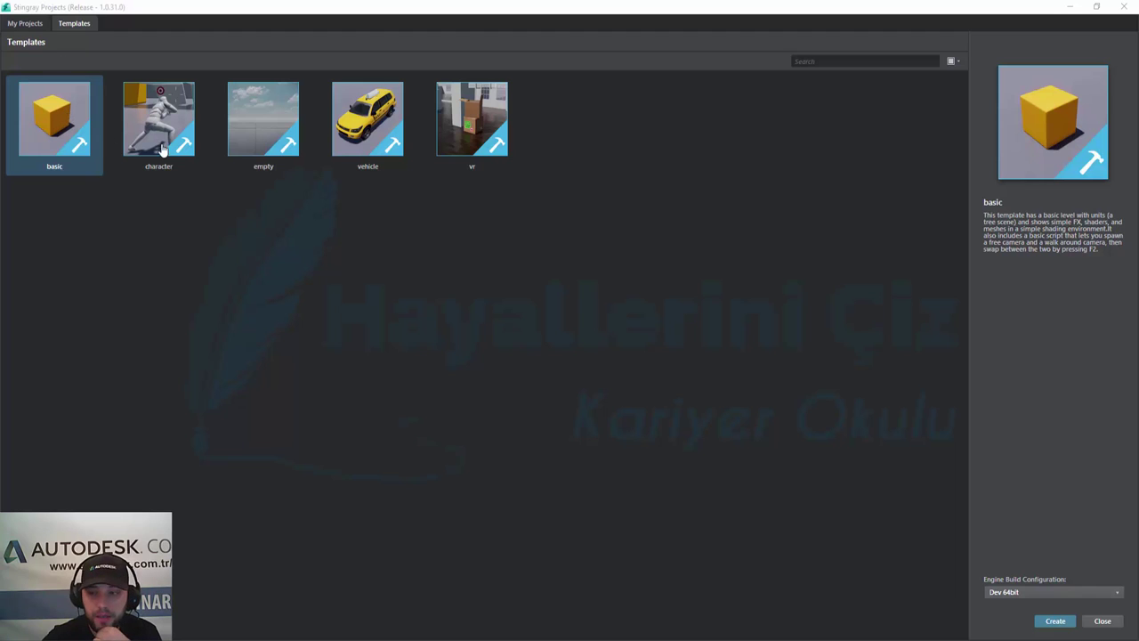
Step: In the Project Manager, switch to My Projects and add minimal_project to open it in the editor
{"action": "left_click", "coordinate": [153, 34]}
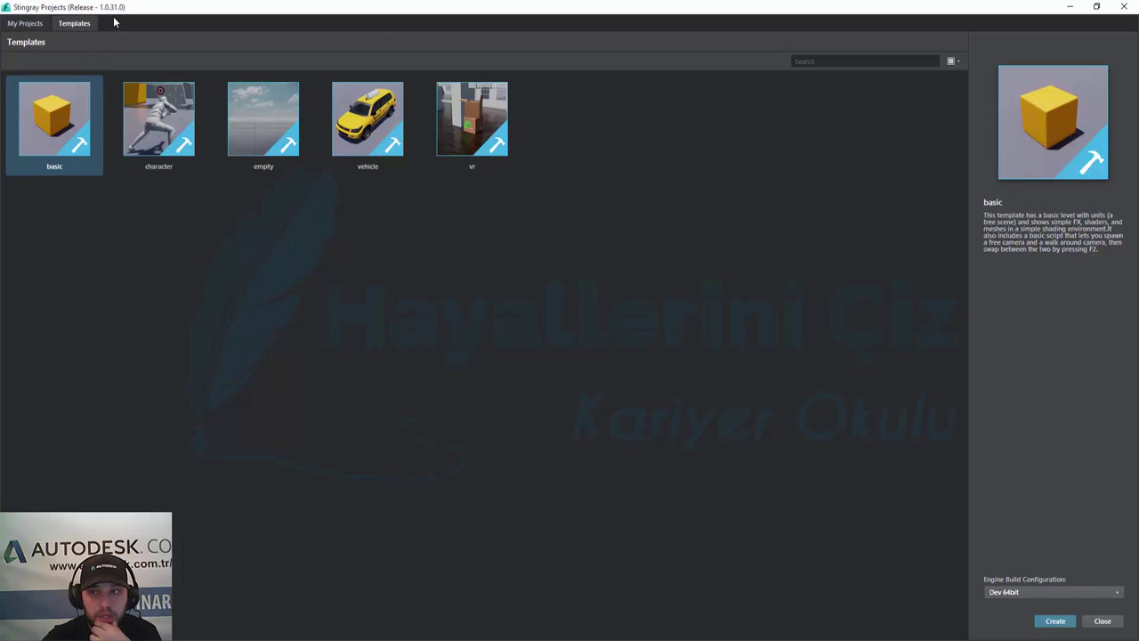
{"action": "left_click", "coordinate": [26, 26]}
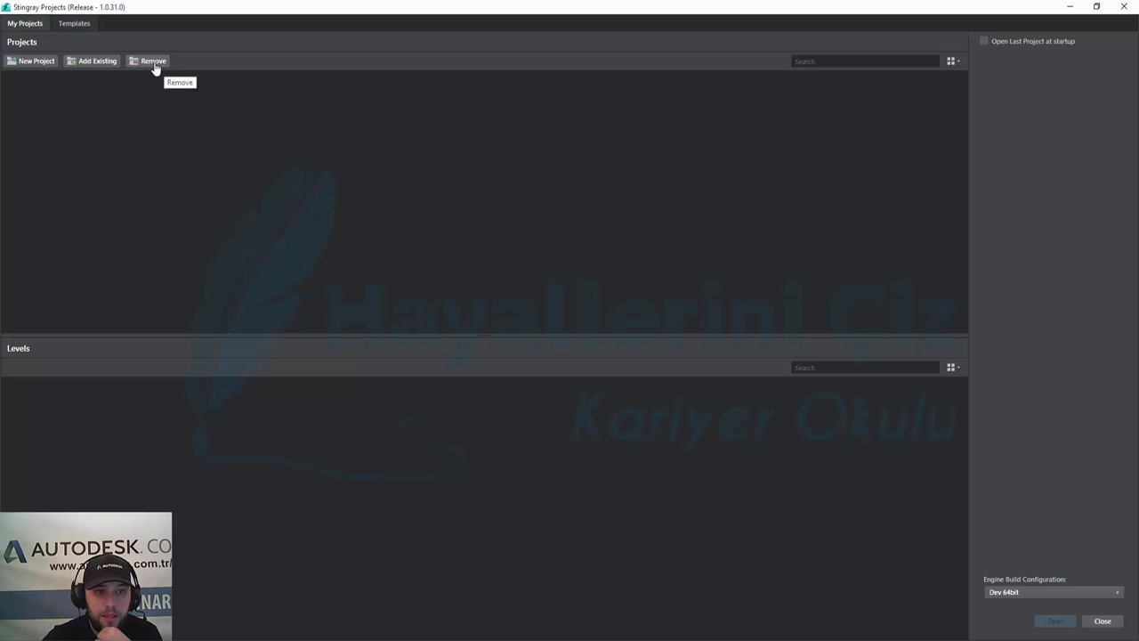
{"action": "left_click", "coordinate": [43, 64]}
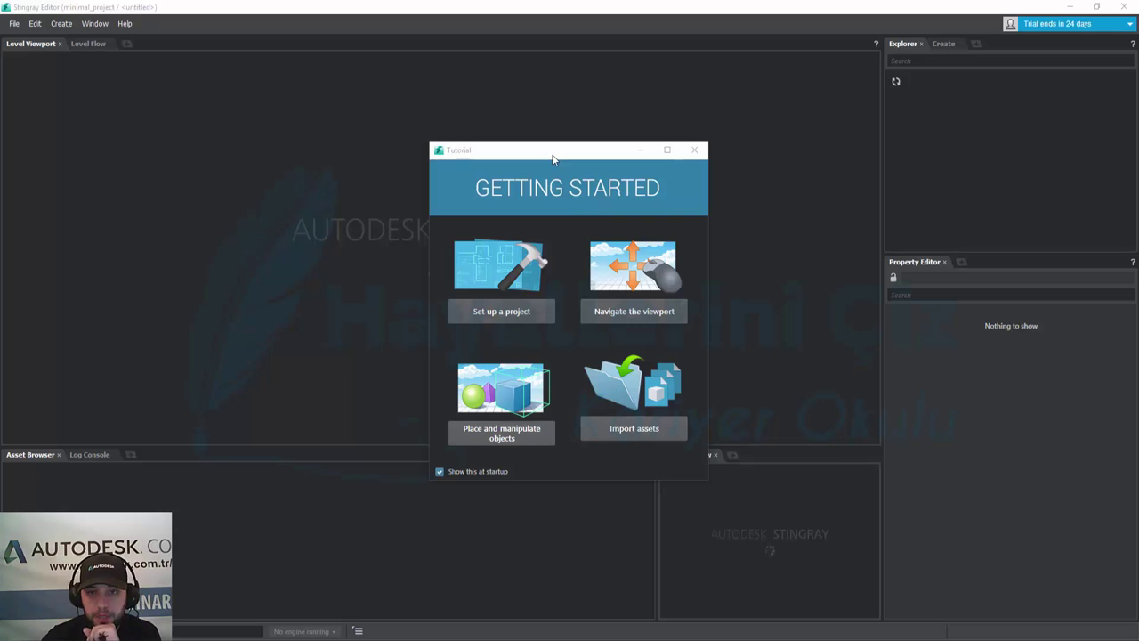
Step: Drag the Getting Started guide aside while minimal_project compiles and its sky-and-grid level loads
{"action": "mouse_move", "coordinate": [555, 151]}
{"action": "left_mouse_down"}
{"action": "mouse_move", "coordinate": [696, 194]}
{"action": "mouse_move", "coordinate": [656, 135]}
{"action": "left_mouse_up"}
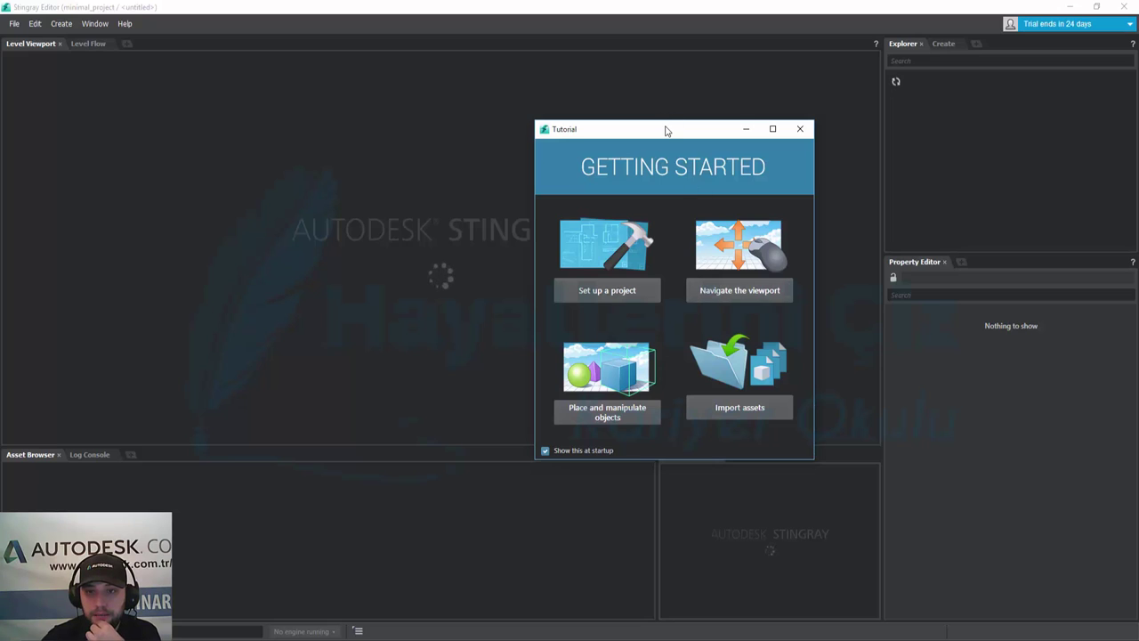
{"action": "left_click_drag", "start_coordinate": [665, 131], "coordinate": [555, 131]}
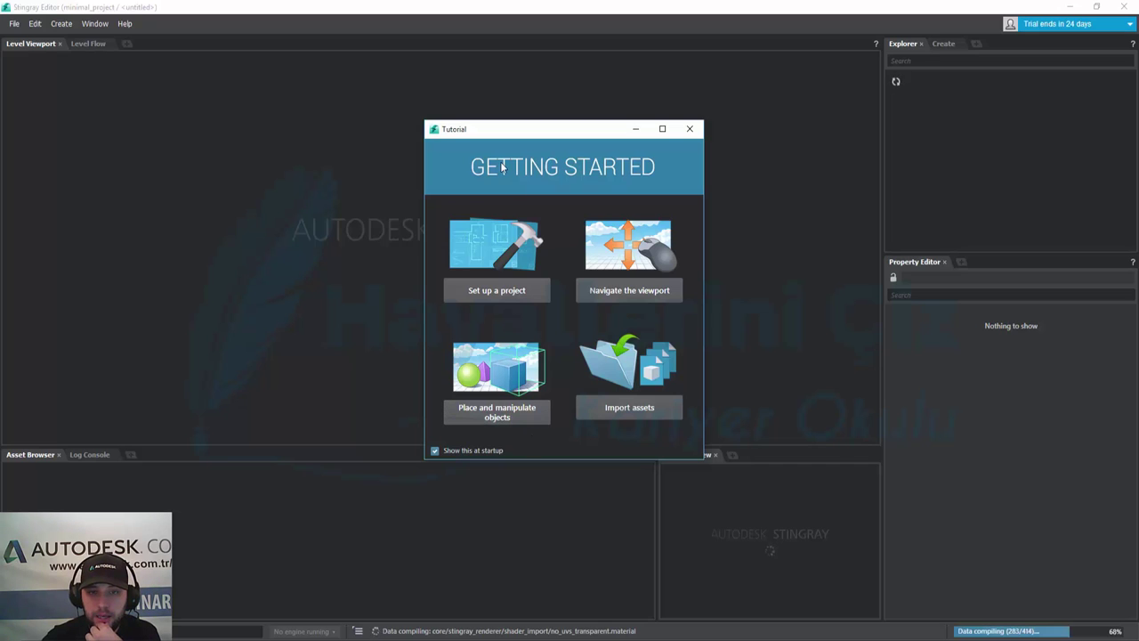
{"action": "mouse_move", "coordinate": [489, 136]}
{"action": "left_mouse_down"}
{"action": "mouse_move", "coordinate": [644, 131]}
{"action": "mouse_move", "coordinate": [617, 131]}
{"action": "left_mouse_up"}
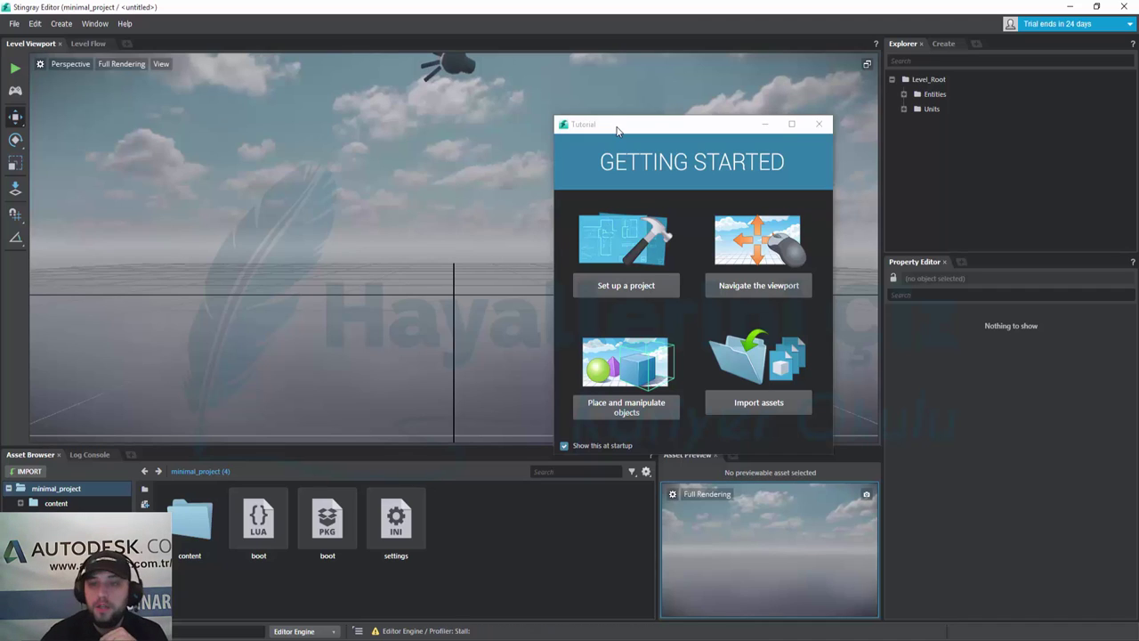
Step: Read the 'Set up a project' and 'Place and manipulate objects' topics, then minimize the Tutorial window
{"action": "left_click_drag", "start_coordinate": [726, 131], "coordinate": [486, 98]}
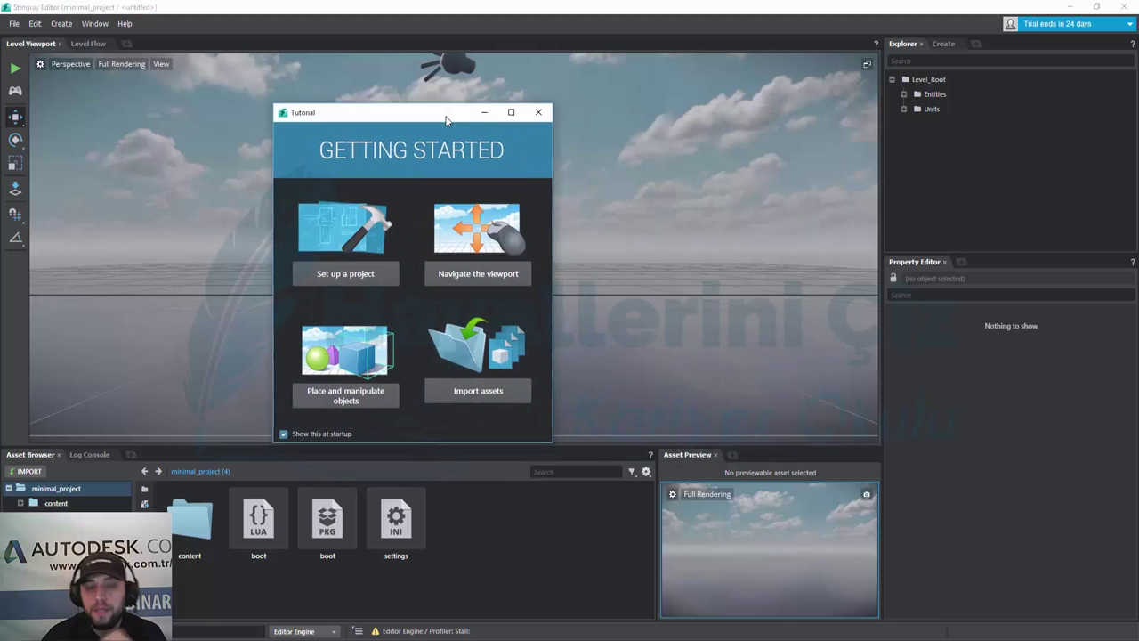
{"action": "left_click", "coordinate": [386, 251]}
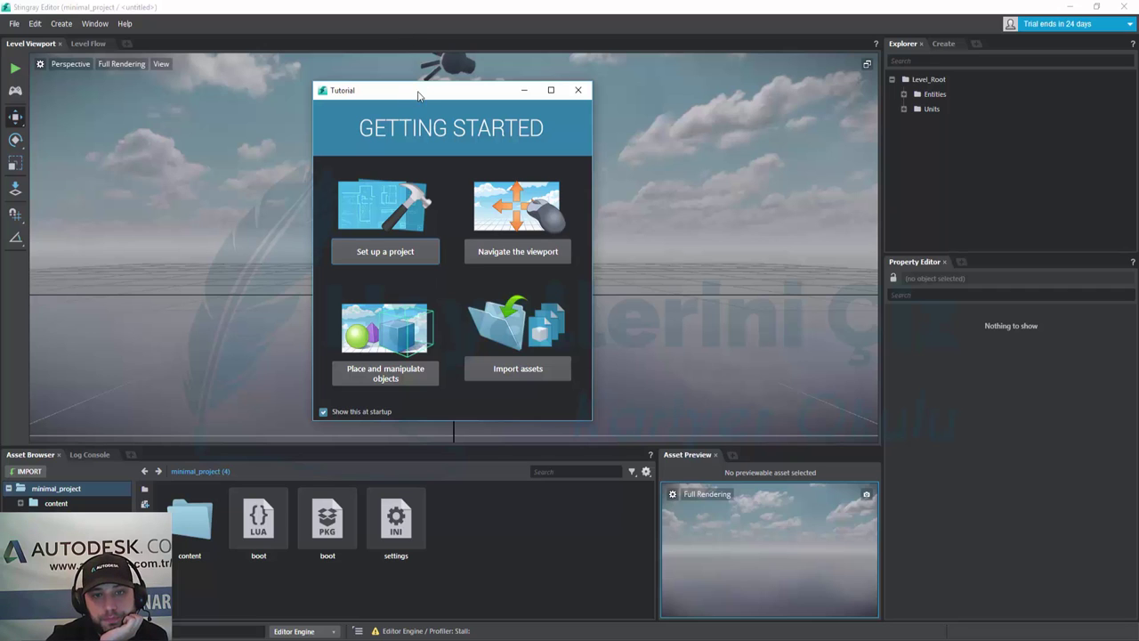
{"action": "mouse_move", "coordinate": [379, 95]}
{"action": "left_mouse_down"}
{"action": "mouse_move", "coordinate": [578, 140]}
{"action": "mouse_move", "coordinate": [436, 127]}
{"action": "left_mouse_up"}
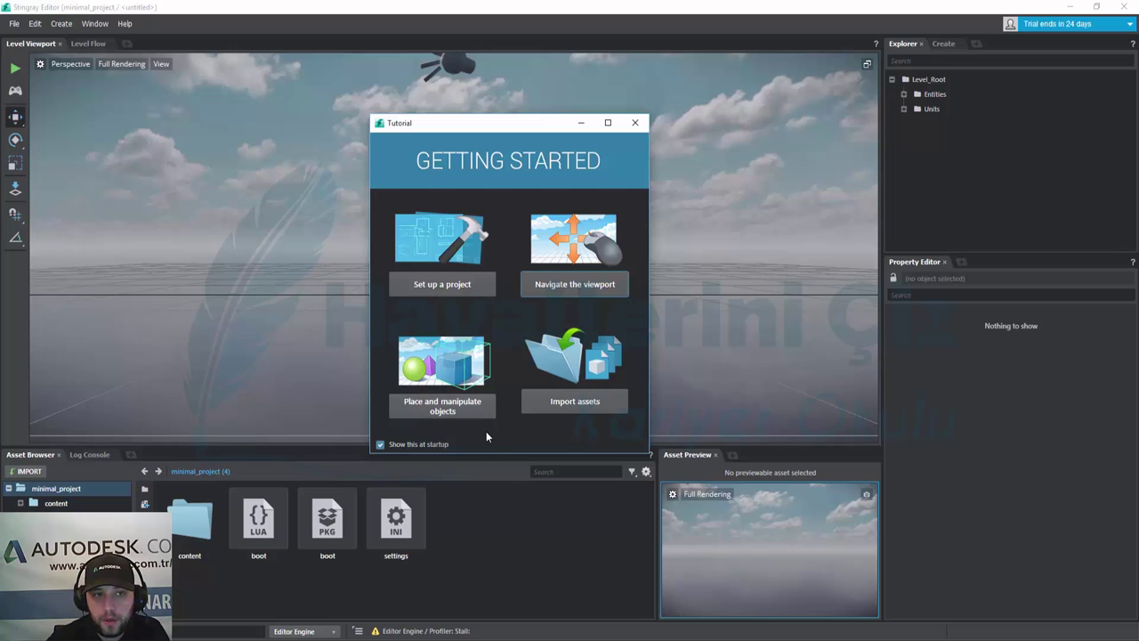
{"action": "left_click", "coordinate": [442, 406]}
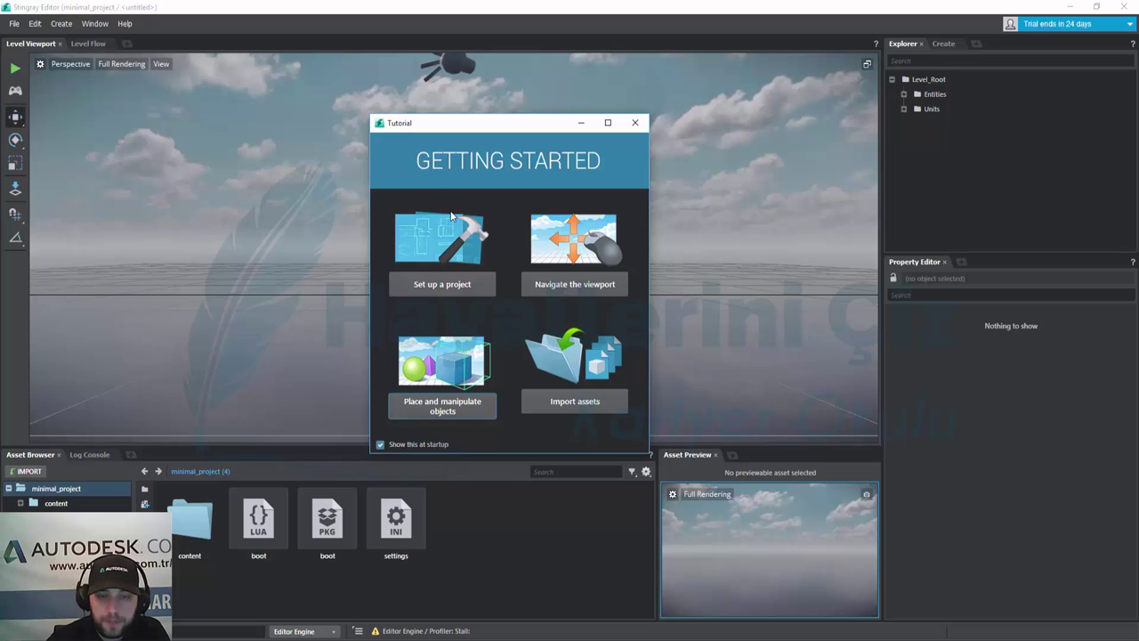
{"action": "left_click", "coordinate": [583, 126]}
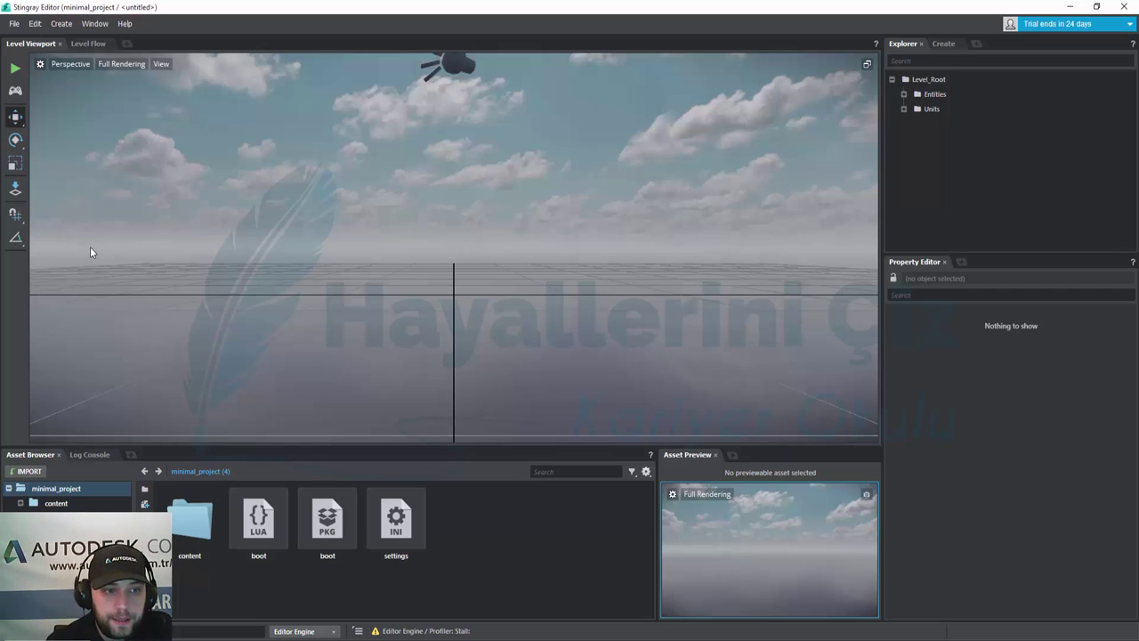
{"action": "left_click", "coordinate": [15, 69]}
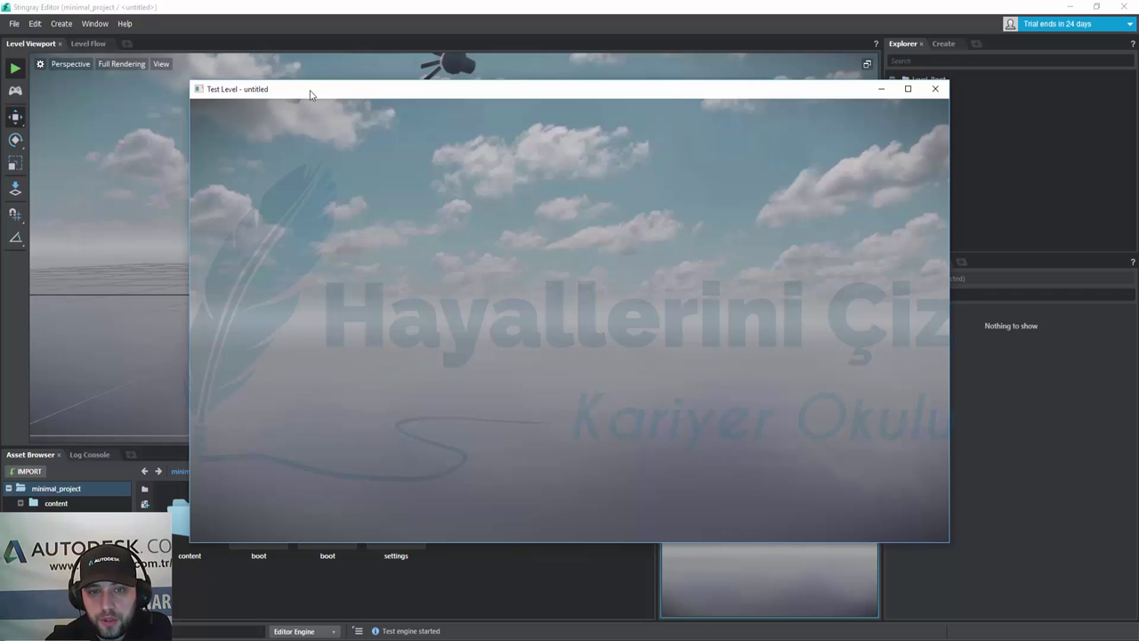
{"action": "left_click_drag", "start_coordinate": [310, 94], "coordinate": [255, 94]}
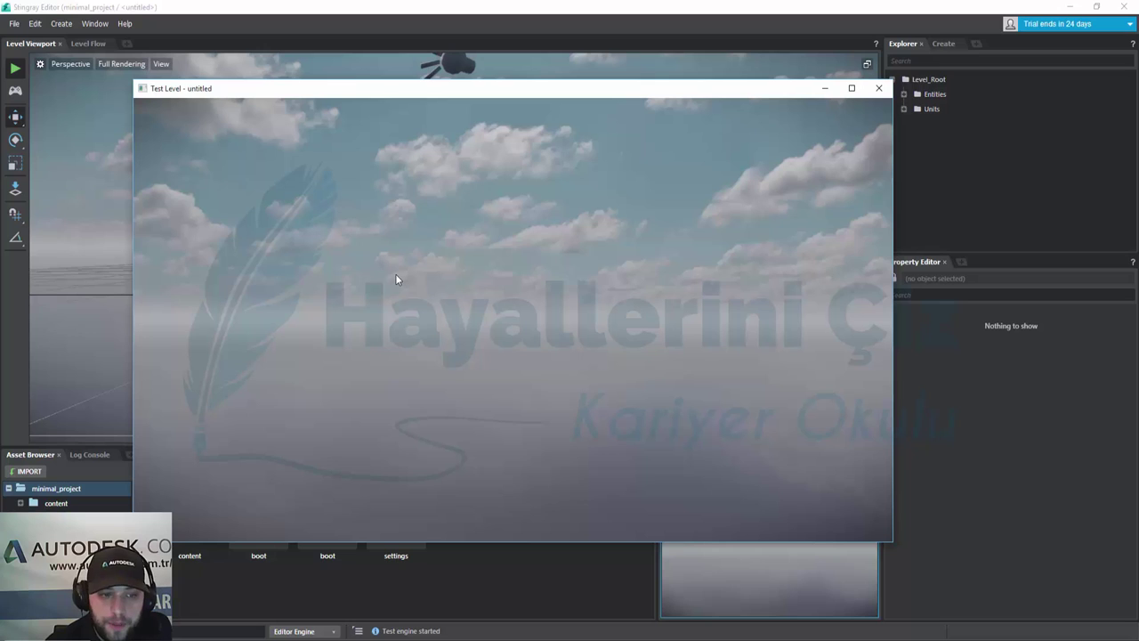
{"action": "left_click", "coordinate": [878, 89]}
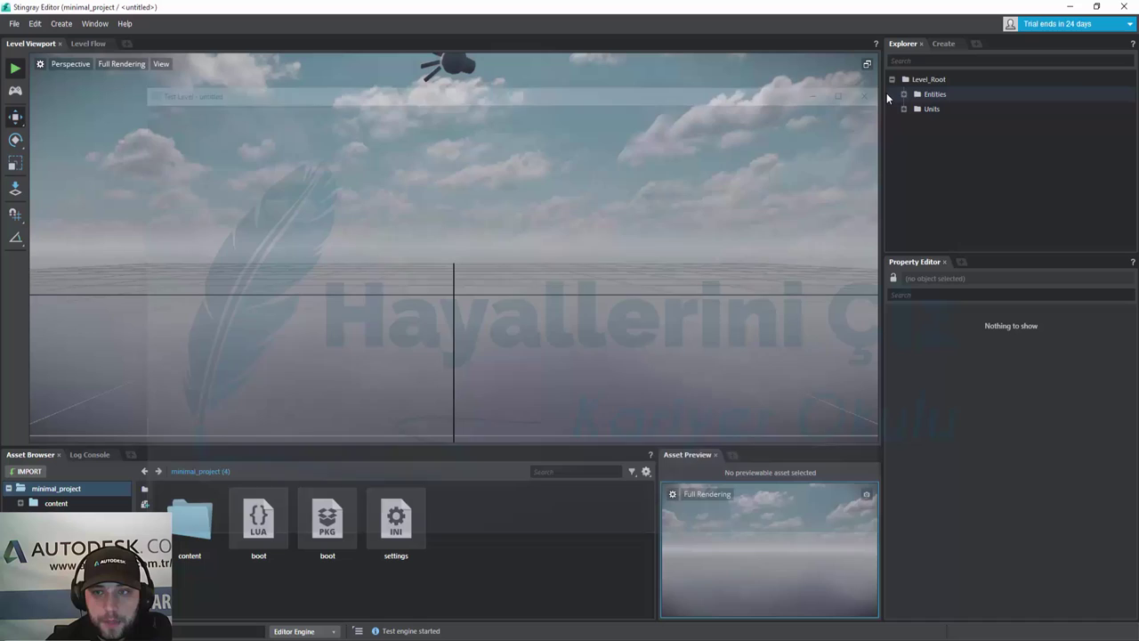
{"action": "left_click", "coordinate": [16, 91]}
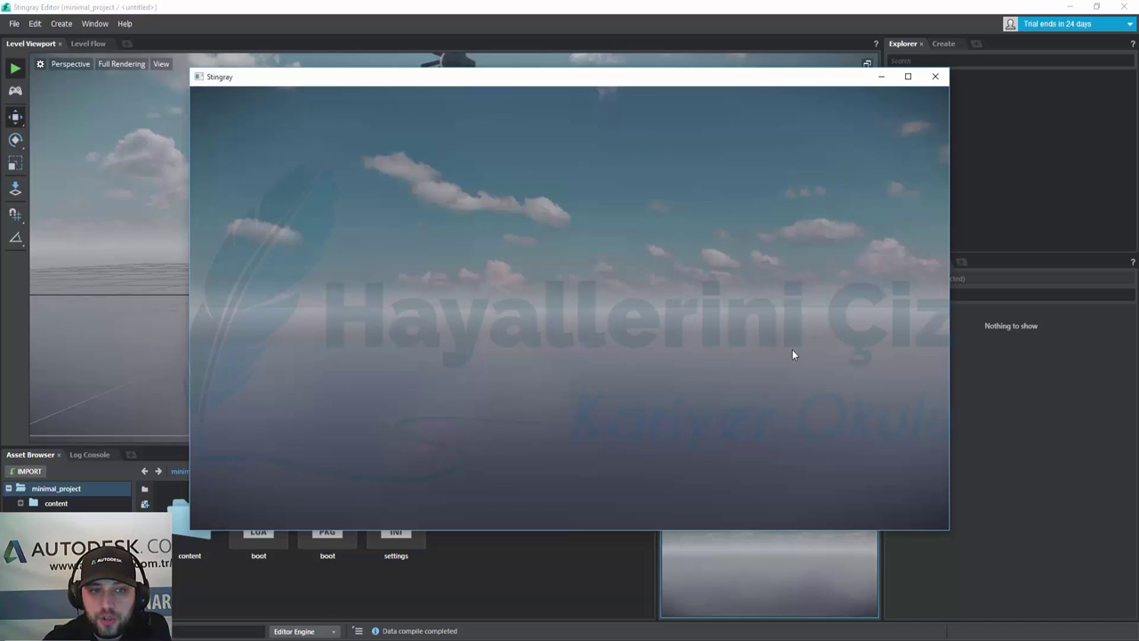
{"action": "left_click", "coordinate": [935, 76]}
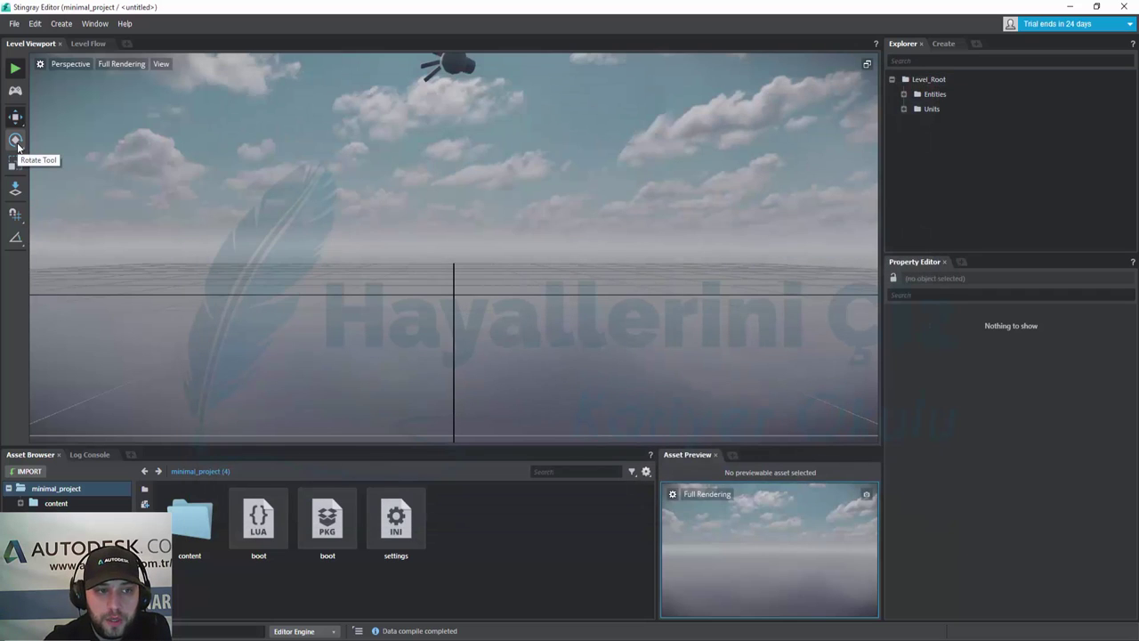
{"action": "left_click", "coordinate": [18, 146]}
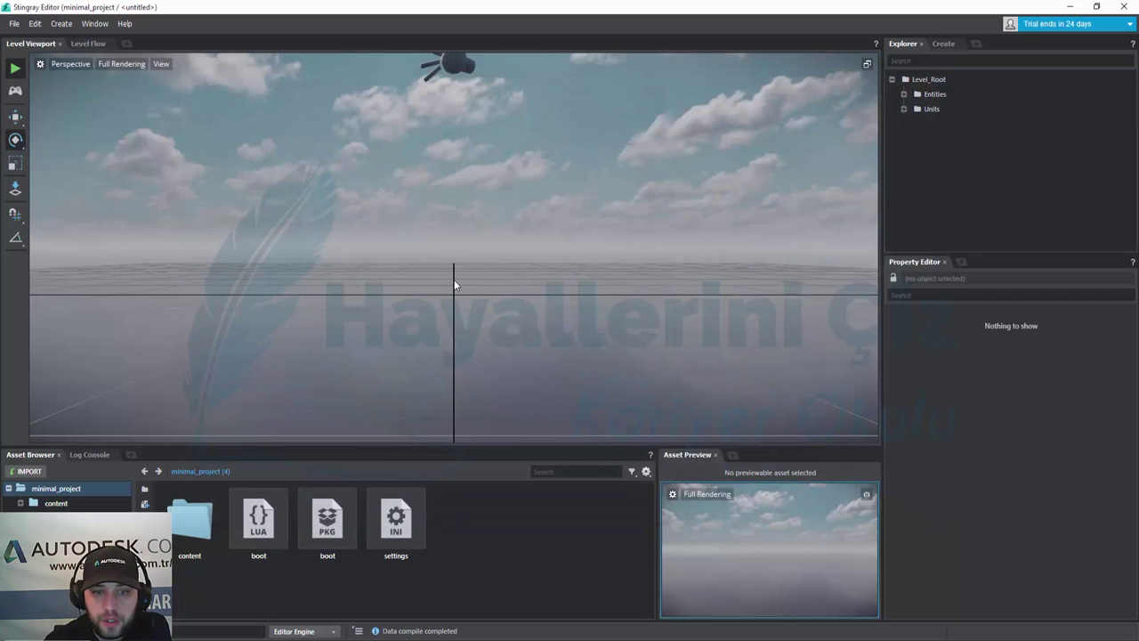
{"action": "left_click", "coordinate": [19, 147]}
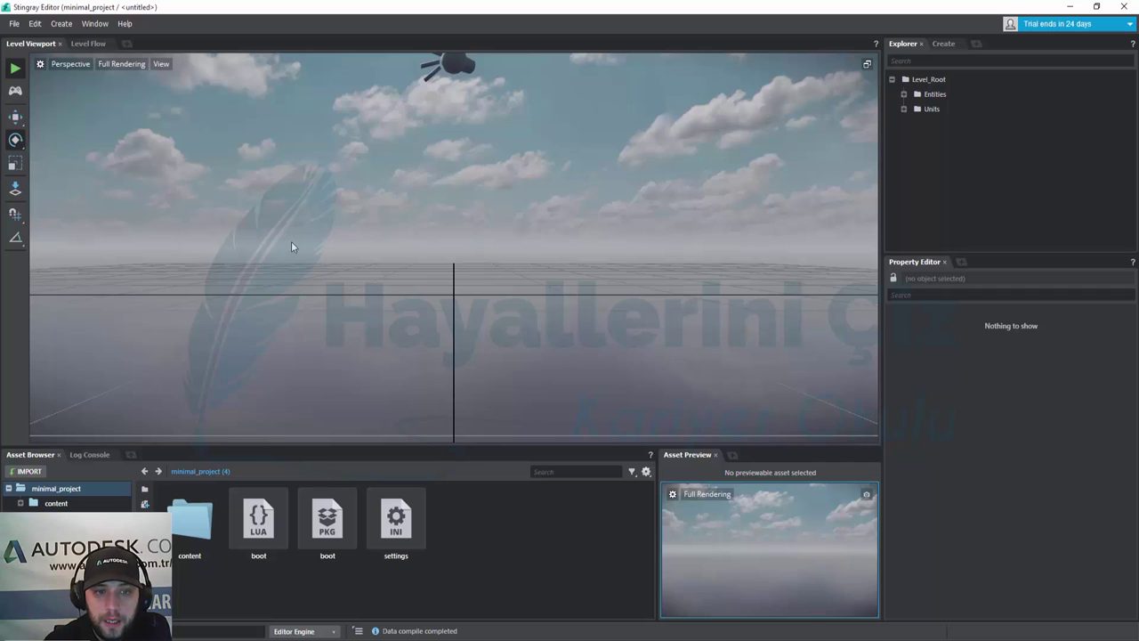
{"action": "left_click_drag", "start_coordinate": [294, 239], "coordinate": [514, 360]}
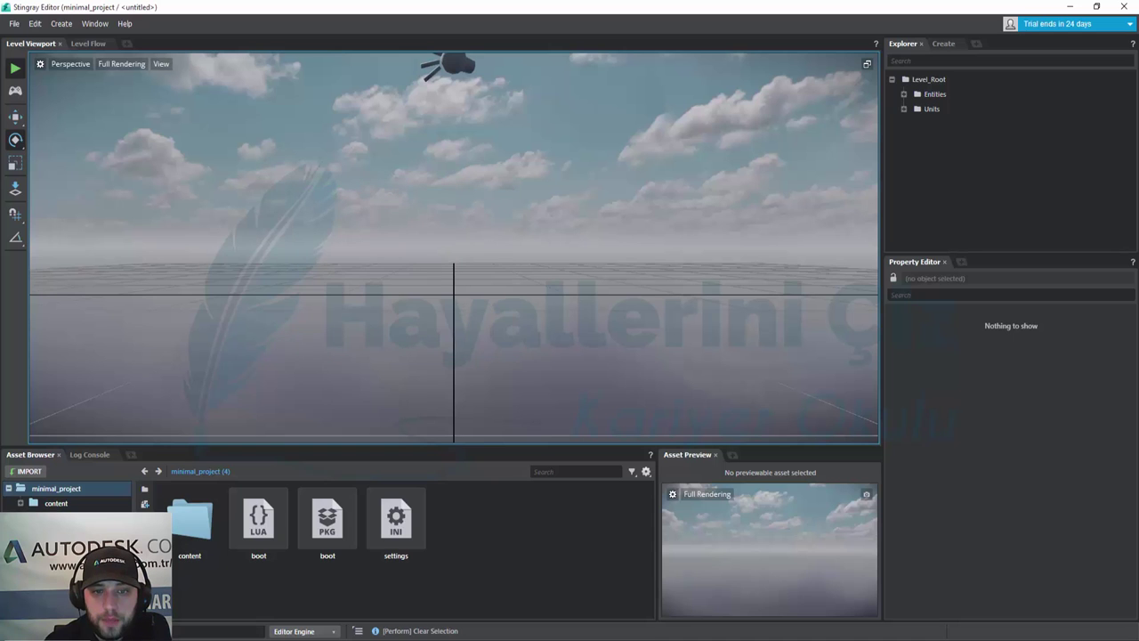
{"action": "mouse_move", "coordinate": [259, 157]}
{"action": "left_mouse_down", "text": "alt"}
{"action": "mouse_move", "coordinate": [374, 231]}
{"action": "mouse_move", "coordinate": [356, 178]}
{"action": "mouse_move", "coordinate": [445, 223]}
{"action": "mouse_move", "coordinate": [418, 222]}
{"action": "left_mouse_up", "text": "alt"}
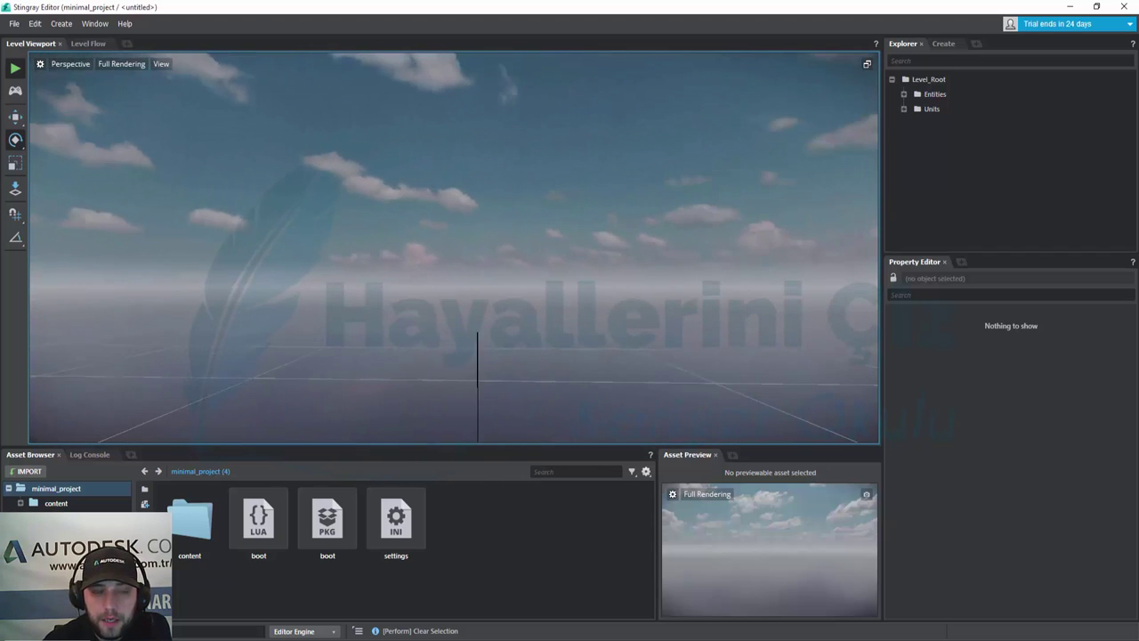
{"action": "left_click", "coordinate": [124, 66]}
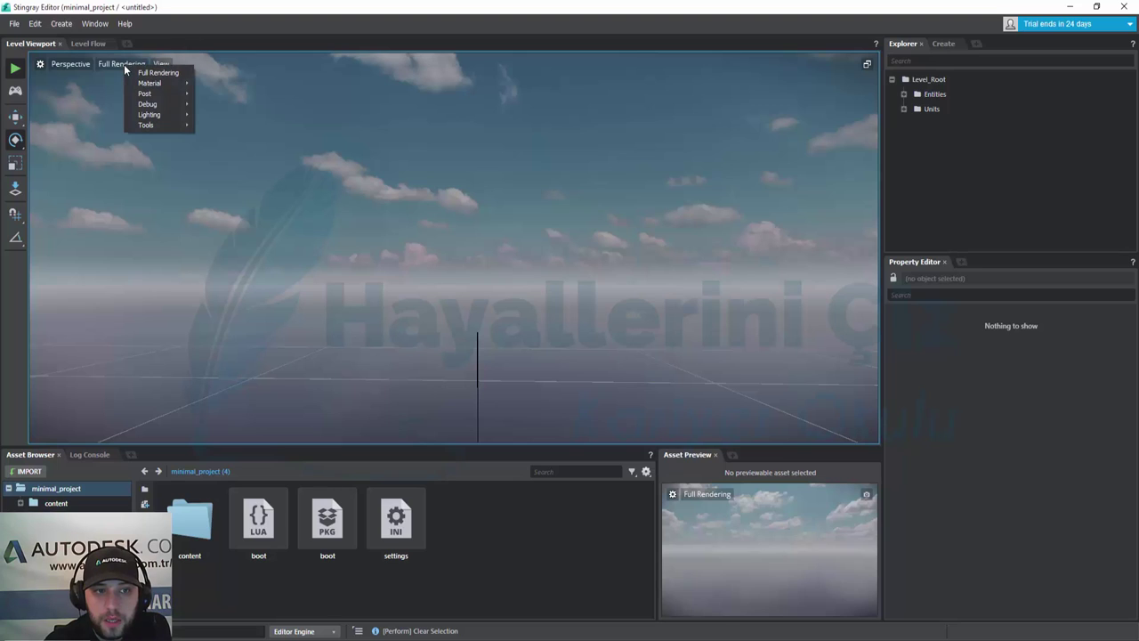
{"action": "mouse_move", "coordinate": [172, 84]}
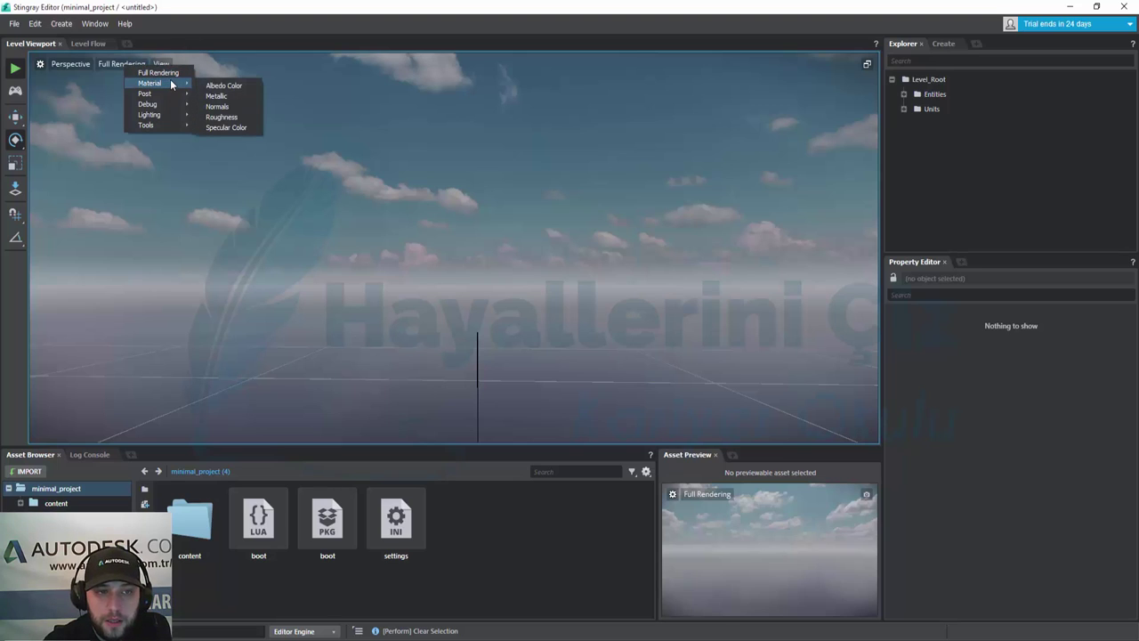
{"action": "mouse_move", "coordinate": [174, 129]}
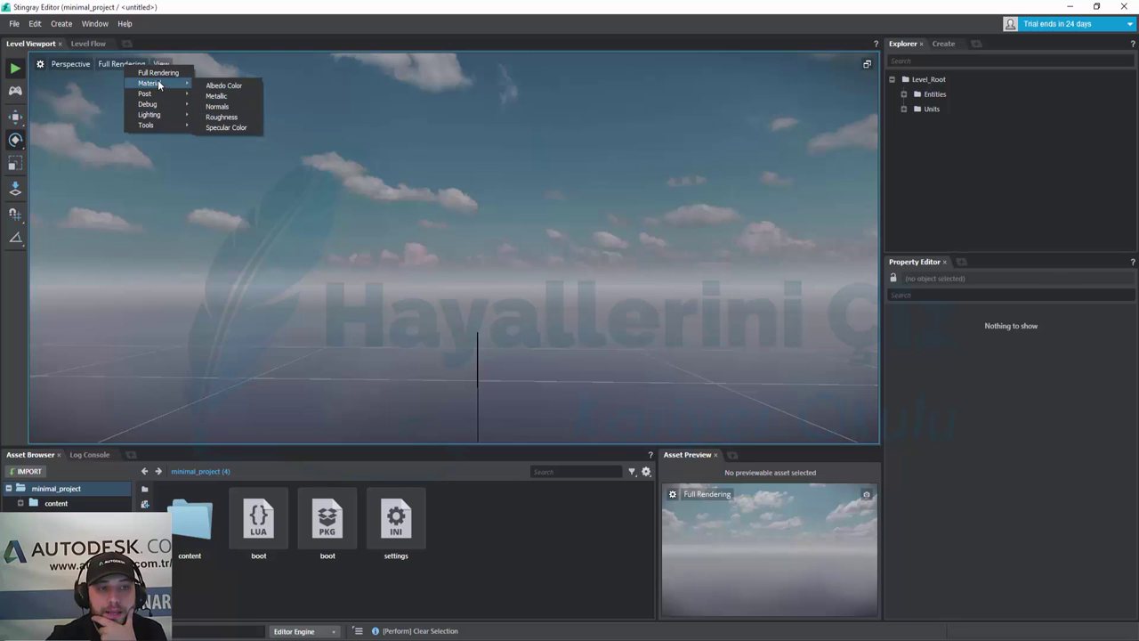
{"action": "left_click", "coordinate": [75, 63]}
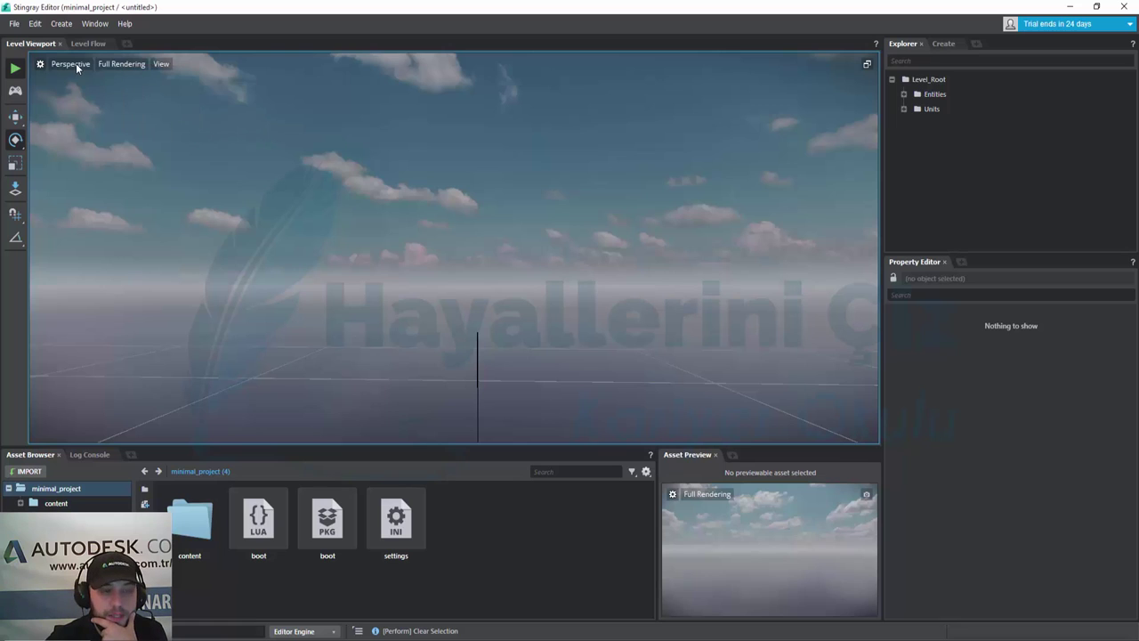
{"action": "right_click", "coordinate": [76, 63]}
{"action": "mouse_move", "coordinate": [118, 96]}
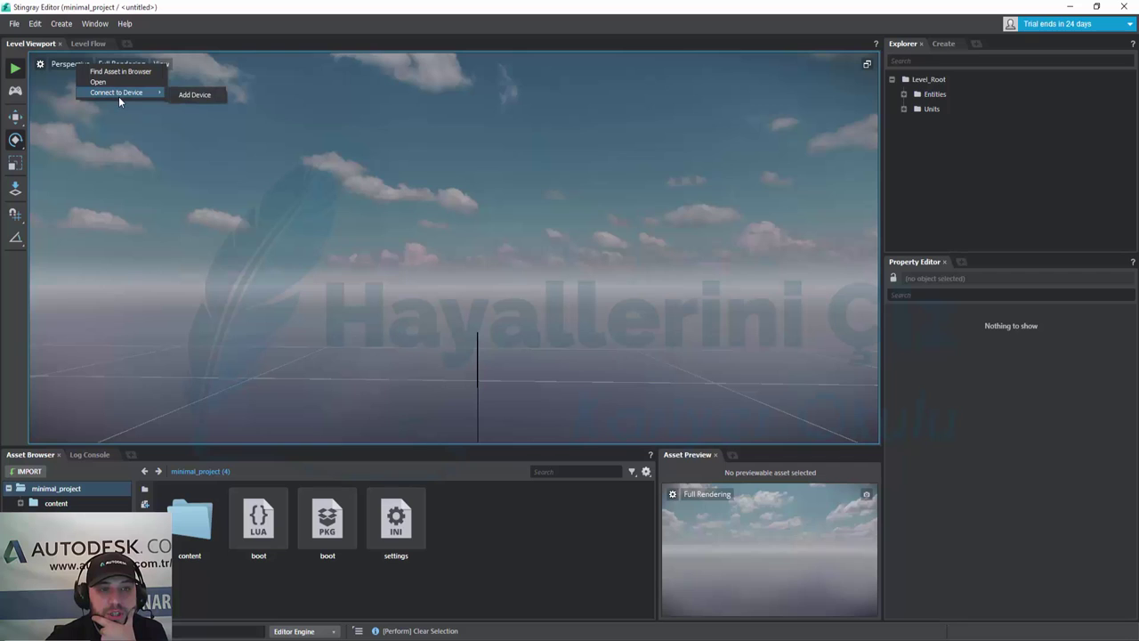
{"action": "left_click", "coordinate": [200, 101]}
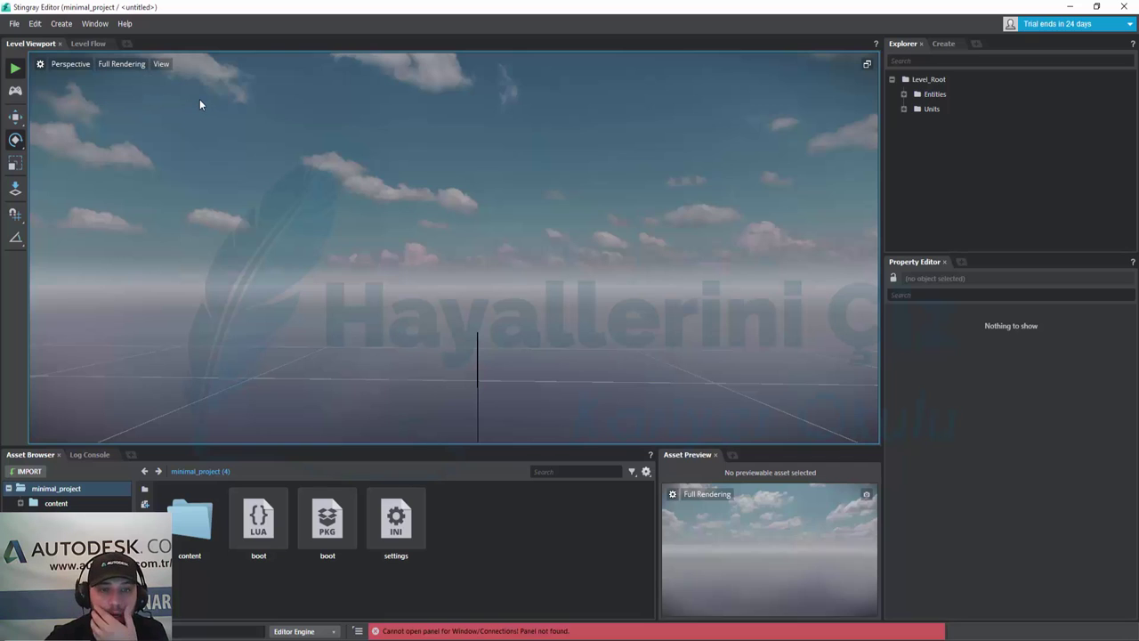
{"action": "right_click", "coordinate": [69, 66]}
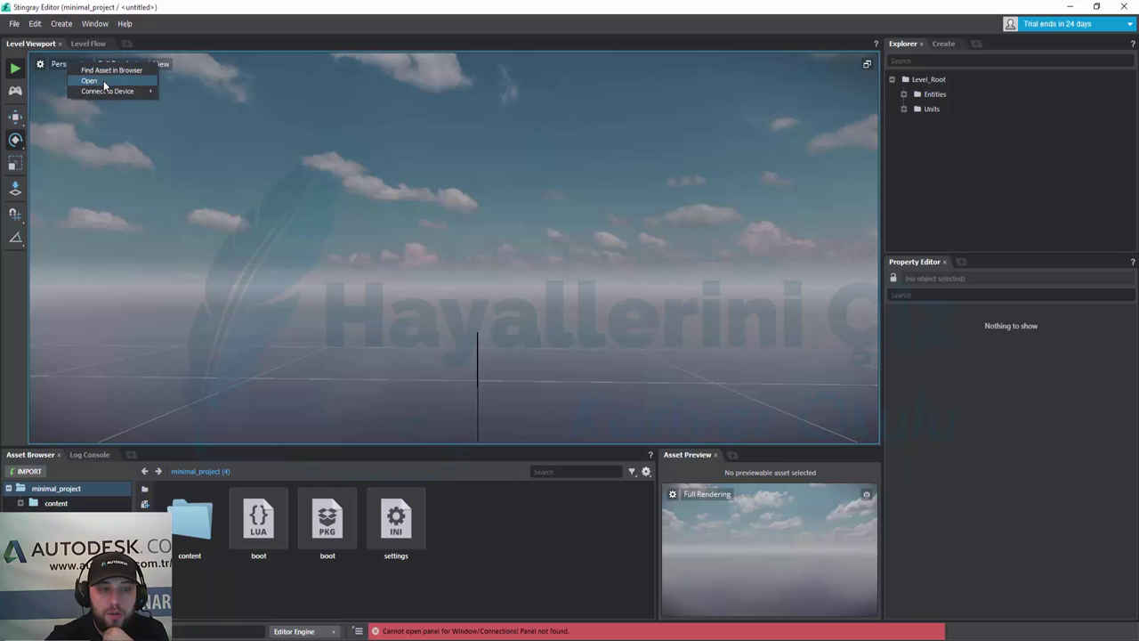
{"action": "left_click", "coordinate": [104, 83]}
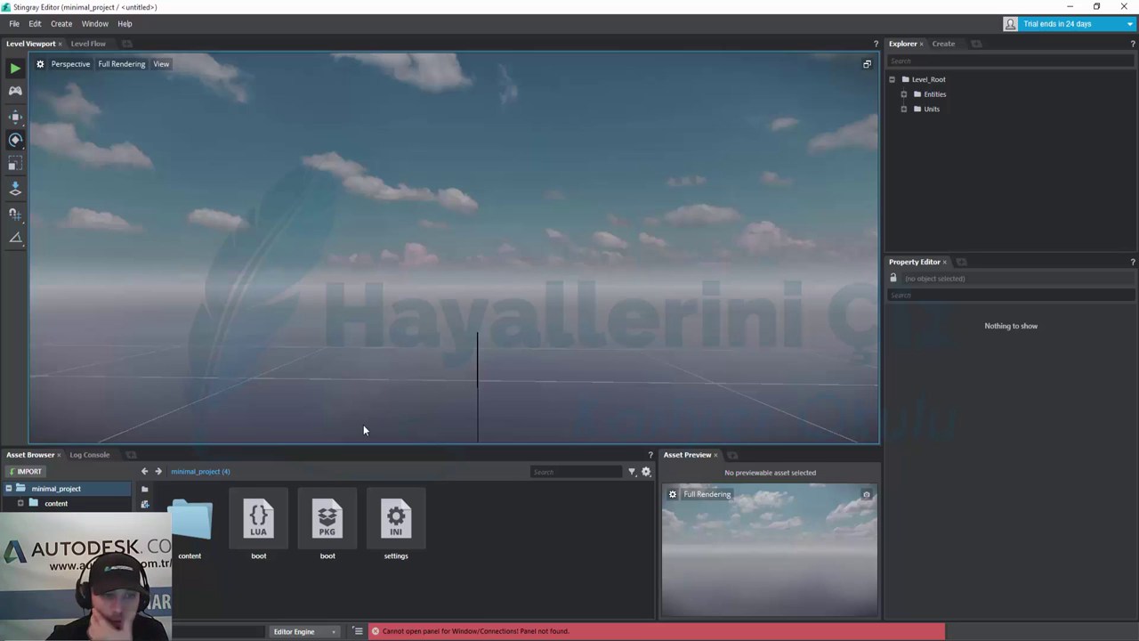
Step: Browse the content and audio folders, then return to minimal_project's top-level assets
{"action": "double_click", "coordinate": [217, 524]}
{"action": "double_click", "coordinate": [213, 528]}
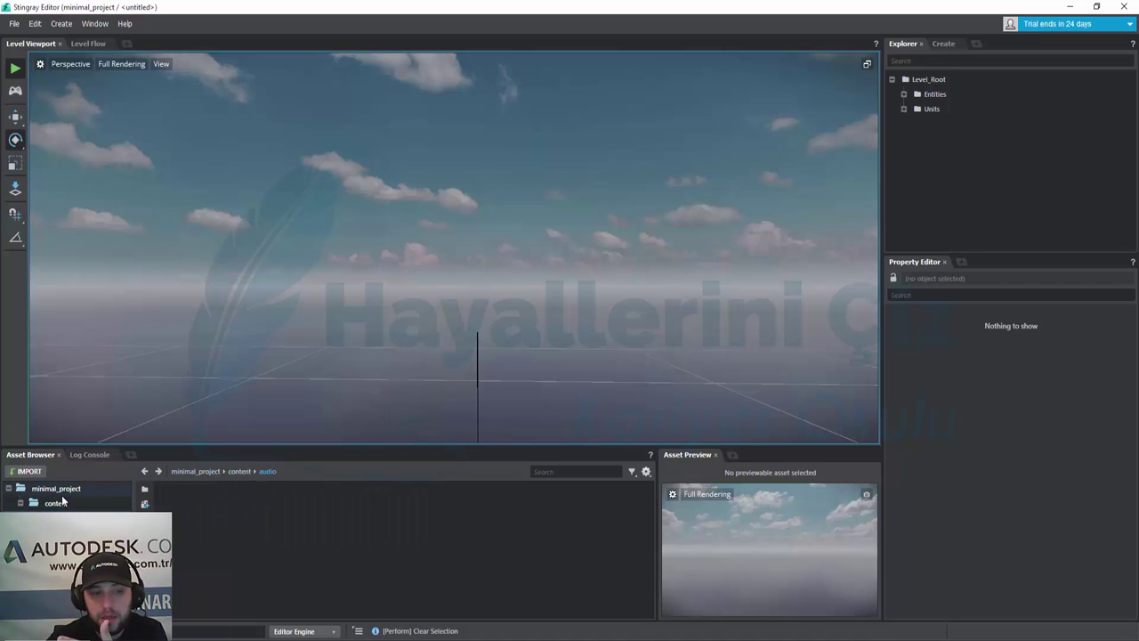
{"action": "left_click", "coordinate": [61, 489]}
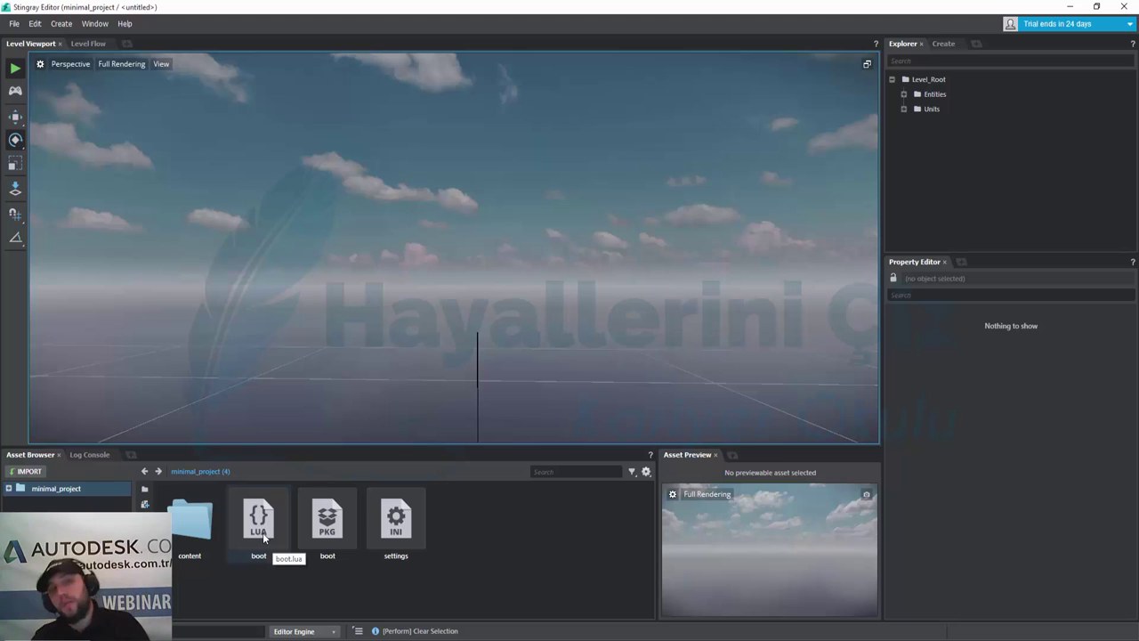
Step: Inspect boot.lua, boot.package and settings.ini, closing the Script Editor after each, then view the Create menu
{"action": "double_click", "coordinate": [263, 535]}
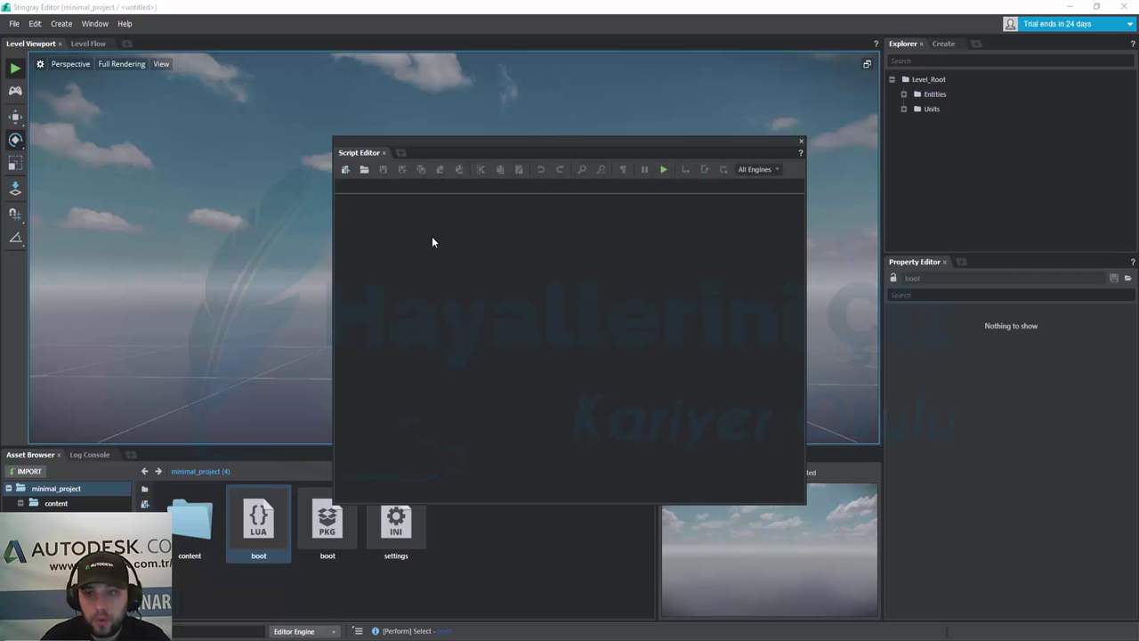
{"action": "left_click", "coordinate": [802, 143]}
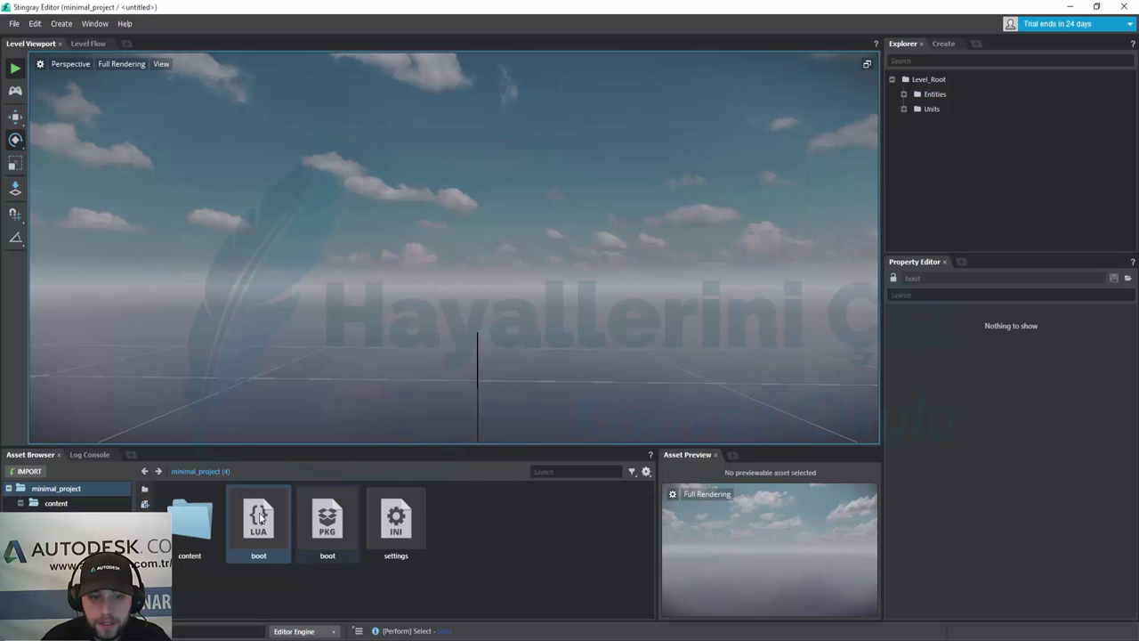
{"action": "double_click", "coordinate": [327, 525]}
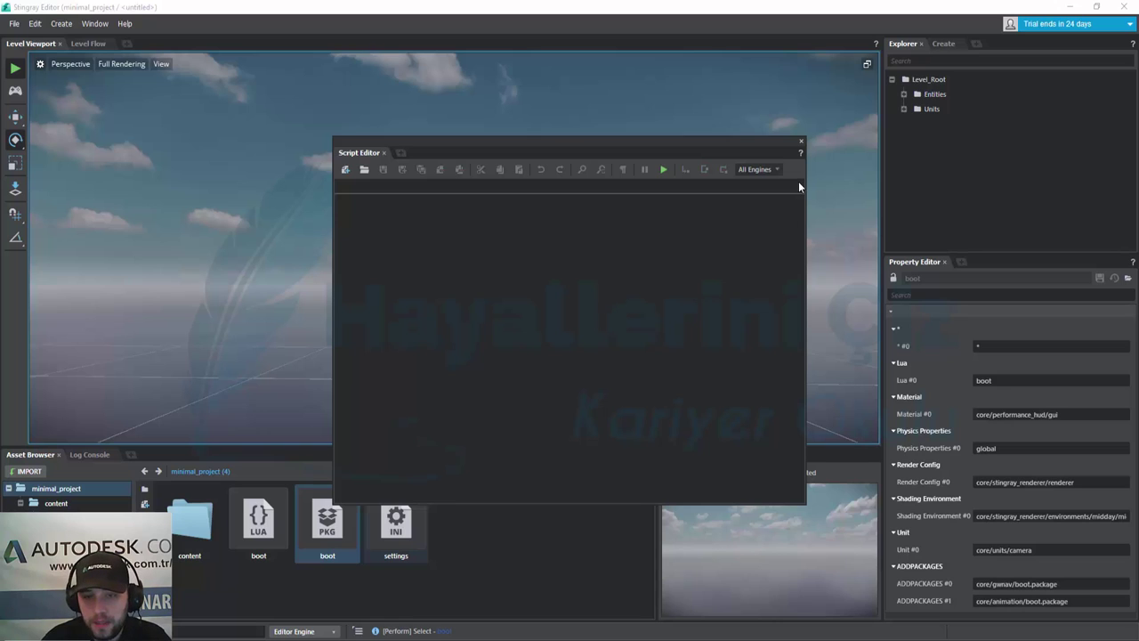
{"action": "left_click", "coordinate": [802, 142]}
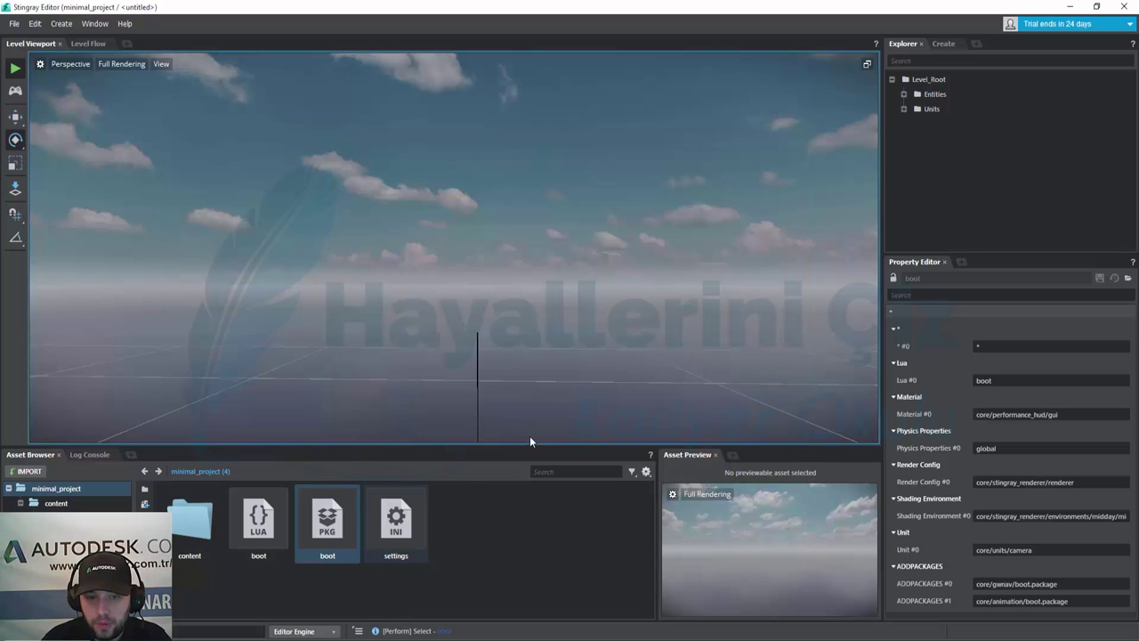
{"action": "double_click", "coordinate": [425, 529]}
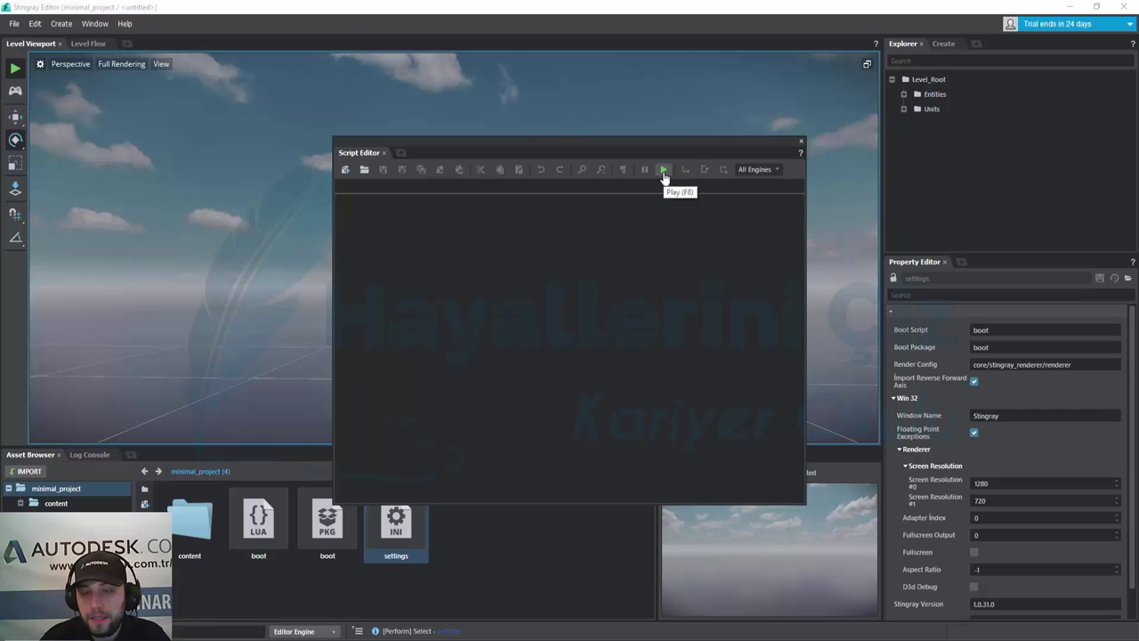
{"action": "left_click", "coordinate": [801, 144]}
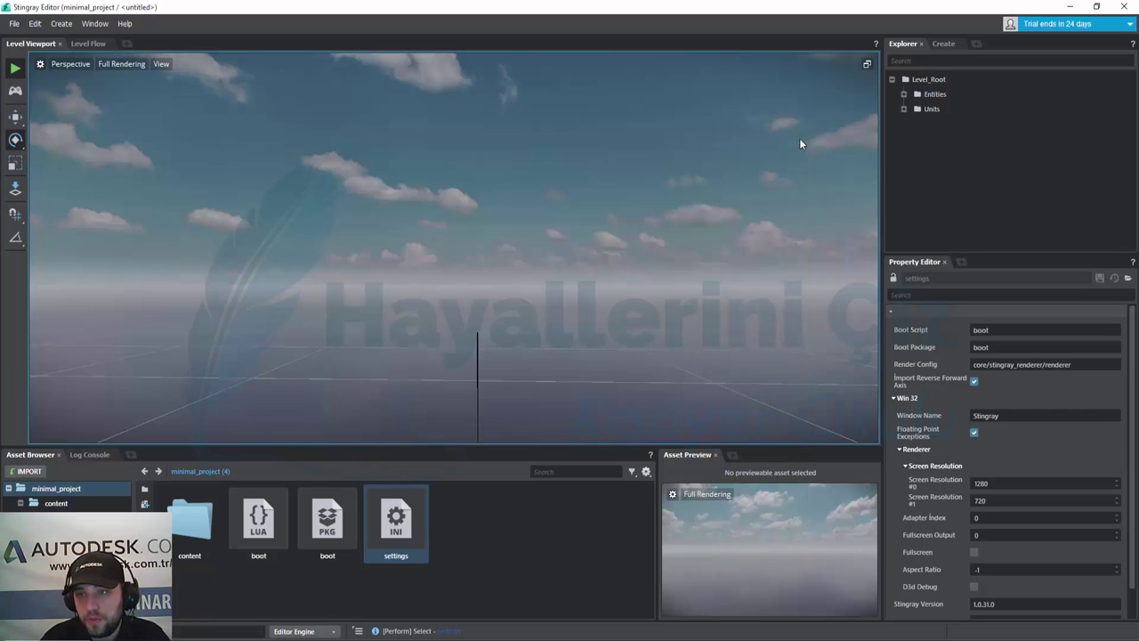
{"action": "left_click", "coordinate": [63, 24]}
{"action": "mouse_move", "coordinate": [15, 27]}
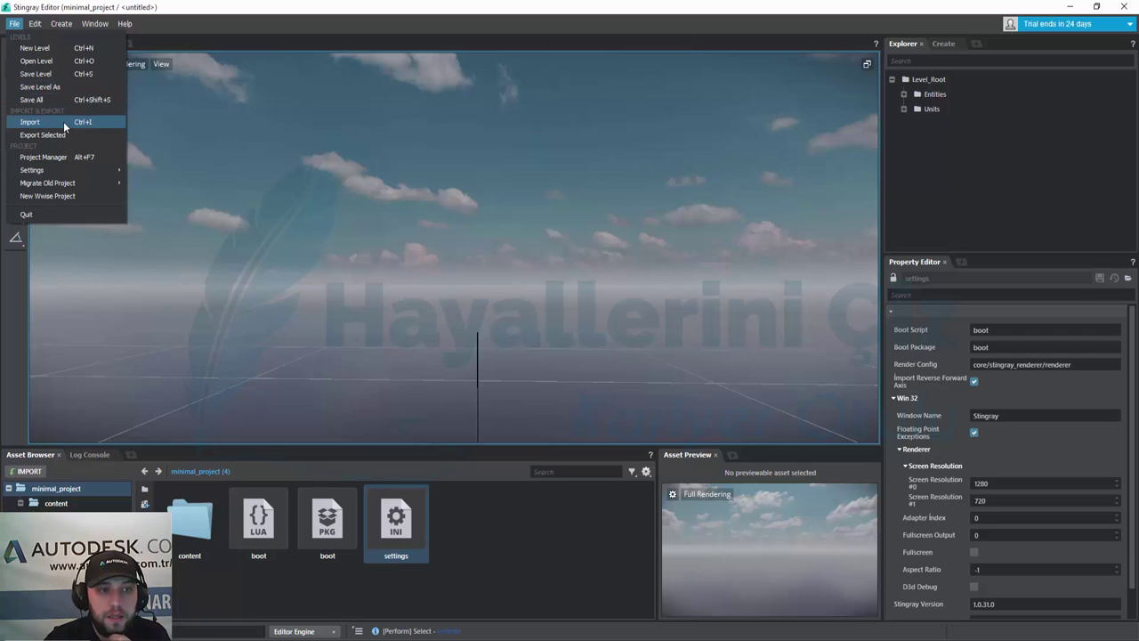
{"action": "left_click", "coordinate": [63, 121]}
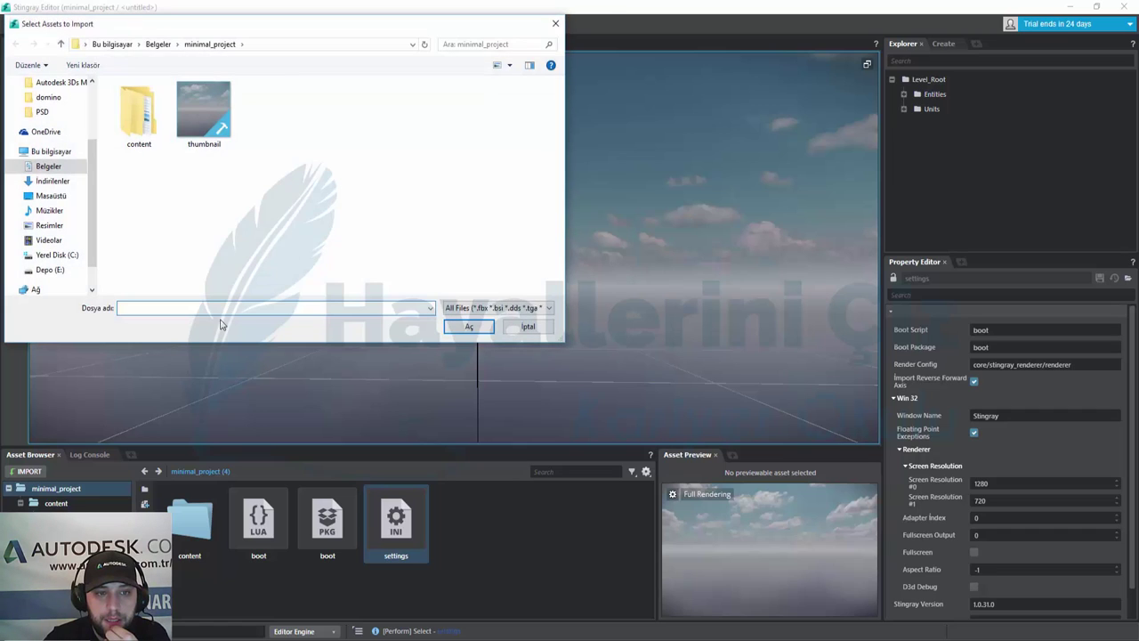
{"action": "left_click", "coordinate": [515, 308]}
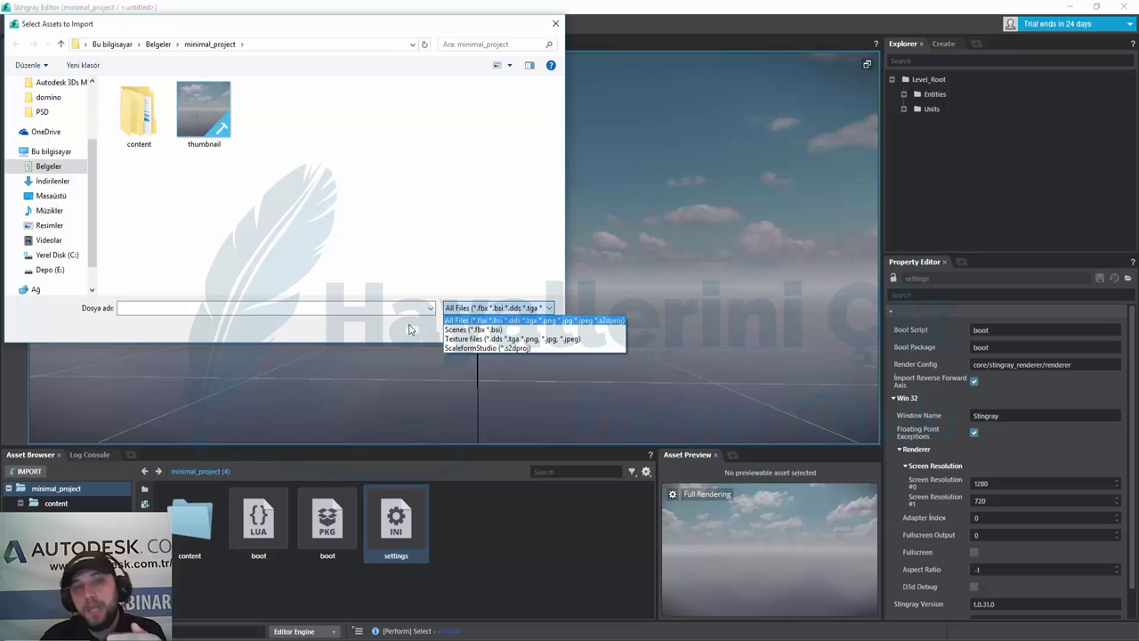
{"action": "left_click", "coordinate": [319, 324]}
{"action": "left_click", "coordinate": [534, 327]}
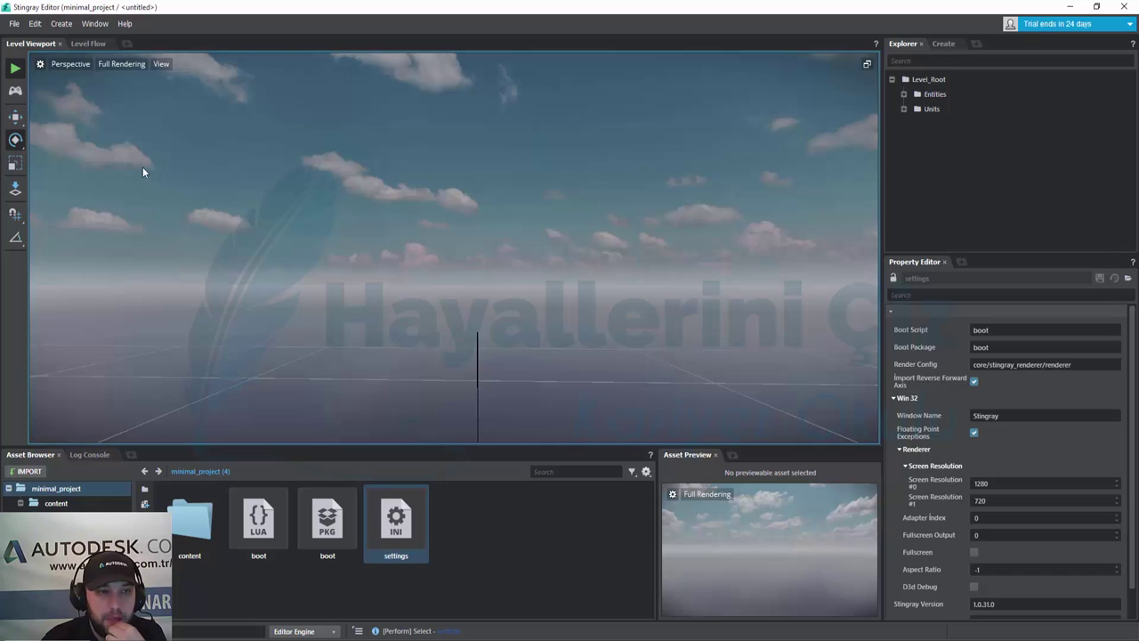
Step: Terminate the engine via Edit > Engine, then restart the engine process from the viewport
{"action": "left_click", "coordinate": [60, 24]}
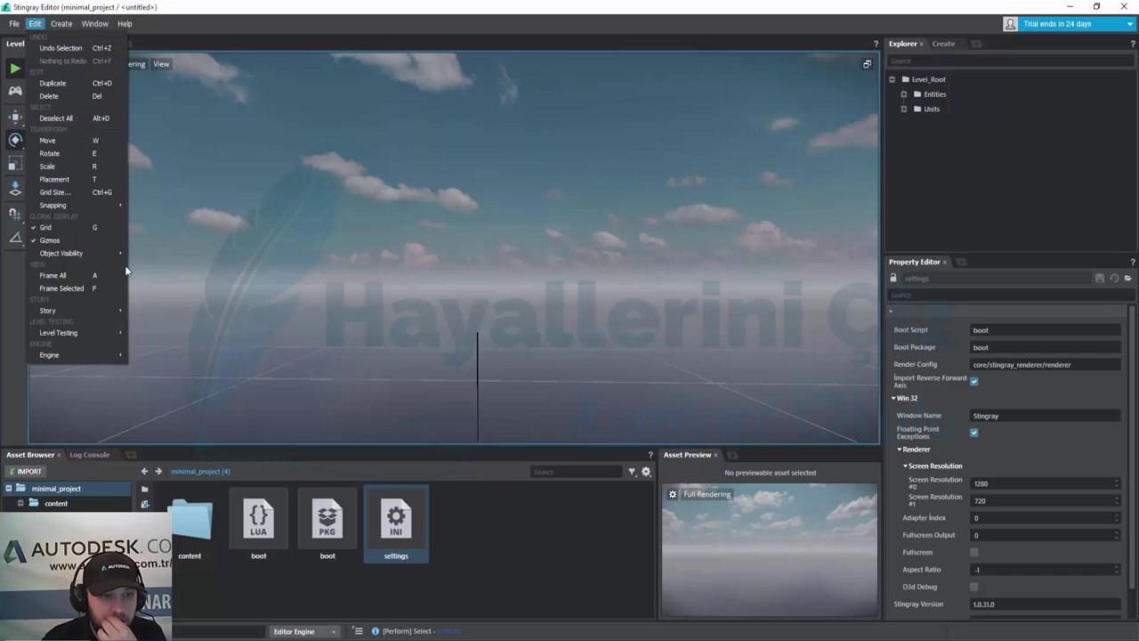
{"action": "mouse_move", "coordinate": [94, 310]}
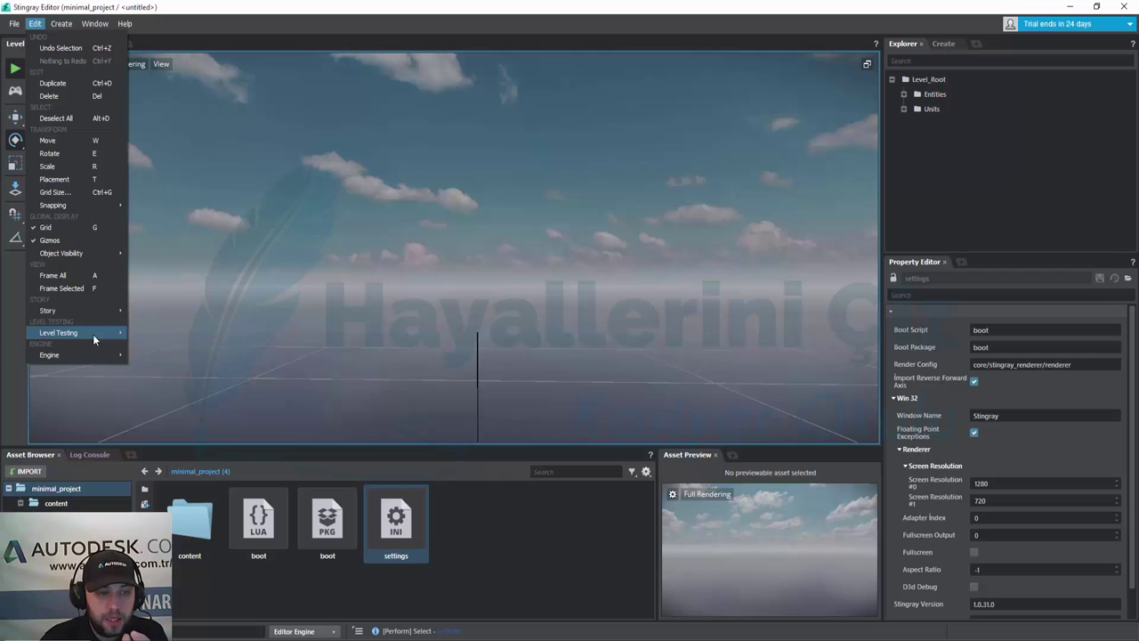
{"action": "mouse_move", "coordinate": [92, 334]}
{"action": "mouse_move", "coordinate": [91, 357]}
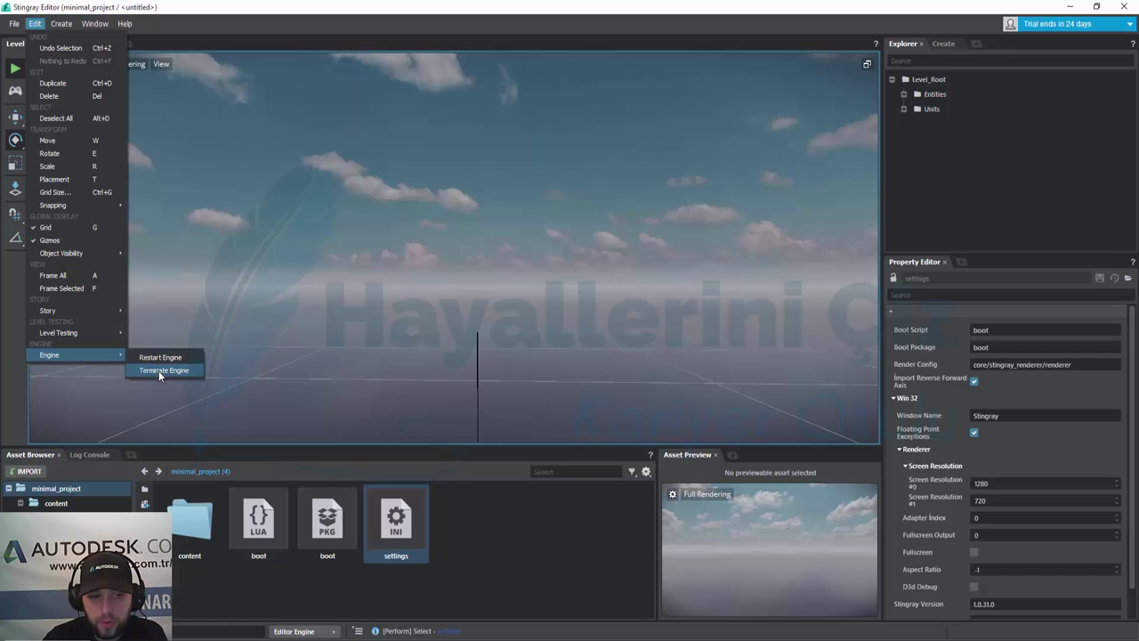
{"action": "left_click", "coordinate": [158, 371]}
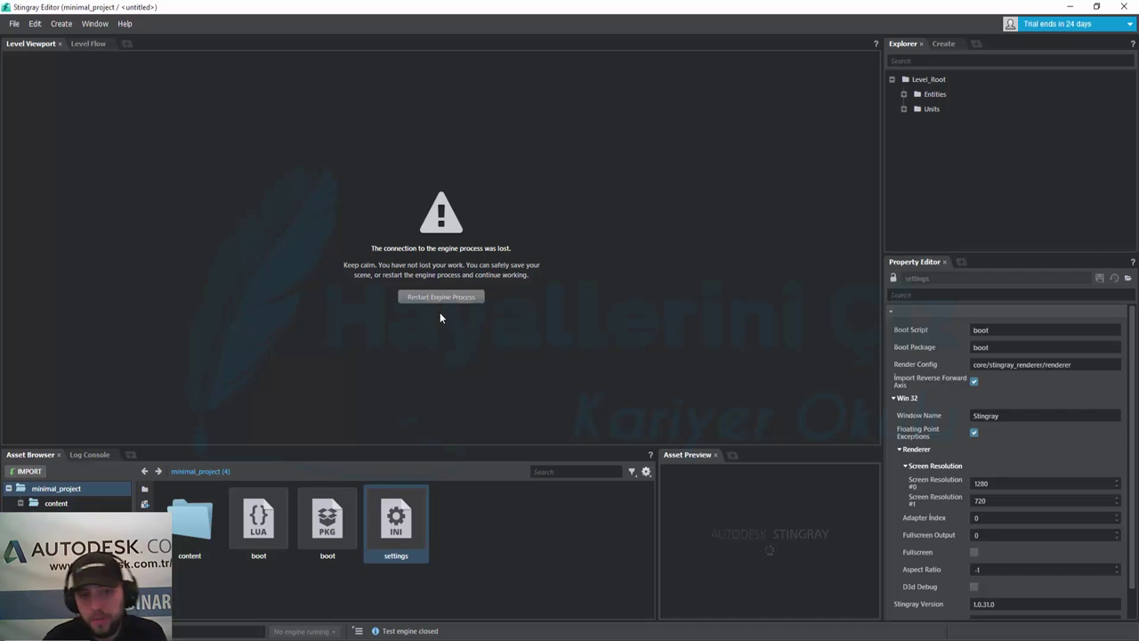
{"action": "left_click", "coordinate": [440, 297]}
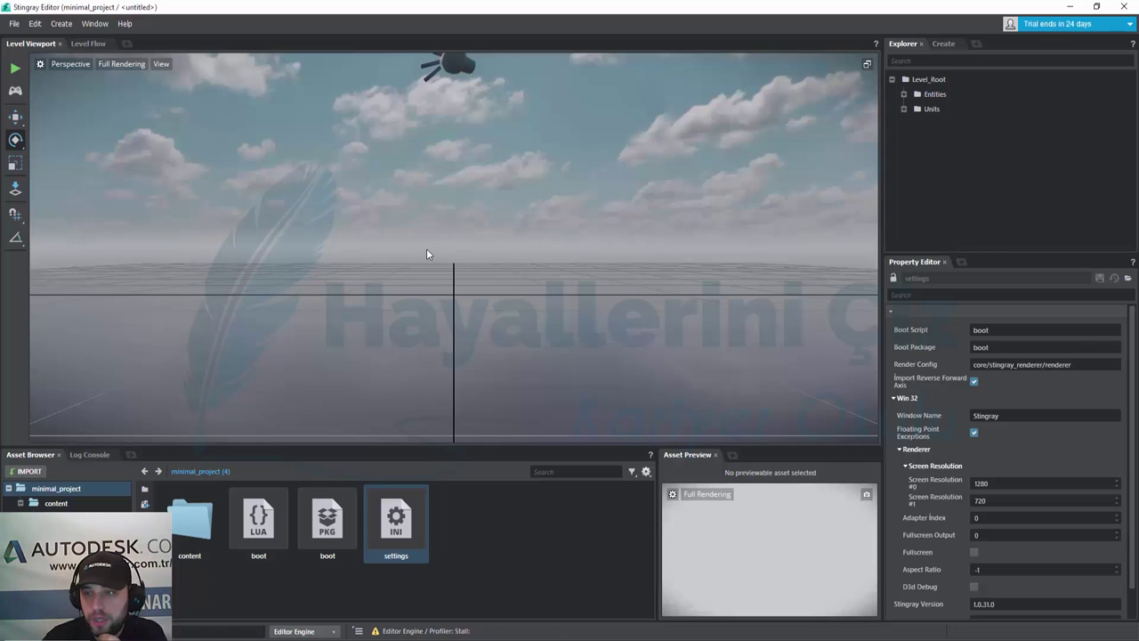
Step: Expand the level's Entities and Units, and show the Create panel
{"action": "left_click", "coordinate": [904, 95]}
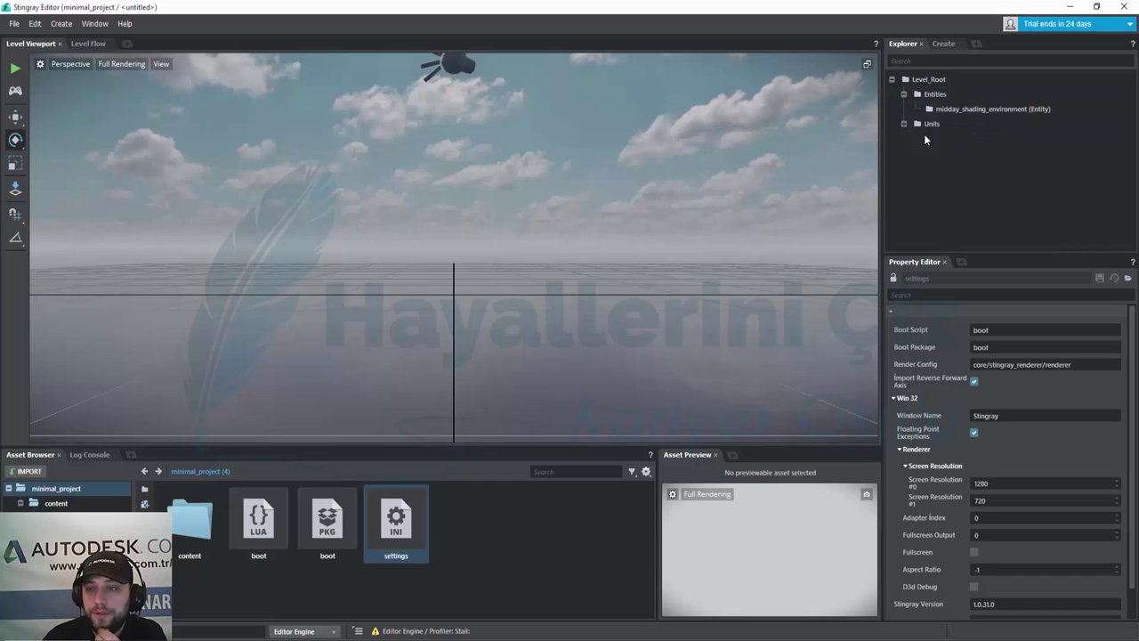
{"action": "left_click", "coordinate": [904, 124]}
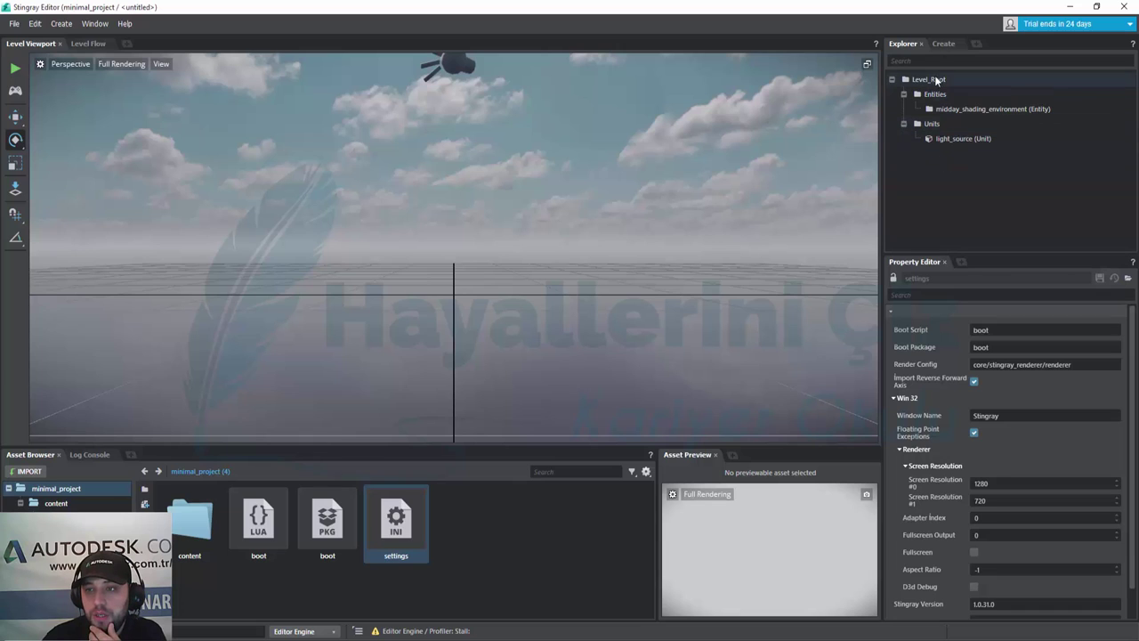
{"action": "left_click", "coordinate": [947, 44]}
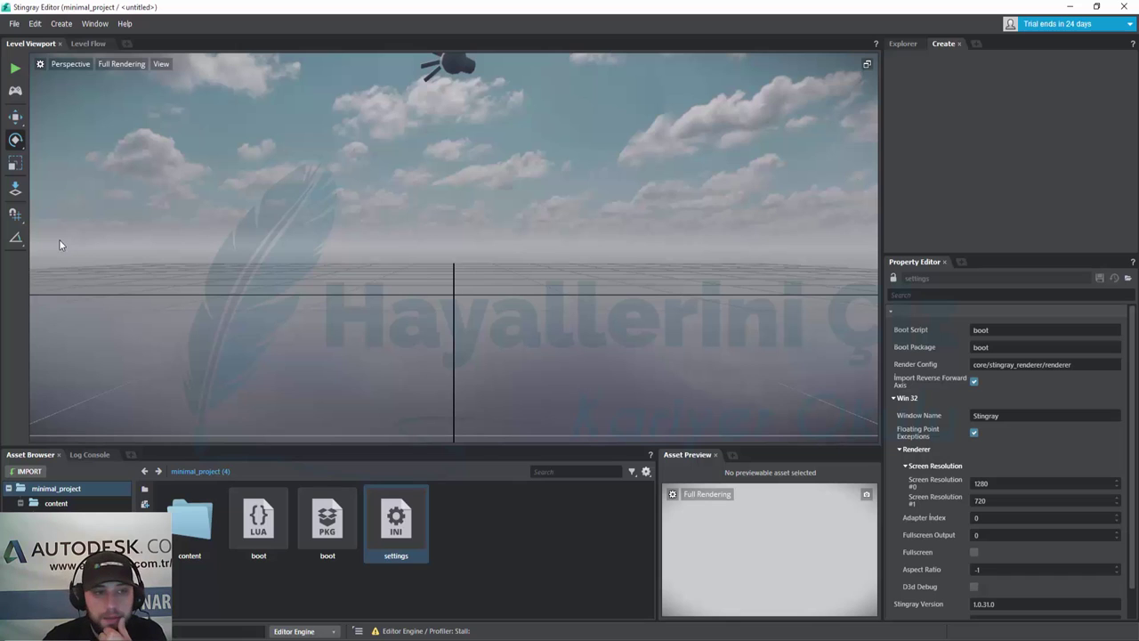
{"action": "scroll", "coordinate": [975, 405], "scroll_direction": "down", "scroll_amount": 1}
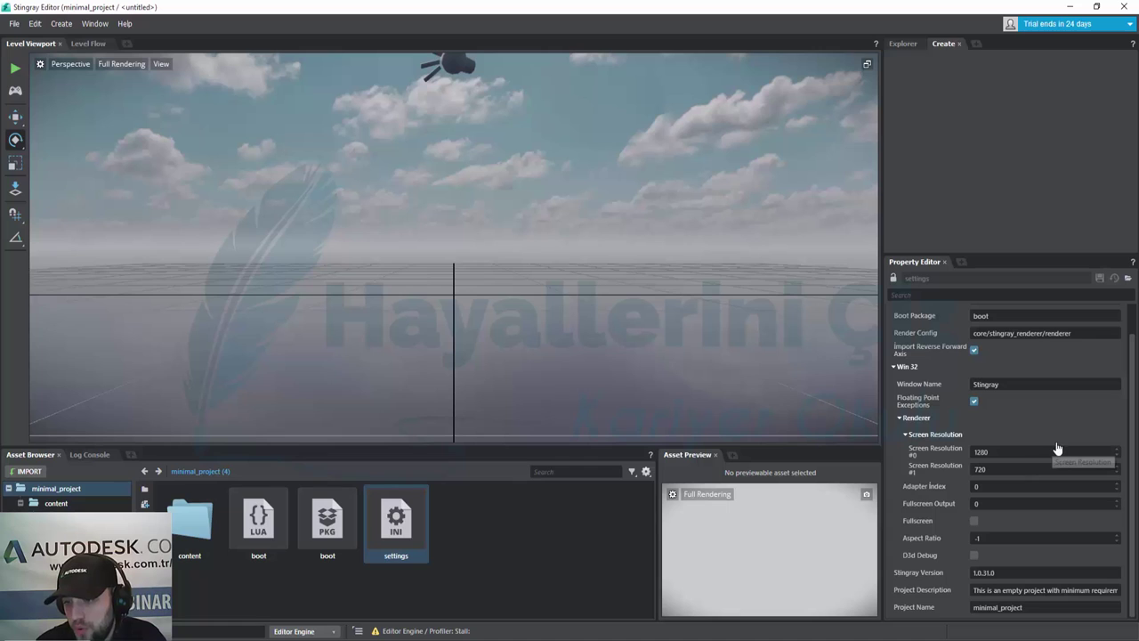
{"action": "scroll", "coordinate": [966, 505], "scroll_direction": "up", "scroll_amount": 1}
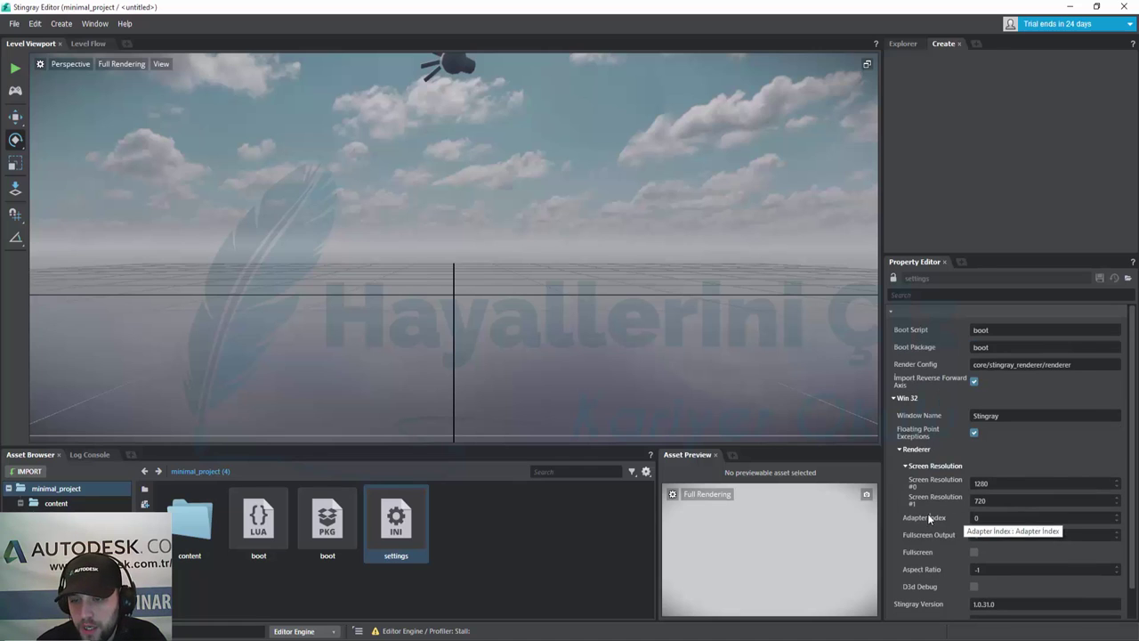
Step: Dismiss the add-panel list, view the Log Console, then return to the Asset Browser and Window menu
{"action": "left_click", "coordinate": [732, 455]}
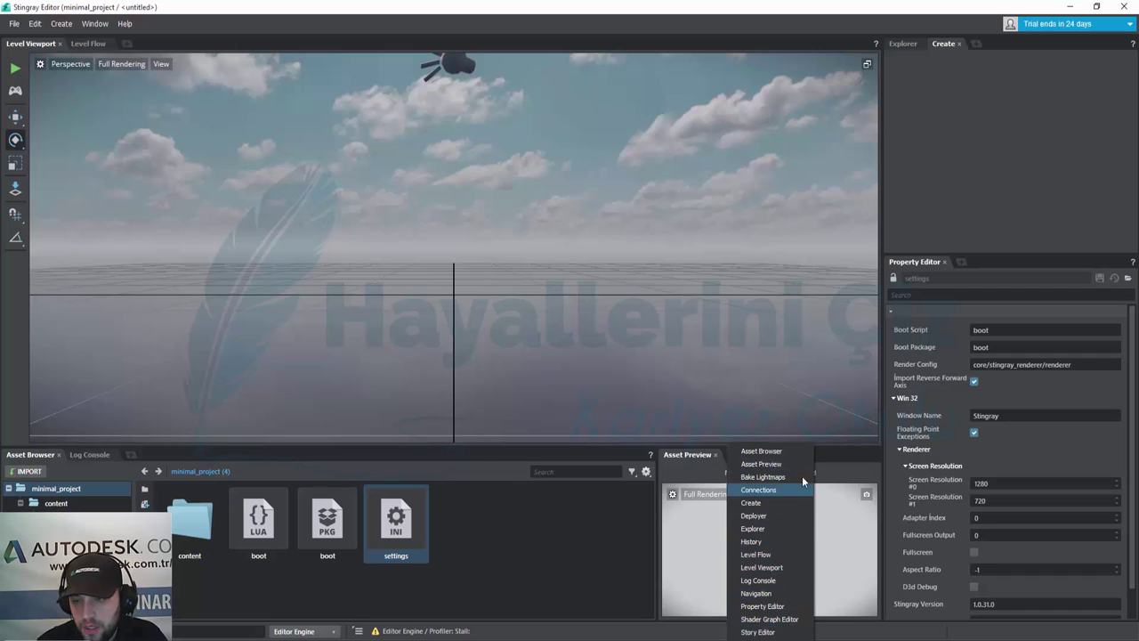
{"action": "left_click", "coordinate": [833, 483]}
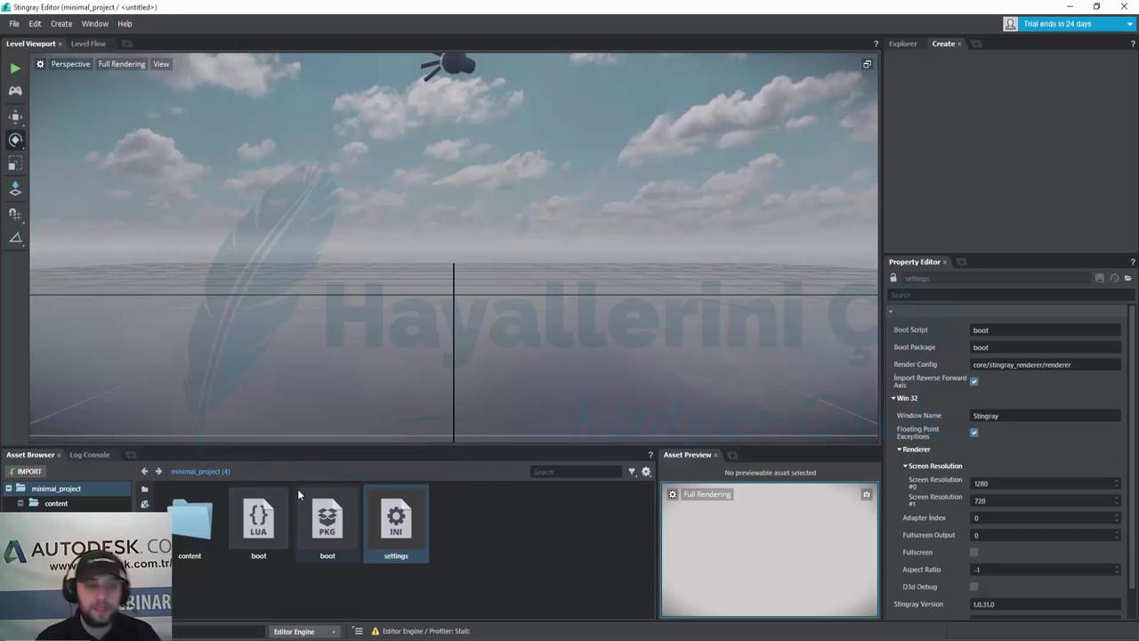
{"action": "left_click", "coordinate": [93, 454]}
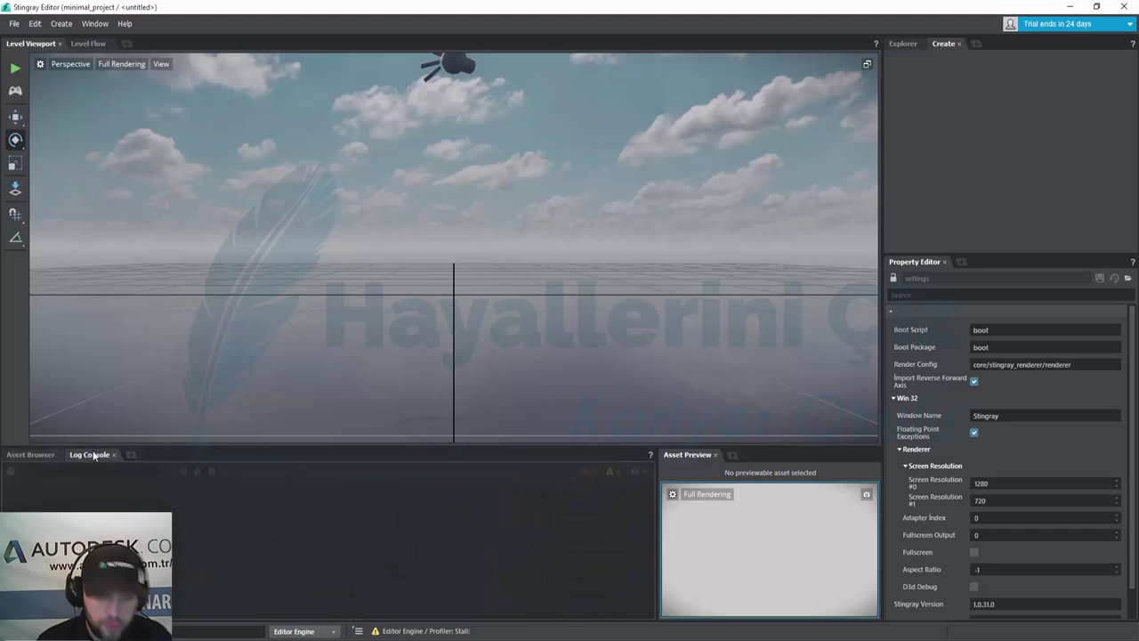
{"action": "left_click", "coordinate": [36, 457]}
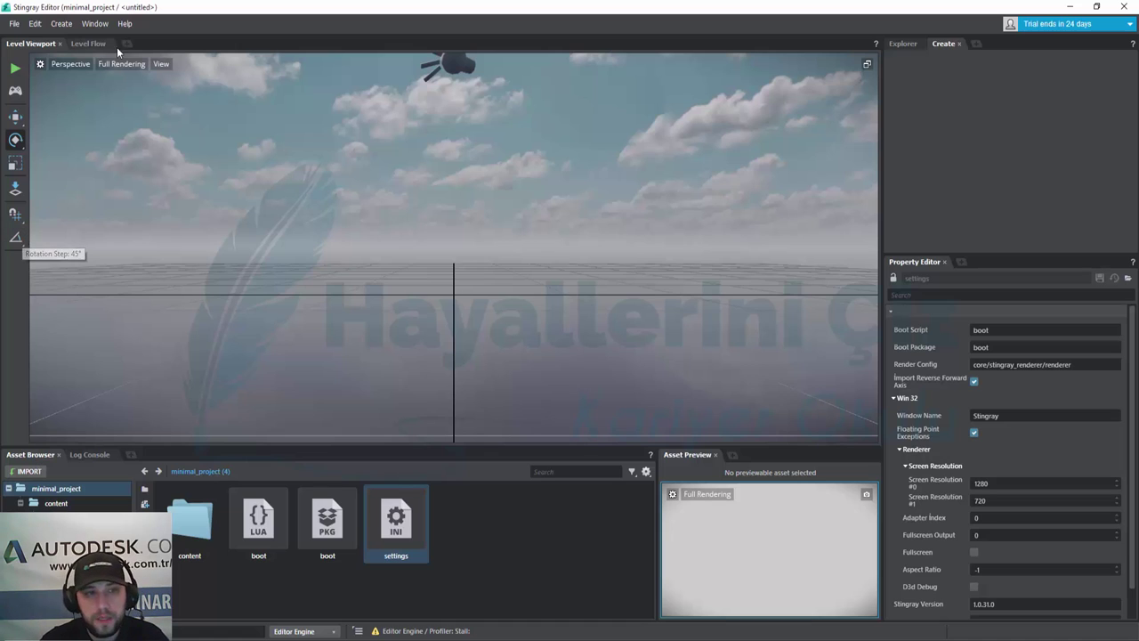
{"action": "left_click", "coordinate": [89, 25]}
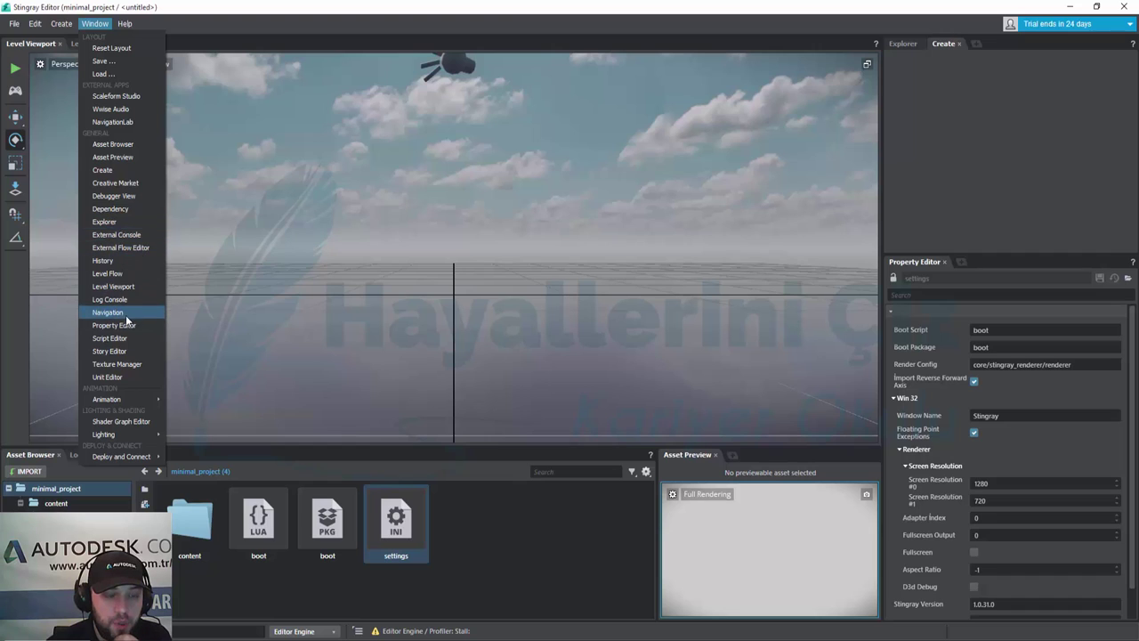
Step: Open the Shader Graph Editor panel from the Window menu
{"action": "mouse_move", "coordinate": [132, 402]}
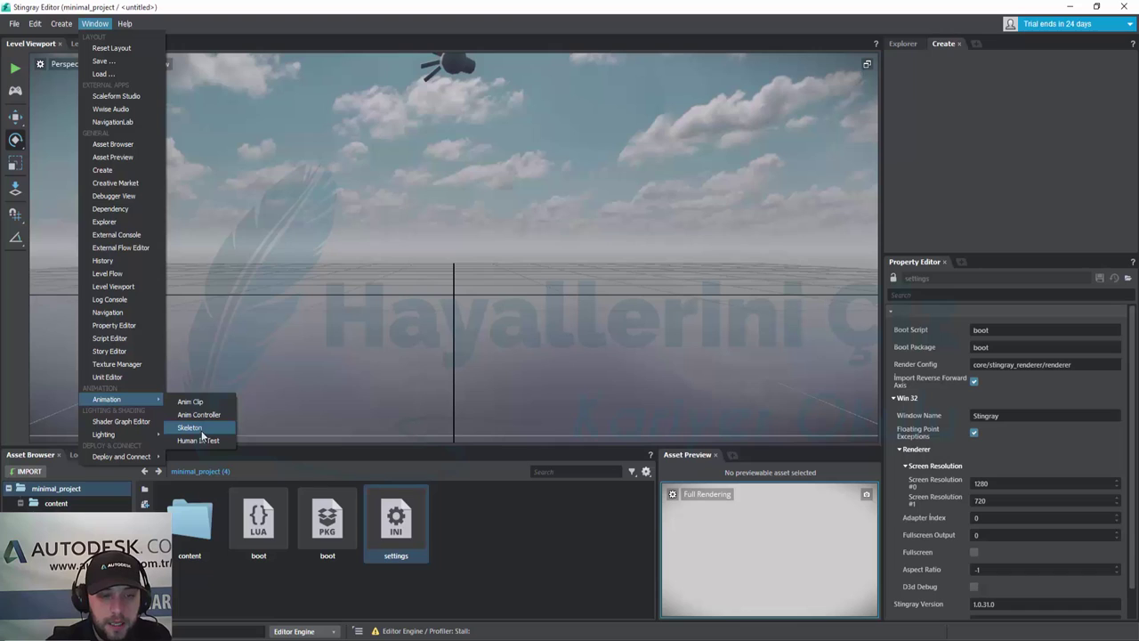
{"action": "mouse_move", "coordinate": [107, 442]}
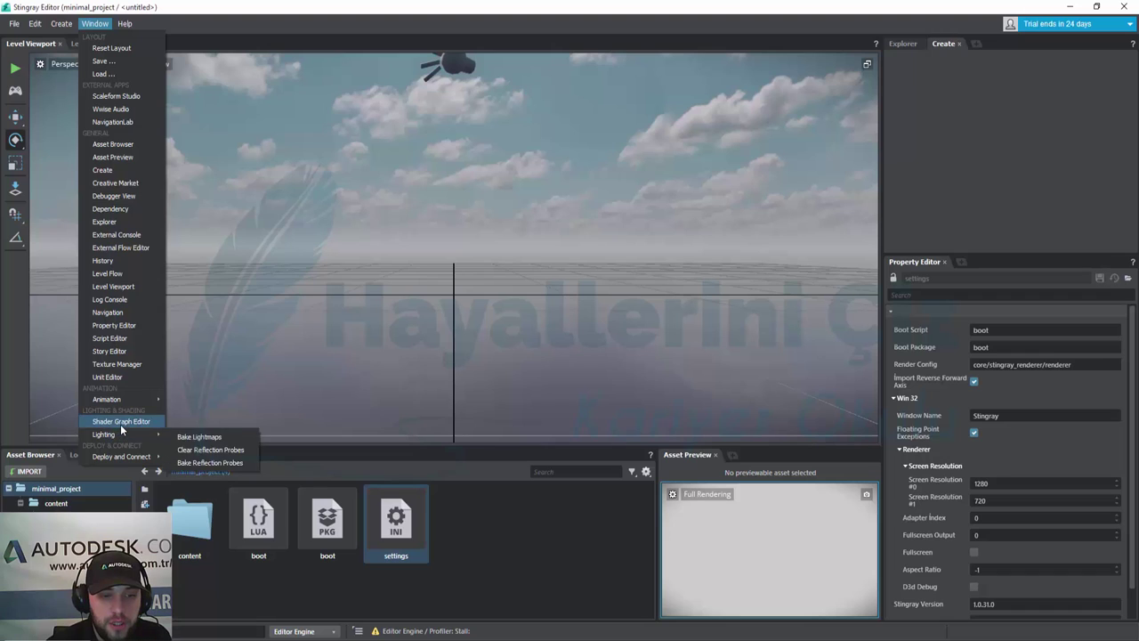
{"action": "left_click", "coordinate": [135, 421]}
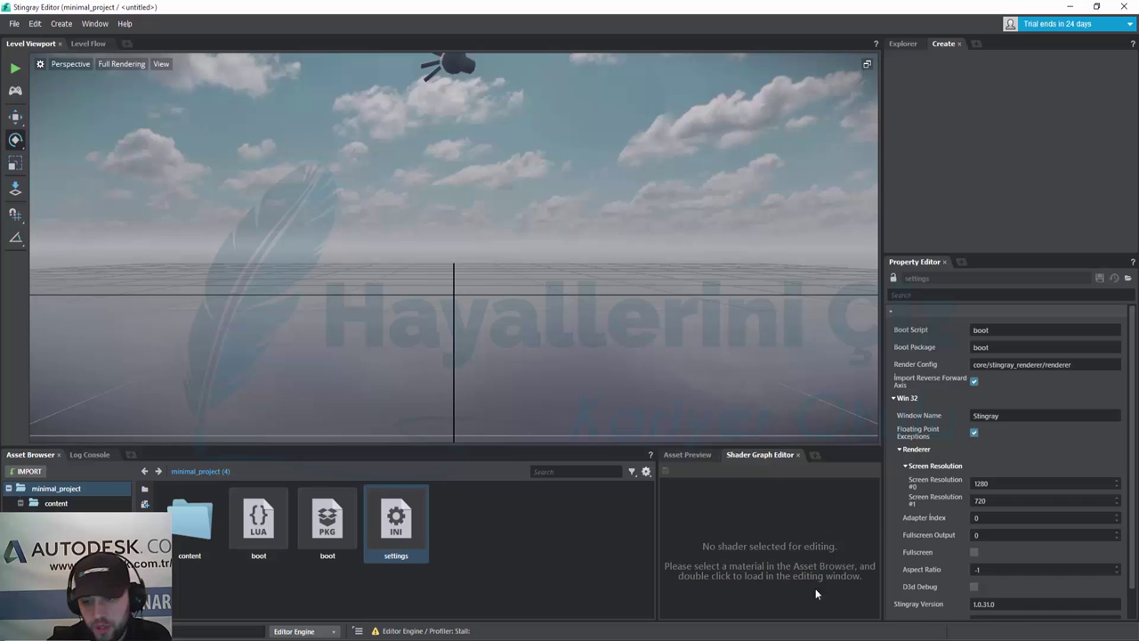
Step: Open the Connections panel via Window > Deploy and Connect, then close it
{"action": "left_click", "coordinate": [94, 23]}
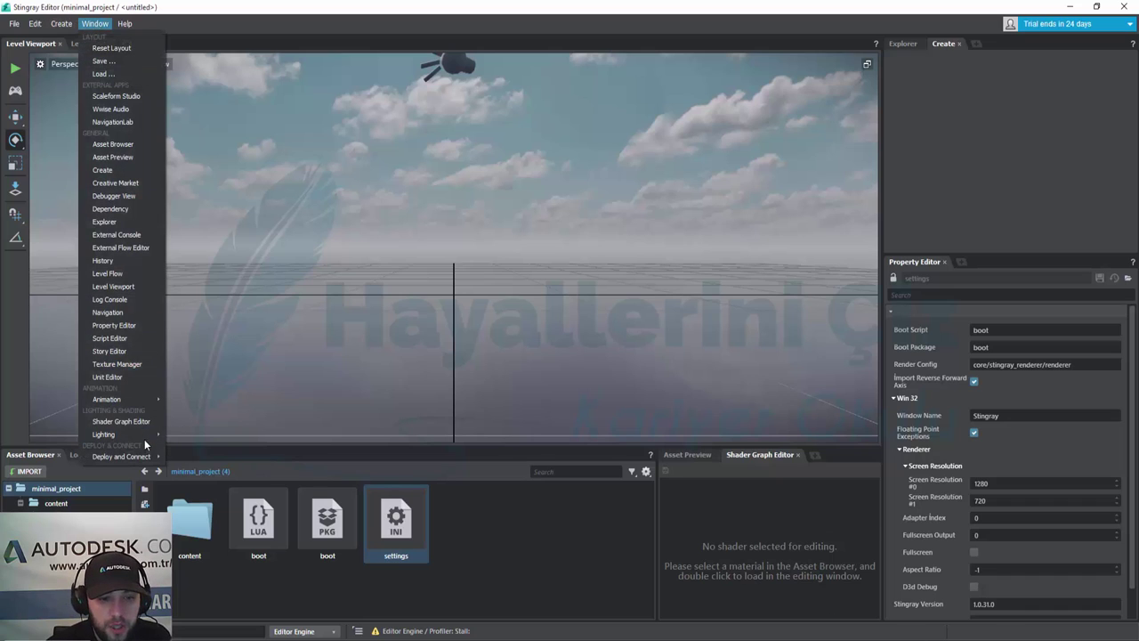
{"action": "mouse_move", "coordinate": [144, 434]}
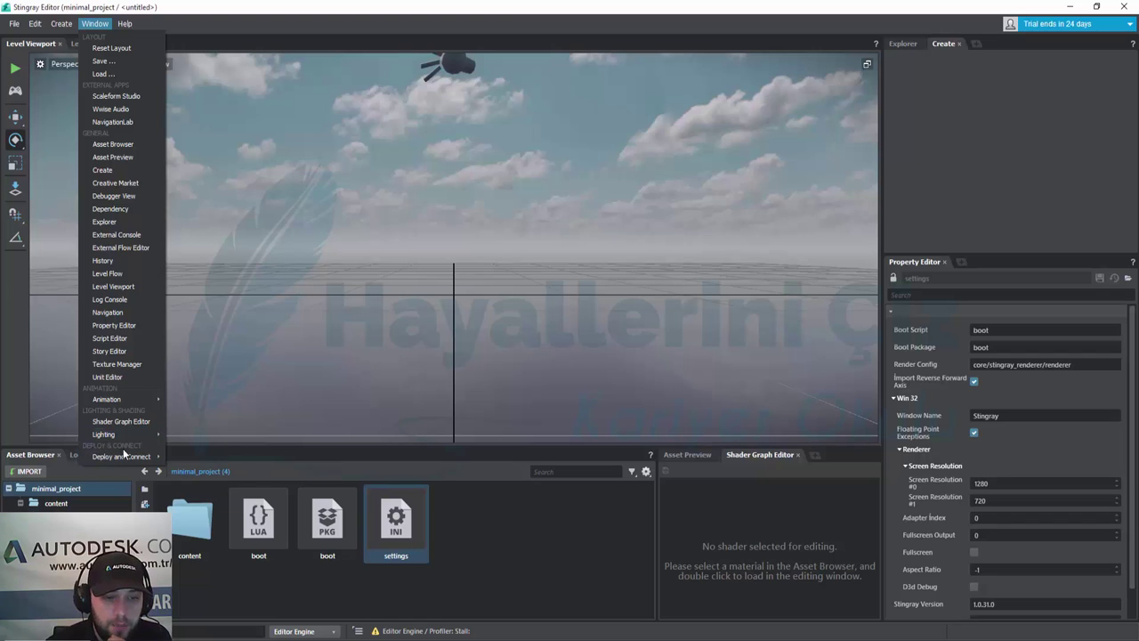
{"action": "mouse_move", "coordinate": [131, 459]}
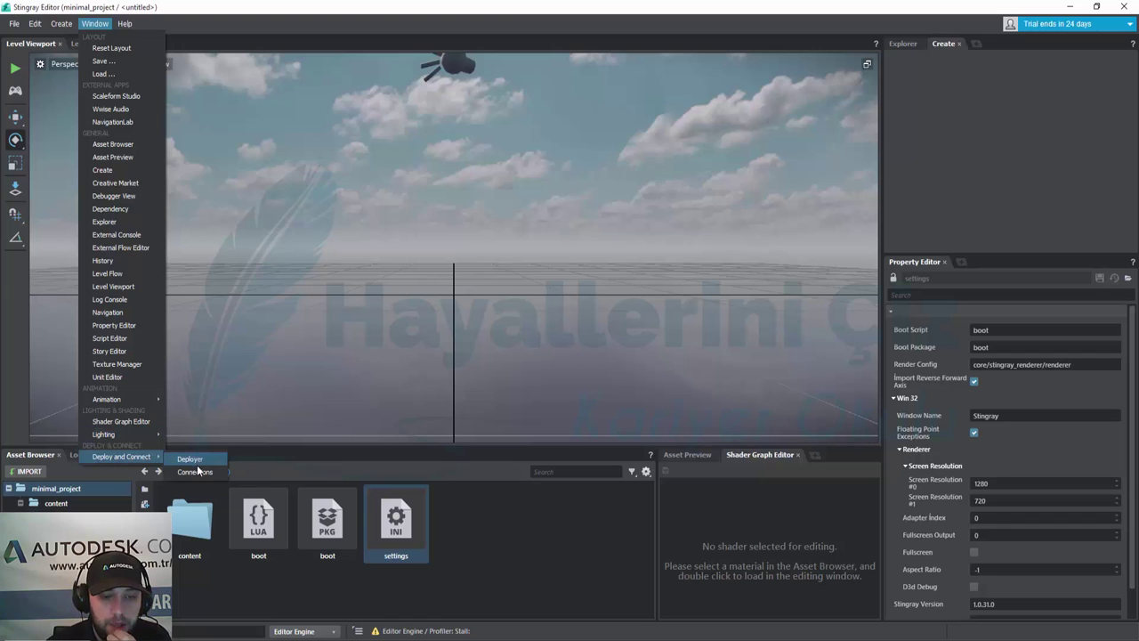
{"action": "left_click", "coordinate": [195, 472]}
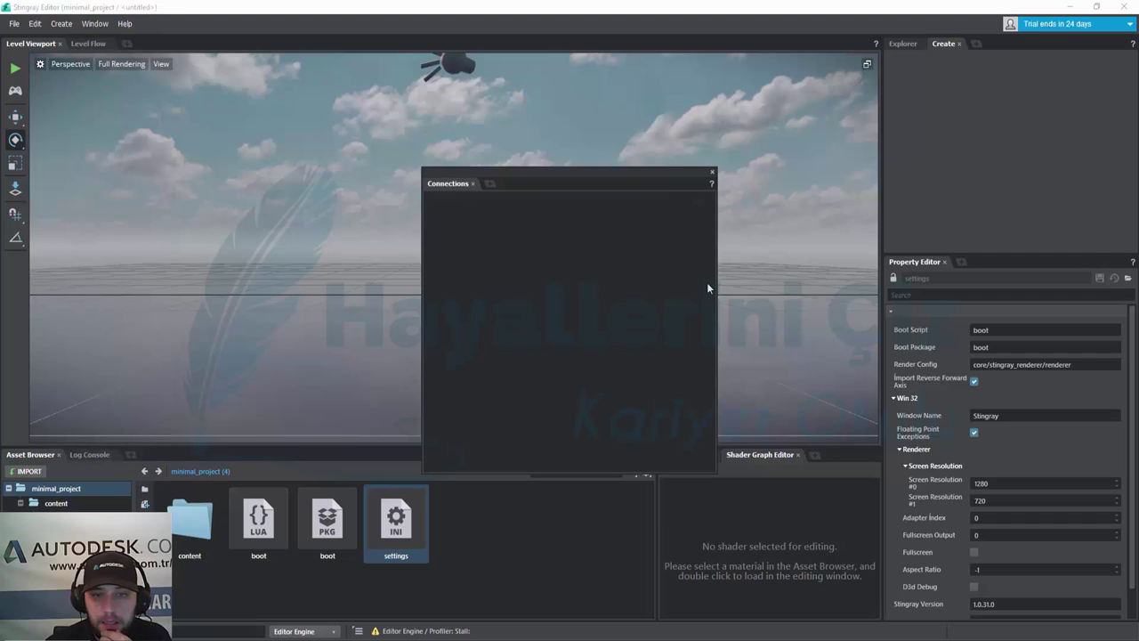
{"action": "left_click", "coordinate": [712, 173]}
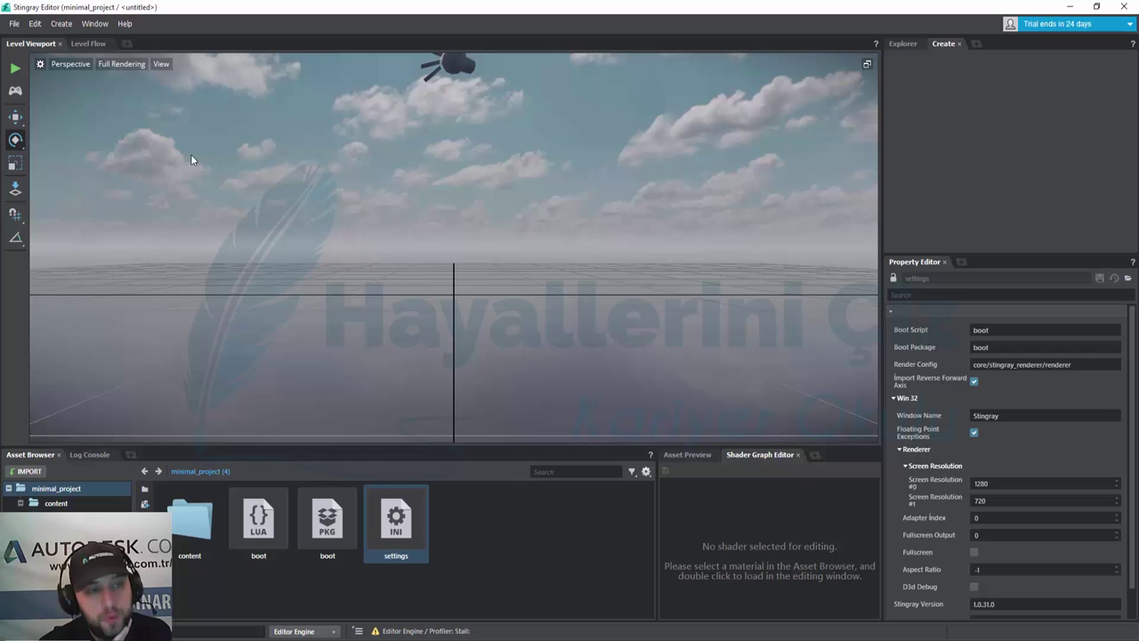
Step: Start a new empty level from the File menu
{"action": "left_click", "coordinate": [13, 24]}
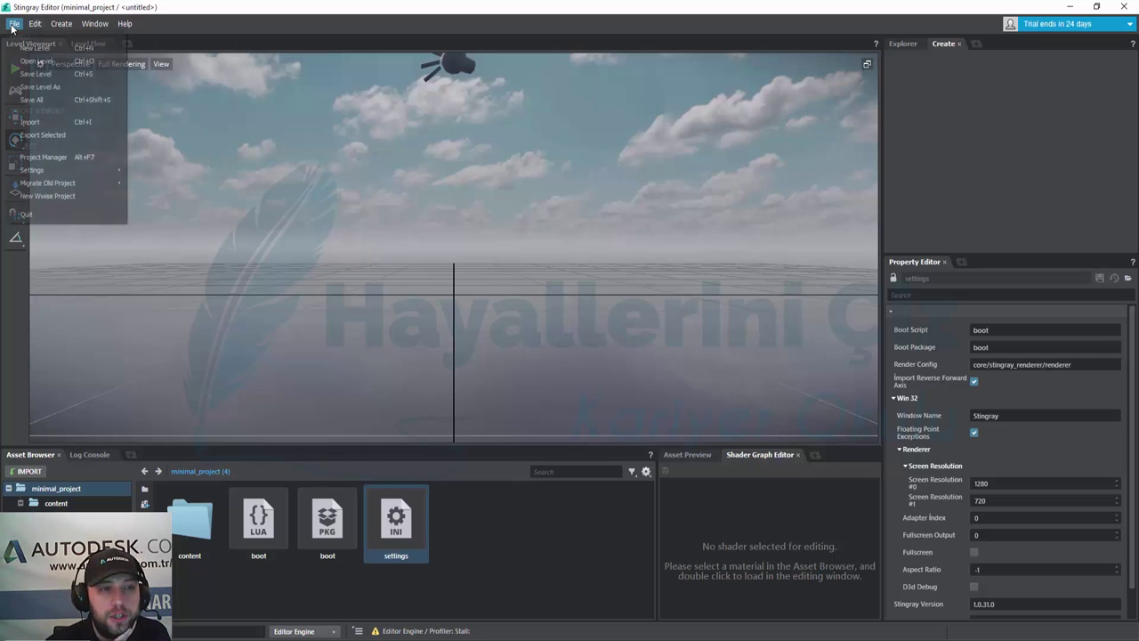
{"action": "mouse_move", "coordinate": [61, 29]}
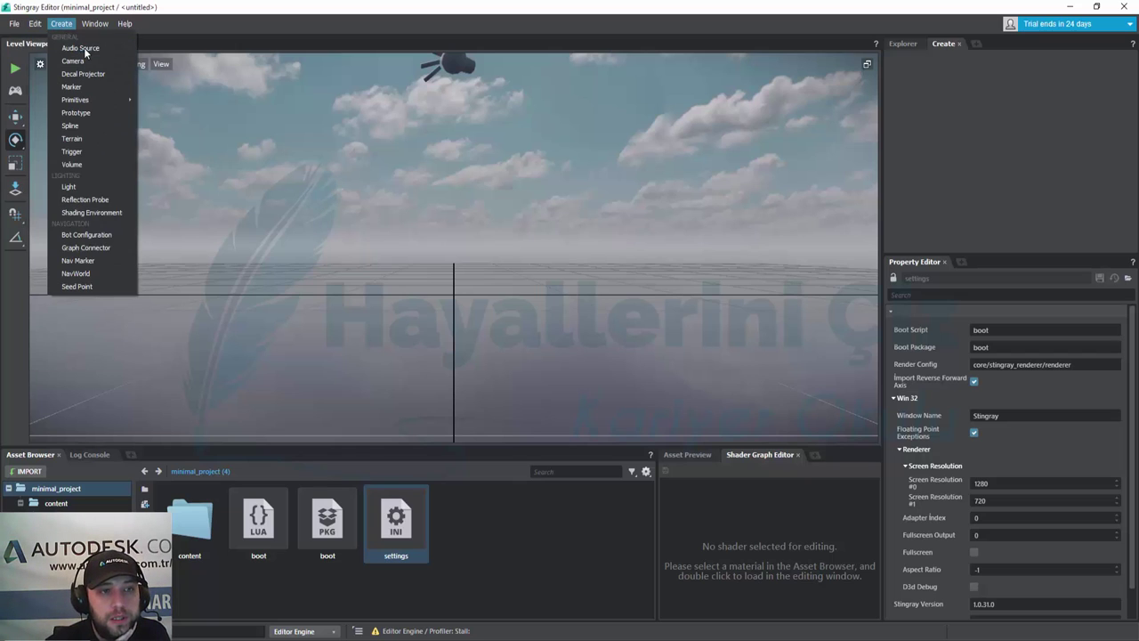
{"action": "left_click", "coordinate": [16, 25]}
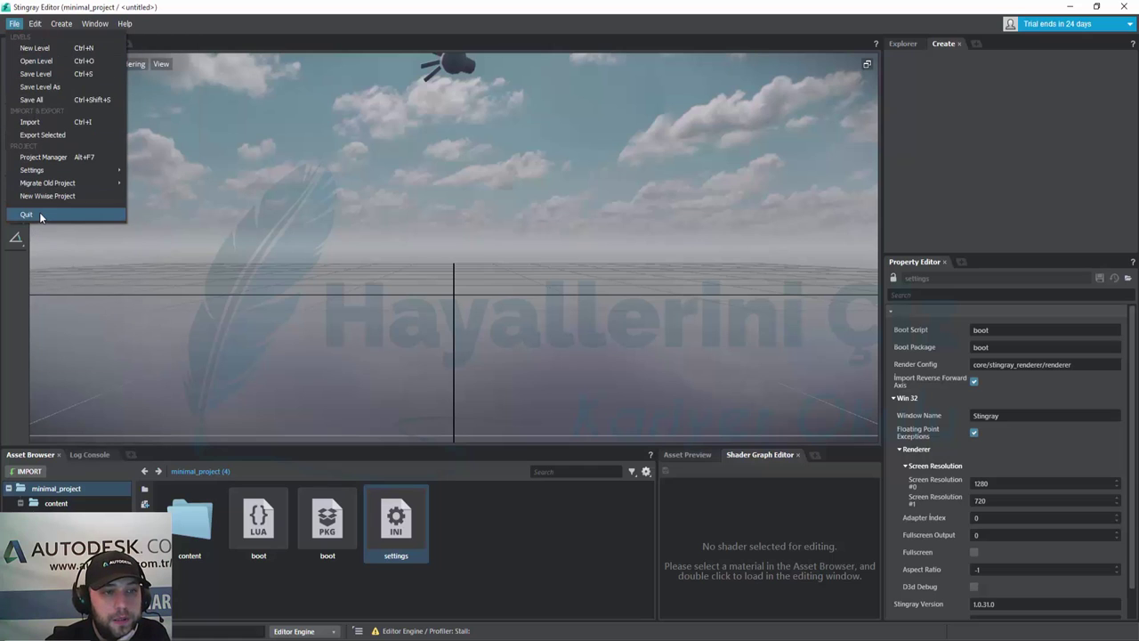
{"action": "left_click", "coordinate": [34, 48]}
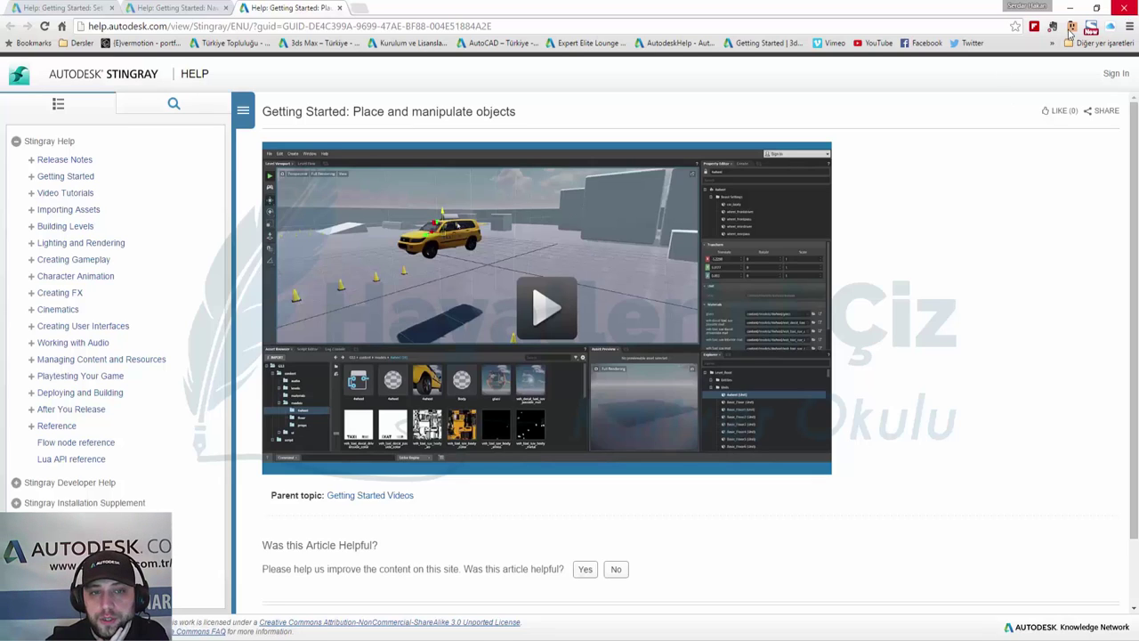
Step: Minimise the Stingray help browser and quit the editor with File > Quit
{"action": "left_click", "coordinate": [1077, 11]}
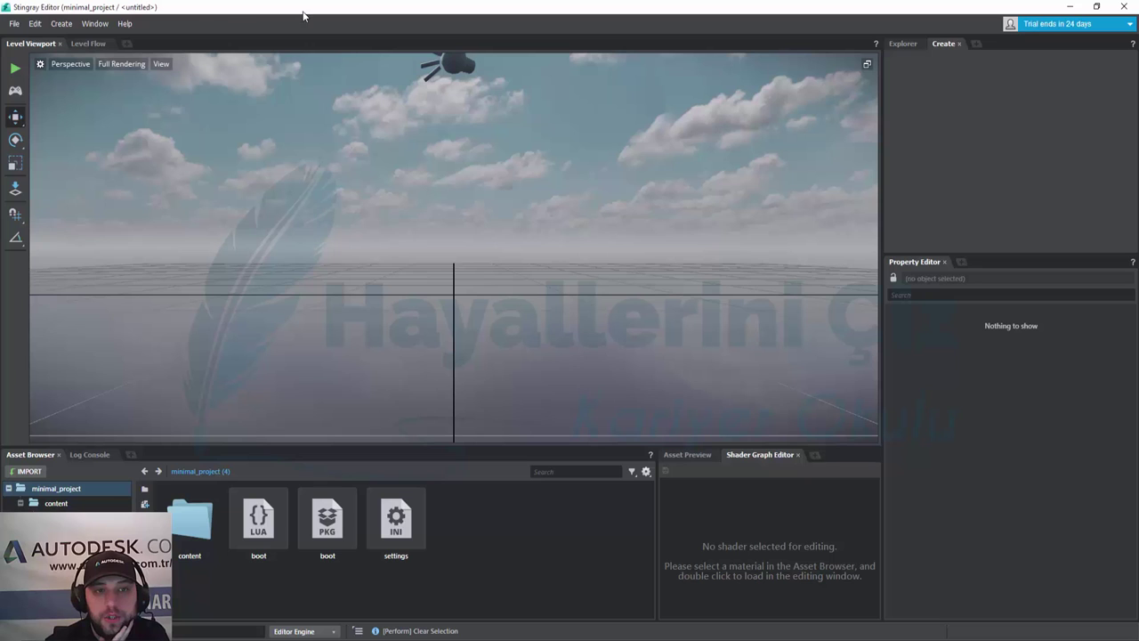
{"action": "left_click", "coordinate": [14, 24]}
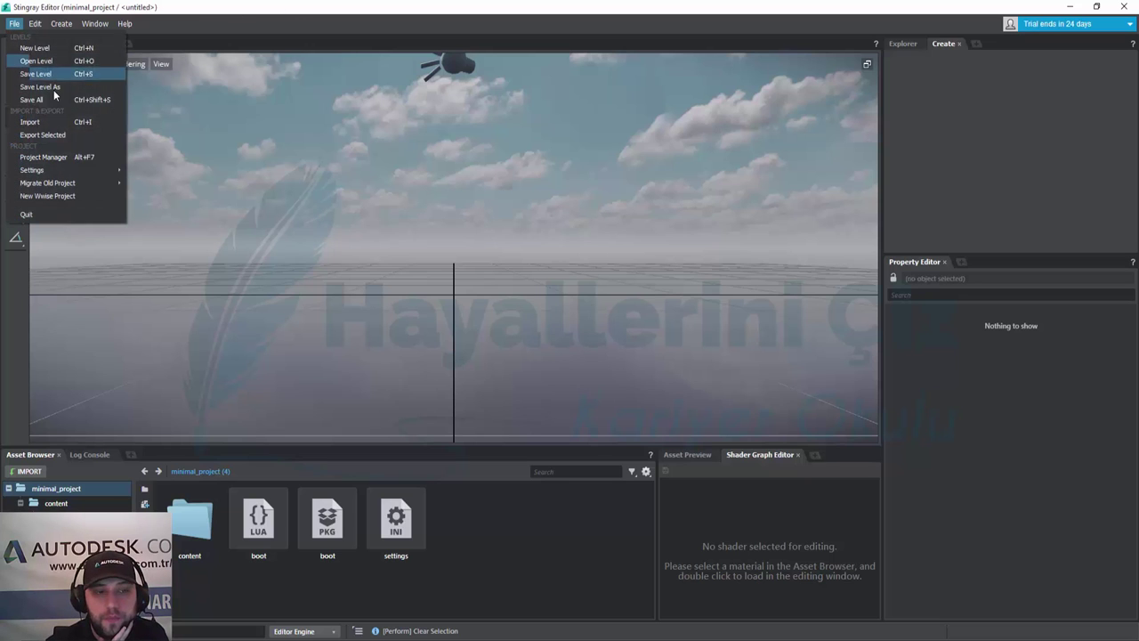
{"action": "left_click", "coordinate": [37, 216]}
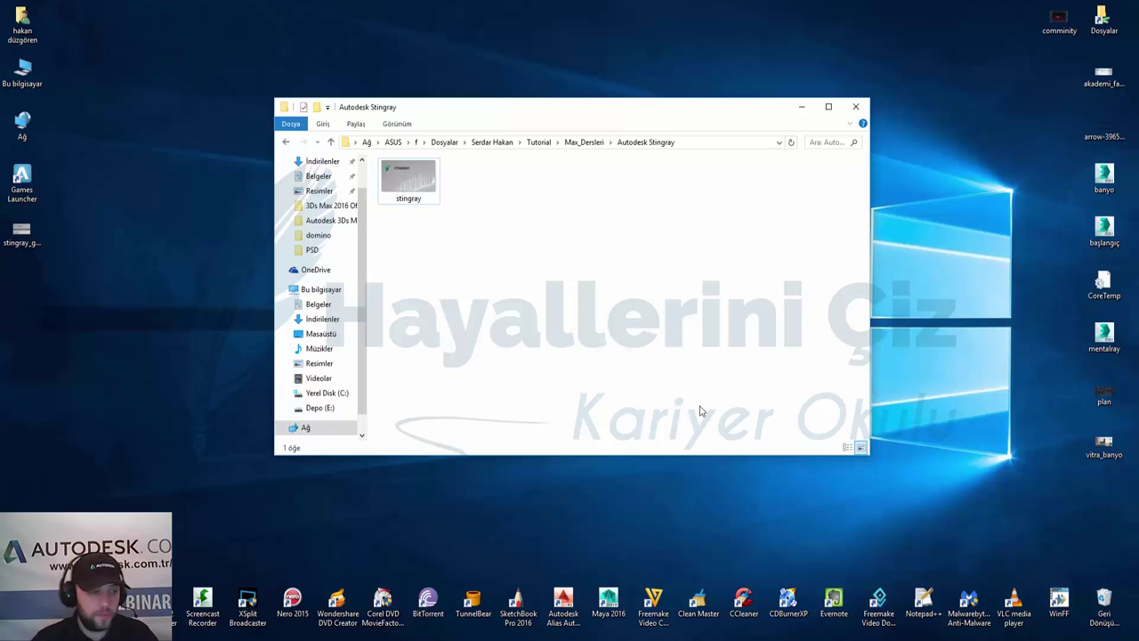
Step: Minimise the Autodesk Stingray folder window and show the Project Manager's Templates tab
{"action": "left_click", "coordinate": [800, 105]}
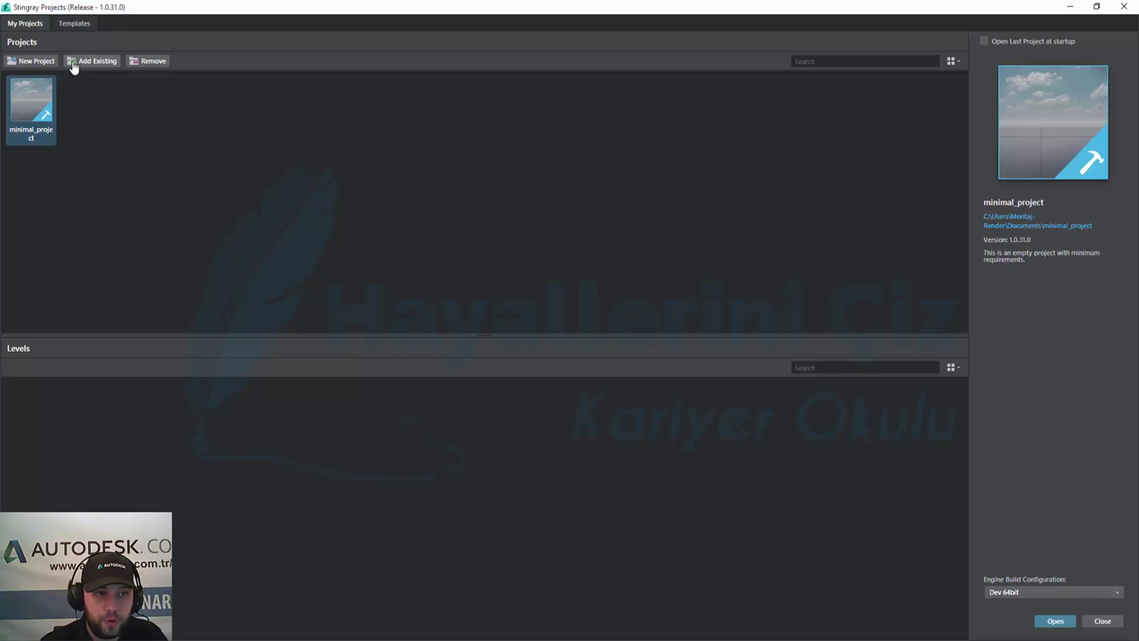
{"action": "left_click", "coordinate": [75, 25]}
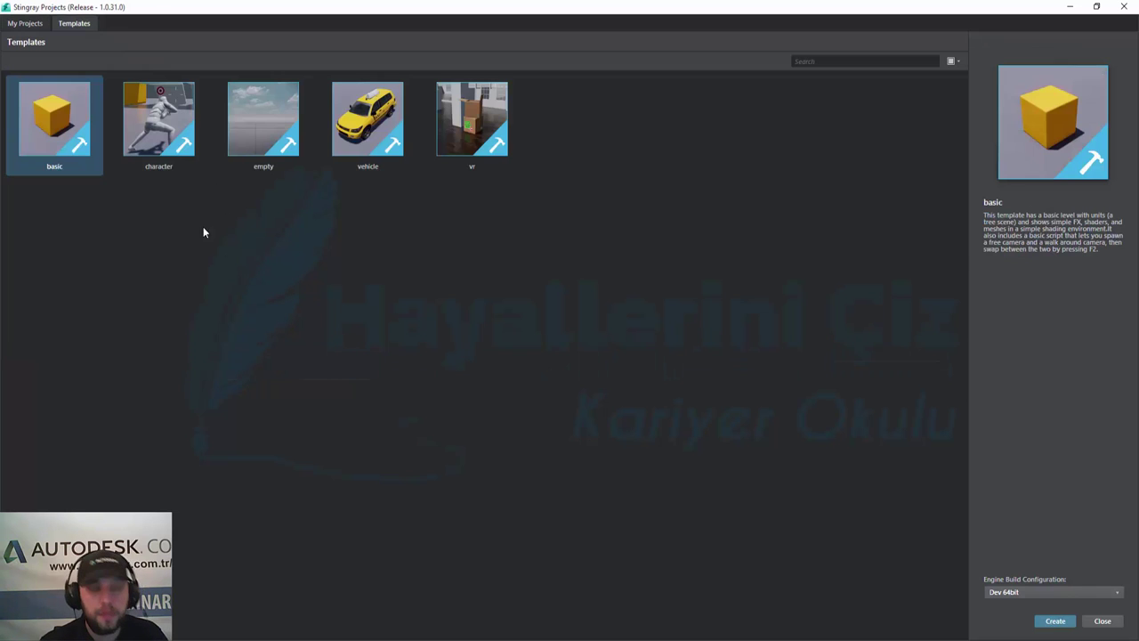
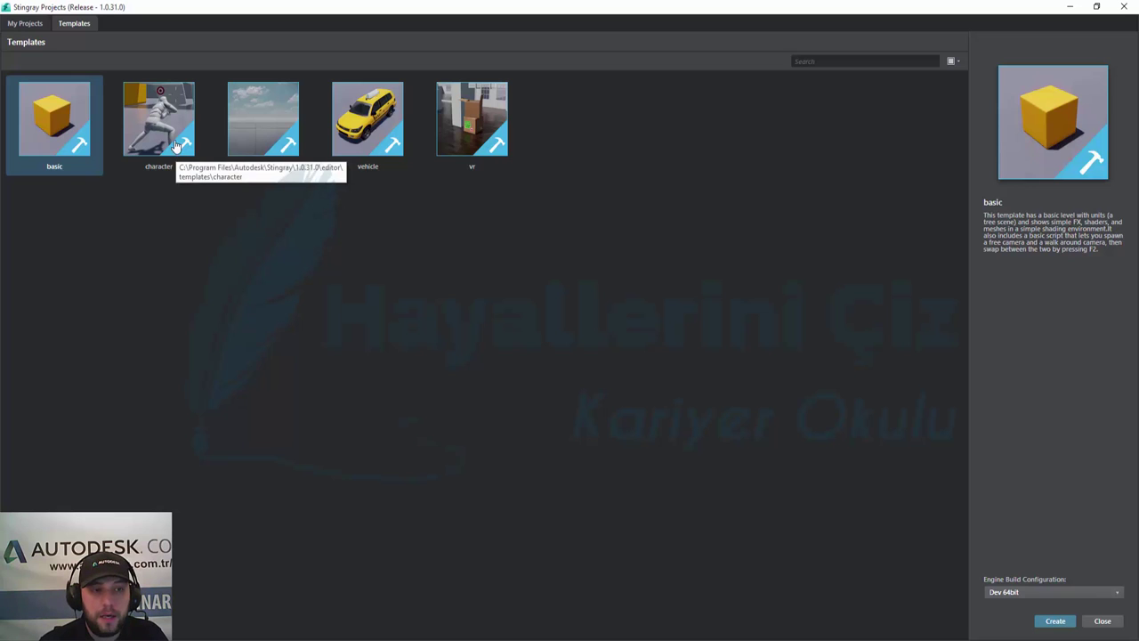
Step: Create character_project from the character template, keeping the Dev 64bit engine build configuration
{"action": "left_click", "coordinate": [175, 142]}
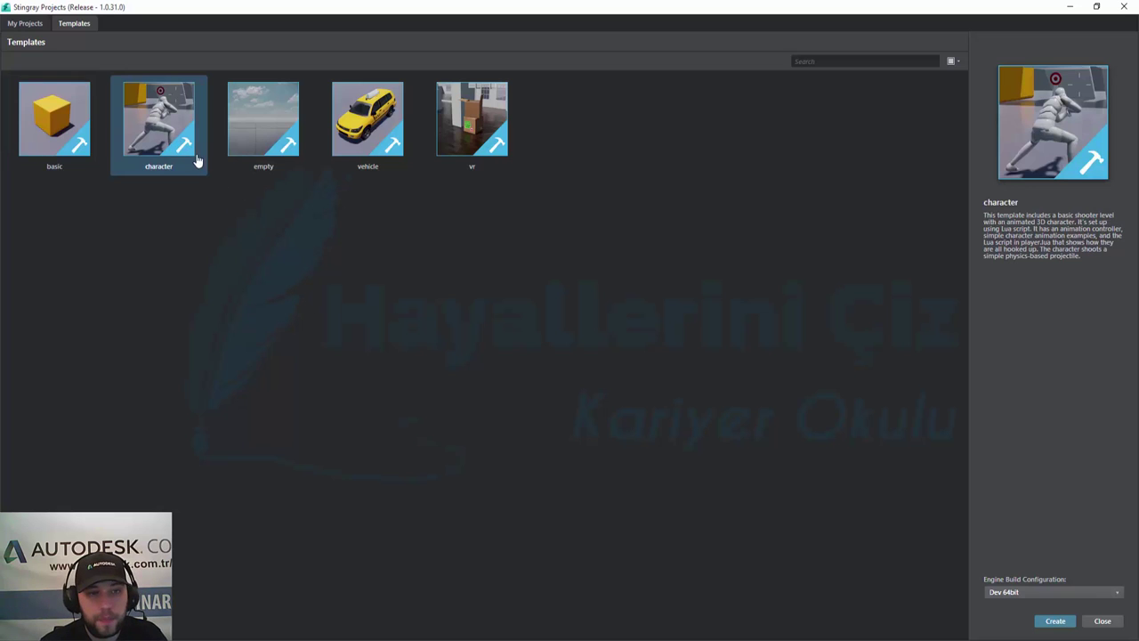
{"action": "double_click", "coordinate": [167, 138]}
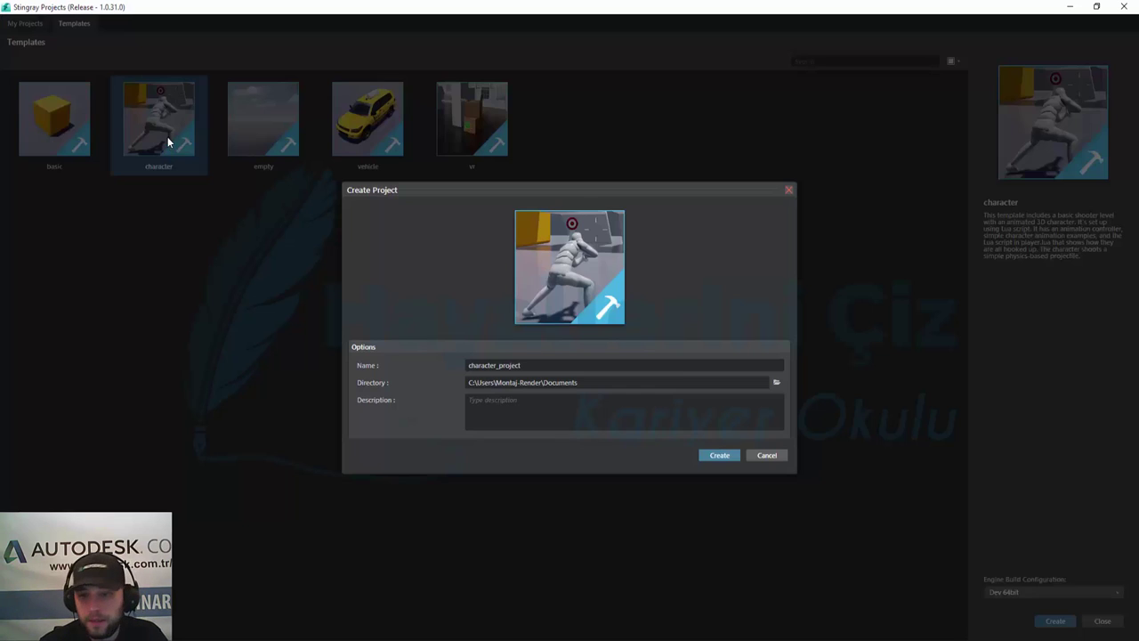
{"action": "left_click", "coordinate": [773, 461]}
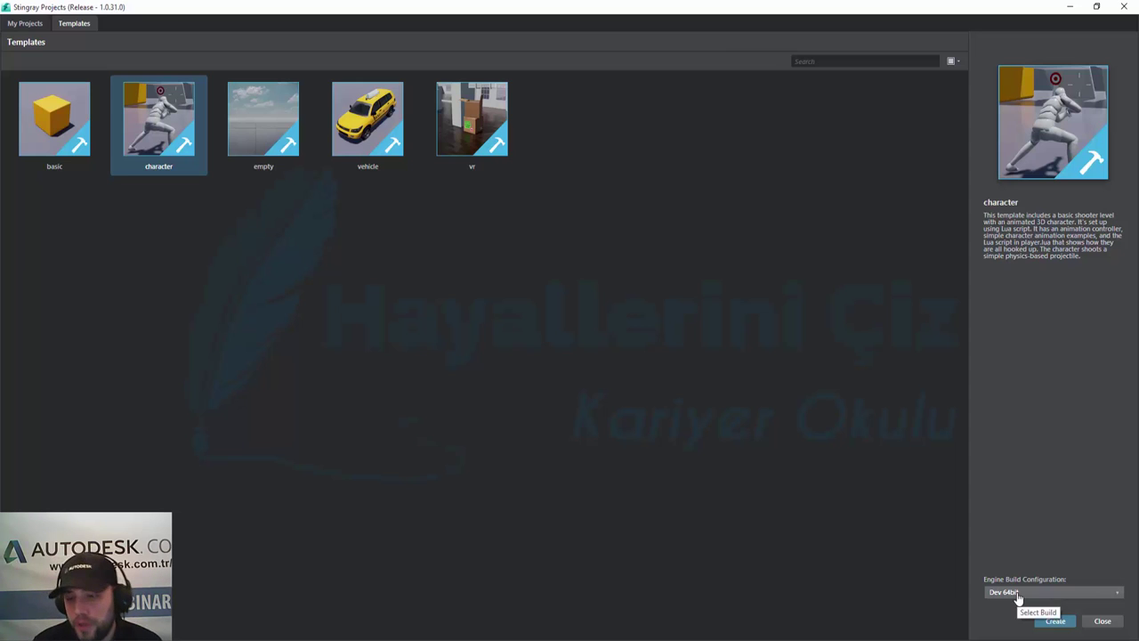
{"action": "left_click", "coordinate": [1018, 594]}
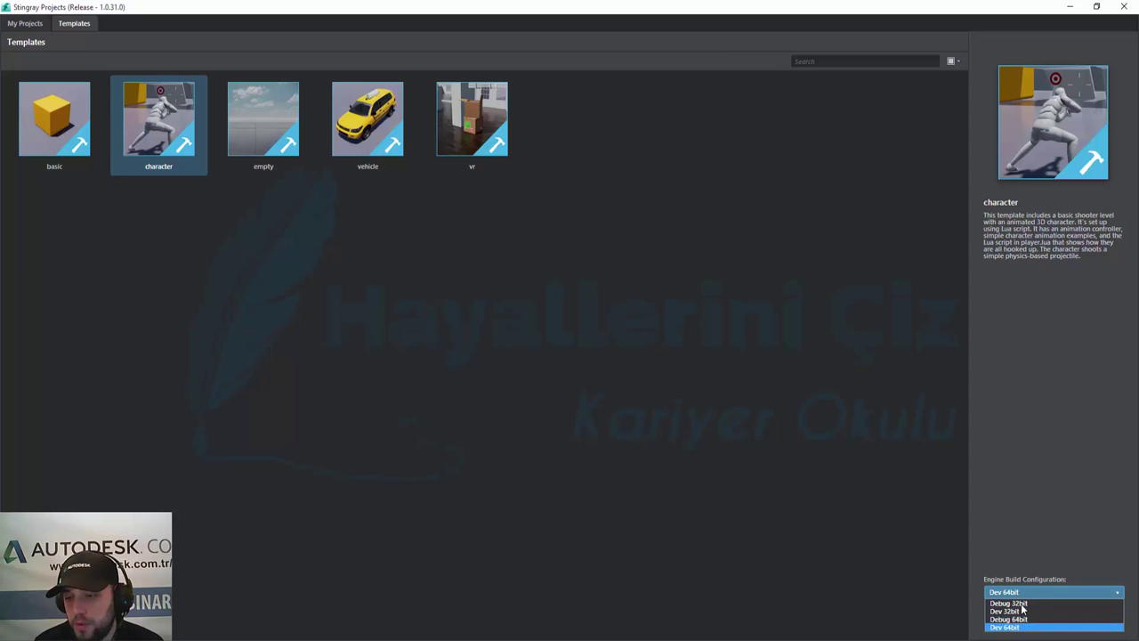
{"action": "left_click", "coordinate": [1013, 590]}
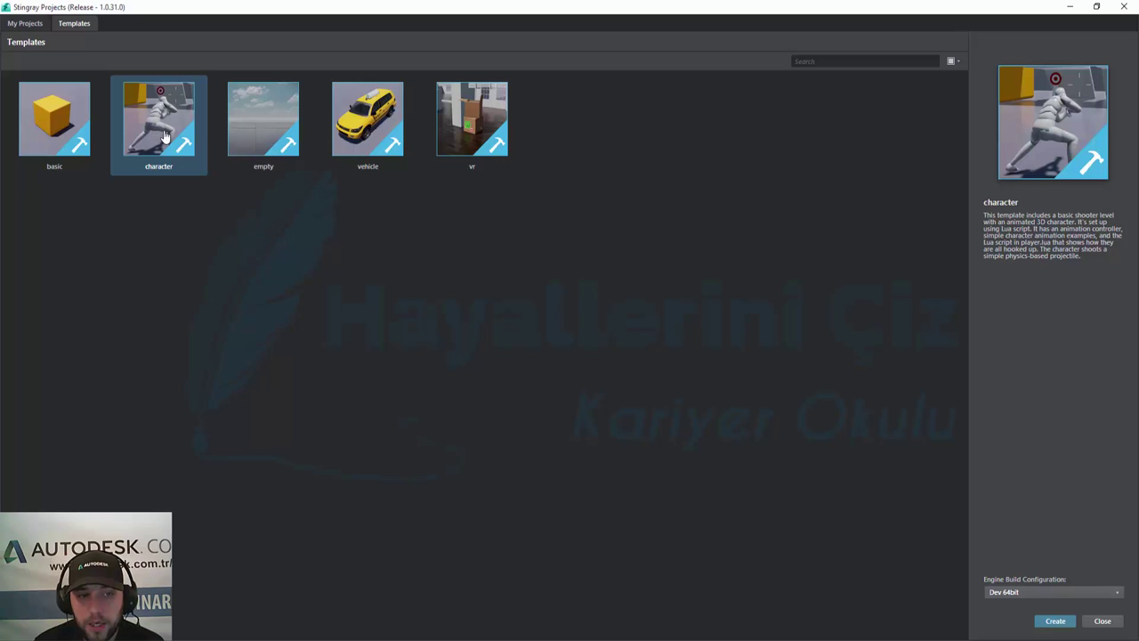
{"action": "double_click", "coordinate": [179, 161]}
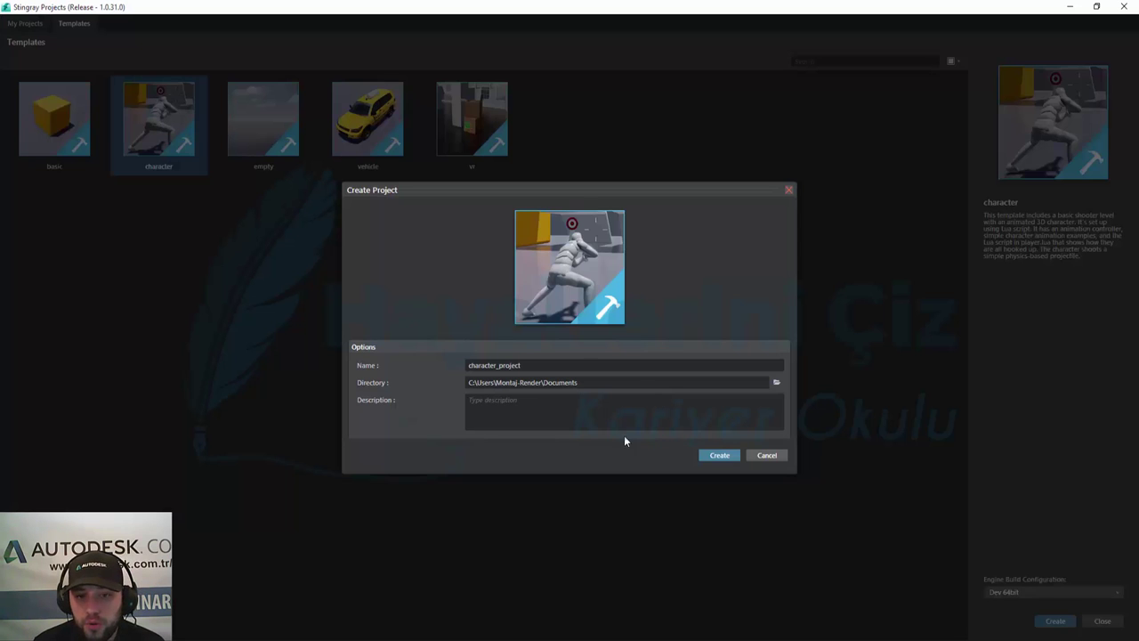
{"action": "left_click", "coordinate": [718, 455]}
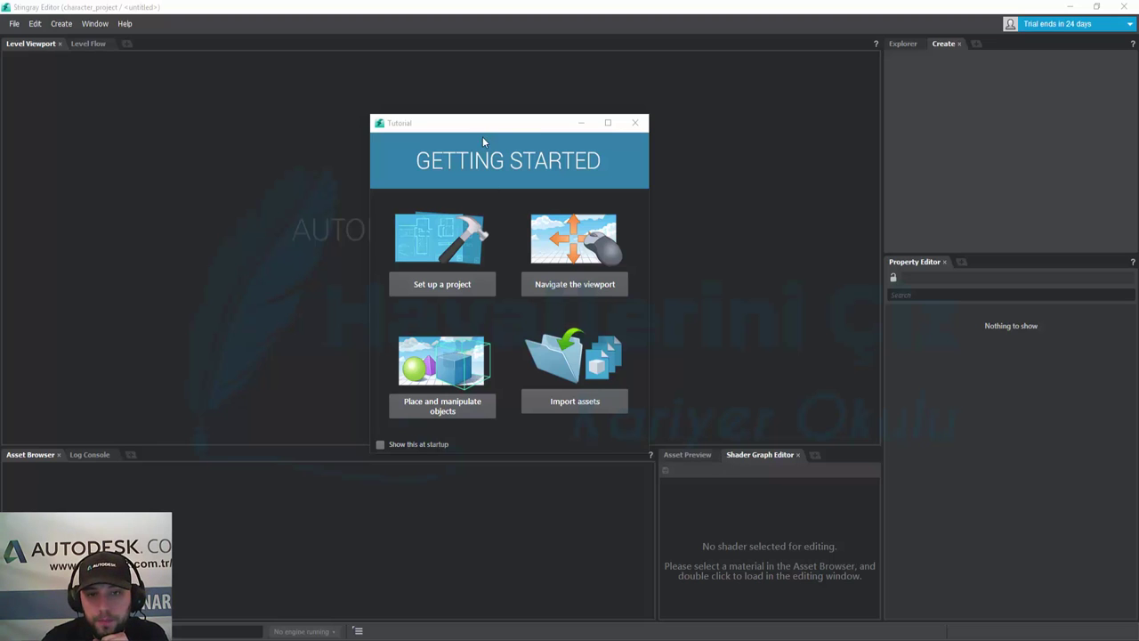
Step: Move and minimize the Getting Started tutorial, then glance at Level Flow and the Create list
{"action": "mouse_move", "coordinate": [483, 124]}
{"action": "left_mouse_down"}
{"action": "mouse_move", "coordinate": [836, 161]}
{"action": "mouse_move", "coordinate": [761, 128]}
{"action": "left_mouse_up"}
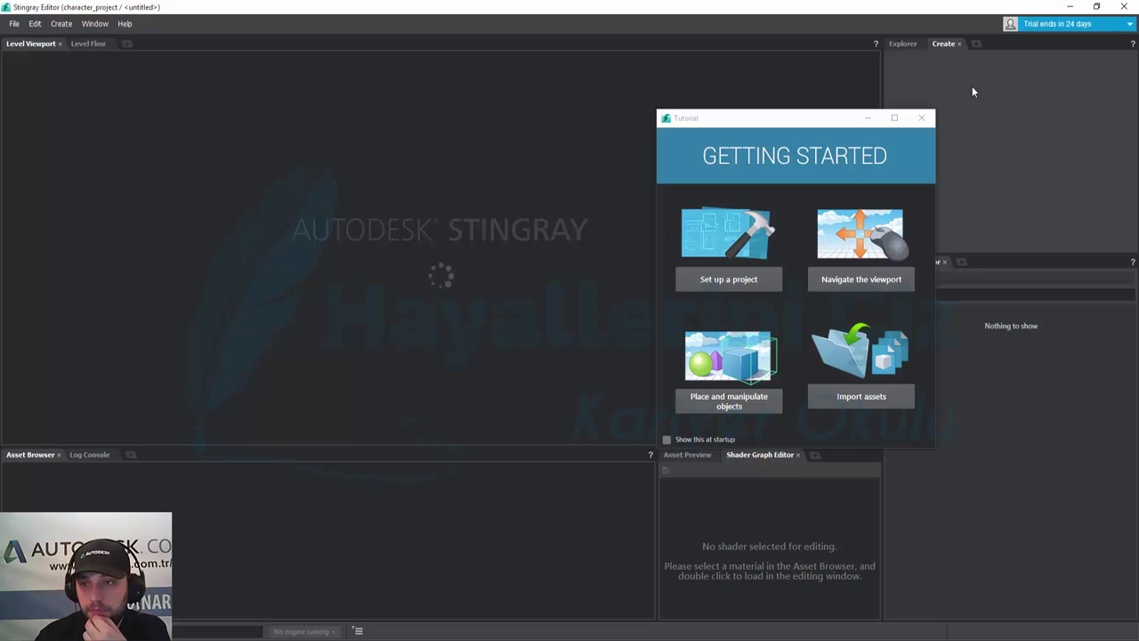
{"action": "left_click", "coordinate": [868, 121]}
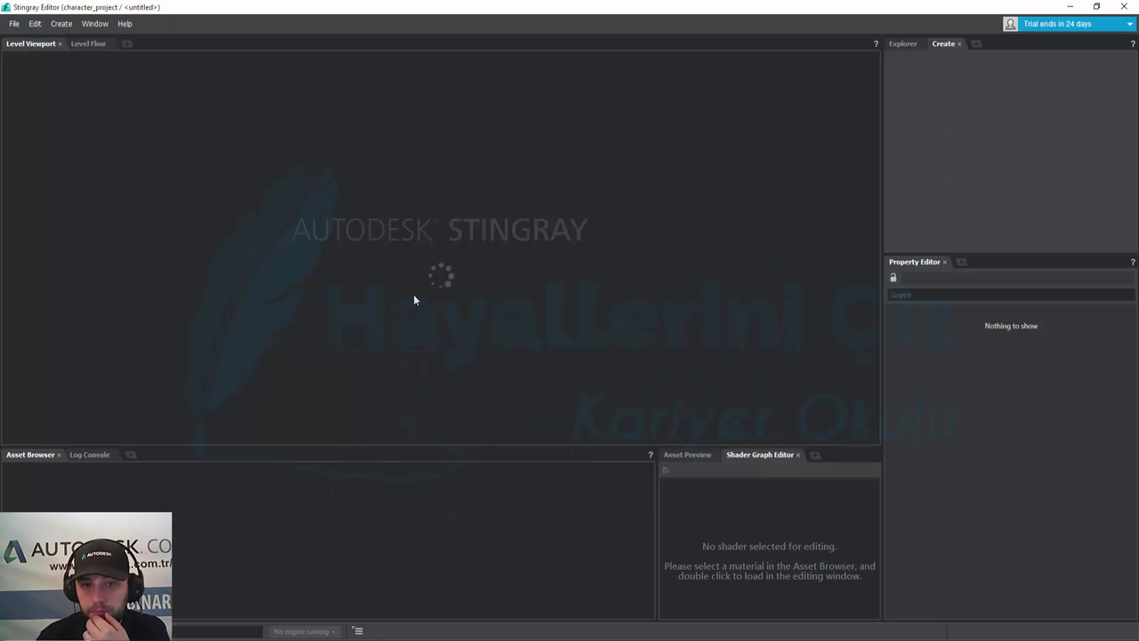
{"action": "left_click", "coordinate": [87, 44]}
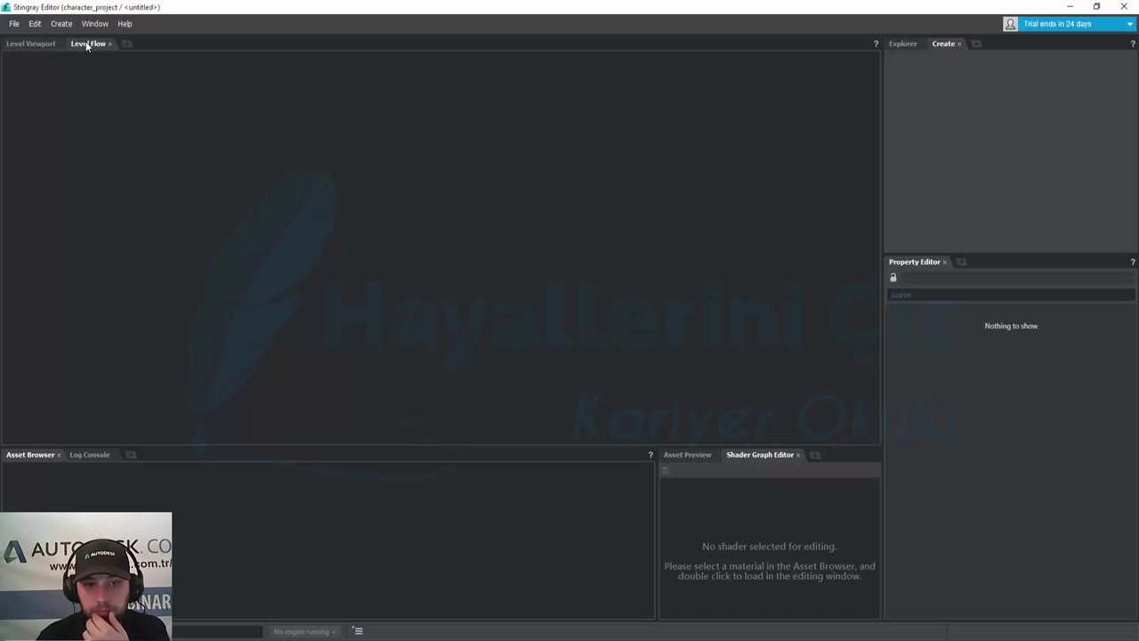
{"action": "left_click", "coordinate": [36, 45]}
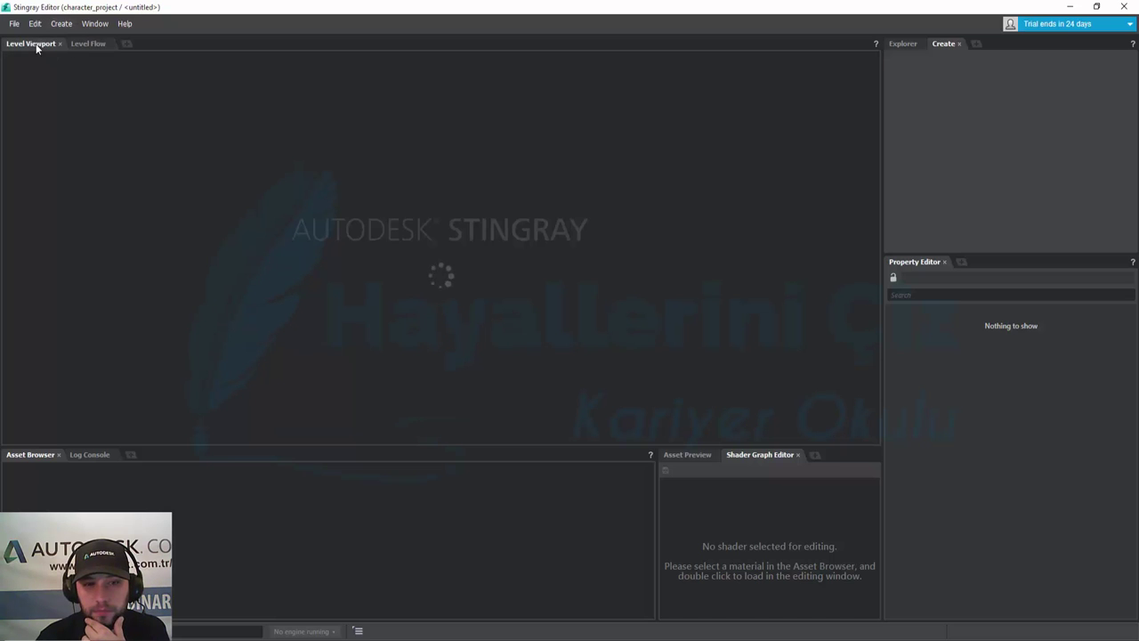
{"action": "left_click", "coordinate": [64, 27]}
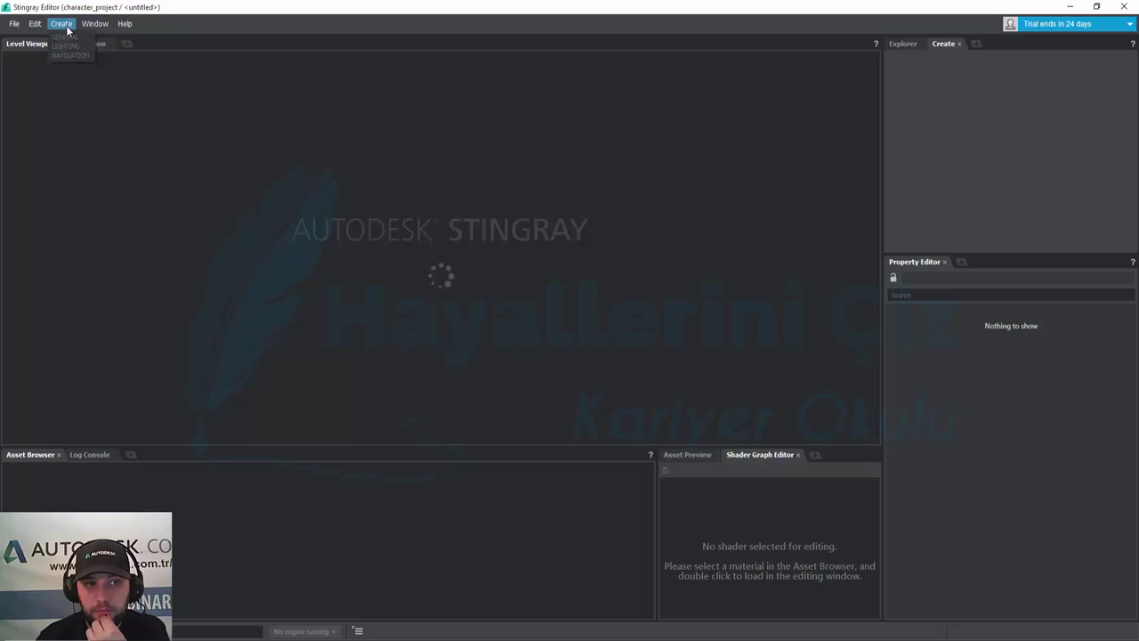
{"action": "left_click", "coordinate": [300, 303]}
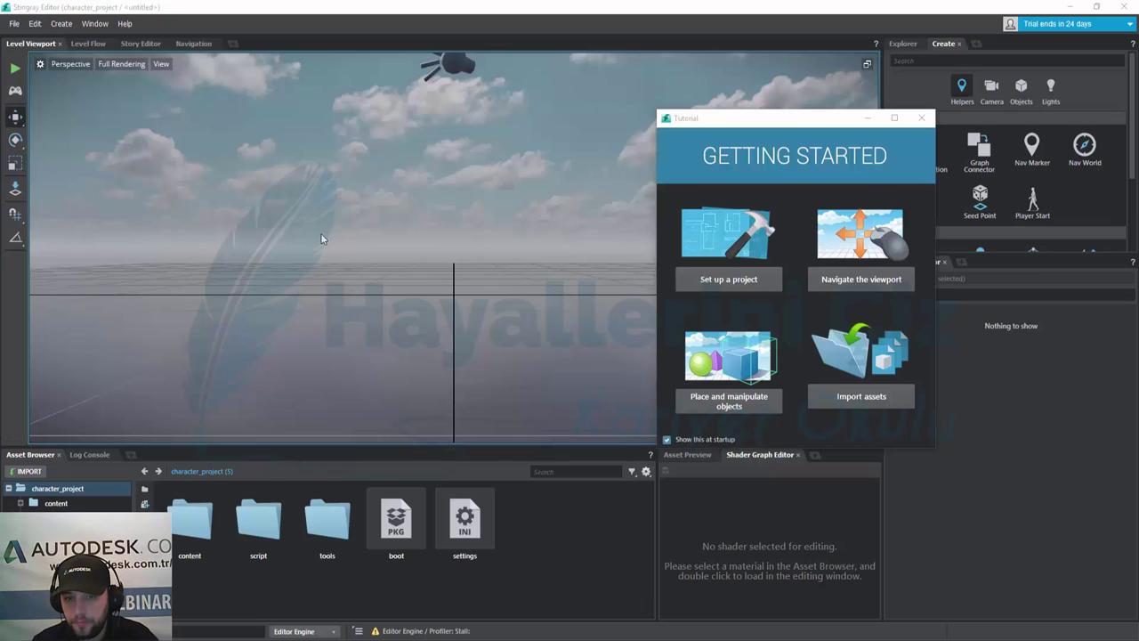
Step: Close the tutorial, orbit up toward the sky, and box-select the sun light source
{"action": "left_click", "coordinate": [875, 120]}
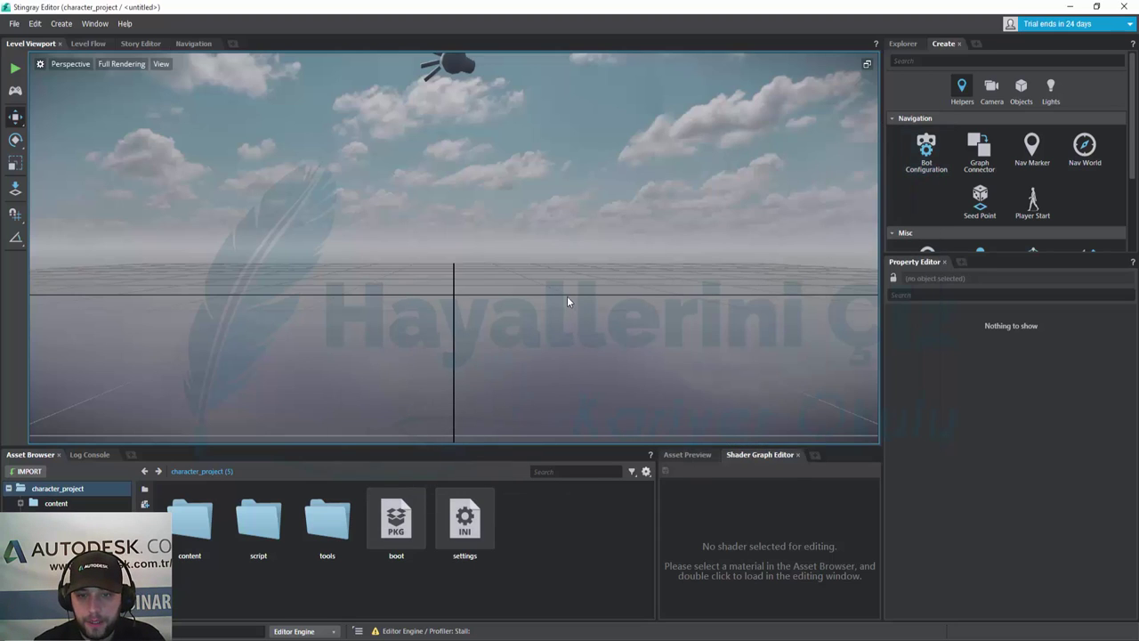
{"action": "mouse_move", "coordinate": [554, 290]}
{"action": "right_mouse_down"}
{"action": "mouse_move", "coordinate": [614, 249]}
{"action": "mouse_move", "coordinate": [570, 356]}
{"action": "mouse_move", "coordinate": [570, 267]}
{"action": "mouse_move", "coordinate": [569, 302]}
{"action": "mouse_move", "coordinate": [580, 298]}
{"action": "right_mouse_up"}
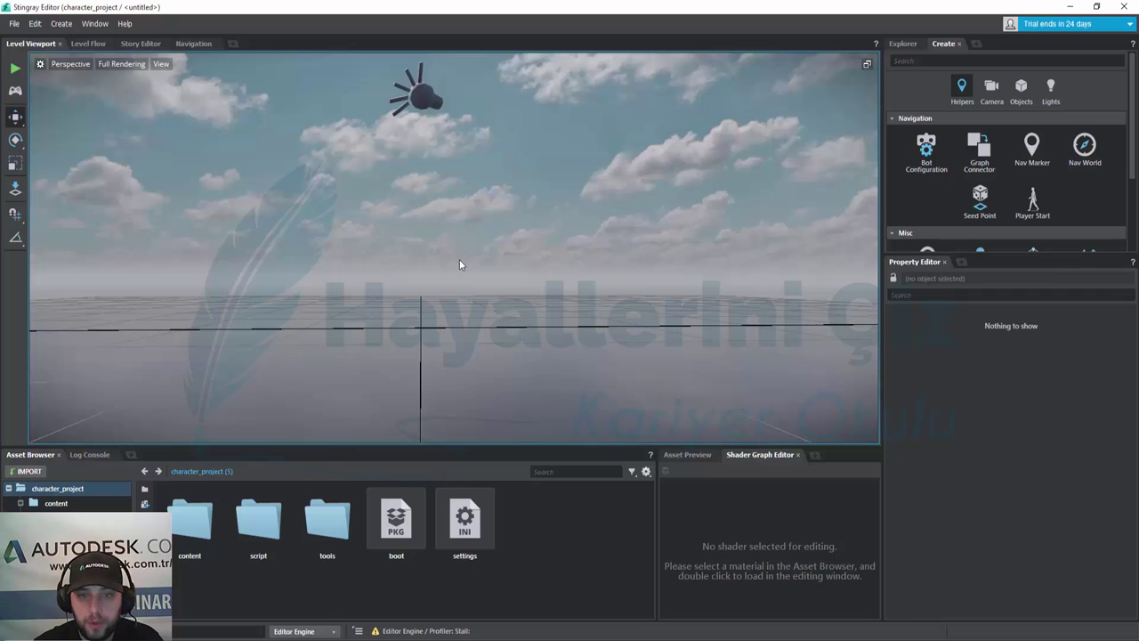
{"action": "left_click_drag", "start_coordinate": [505, 386], "coordinate": [301, 238]}
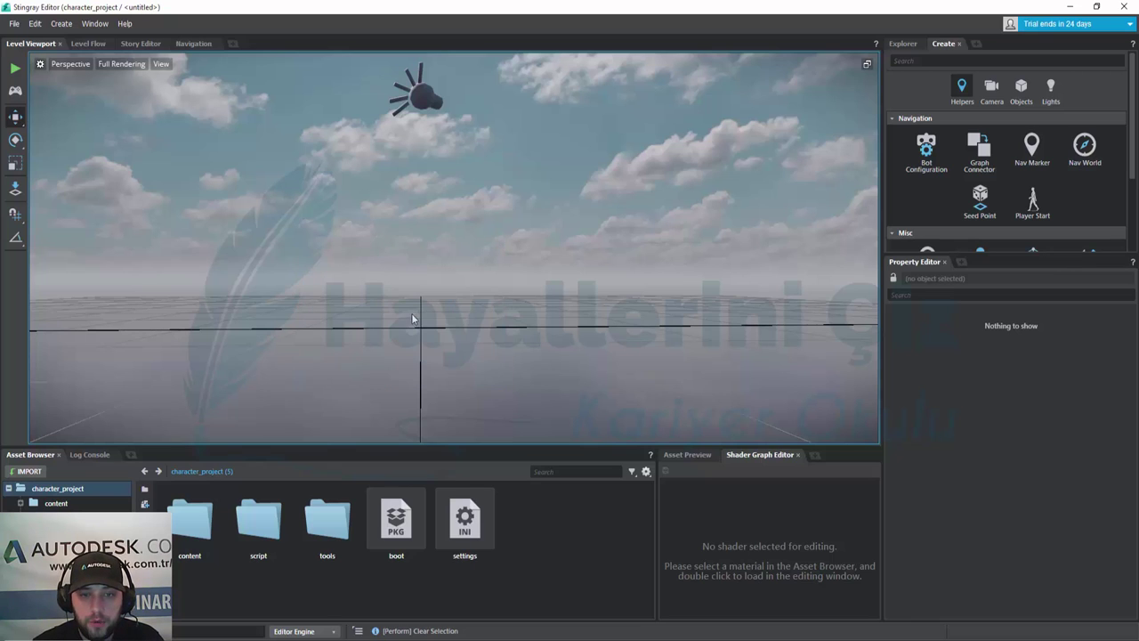
{"action": "left_click_drag", "start_coordinate": [591, 431], "coordinate": [128, 124]}
{"action": "left_click_drag", "start_coordinate": [662, 316], "coordinate": [183, 52]}
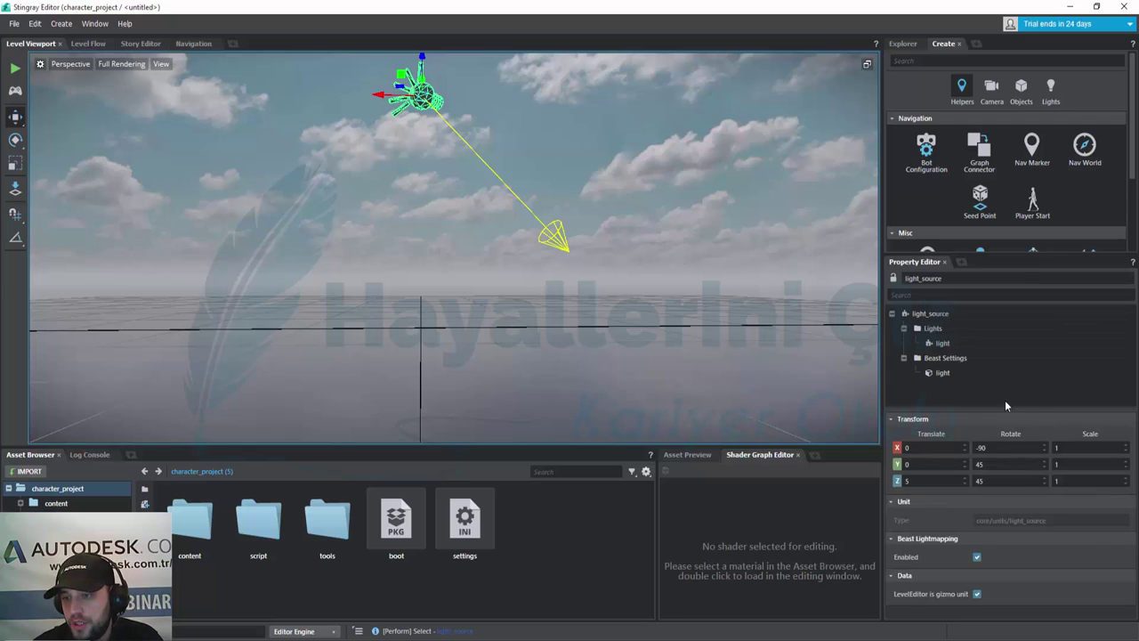
{"action": "left_click", "coordinate": [941, 345]}
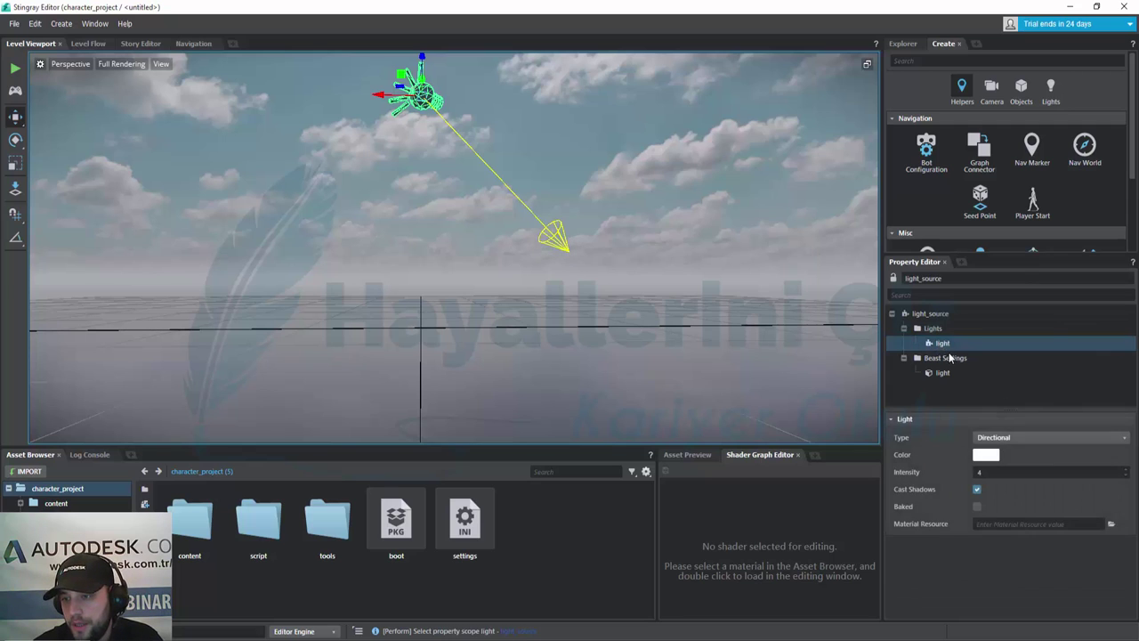
{"action": "left_click", "coordinate": [1016, 439]}
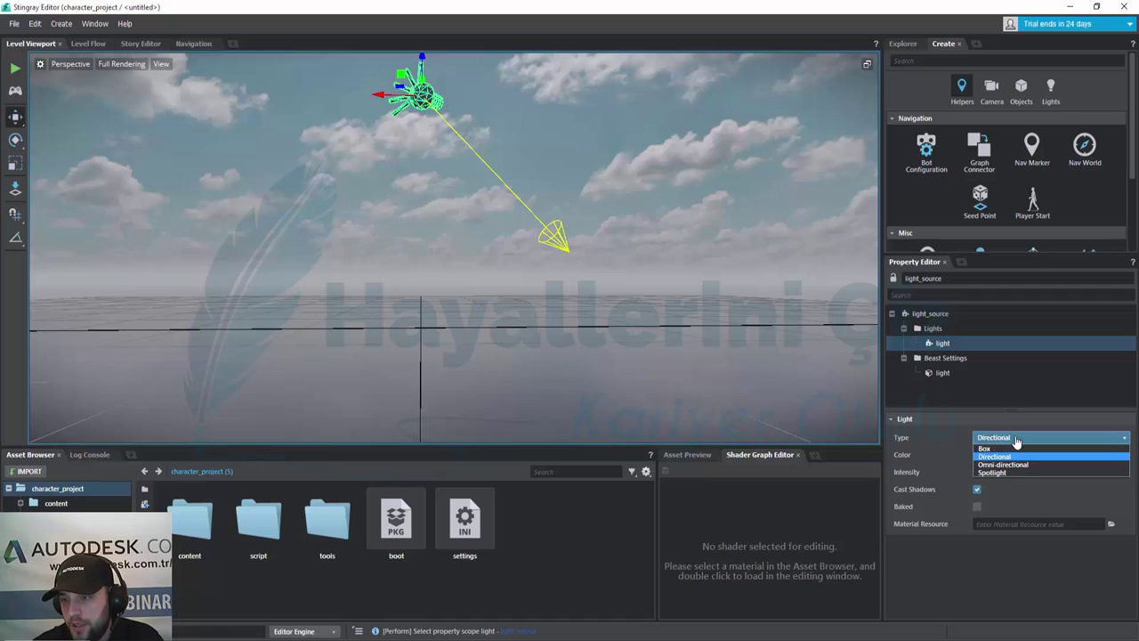
{"action": "left_click", "coordinate": [1027, 499]}
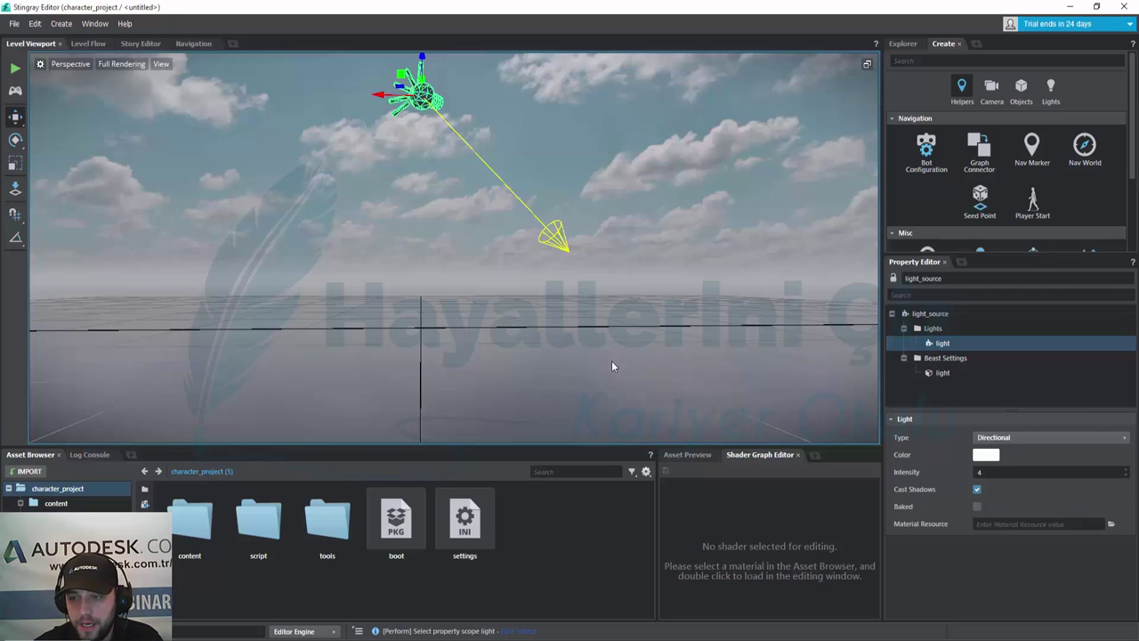
{"action": "left_click", "coordinate": [947, 372]}
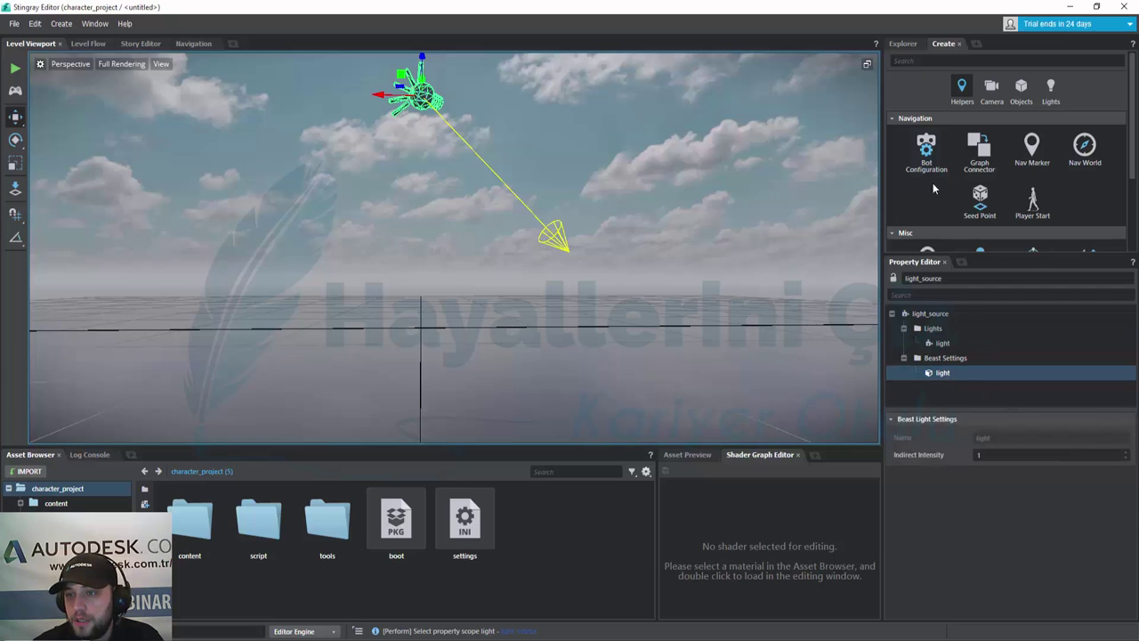
{"action": "left_click", "coordinate": [657, 321]}
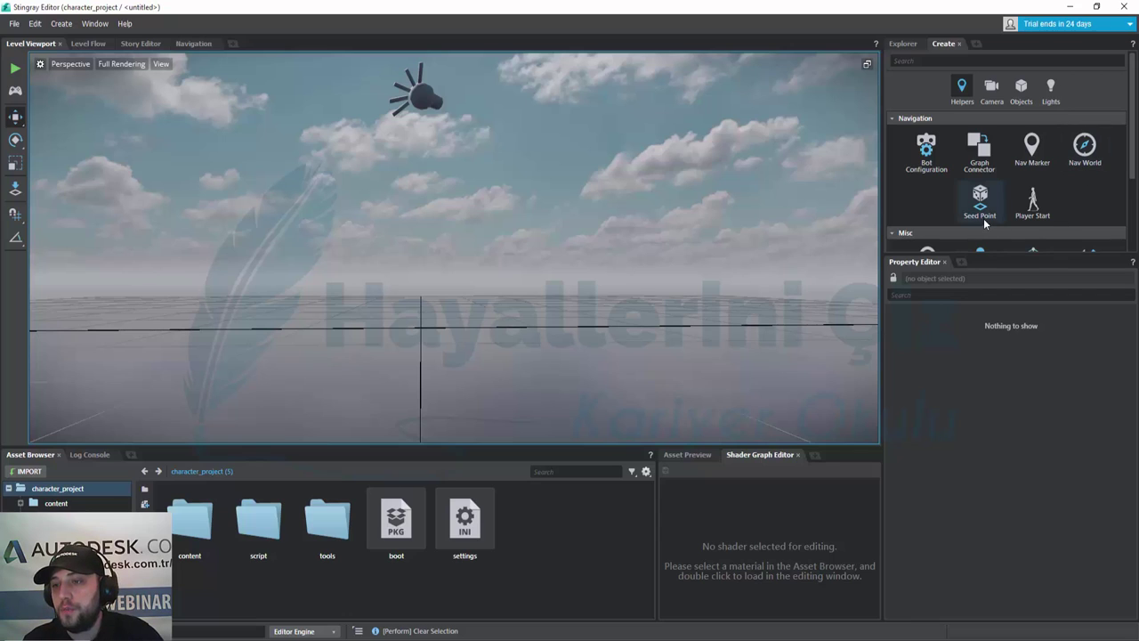
Step: Browse the Create panel's camera, object and light categories, settling on the Objects primitives
{"action": "left_click", "coordinate": [993, 100]}
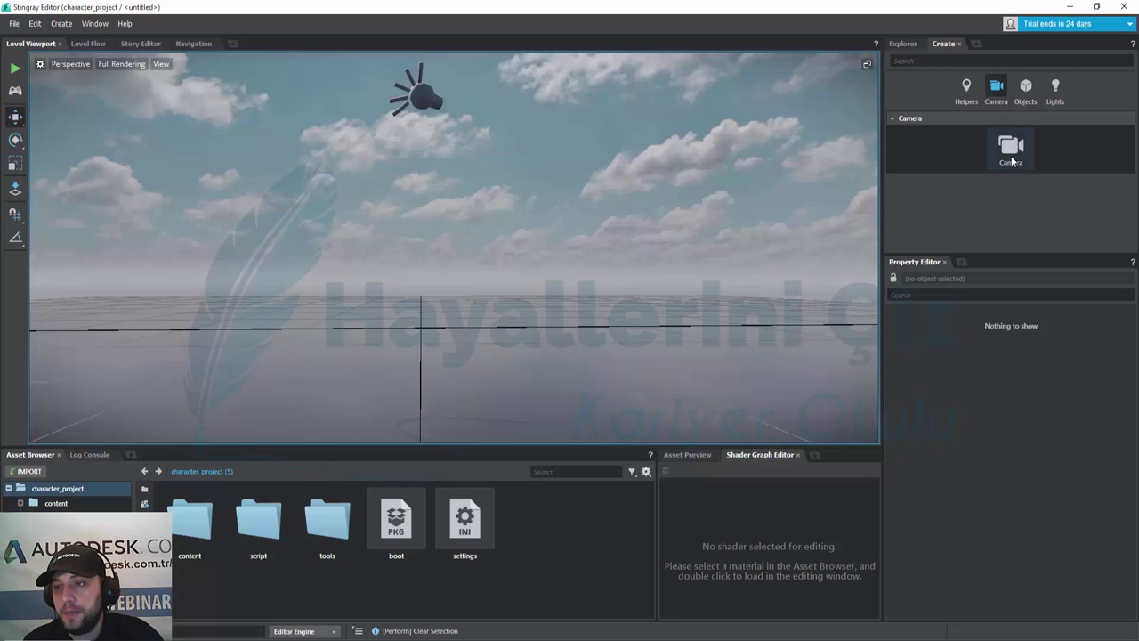
{"action": "left_click", "coordinate": [1026, 89]}
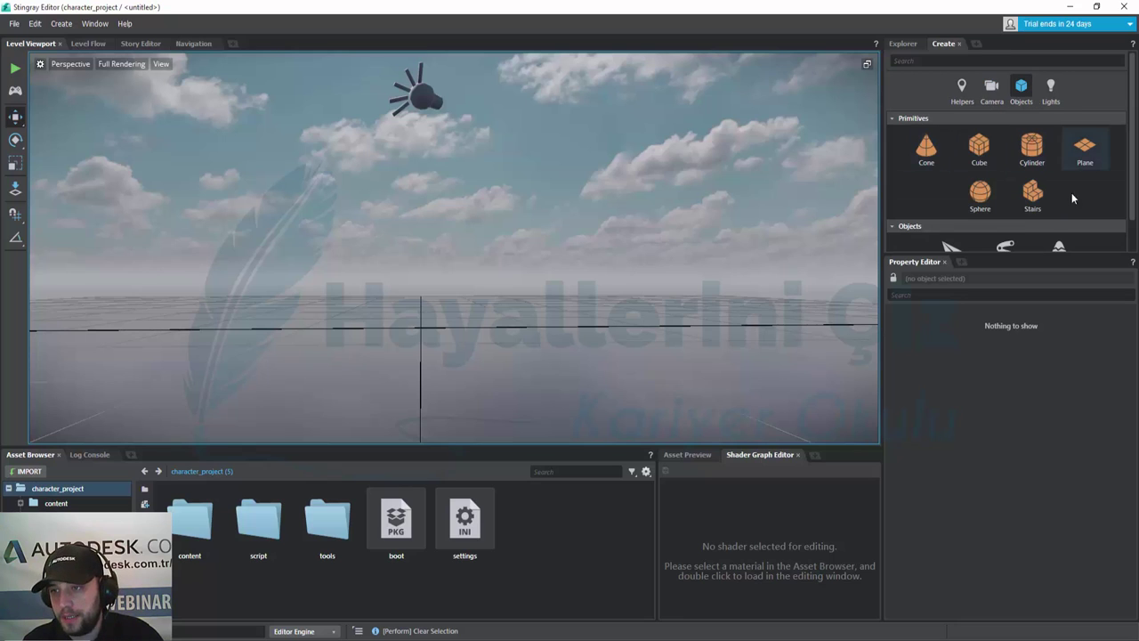
{"action": "left_click", "coordinate": [1051, 87]}
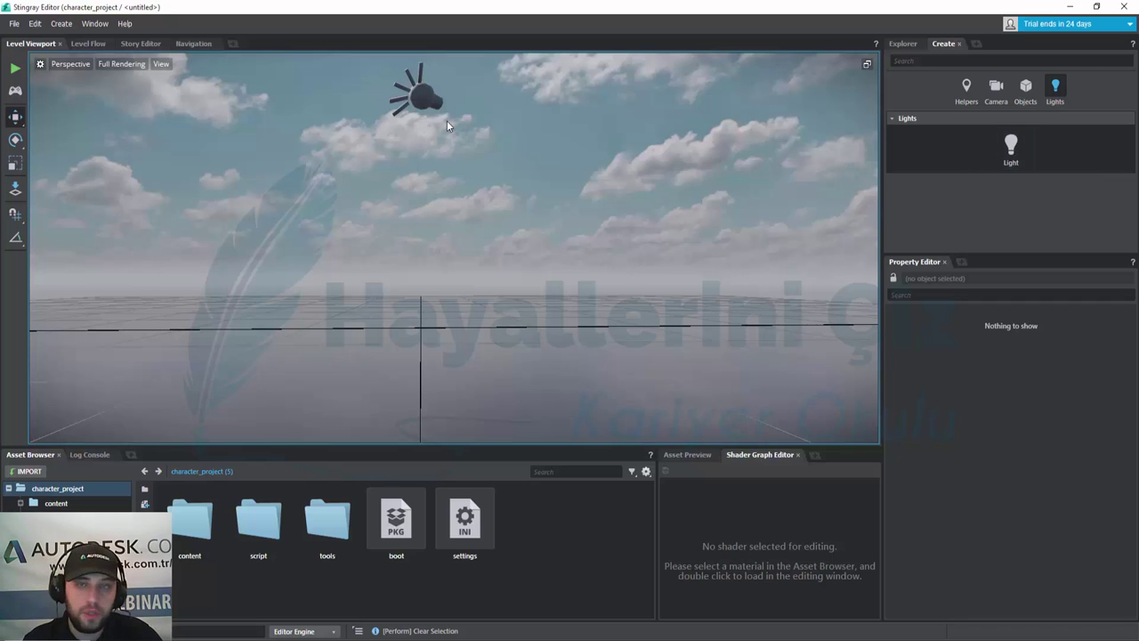
{"action": "left_click", "coordinate": [1020, 89]}
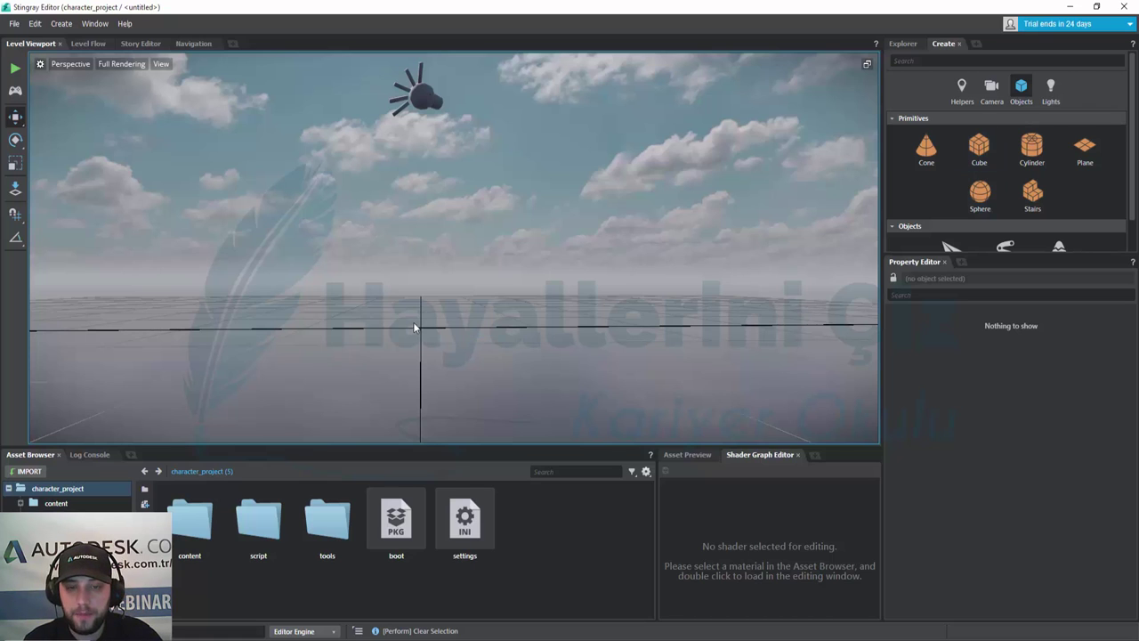
{"action": "mouse_move", "coordinate": [413, 321]}
{"action": "right_mouse_down"}
{"action": "mouse_move", "coordinate": [423, 322]}
{"action": "mouse_move", "coordinate": [397, 321]}
{"action": "right_mouse_up"}
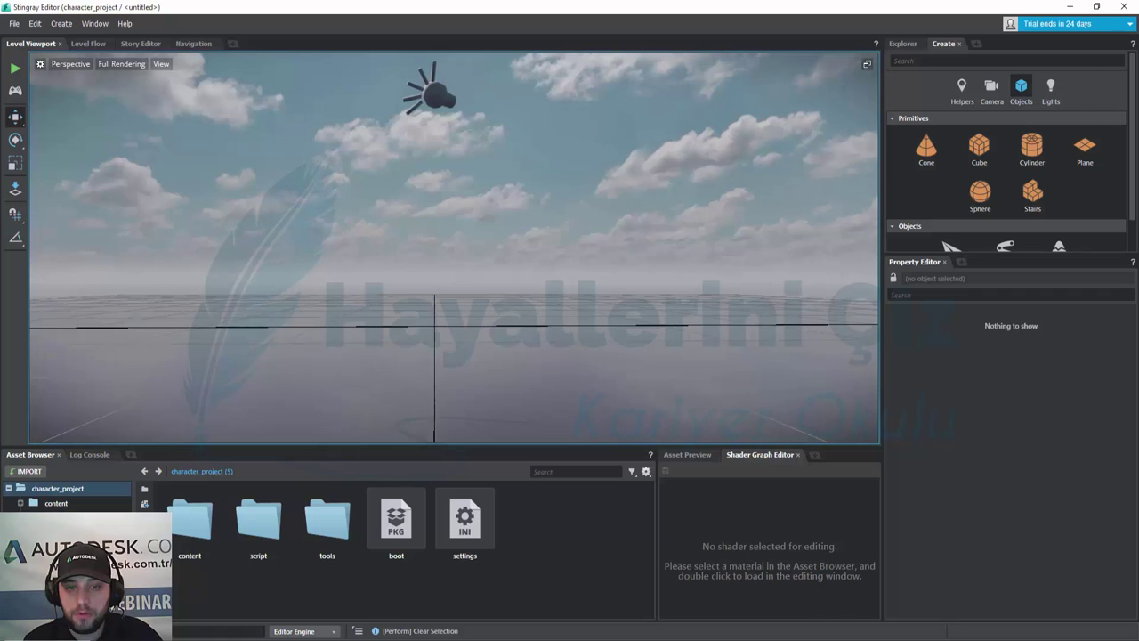
Step: Place a cube left of centre, a cone right of centre, and a cylinder near centre
{"action": "left_click", "coordinate": [979, 147]}
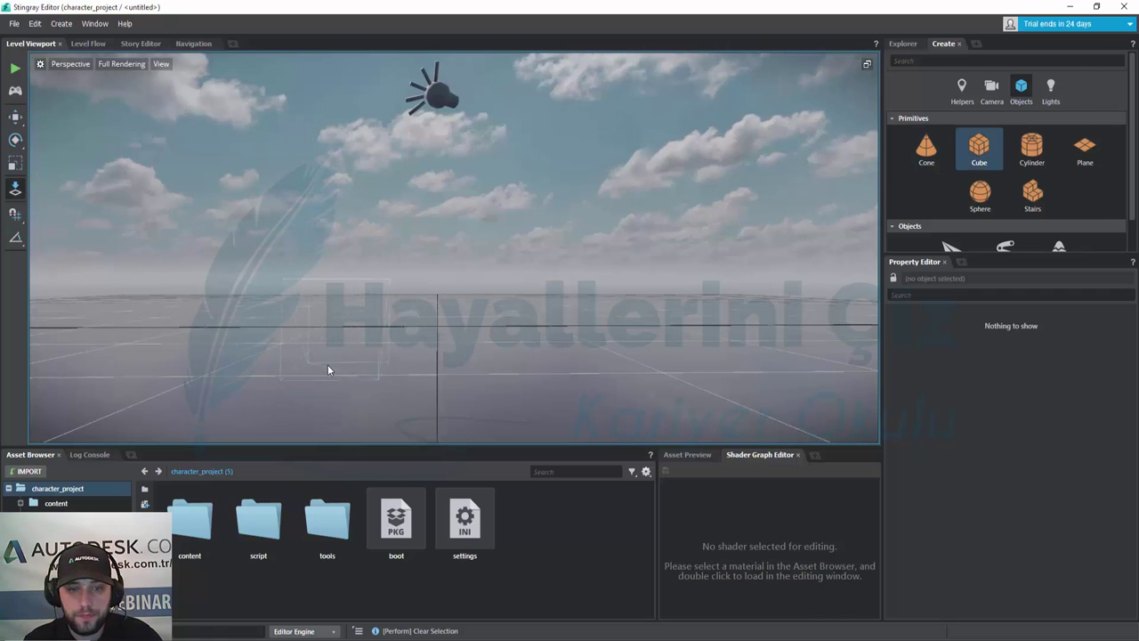
{"action": "left_click", "coordinate": [237, 347]}
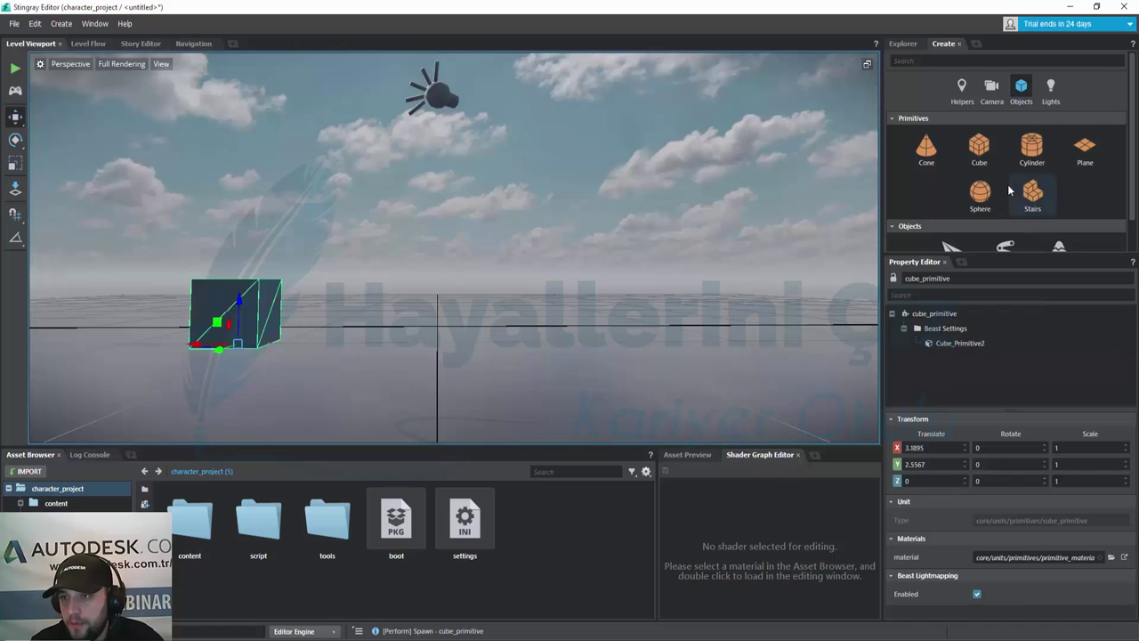
{"action": "left_click", "coordinate": [927, 147]}
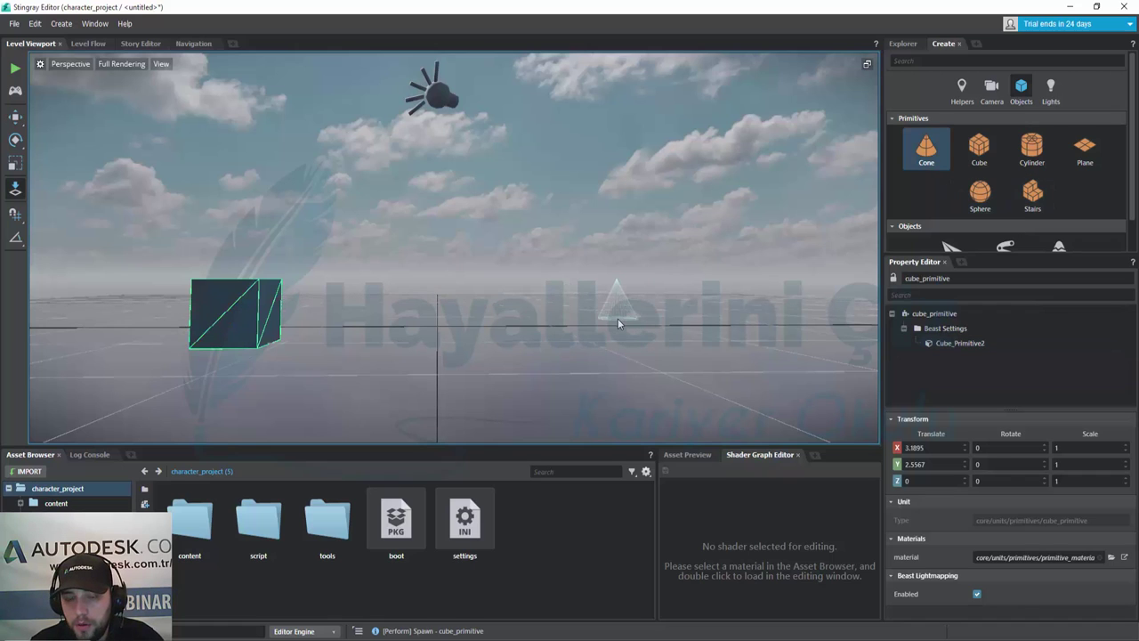
{"action": "left_click", "coordinate": [617, 318]}
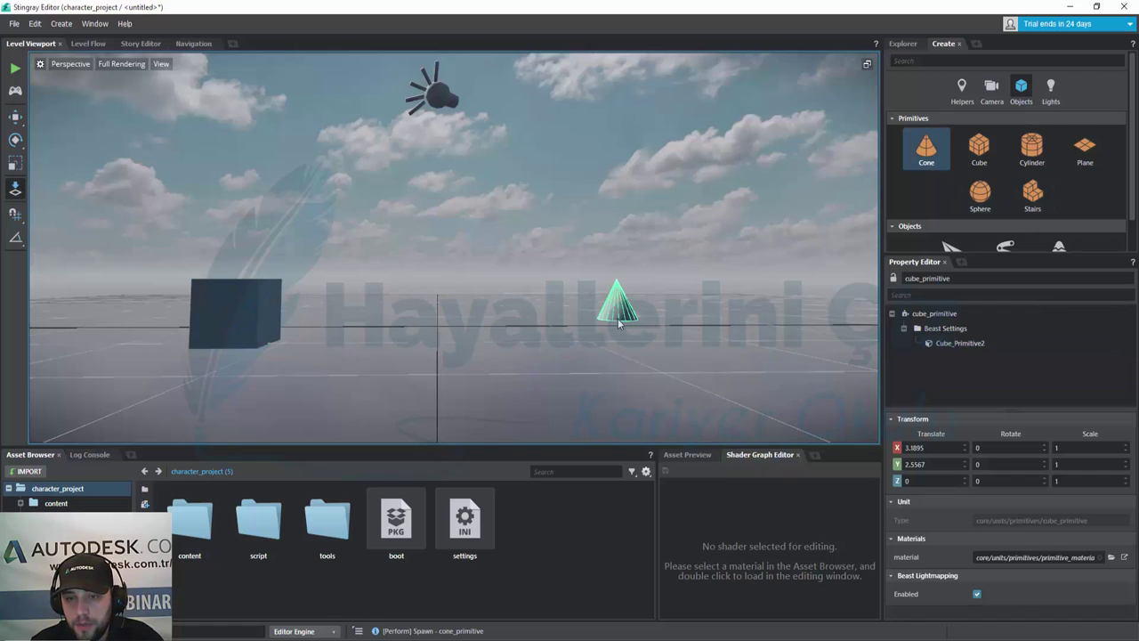
{"action": "left_click", "coordinate": [1032, 153]}
{"action": "left_click", "coordinate": [444, 311]}
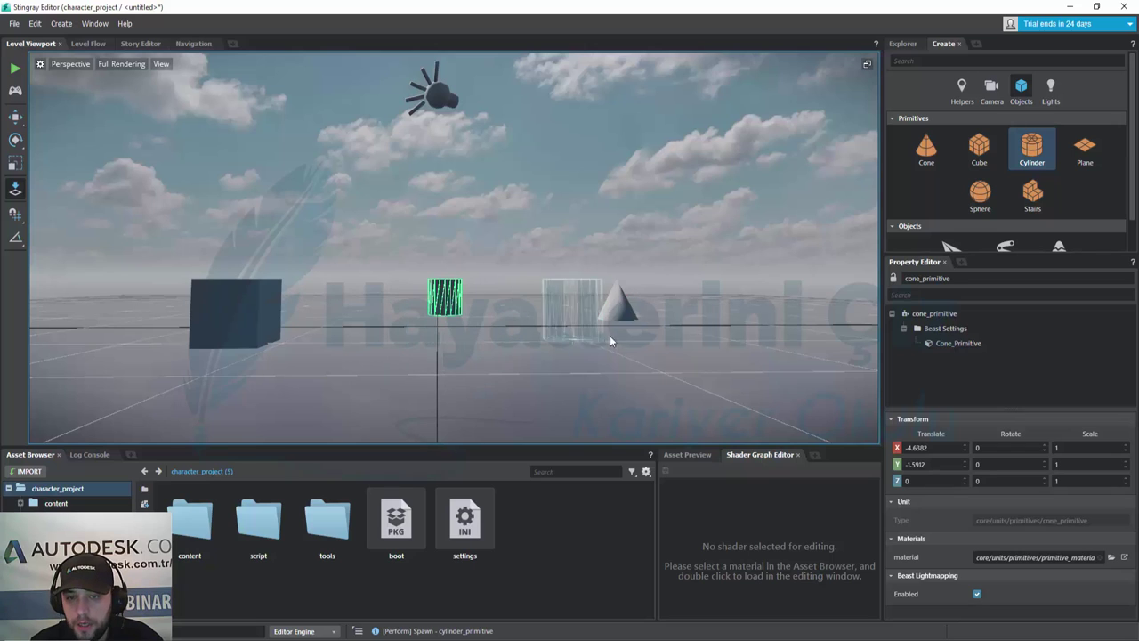
{"action": "key", "text": "Escape"}
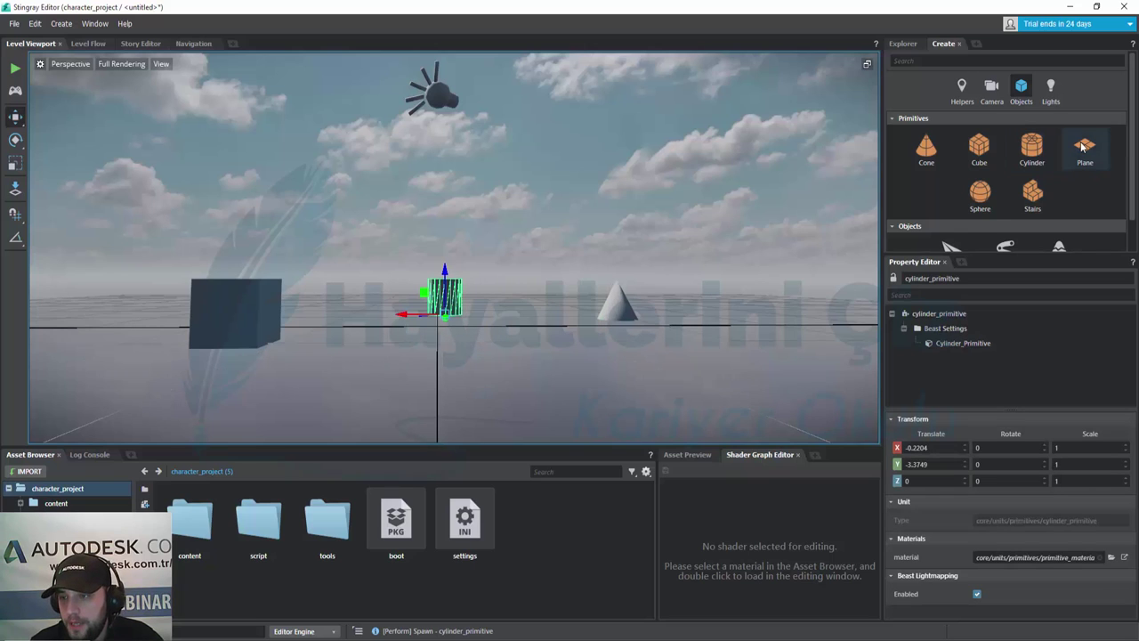
Step: Place a sphere right of the cone and stairs in front of the grid centre
{"action": "left_click", "coordinate": [980, 194]}
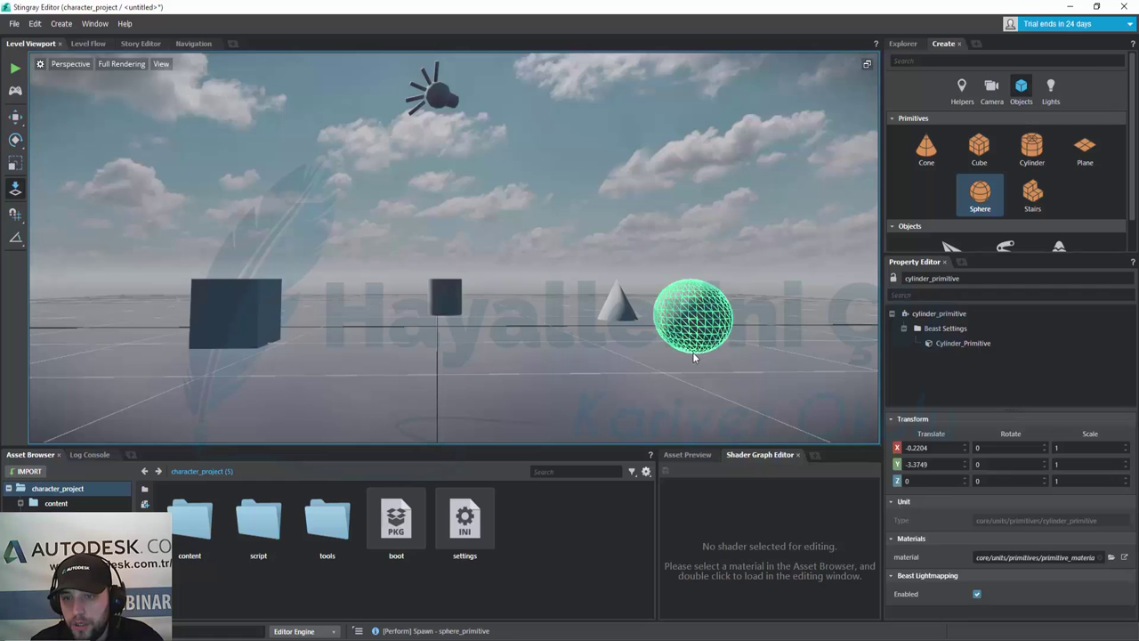
{"action": "left_click", "coordinate": [694, 355]}
{"action": "key", "text": "Escape"}
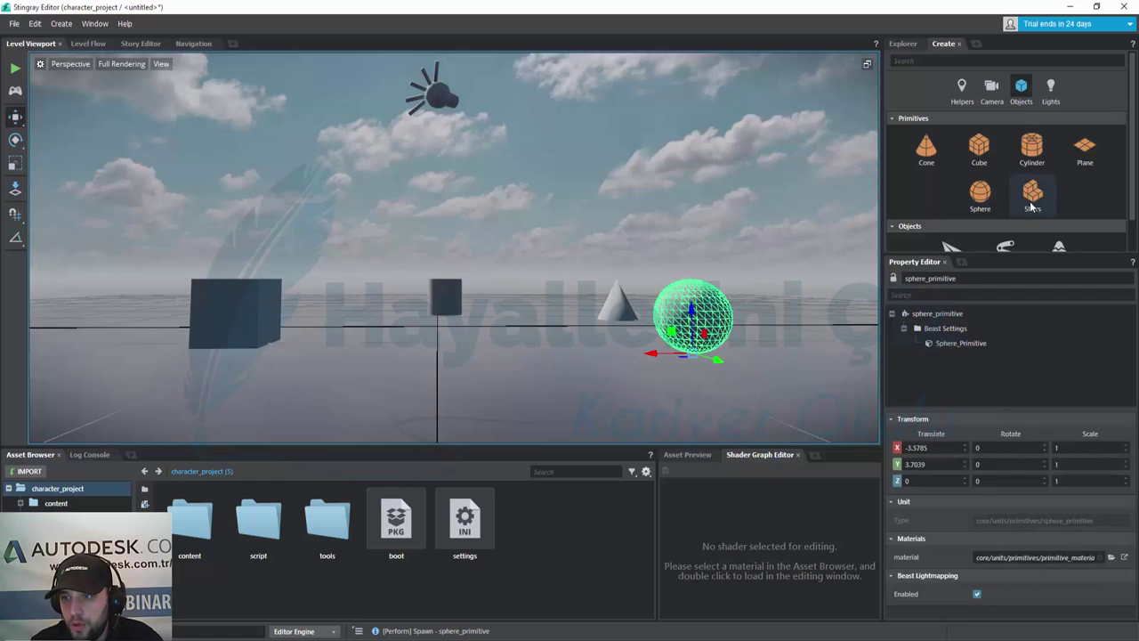
{"action": "left_click", "coordinate": [1032, 194]}
{"action": "left_click", "coordinate": [493, 375]}
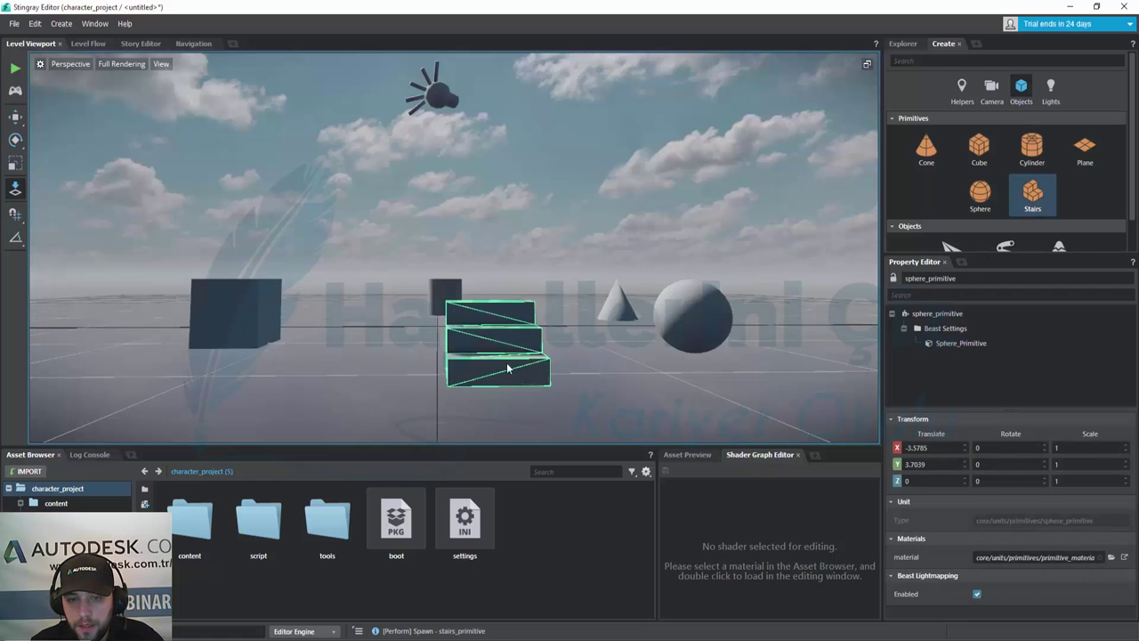
{"action": "key", "text": "Escape"}
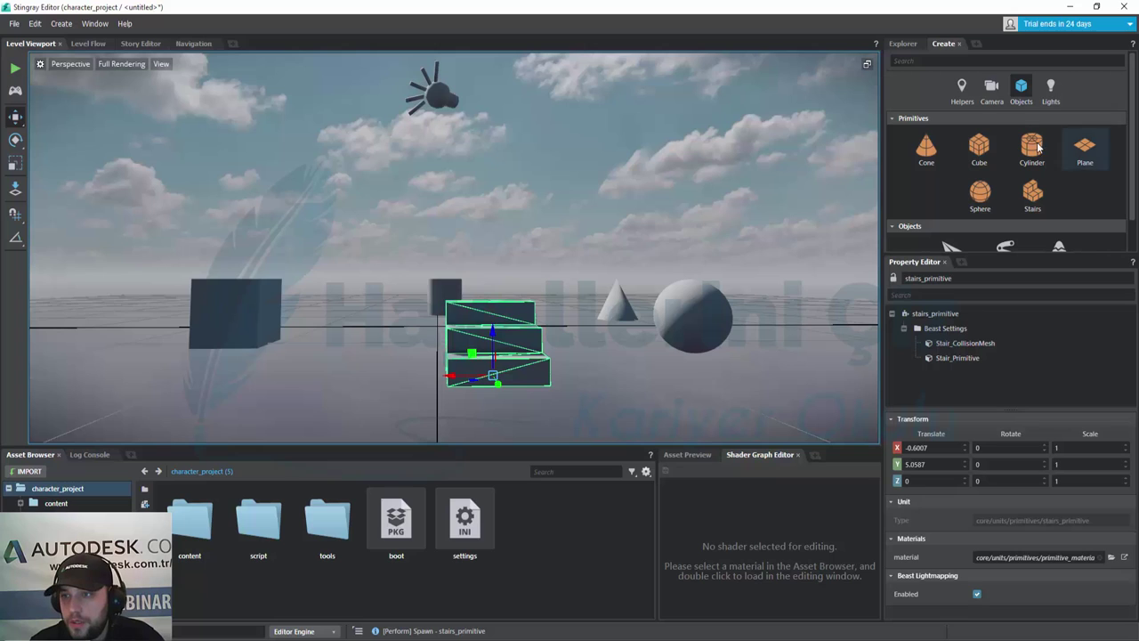
{"action": "left_click", "coordinate": [966, 96]}
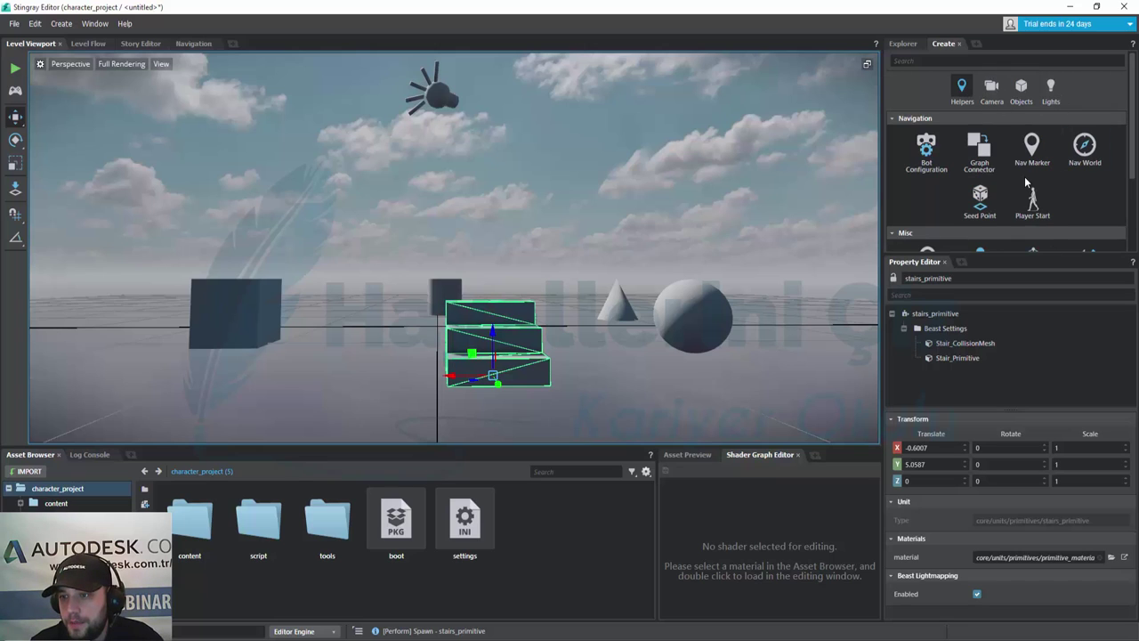
Step: Place a Player Start beside the cube and nudge it slightly up and right
{"action": "left_click", "coordinate": [1031, 212]}
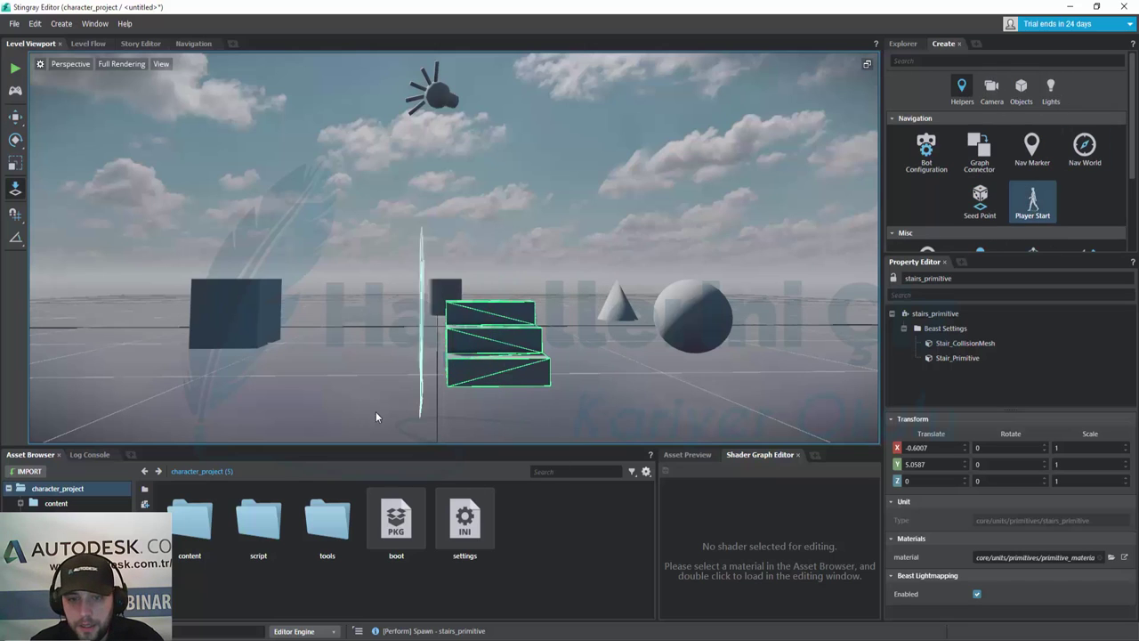
{"action": "left_click", "coordinate": [329, 398]}
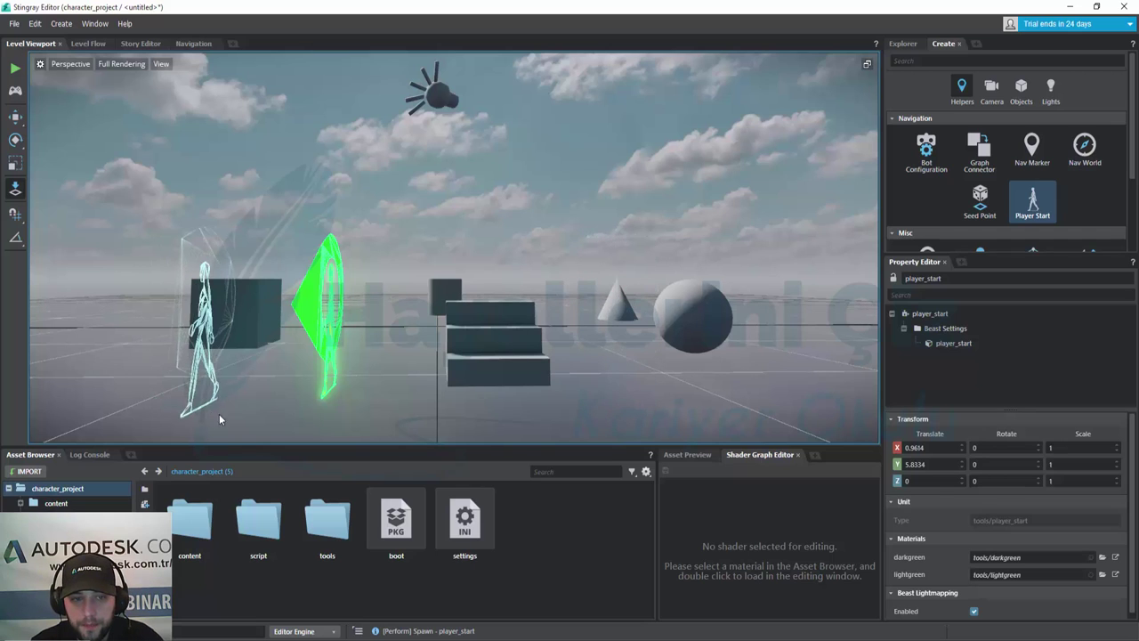
{"action": "key", "text": "Escape"}
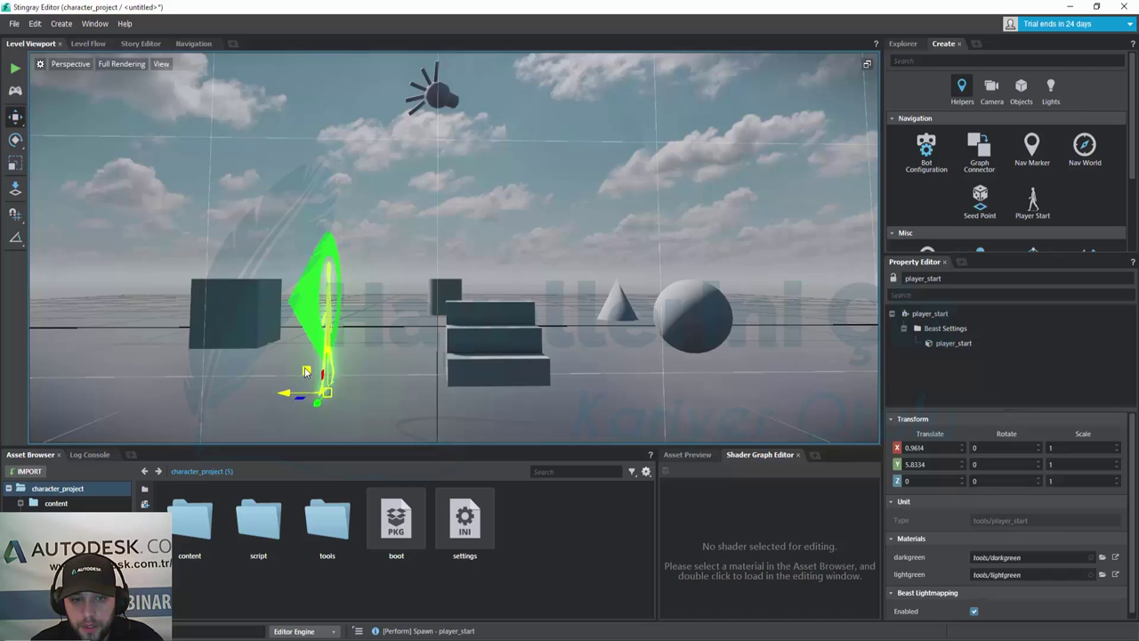
{"action": "mouse_move", "coordinate": [305, 371]}
{"action": "left_mouse_down"}
{"action": "mouse_move", "coordinate": [301, 349]}
{"action": "mouse_move", "coordinate": [319, 376]}
{"action": "left_mouse_up"}
Step: Orbit and zoom the view to frame the primitives, sphere and cone around the Player Start
{"action": "scroll", "coordinate": [401, 348], "scroll_direction": "down", "scroll_amount": 5}
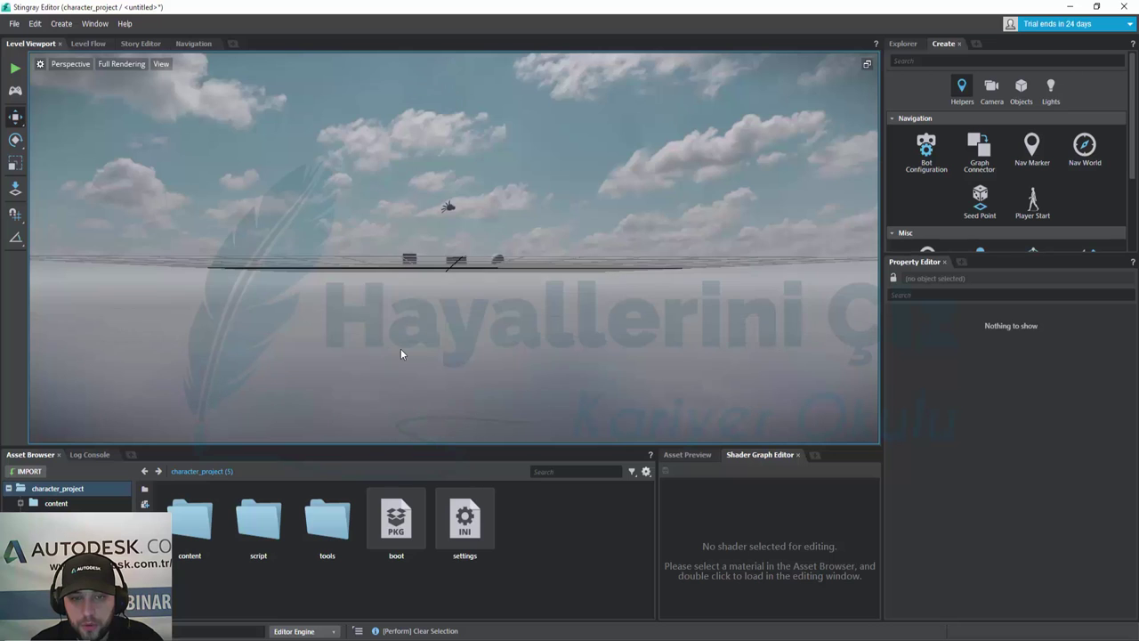
{"action": "scroll", "coordinate": [404, 348], "scroll_direction": "up", "scroll_amount": 3}
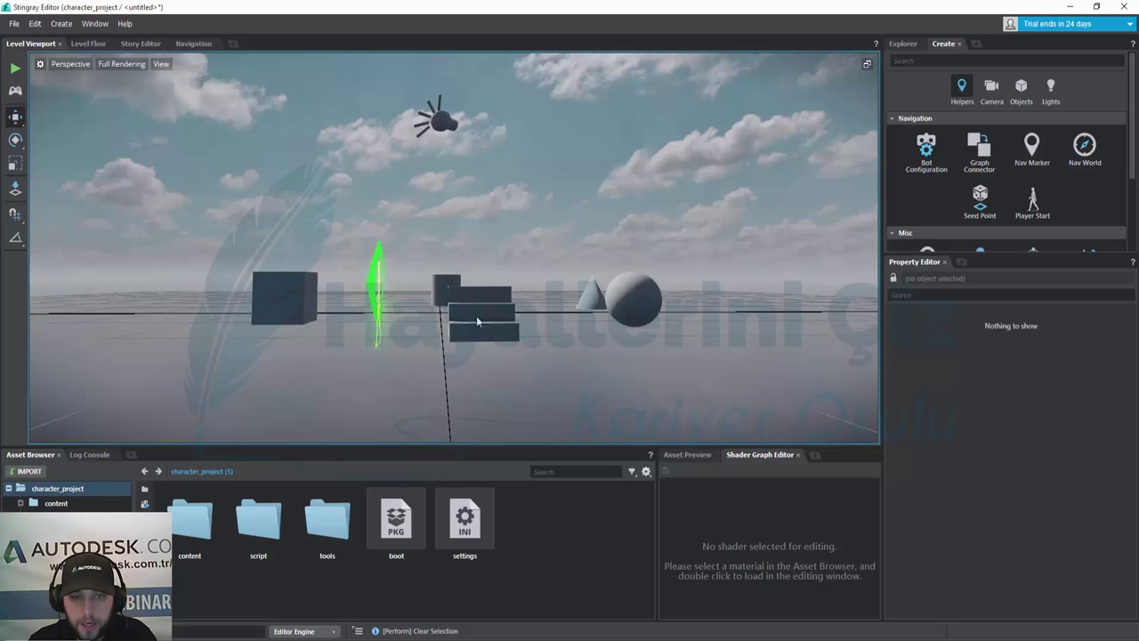
{"action": "mouse_move", "coordinate": [465, 316]}
{"action": "middle_mouse_down", "text": "alt"}
{"action": "mouse_move", "coordinate": [458, 284]}
{"action": "mouse_move", "coordinate": [465, 313]}
{"action": "middle_mouse_up", "text": "alt"}
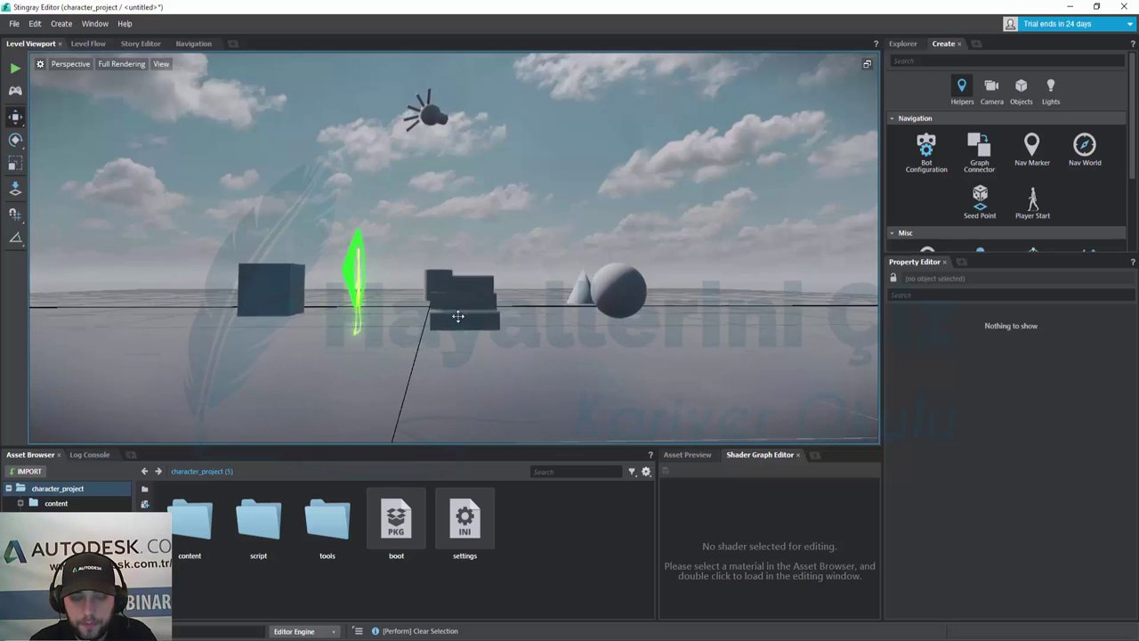
{"action": "left_click_drag", "start_coordinate": [469, 283], "coordinate": [472, 269], "text": "alt"}
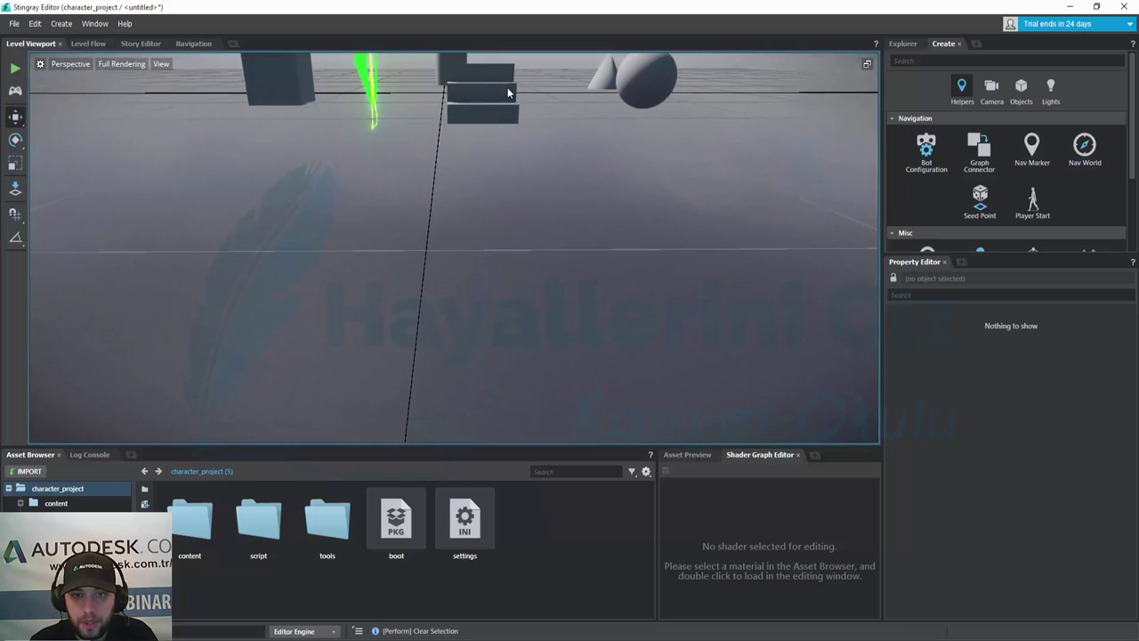
{"action": "mouse_move", "coordinate": [507, 88]}
{"action": "left_mouse_down", "text": "alt"}
{"action": "mouse_move", "coordinate": [424, 355]}
{"action": "mouse_move", "coordinate": [413, 337]}
{"action": "left_mouse_up", "text": "alt"}
{"action": "mouse_move", "coordinate": [472, 239]}
{"action": "left_mouse_down", "text": "alt"}
{"action": "mouse_move", "coordinate": [471, 261]}
{"action": "mouse_move", "coordinate": [508, 269]}
{"action": "left_mouse_up", "text": "alt"}
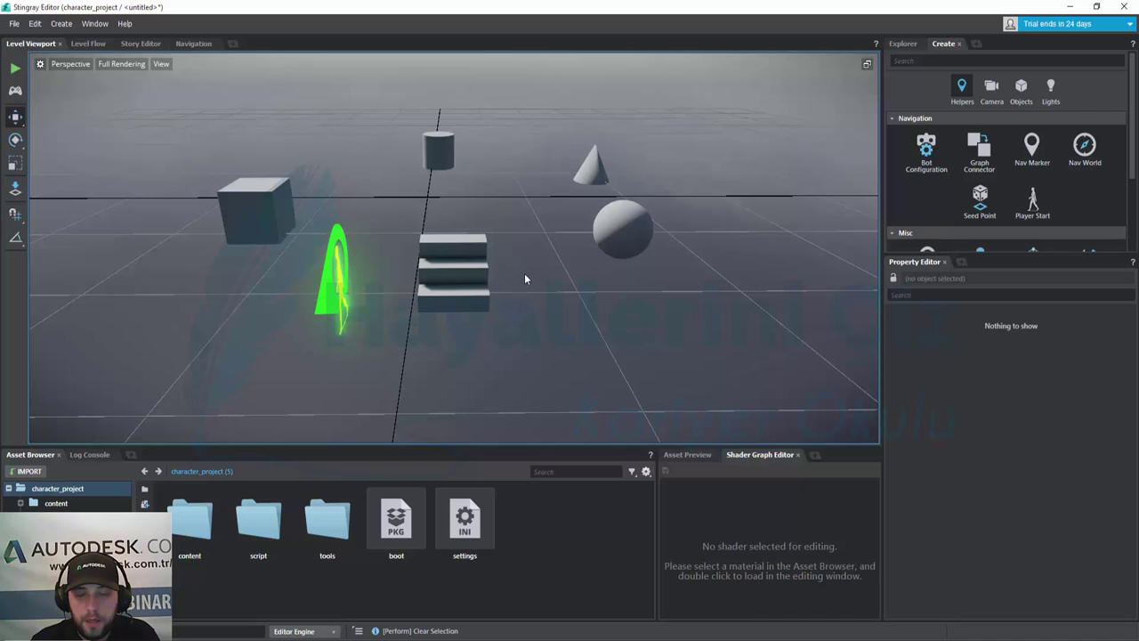
{"action": "left_click_drag", "start_coordinate": [521, 268], "coordinate": [613, 303], "text": "alt"}
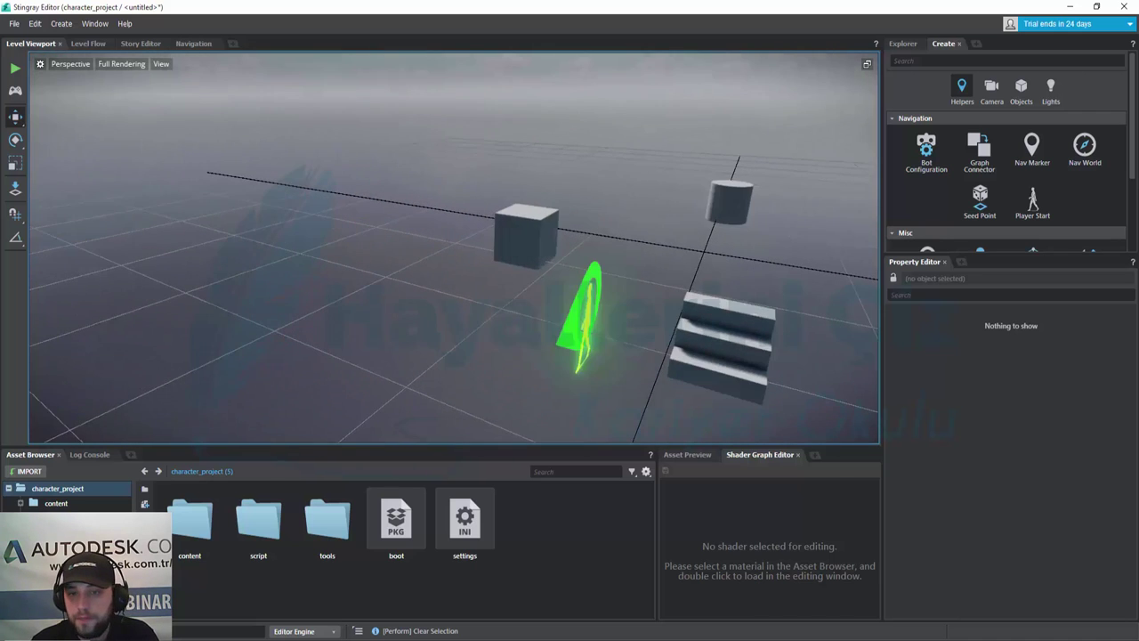
{"action": "left_click_drag", "start_coordinate": [706, 341], "coordinate": [205, 219], "text": "alt"}
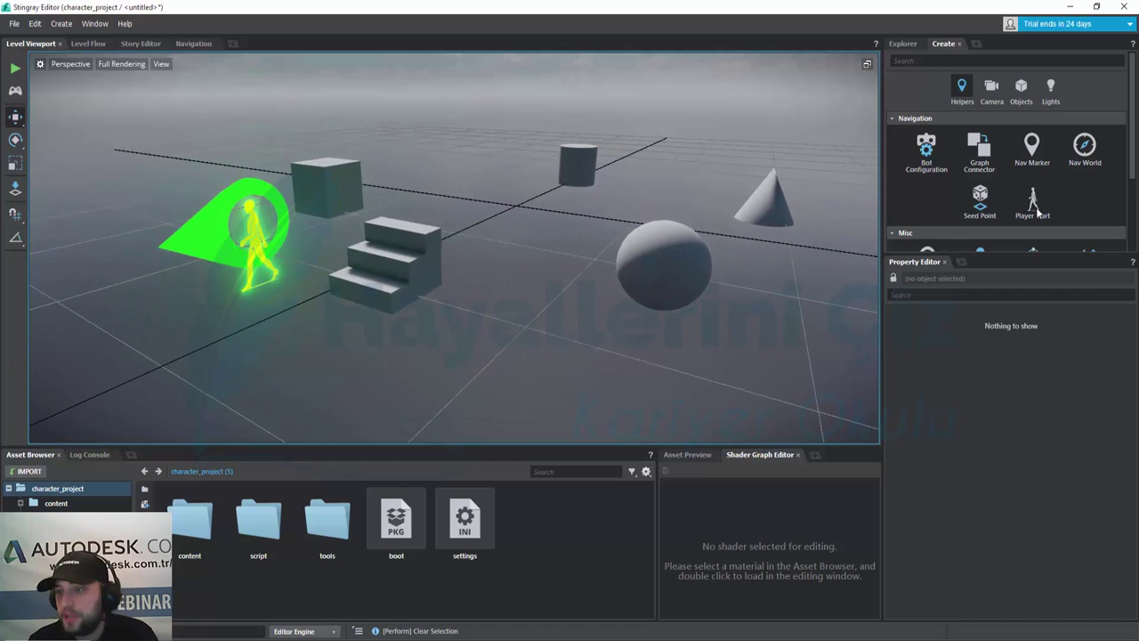
Step: Place a camera in the level and raise it higher above the scene
{"action": "left_click", "coordinate": [984, 101]}
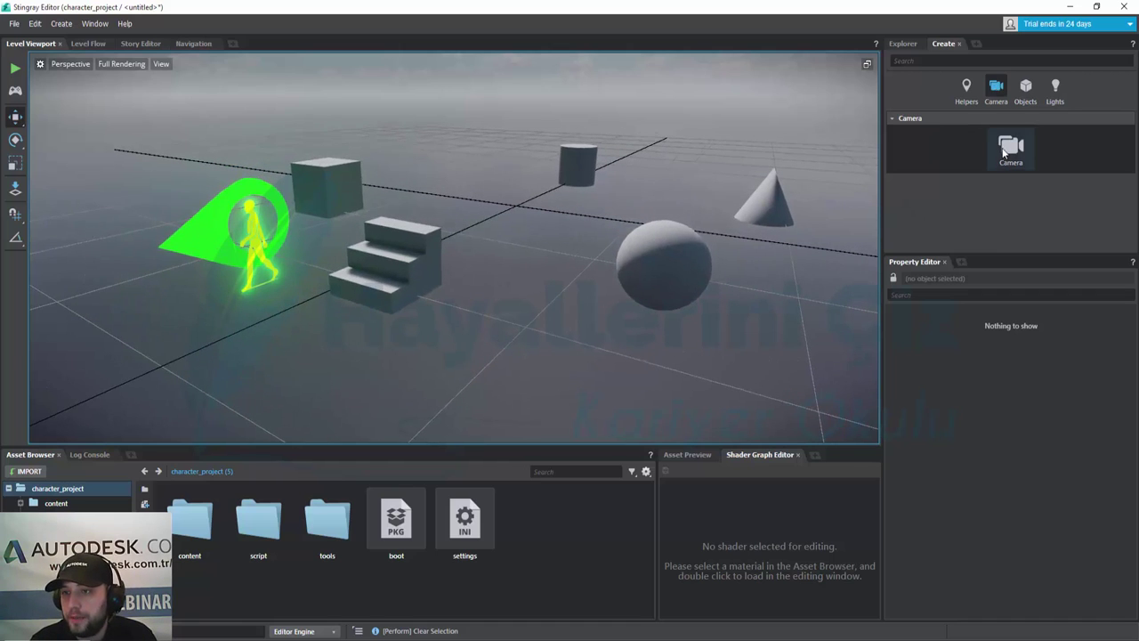
{"action": "mouse_move", "coordinate": [1010, 147]}
{"action": "left_mouse_down"}
{"action": "mouse_move", "coordinate": [460, 339]}
{"action": "mouse_move", "coordinate": [675, 158]}
{"action": "mouse_move", "coordinate": [646, 163]}
{"action": "left_mouse_up"}
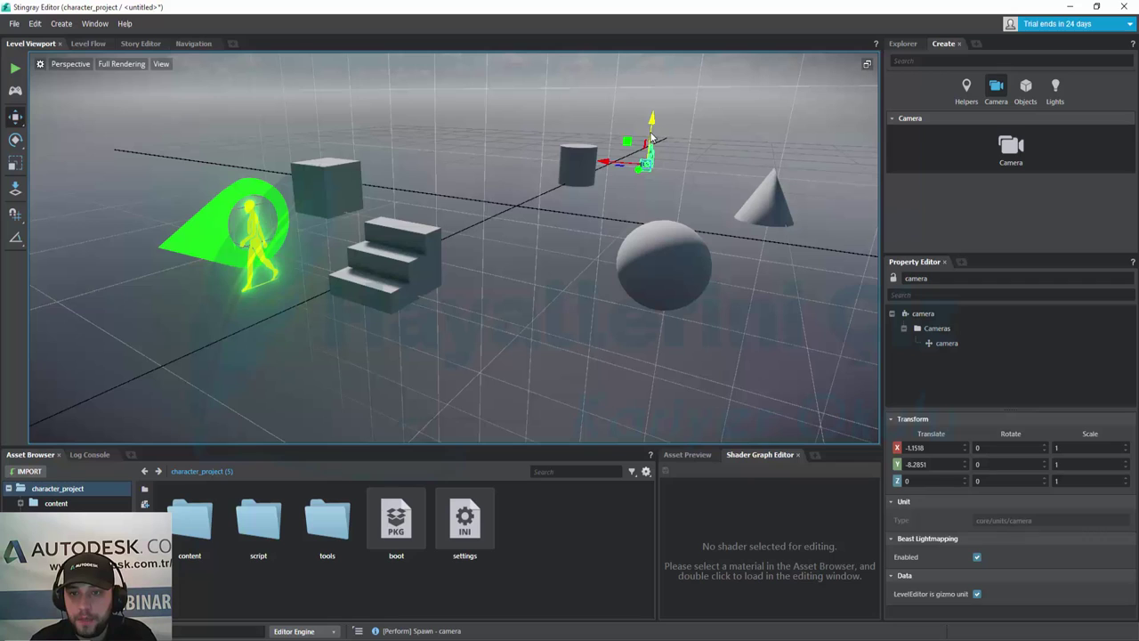
{"action": "left_click_drag", "start_coordinate": [651, 136], "coordinate": [656, 89]}
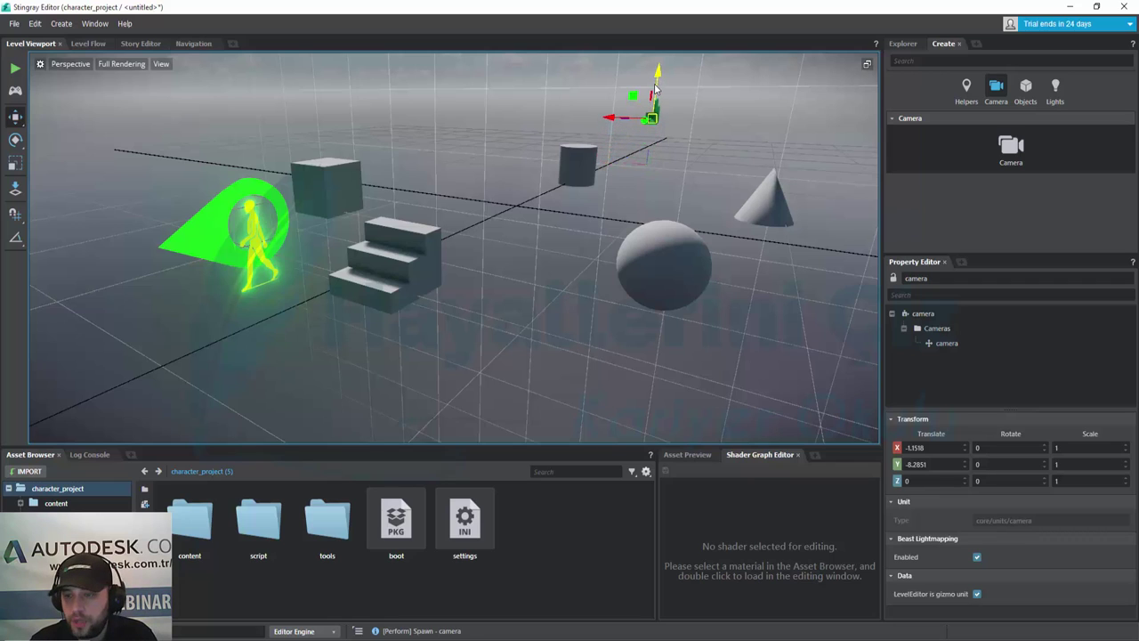
Step: Try orthographic projection on the camera, then set it back to perspective
{"action": "left_click", "coordinate": [941, 342]}
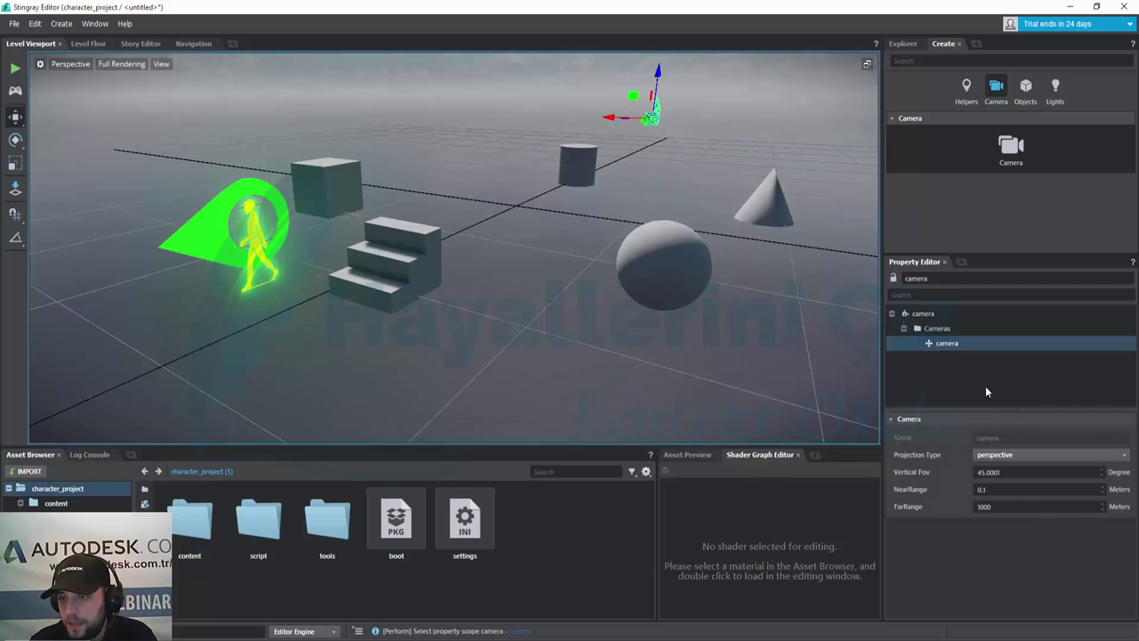
{"action": "left_click", "coordinate": [1019, 455]}
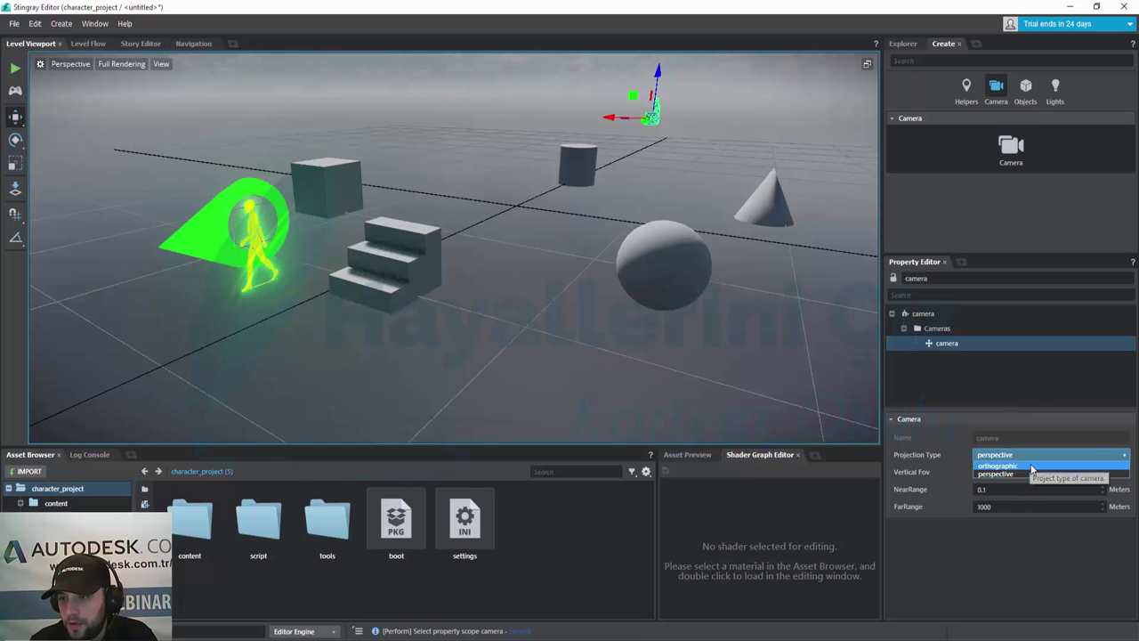
{"action": "left_click", "coordinate": [1020, 465]}
{"action": "left_click", "coordinate": [1025, 461]}
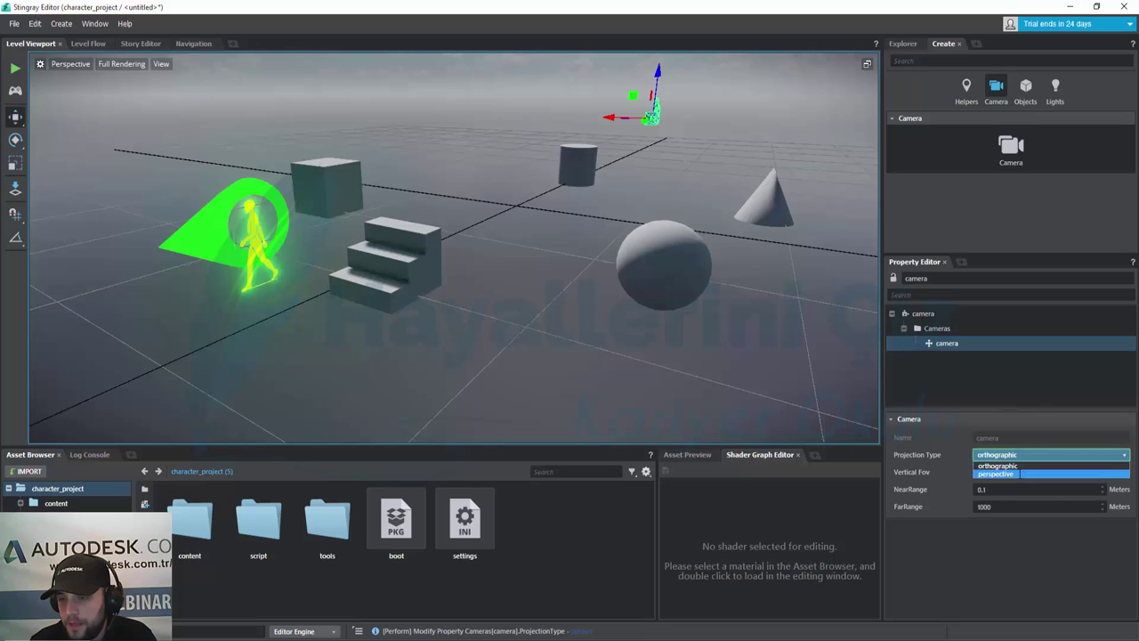
{"action": "left_click", "coordinate": [1019, 475]}
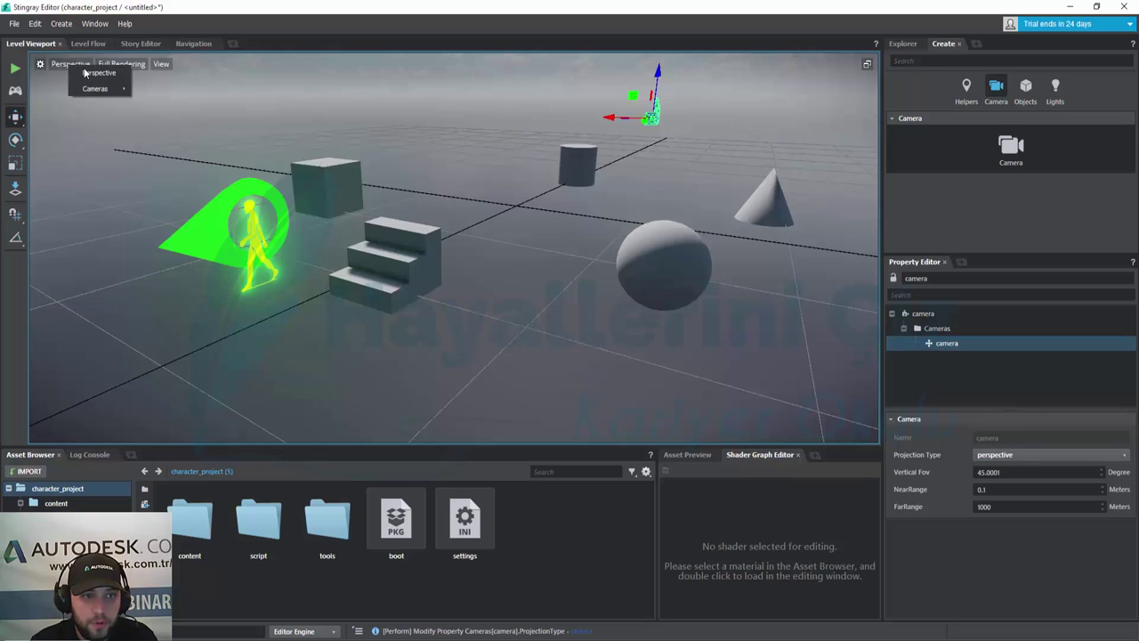
Step: View the level through the new camera, reframe the primitives, and open Level Flow
{"action": "left_click", "coordinate": [68, 69]}
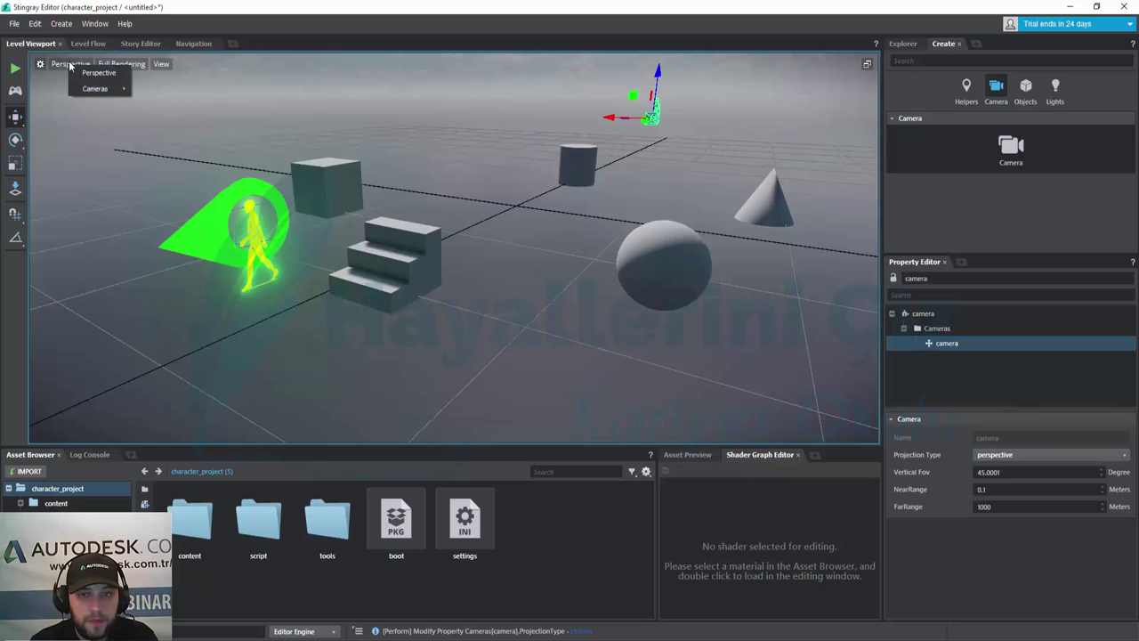
{"action": "mouse_move", "coordinate": [95, 90]}
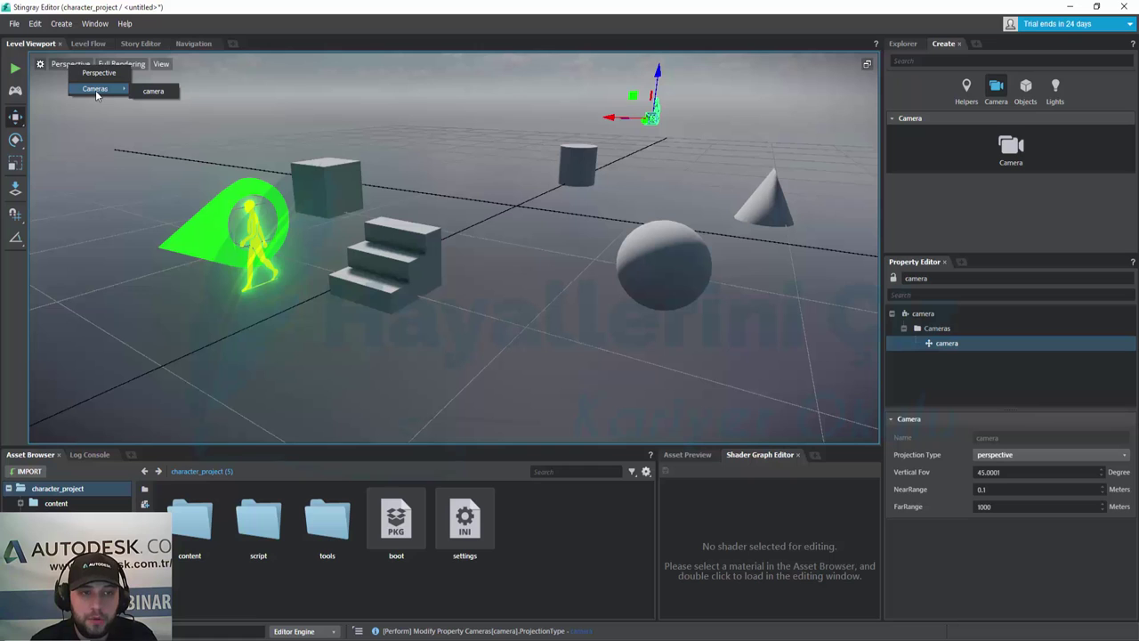
{"action": "left_click", "coordinate": [151, 91]}
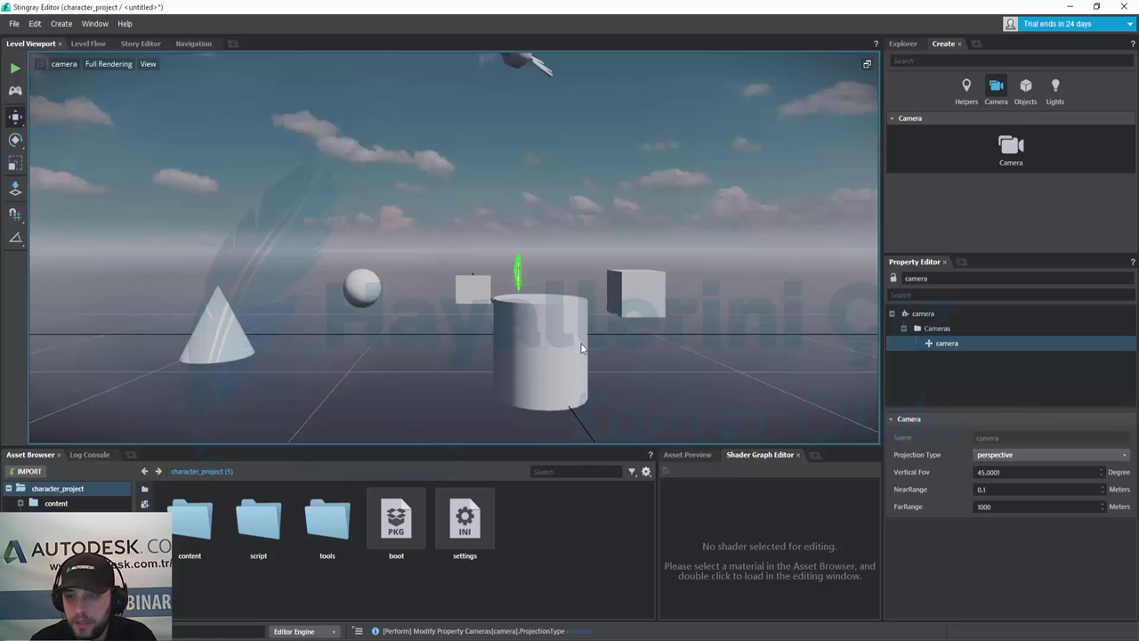
{"action": "mouse_move", "coordinate": [442, 278]}
{"action": "right_mouse_down"}
{"action": "mouse_move", "coordinate": [480, 303]}
{"action": "mouse_move", "coordinate": [463, 267]}
{"action": "mouse_move", "coordinate": [436, 285]}
{"action": "right_mouse_up"}
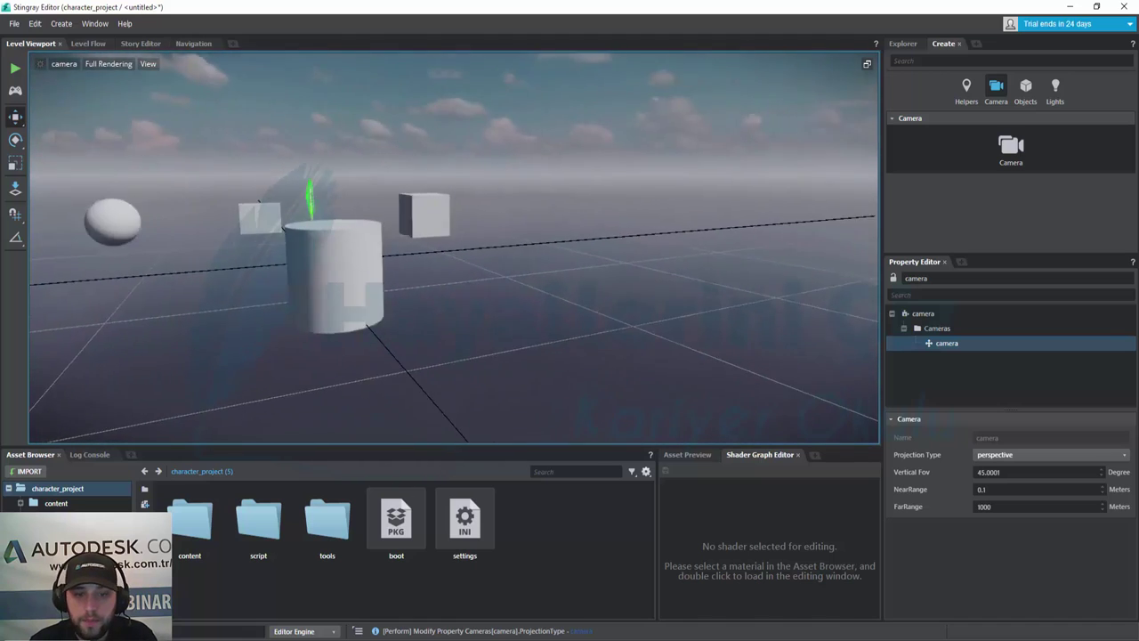
{"action": "right_click_drag", "start_coordinate": [436, 285], "coordinate": [443, 283]}
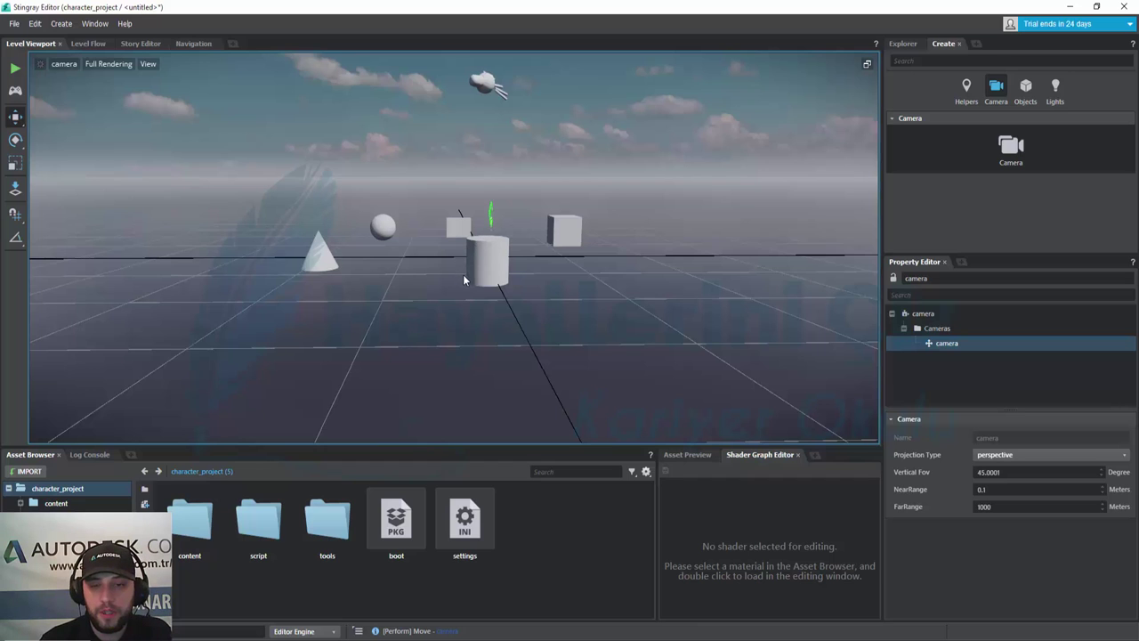
{"action": "mouse_move", "coordinate": [467, 268]}
{"action": "left_mouse_down", "text": "alt"}
{"action": "mouse_move", "coordinate": [375, 185]}
{"action": "mouse_move", "coordinate": [417, 283]}
{"action": "left_mouse_up", "text": "alt"}
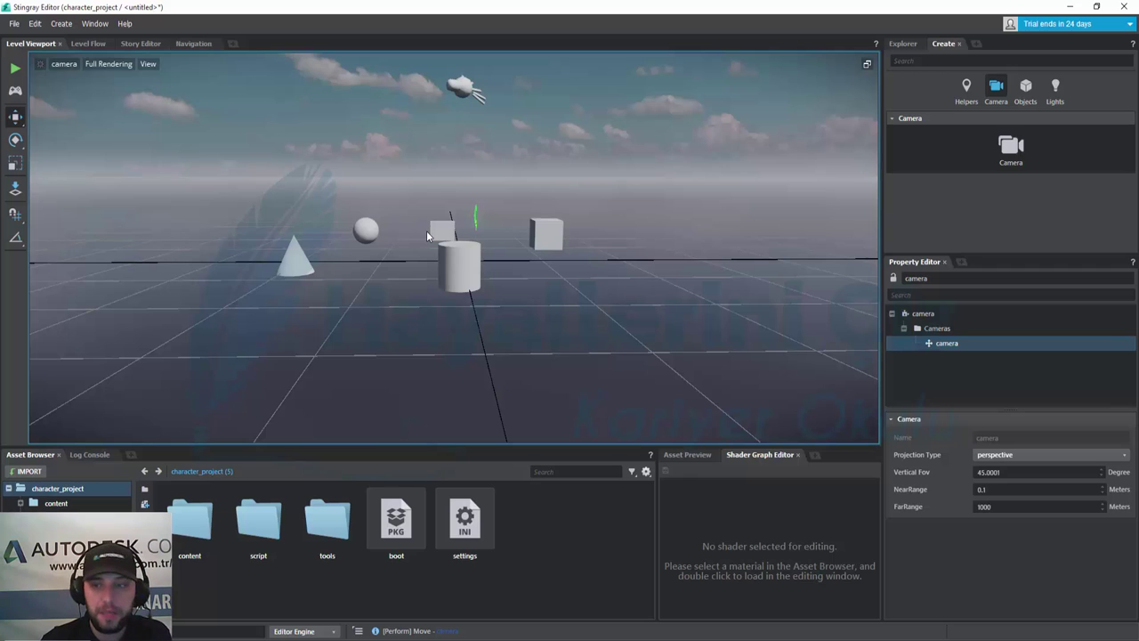
{"action": "left_click", "coordinate": [90, 45]}
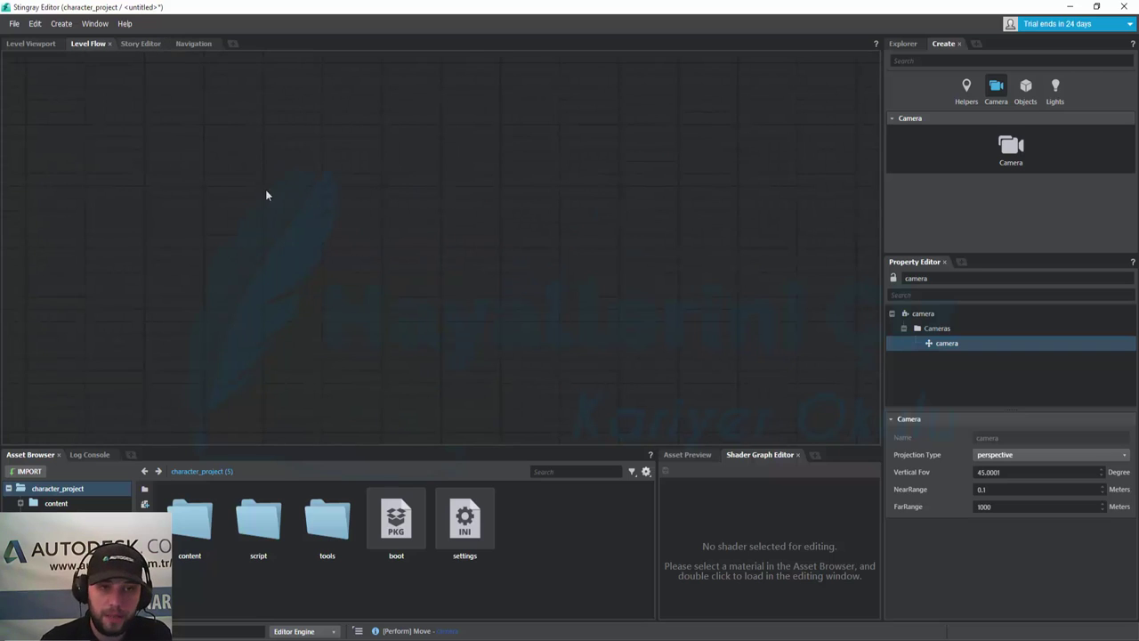
Step: Look over the empty Story Editor, then show the Navigation tab's NavMesh settings
{"action": "left_click", "coordinate": [138, 44]}
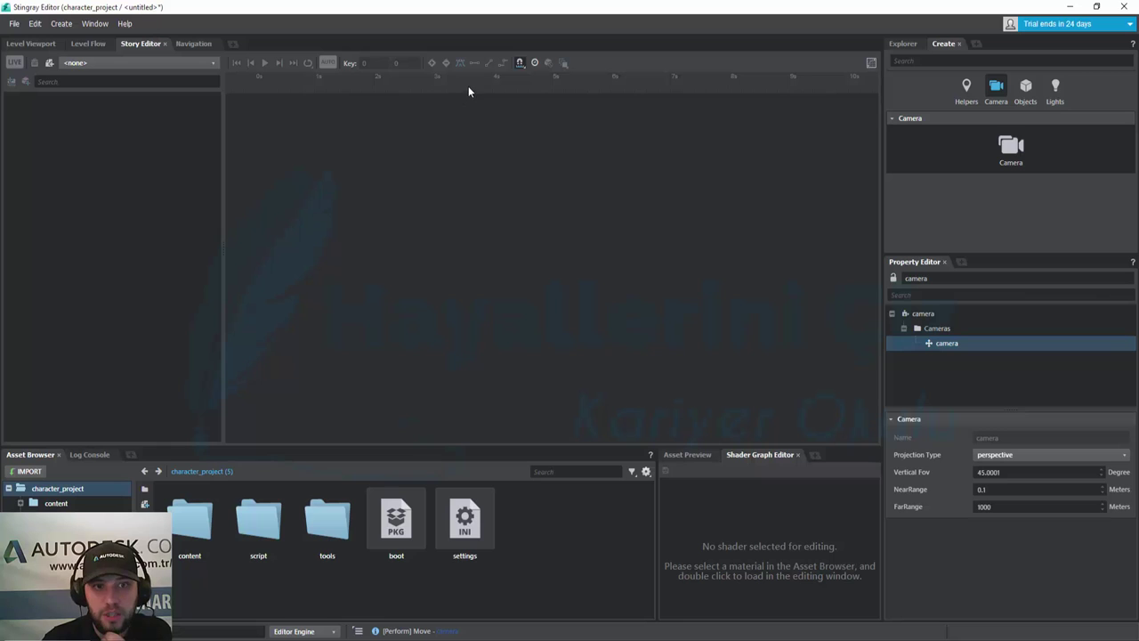
{"action": "left_click", "coordinate": [188, 44]}
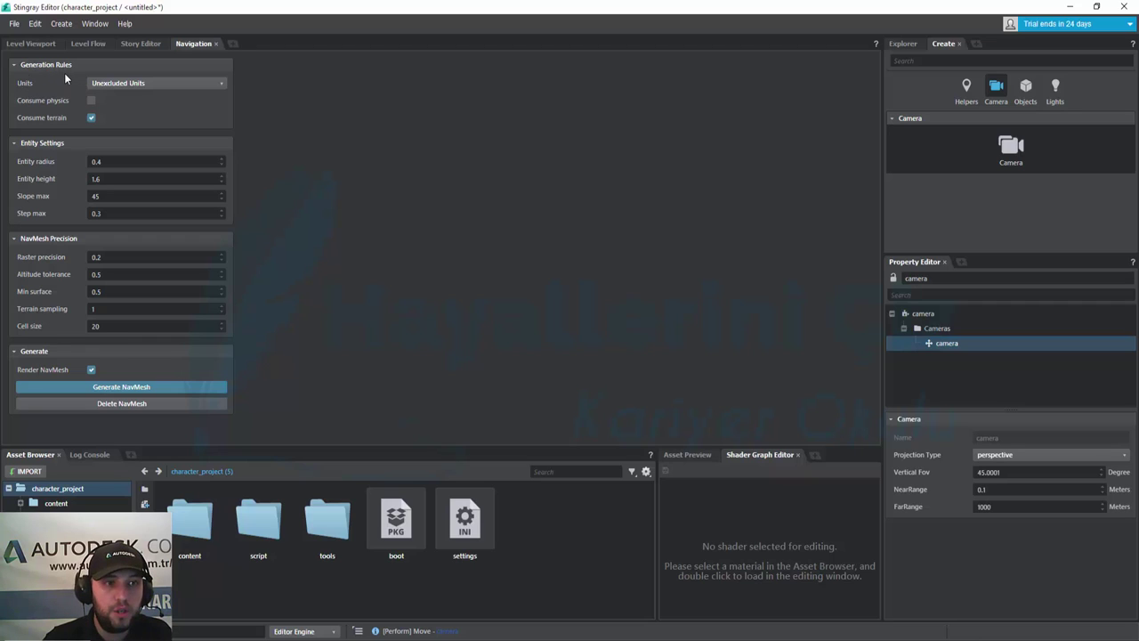
Step: Keep Unexcluded Units, enable Consume physics, generate the NavMesh, and return to the Level Viewport
{"action": "left_click", "coordinate": [145, 84]}
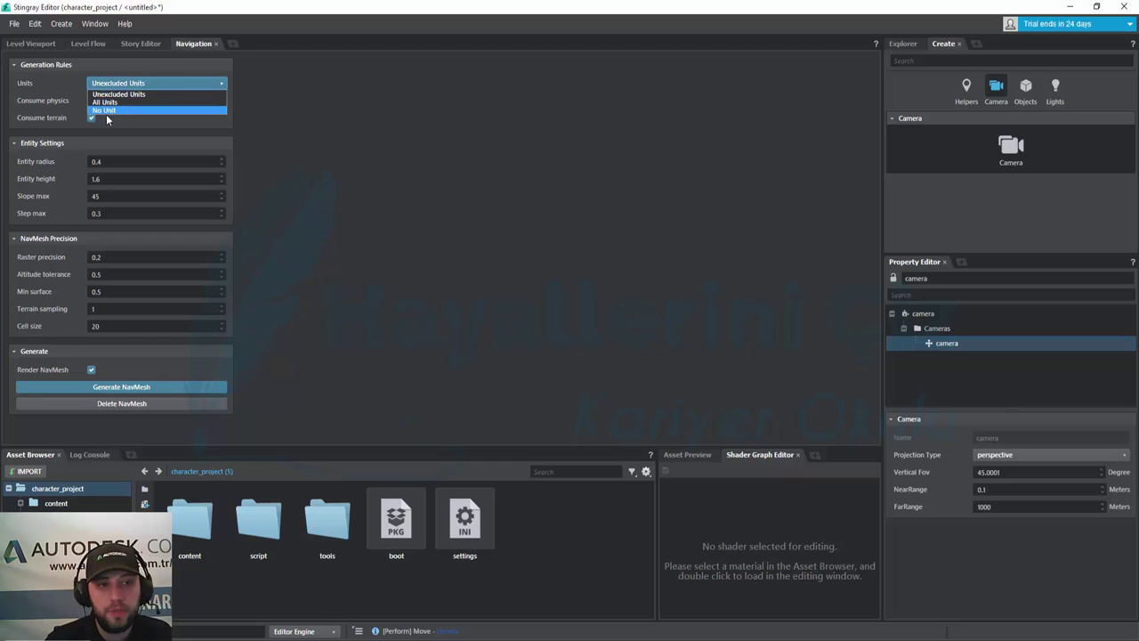
{"action": "left_click", "coordinate": [132, 131]}
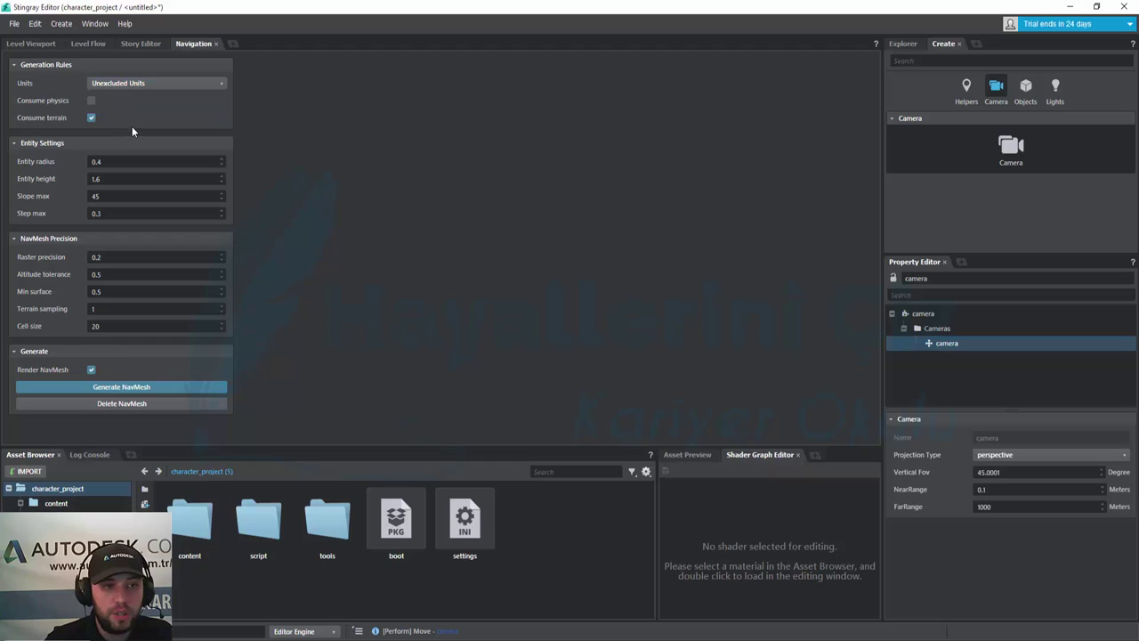
{"action": "left_click", "coordinate": [91, 101]}
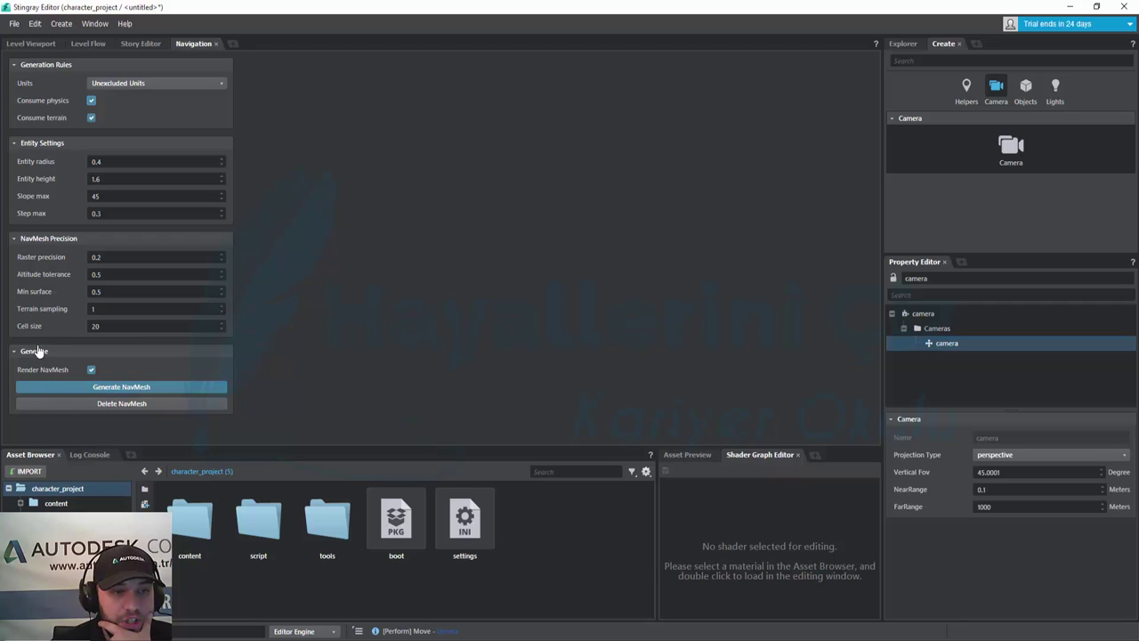
{"action": "left_click", "coordinate": [125, 392]}
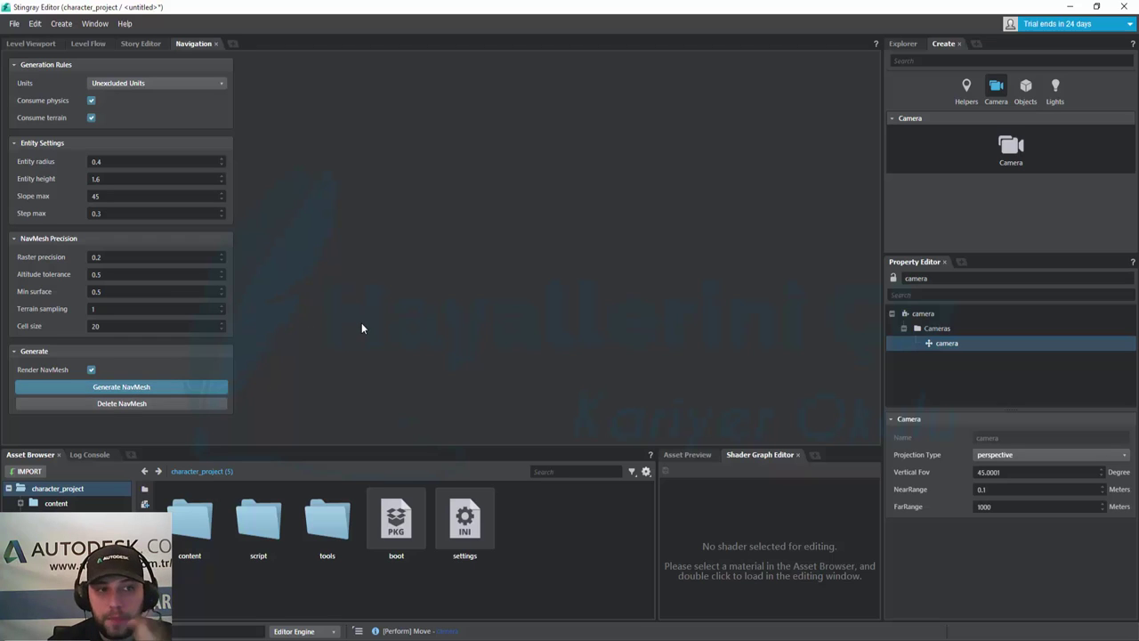
{"action": "left_click", "coordinate": [41, 48]}
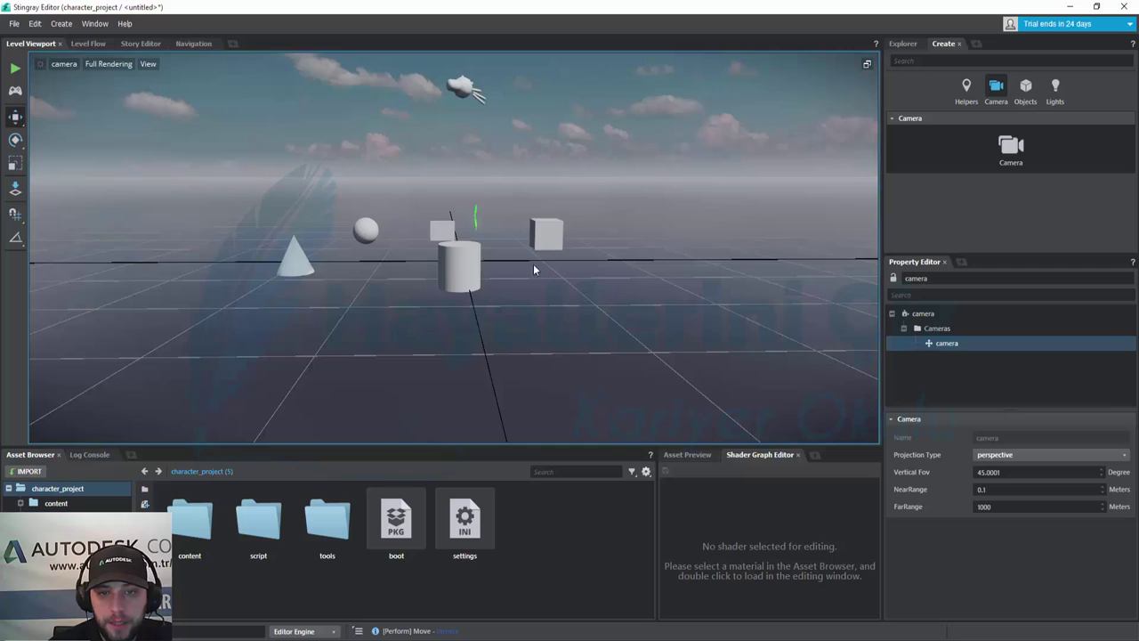
{"action": "scroll", "coordinate": [486, 238], "scroll_direction": "up", "scroll_amount": 3}
{"action": "scroll", "coordinate": [487, 238], "scroll_direction": "down", "scroll_amount": 3}
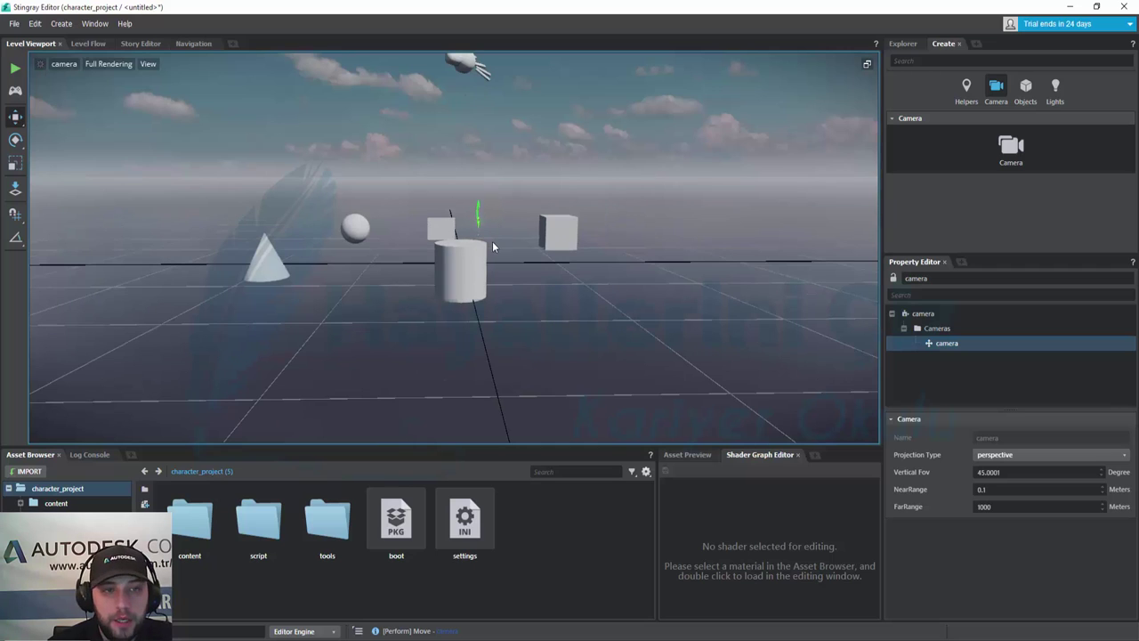
{"action": "left_click", "coordinate": [196, 43]}
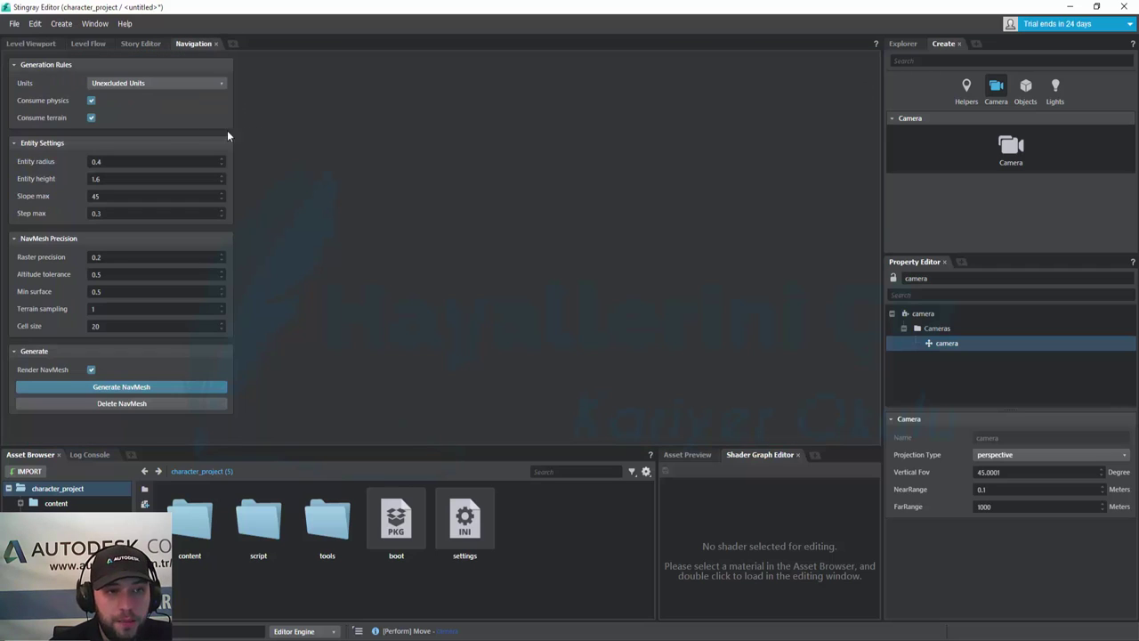
{"action": "left_click", "coordinate": [140, 44]}
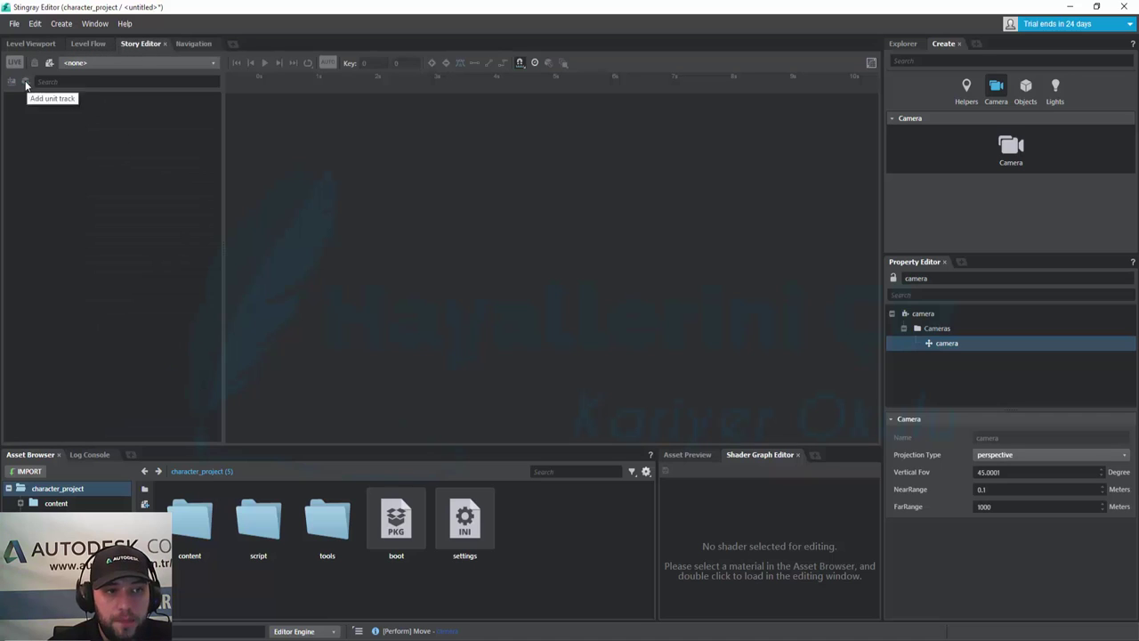
{"action": "left_click", "coordinate": [86, 45]}
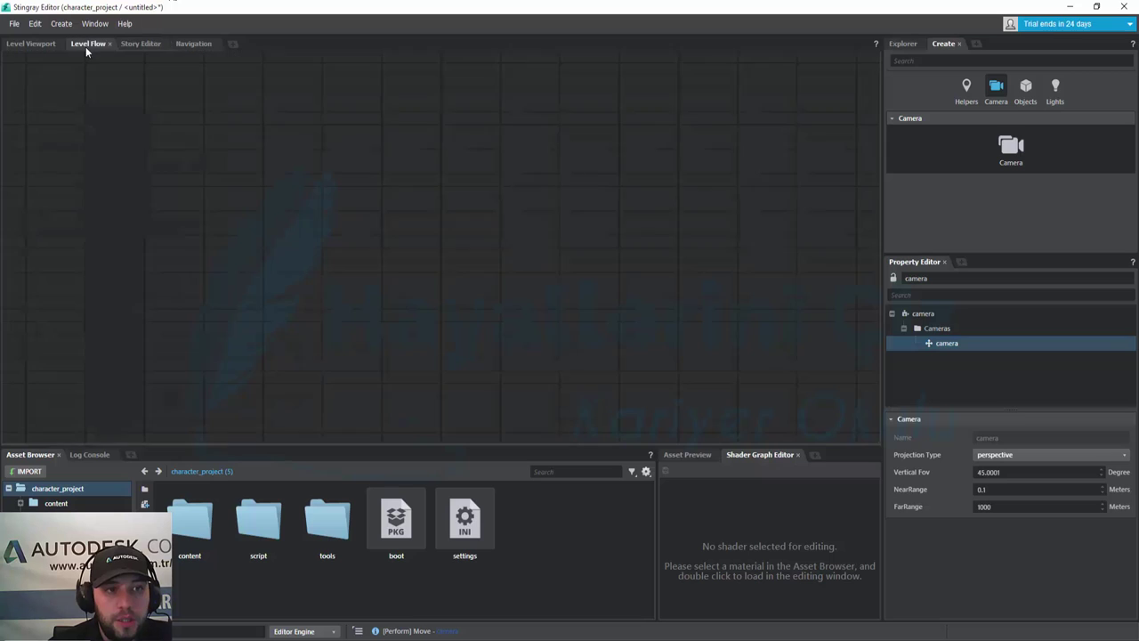
{"action": "left_click", "coordinate": [30, 45]}
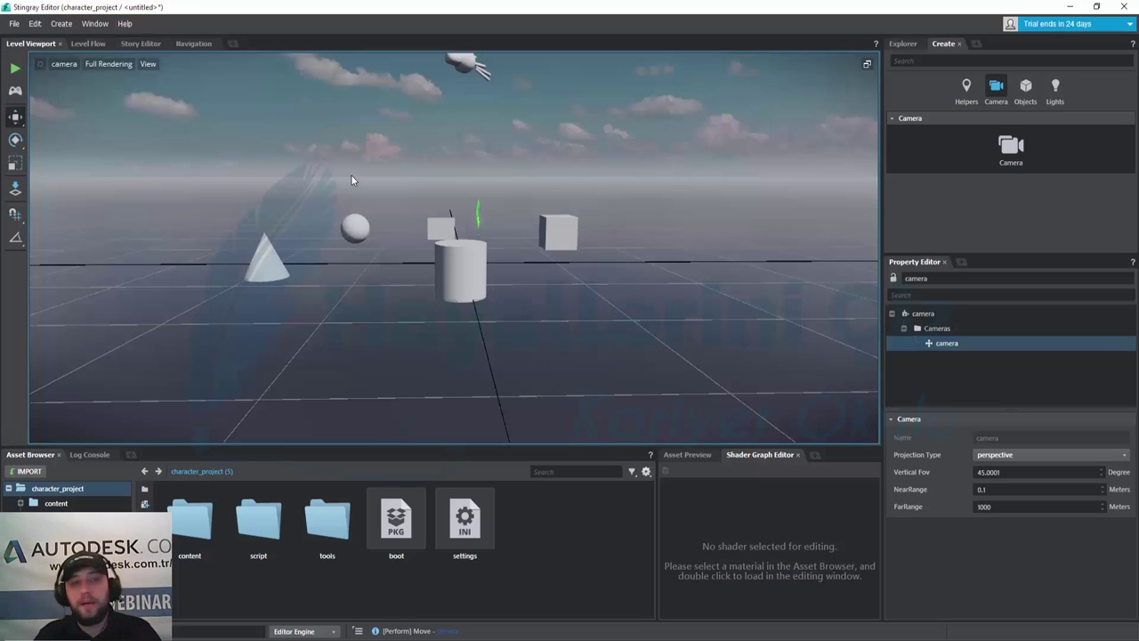
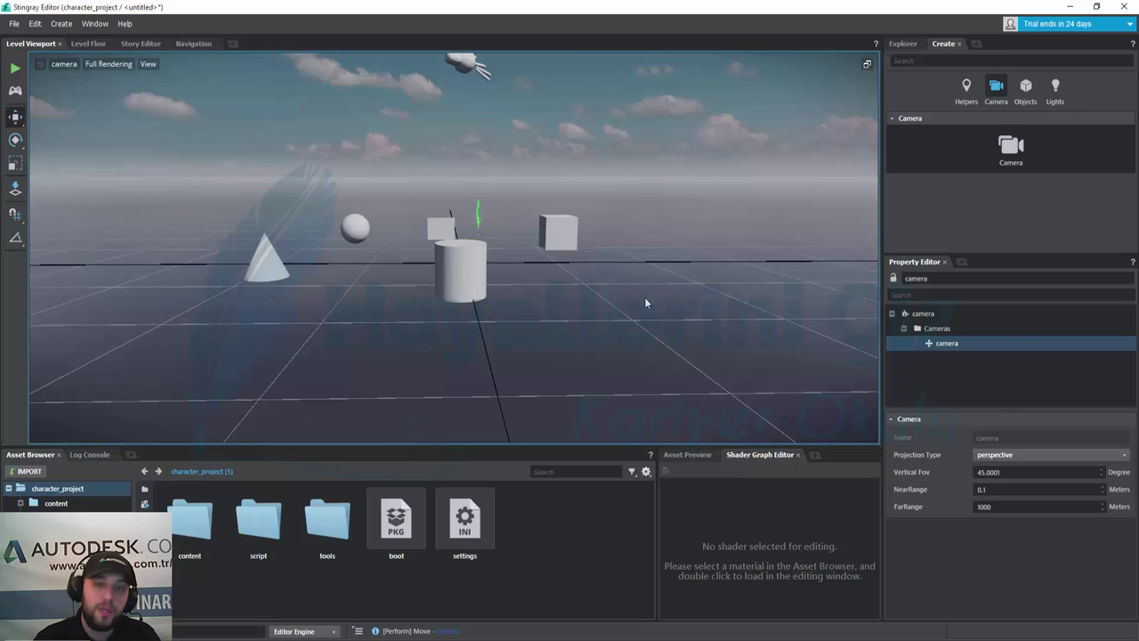
Step: Quit the character_project editor through File > Quit and answer the Save Changes prompt
{"action": "mouse_move", "coordinate": [644, 297]}
{"action": "middle_mouse_down", "text": "alt"}
{"action": "mouse_move", "coordinate": [719, 293]}
{"action": "mouse_move", "coordinate": [508, 268]}
{"action": "middle_mouse_up", "text": "alt"}
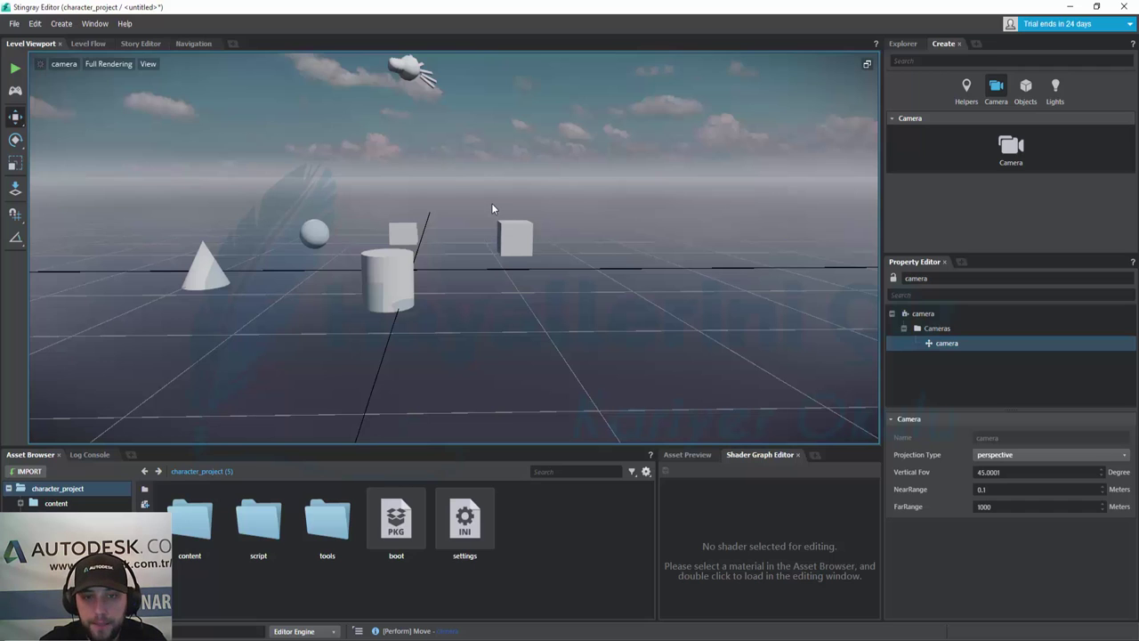
{"action": "middle_click_drag", "start_coordinate": [491, 203], "coordinate": [622, 232], "text": "alt"}
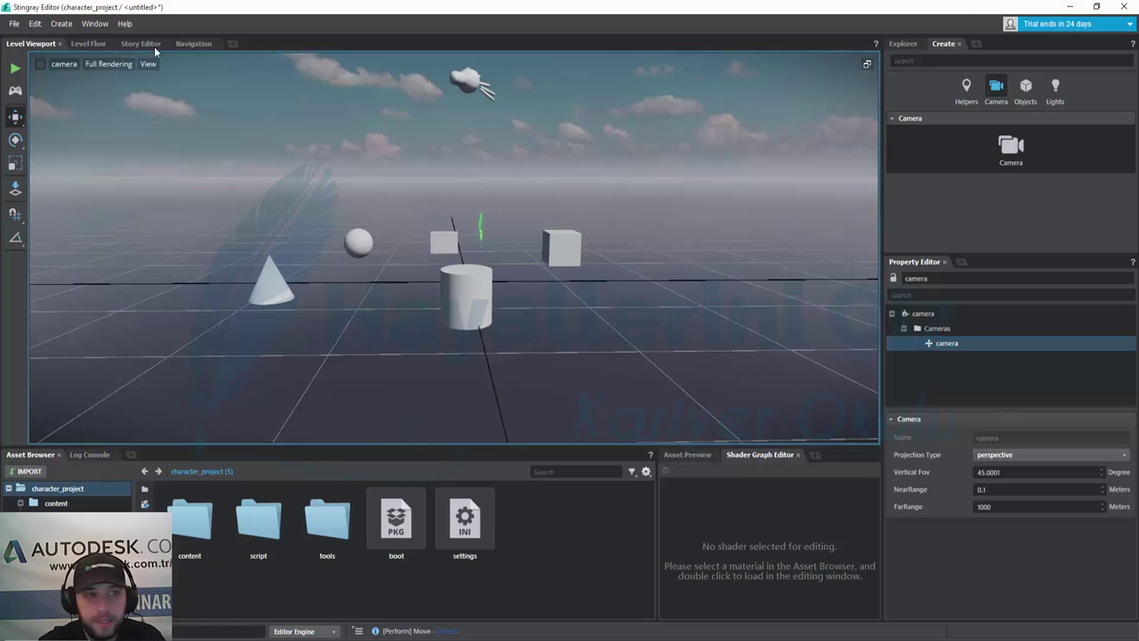
{"action": "left_click", "coordinate": [16, 24]}
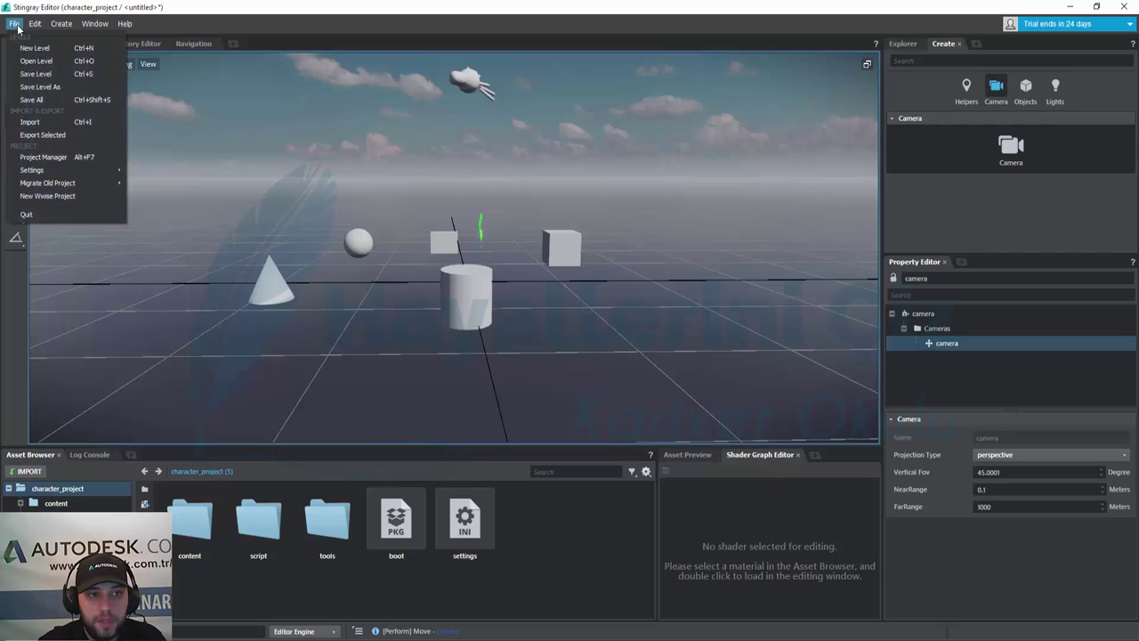
{"action": "left_click", "coordinate": [31, 214]}
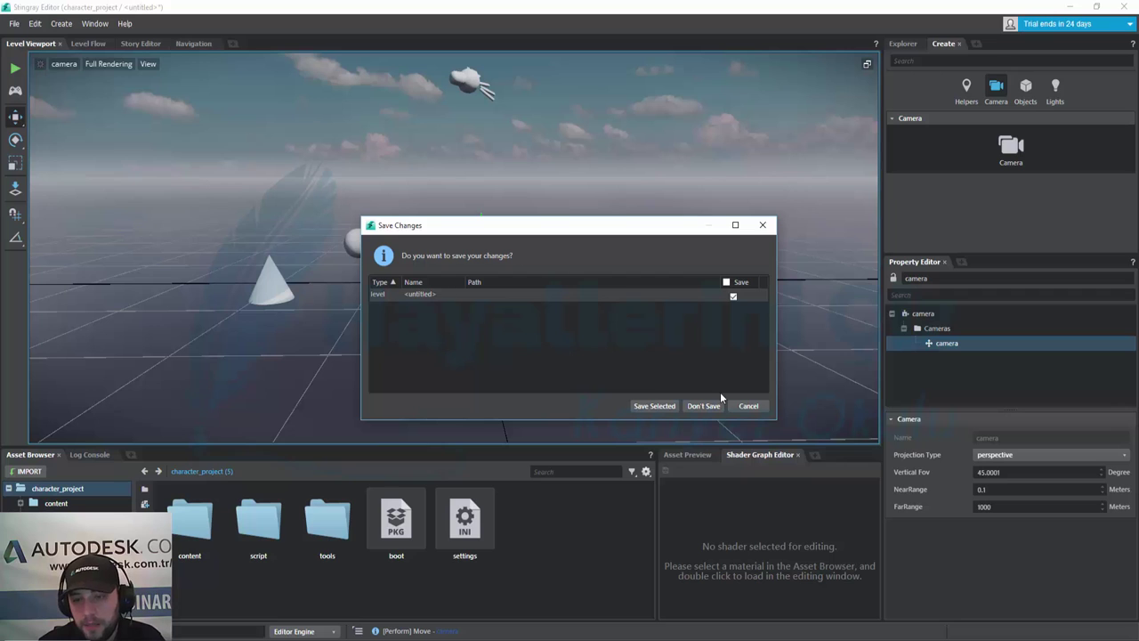
{"action": "left_click", "coordinate": [705, 406]}
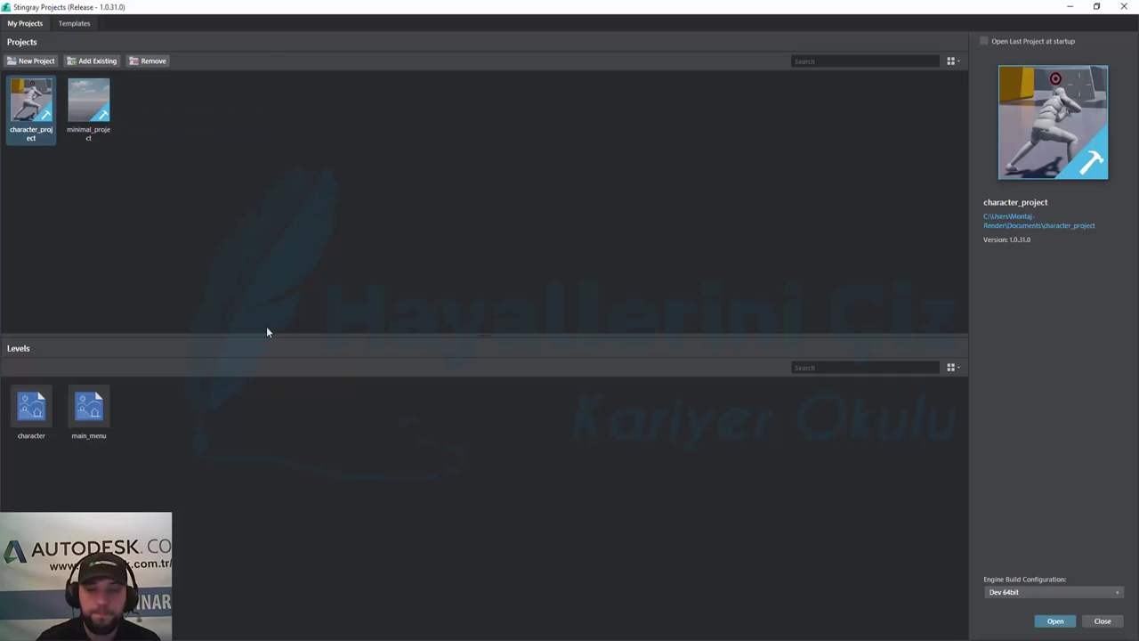
Step: Create a project named vehicle_project from the vehicle template
{"action": "left_click", "coordinate": [76, 24]}
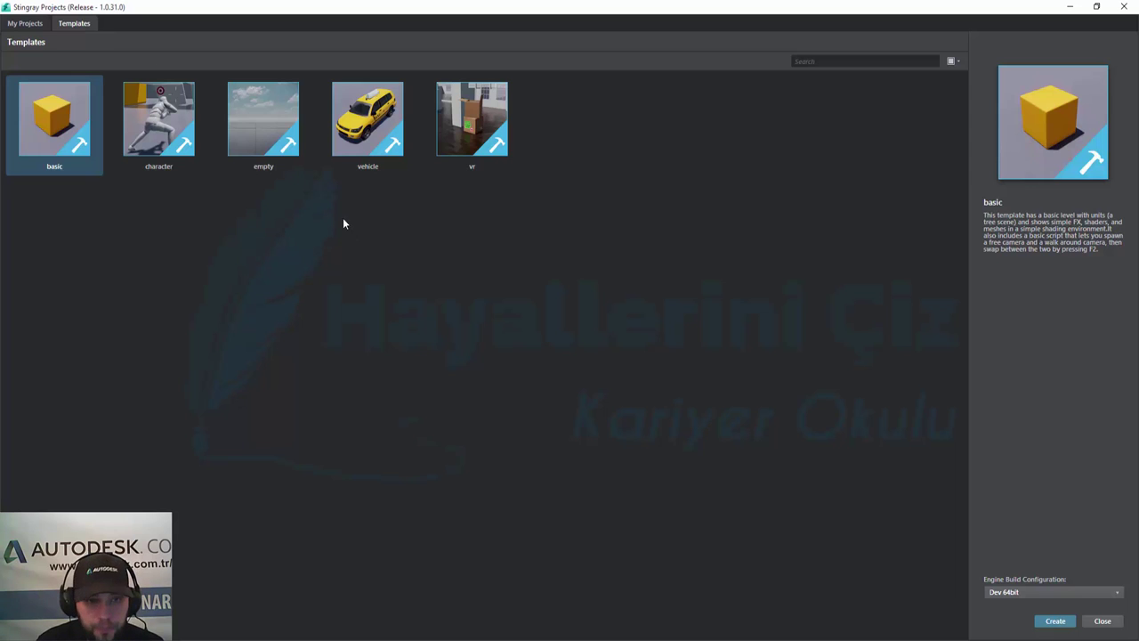
{"action": "left_click", "coordinate": [369, 132]}
{"action": "double_click", "coordinate": [371, 133]}
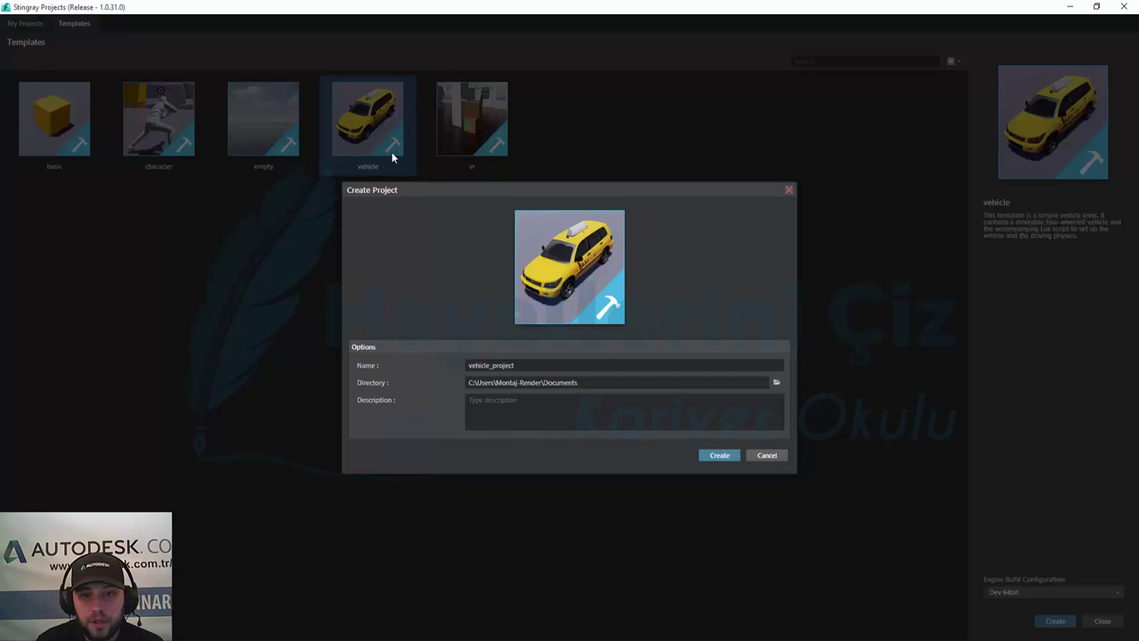
{"action": "left_click", "coordinate": [718, 455]}
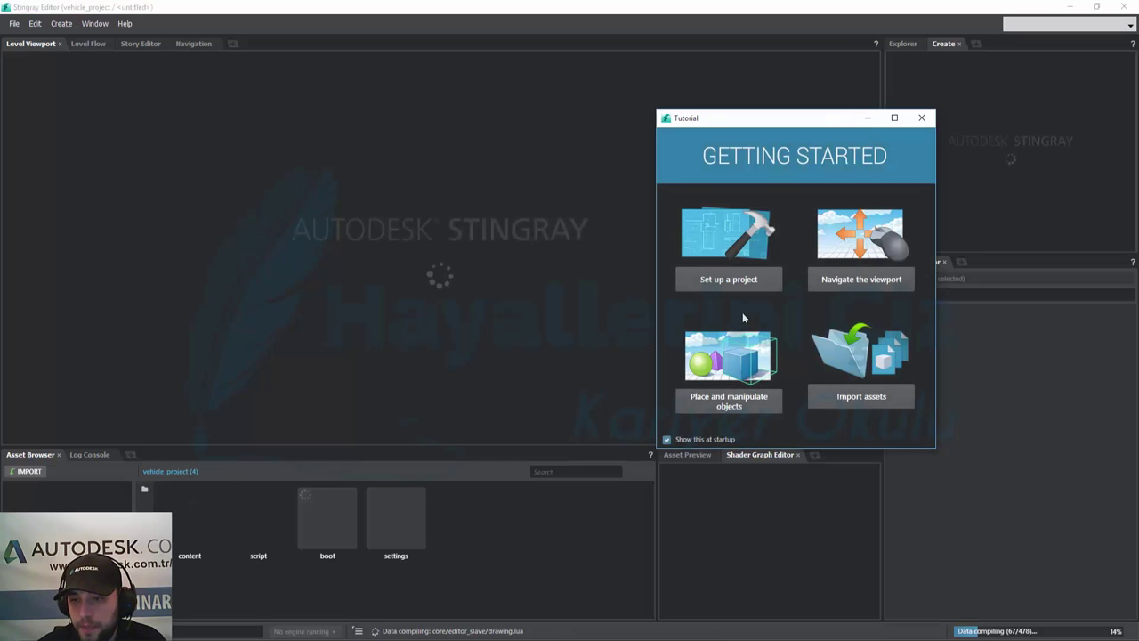
Step: Close the Getting Started tutorial window and let vehicle_project finish compiling
{"action": "left_click", "coordinate": [866, 120]}
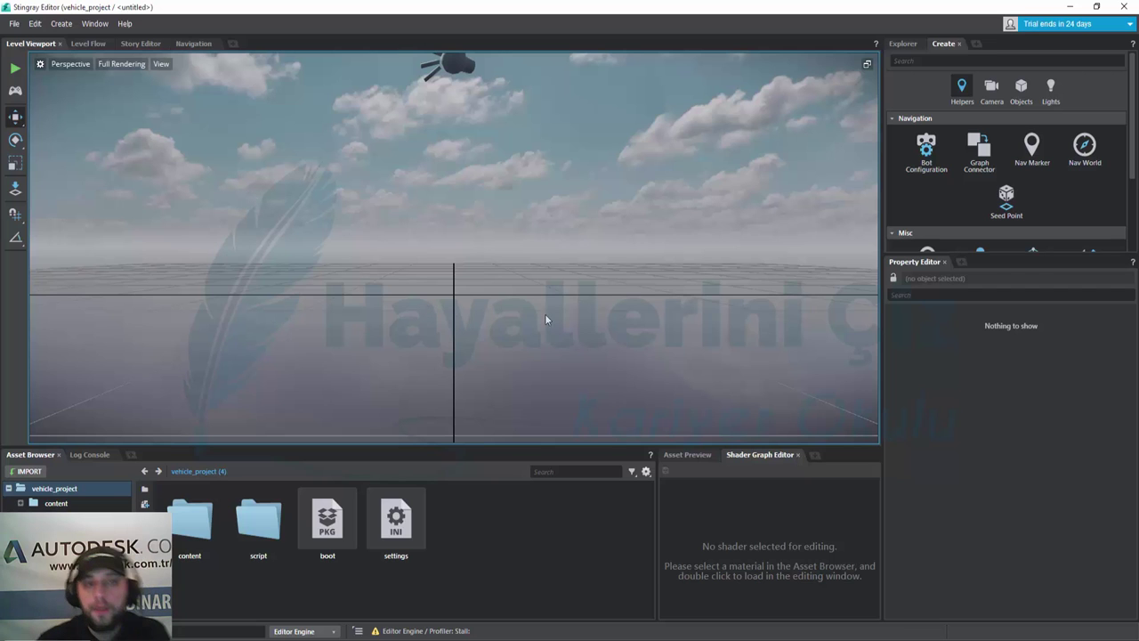
{"action": "mouse_move", "coordinate": [499, 293]}
{"action": "right_mouse_down"}
{"action": "mouse_move", "coordinate": [569, 298]}
{"action": "mouse_move", "coordinate": [623, 321]}
{"action": "mouse_move", "coordinate": [587, 303]}
{"action": "right_mouse_up"}
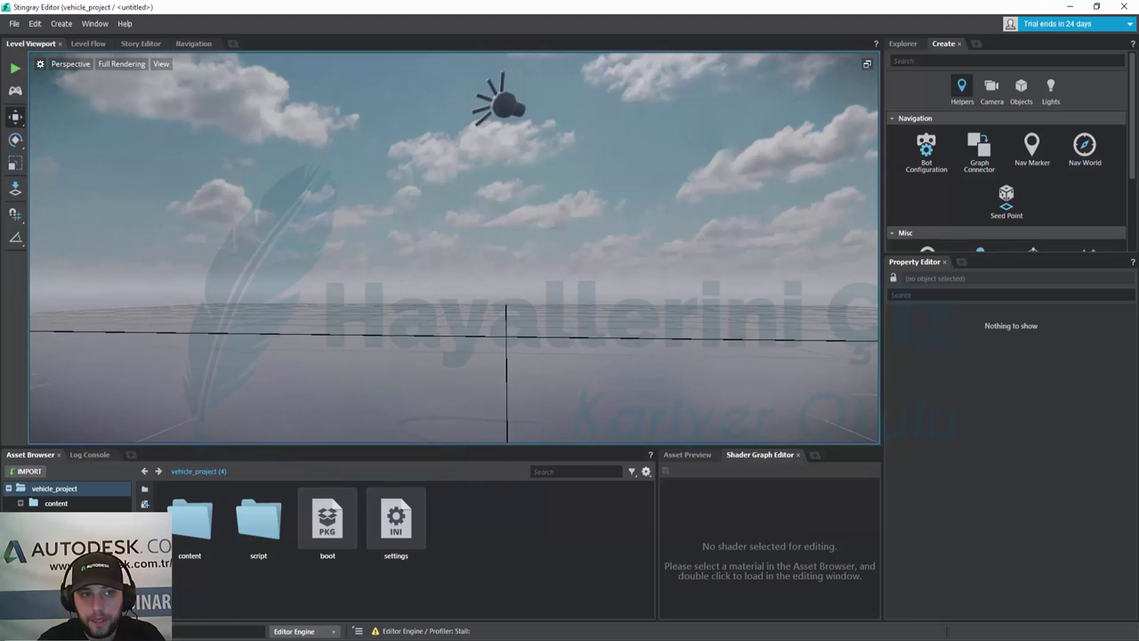
{"action": "right_click_drag", "start_coordinate": [587, 302], "coordinate": [504, 301]}
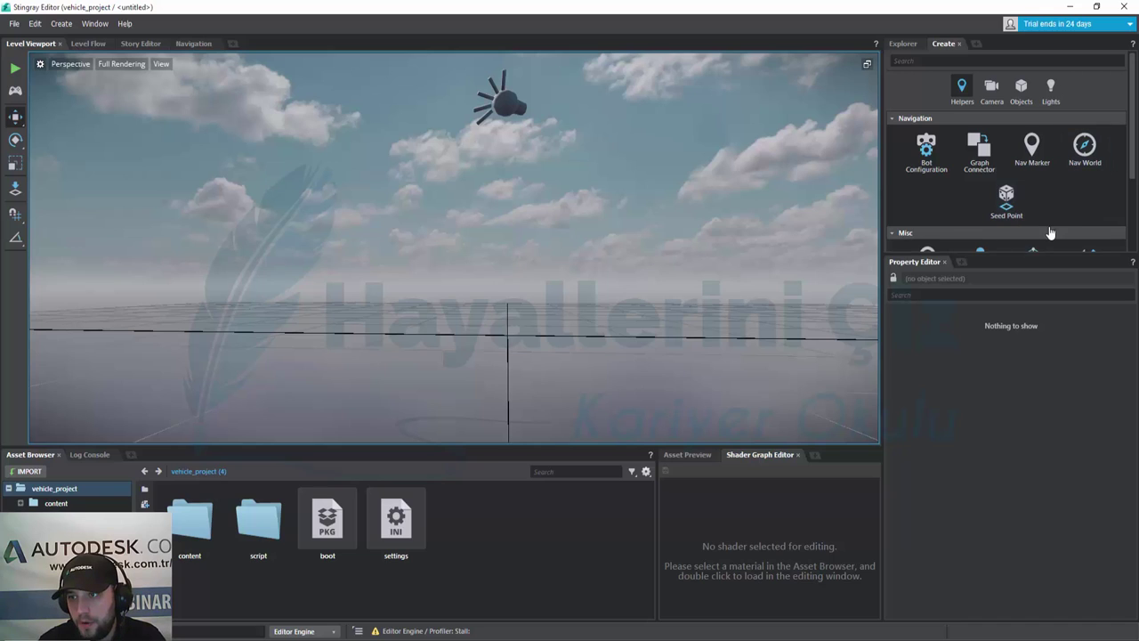
Step: Open content > models > 4wheel in the Asset Browser and scroll through its taxi SUV assets
{"action": "double_click", "coordinate": [188, 531]}
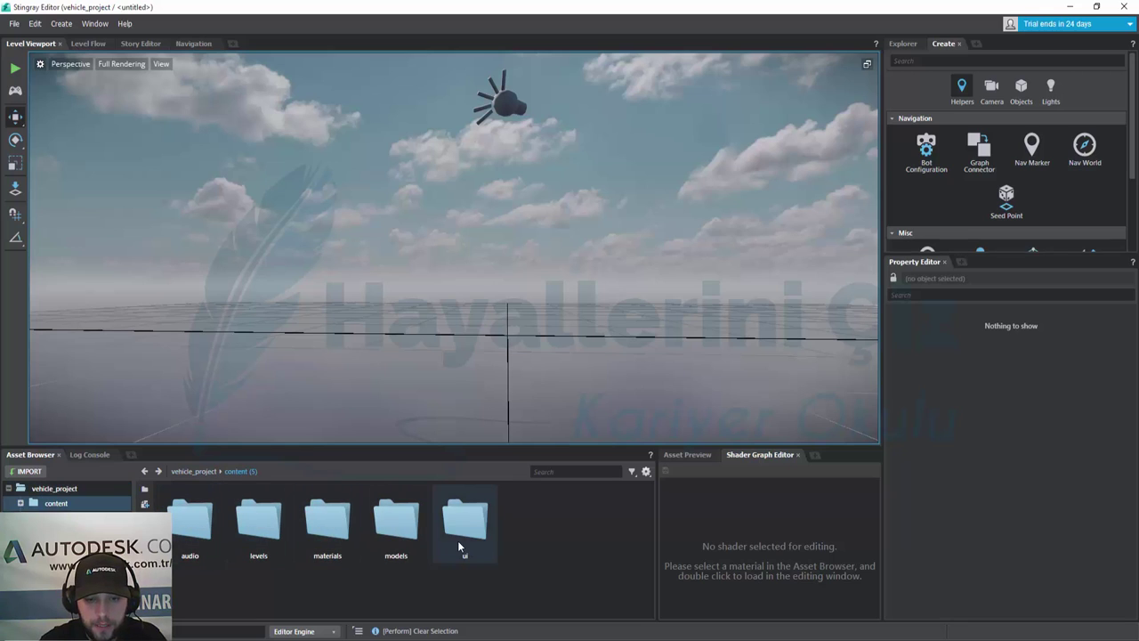
{"action": "double_click", "coordinate": [386, 535]}
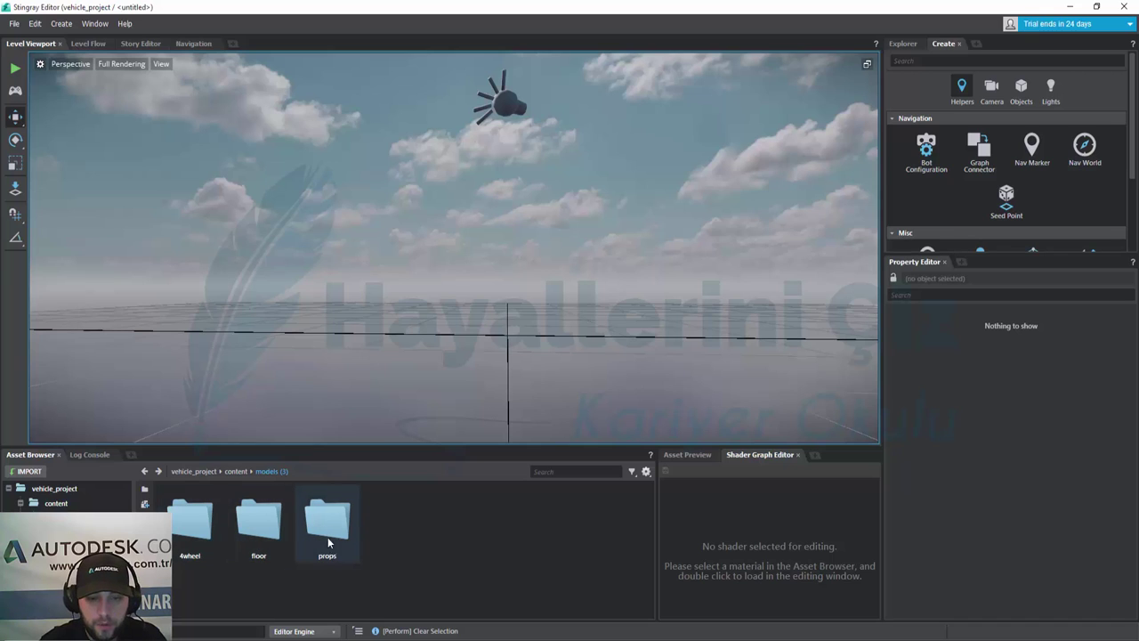
{"action": "double_click", "coordinate": [191, 523]}
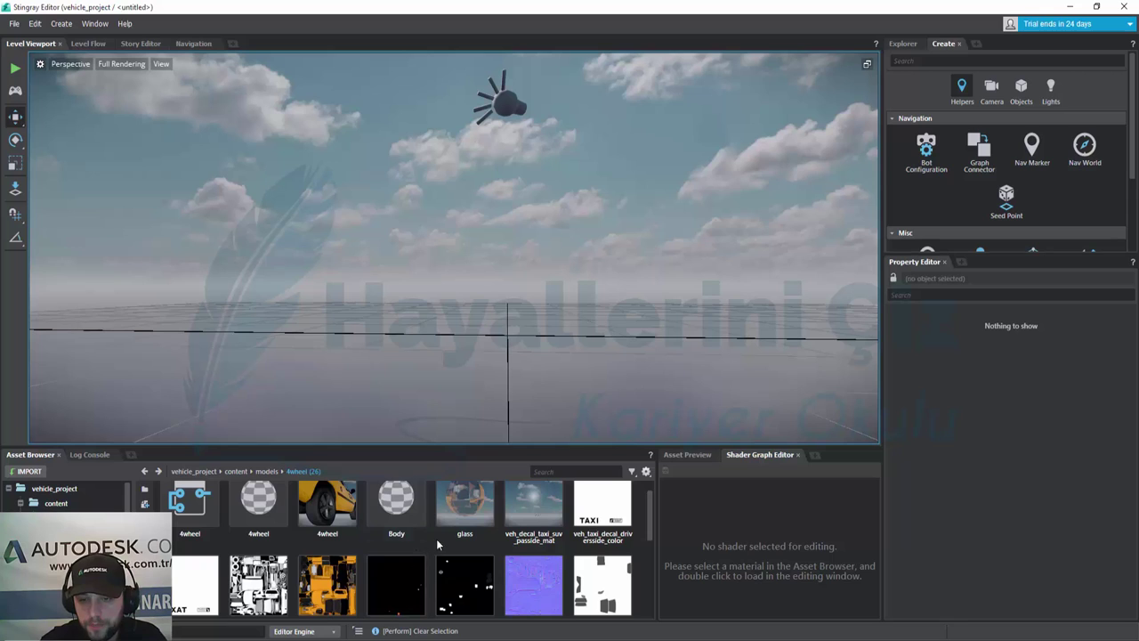
{"action": "scroll", "coordinate": [472, 538], "scroll_direction": "down", "scroll_amount": 2}
{"action": "scroll", "coordinate": [486, 539], "scroll_direction": "down", "scroll_amount": 1}
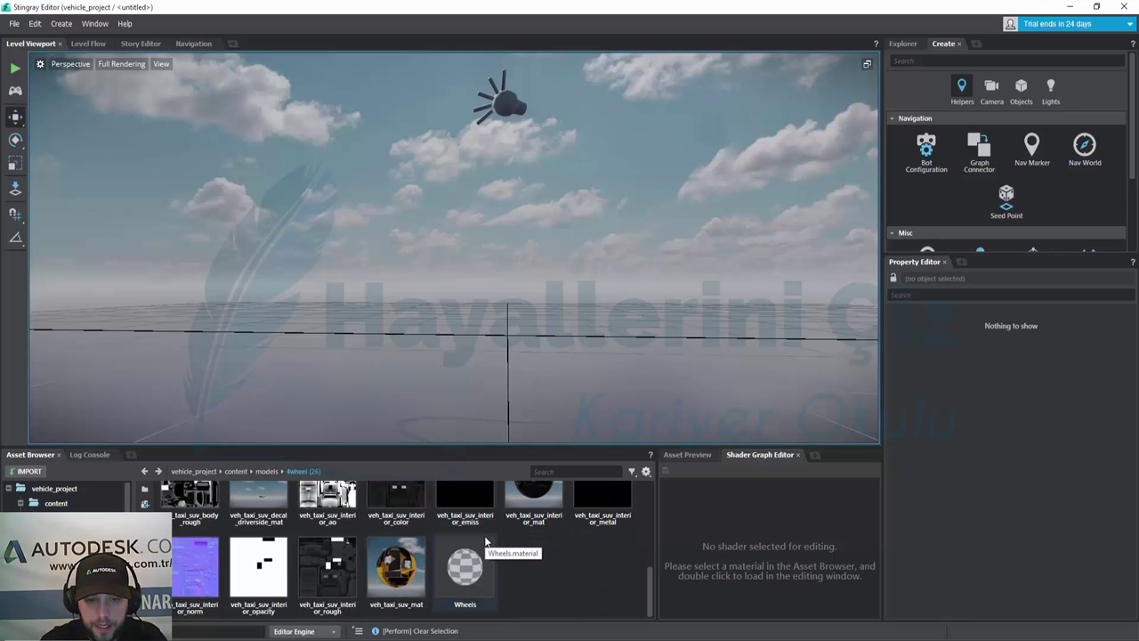
{"action": "scroll", "coordinate": [481, 538], "scroll_direction": "up", "scroll_amount": 2}
{"action": "scroll", "coordinate": [477, 535], "scroll_direction": "up", "scroll_amount": 1}
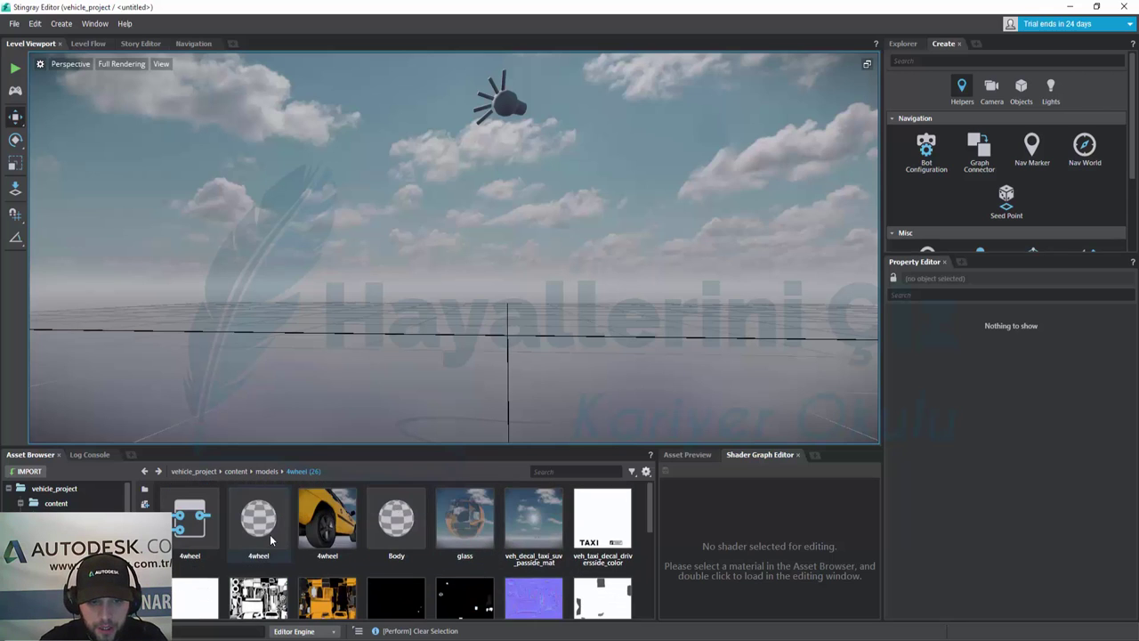
Step: Open the 4wheel unit in the Unit Editor, framing its Physics Collision to Wwise Trigger Event flow
{"action": "double_click", "coordinate": [187, 534]}
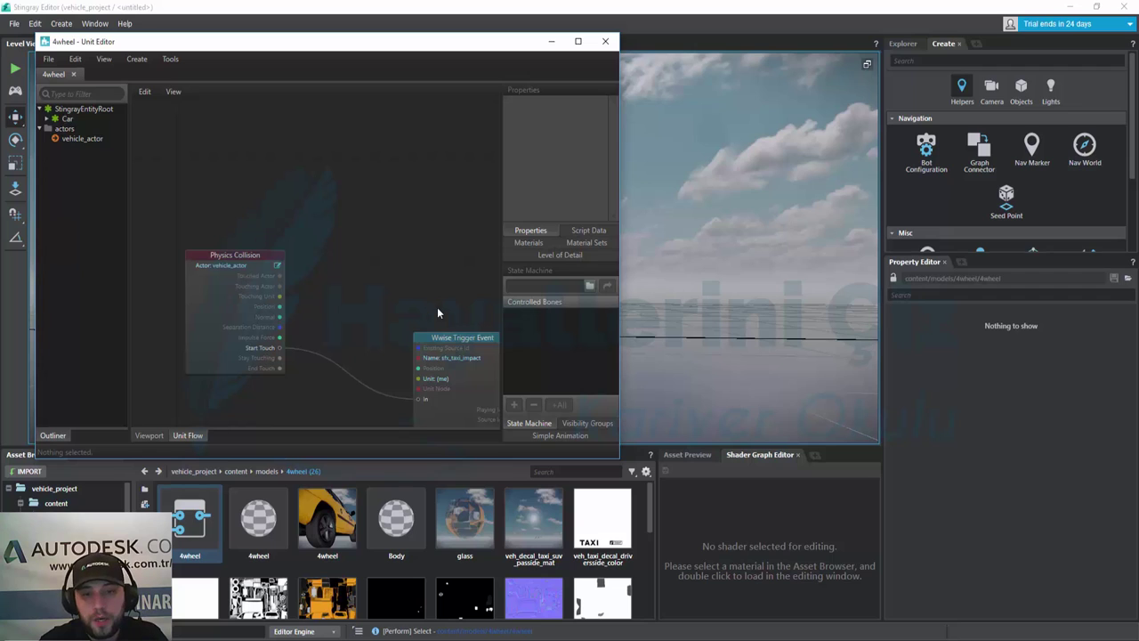
{"action": "mouse_move", "coordinate": [461, 288]}
{"action": "middle_mouse_down"}
{"action": "mouse_move", "coordinate": [364, 161]}
{"action": "mouse_move", "coordinate": [402, 233]}
{"action": "middle_mouse_up"}
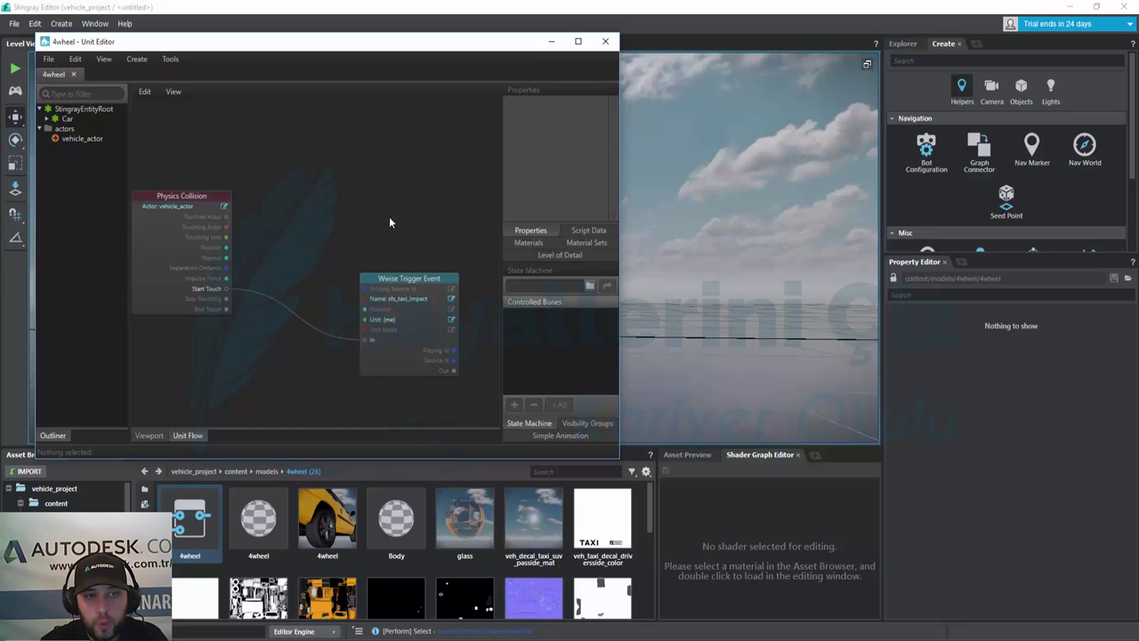
{"action": "middle_click_drag", "start_coordinate": [342, 215], "coordinate": [366, 215]}
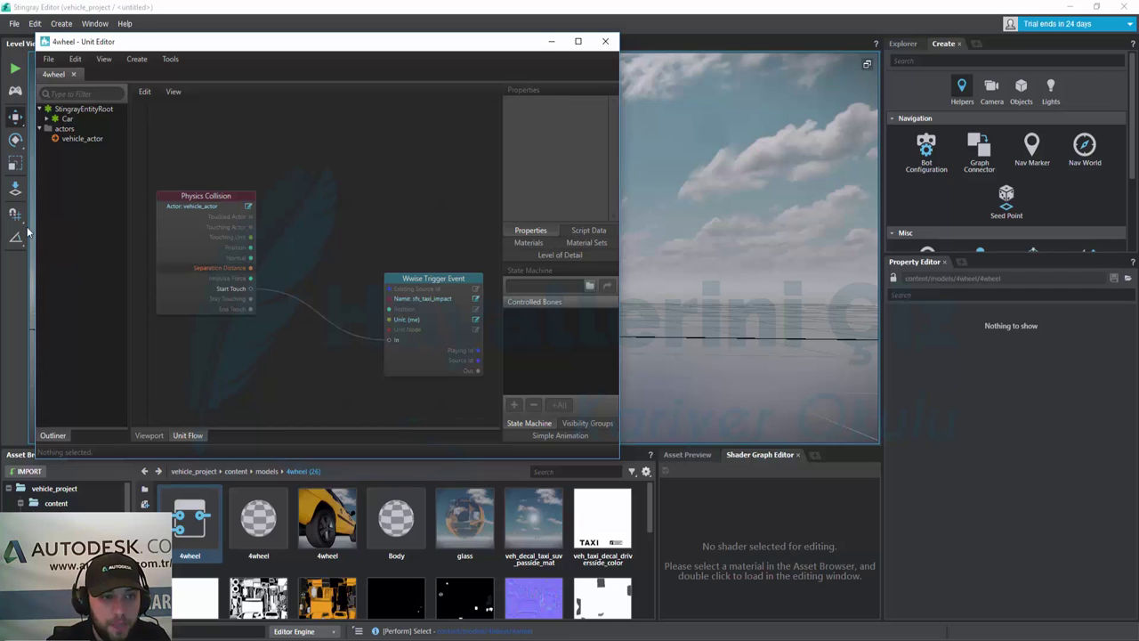
Step: Inspect the properties of Car's four wheels and car_body, then close the Unit Editor
{"action": "left_click", "coordinate": [67, 119]}
{"action": "left_click", "coordinate": [47, 120]}
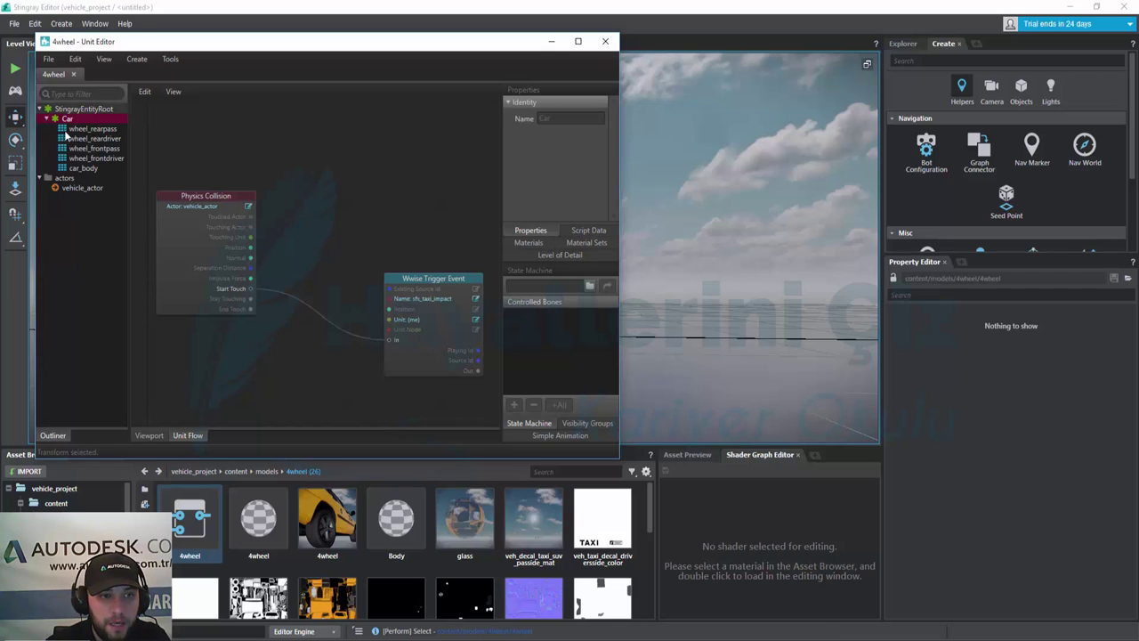
{"action": "left_click", "coordinate": [90, 130]}
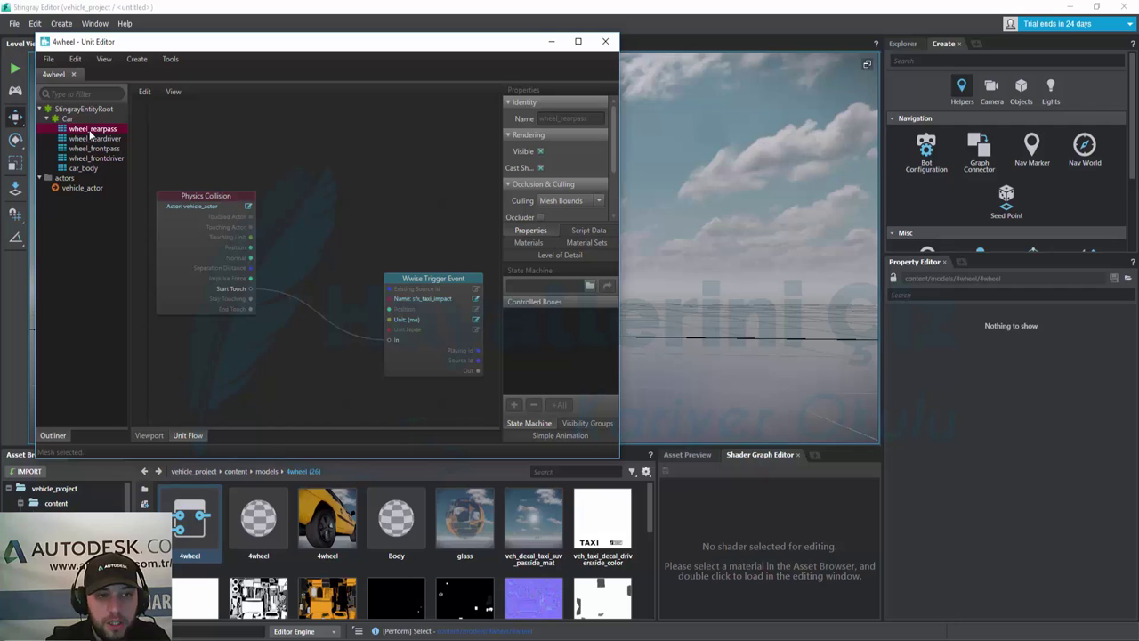
{"action": "left_click", "coordinate": [89, 140]}
{"action": "left_click", "coordinate": [87, 148]}
{"action": "left_click", "coordinate": [87, 158]}
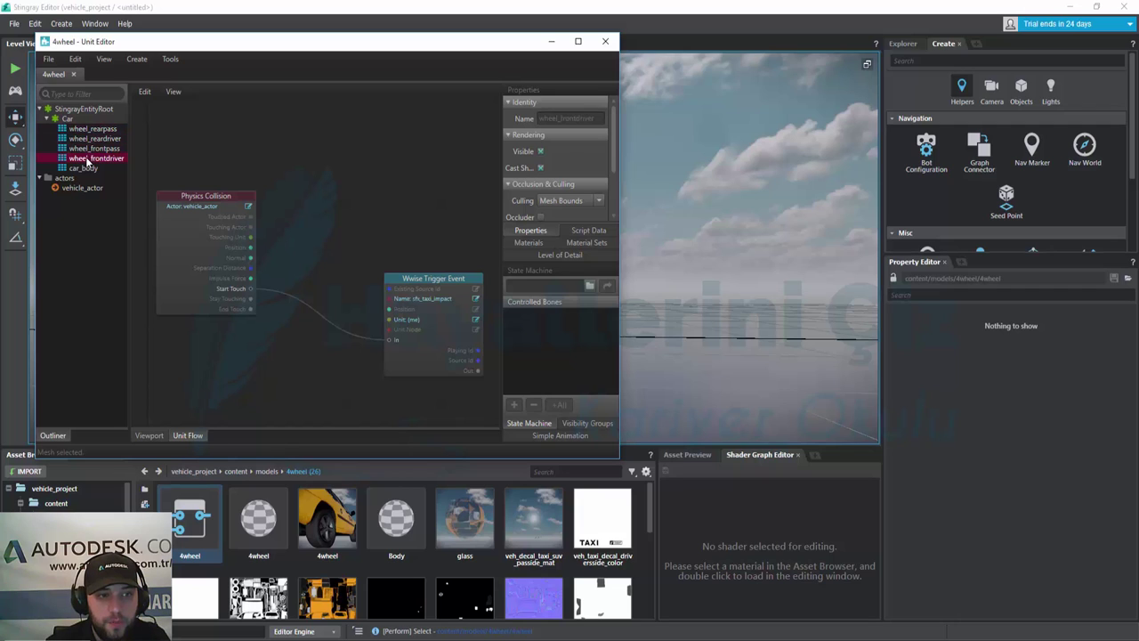
{"action": "left_click", "coordinate": [89, 169]}
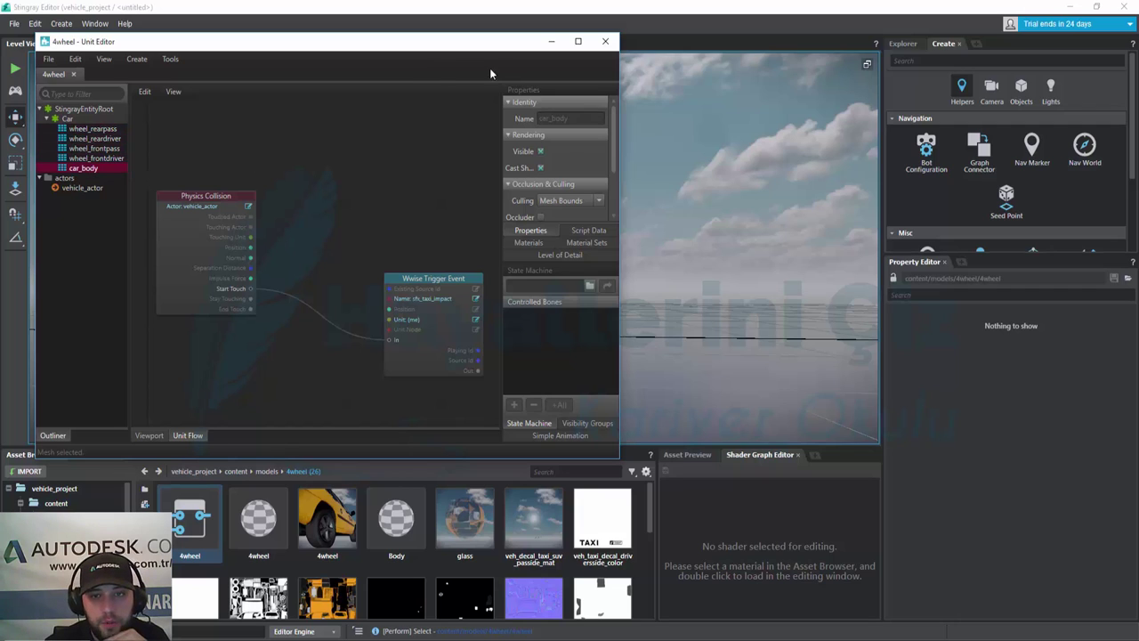
{"action": "left_click", "coordinate": [603, 42]}
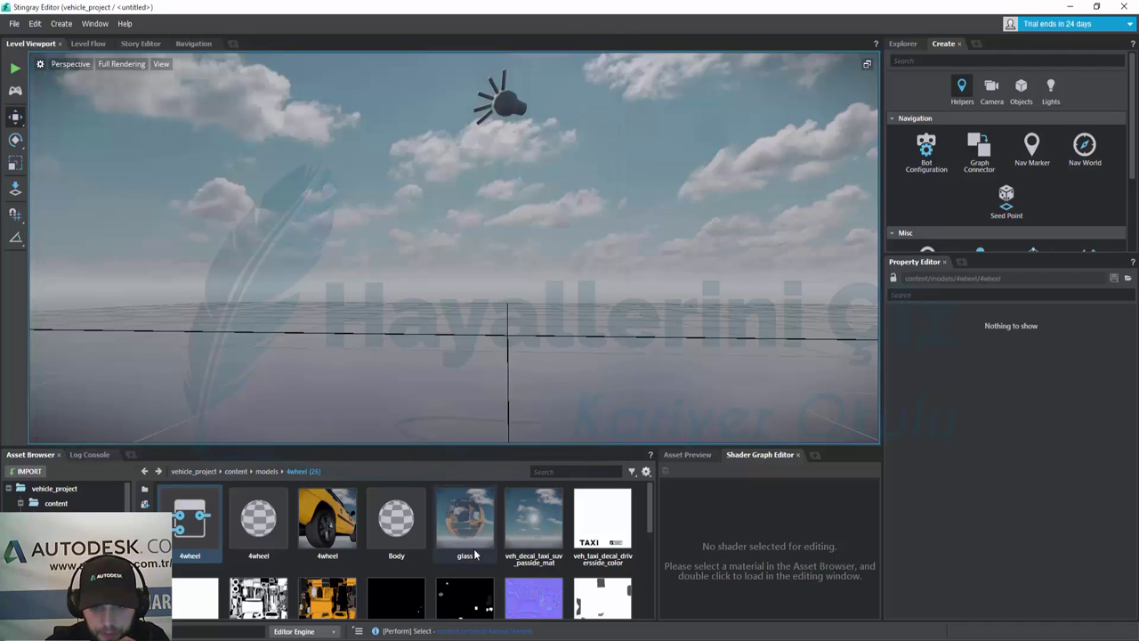
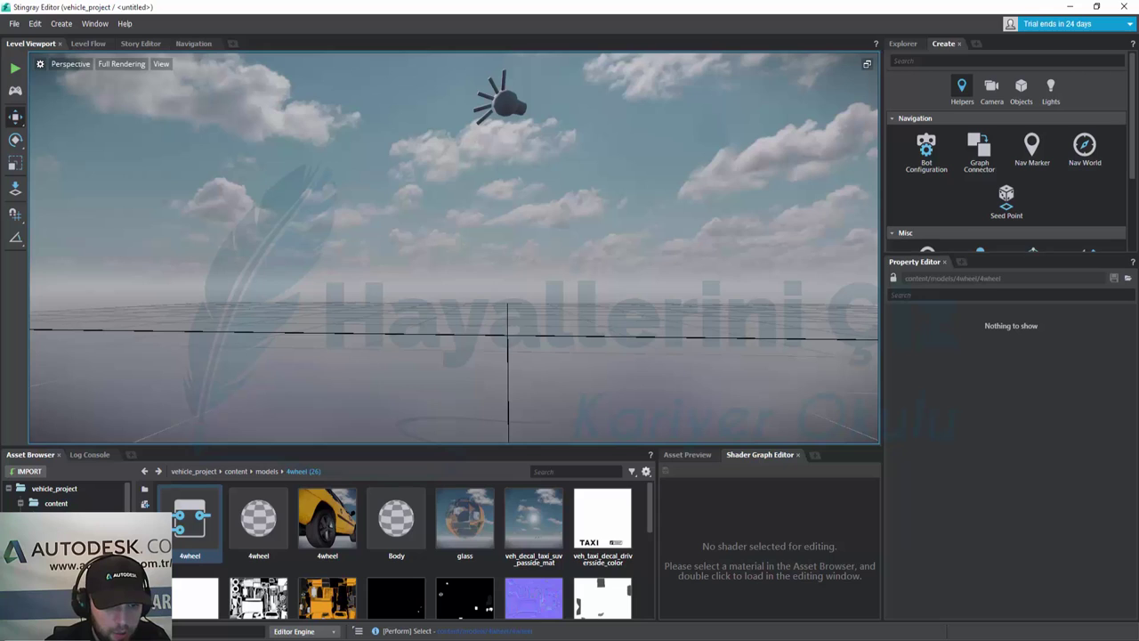
Step: Browse from the floor models folder to script/lua, showing its seven Lua scripts
{"action": "left_click", "coordinate": [80, 525]}
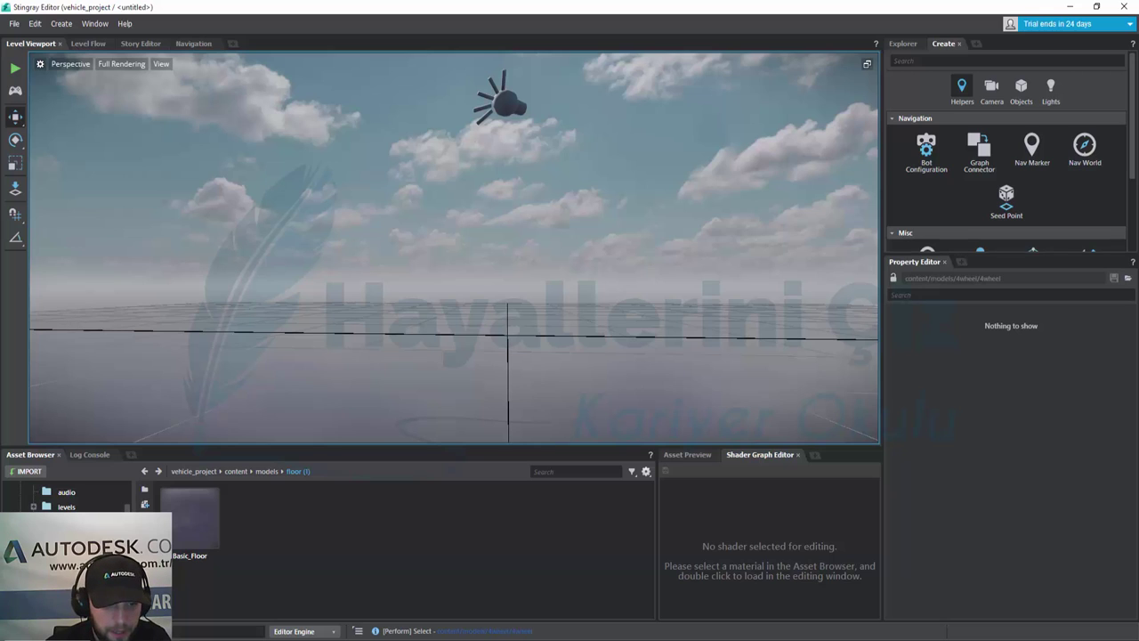
{"action": "left_click", "coordinate": [76, 552]}
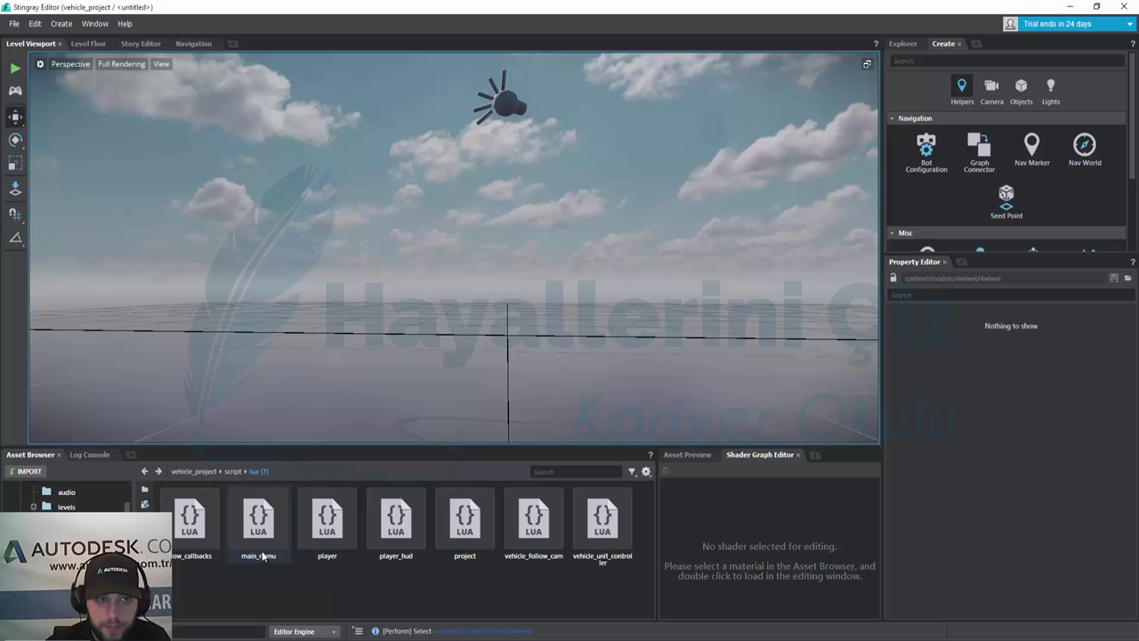
{"action": "left_click", "coordinate": [15, 24]}
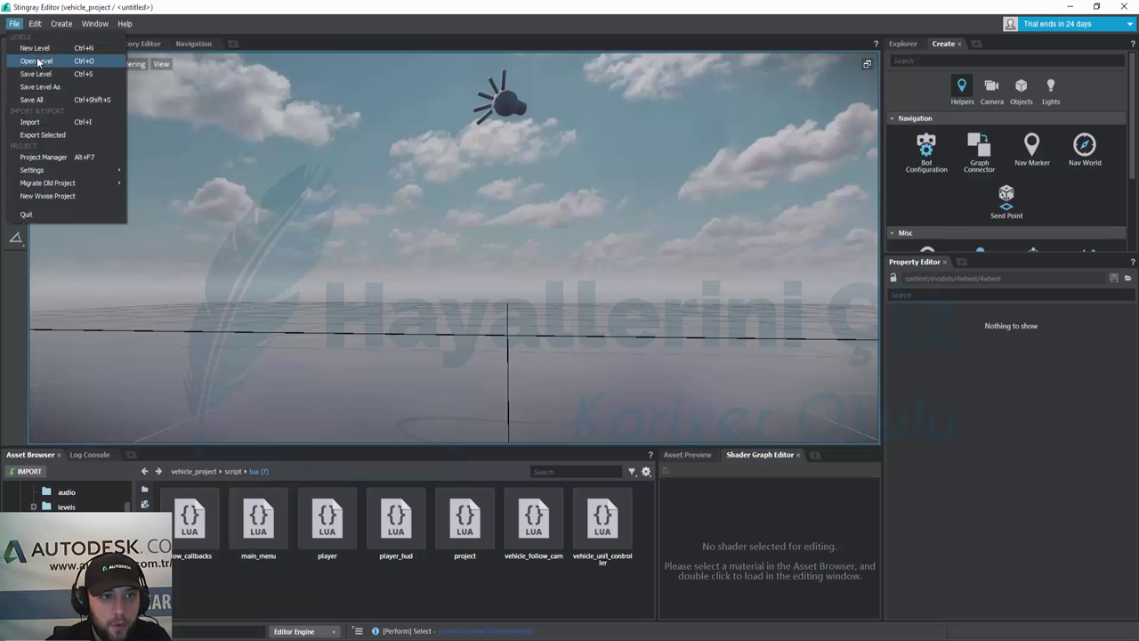
Step: Open the content/levels/vehicle level from the Open Level dialog
{"action": "left_click", "coordinate": [35, 62]}
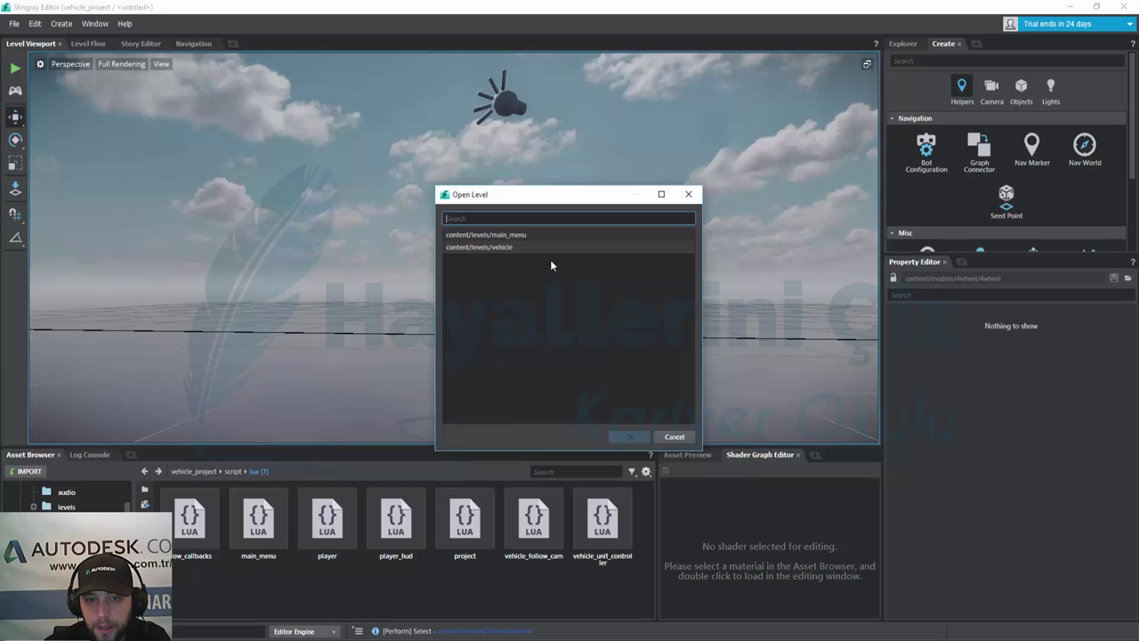
{"action": "double_click", "coordinate": [504, 247]}
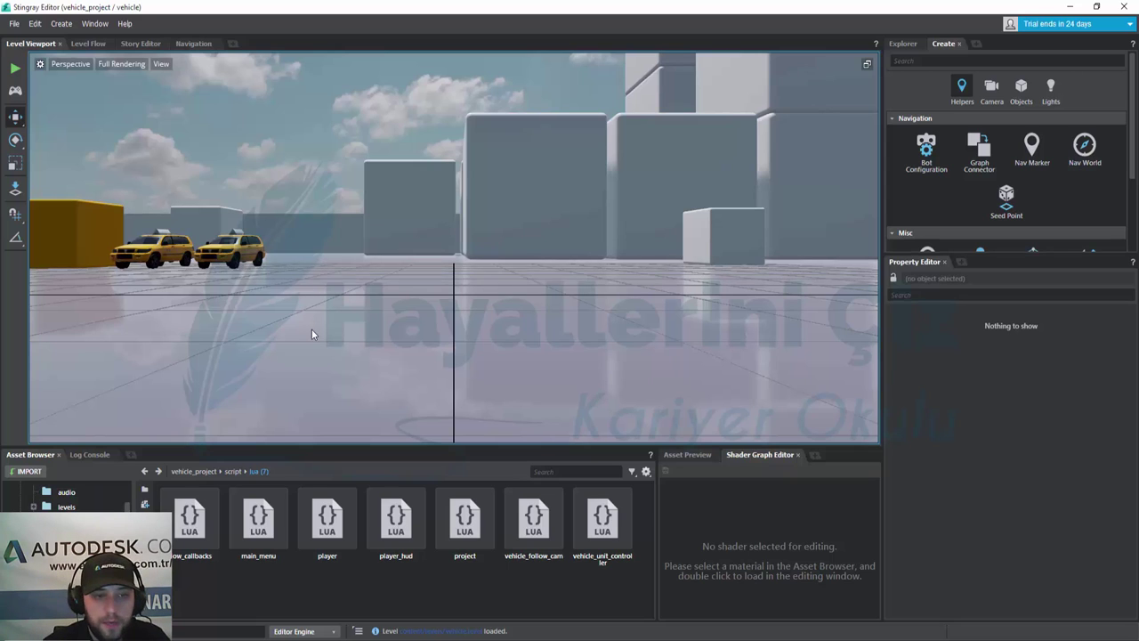
{"action": "left_click", "coordinate": [14, 72]}
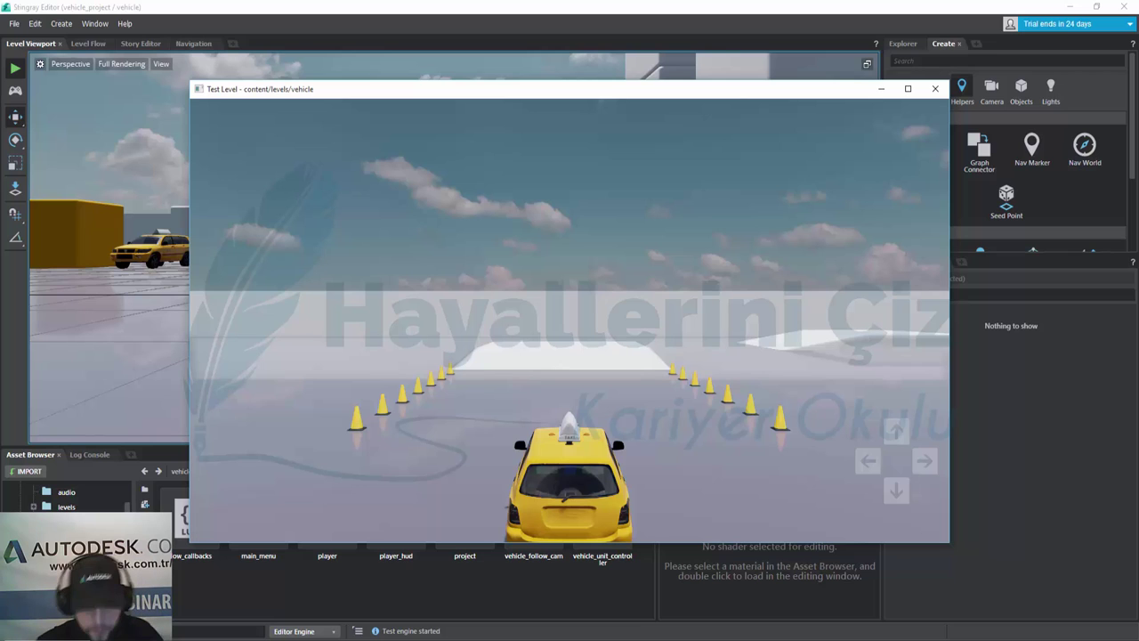
{"action": "key", "text": "Escape"}
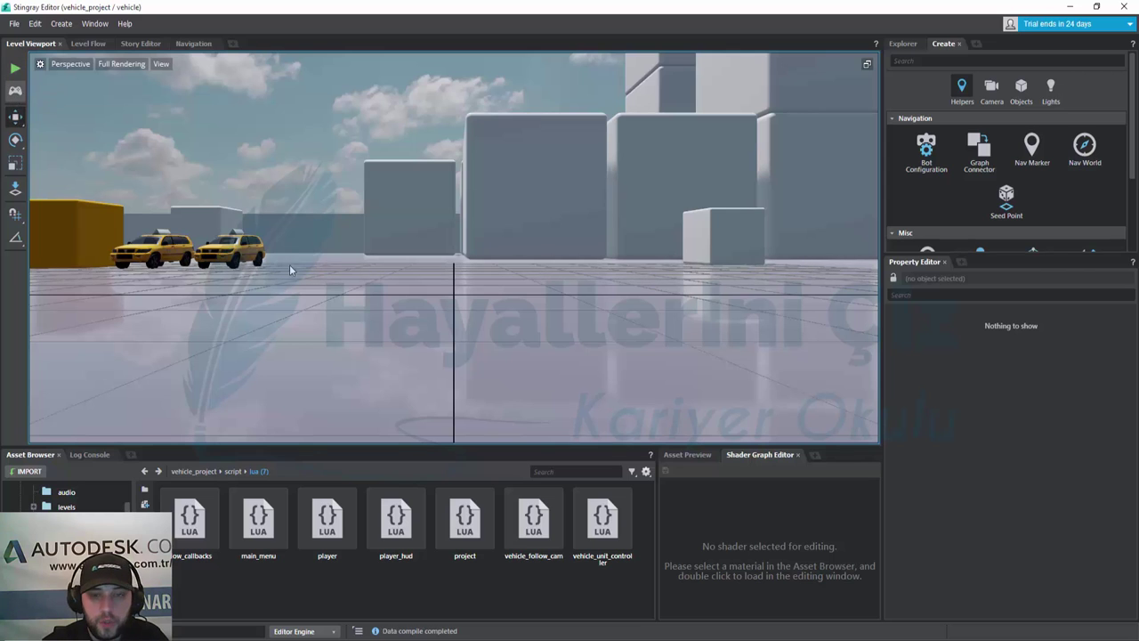
{"action": "key", "text": "ctrl+F8"}
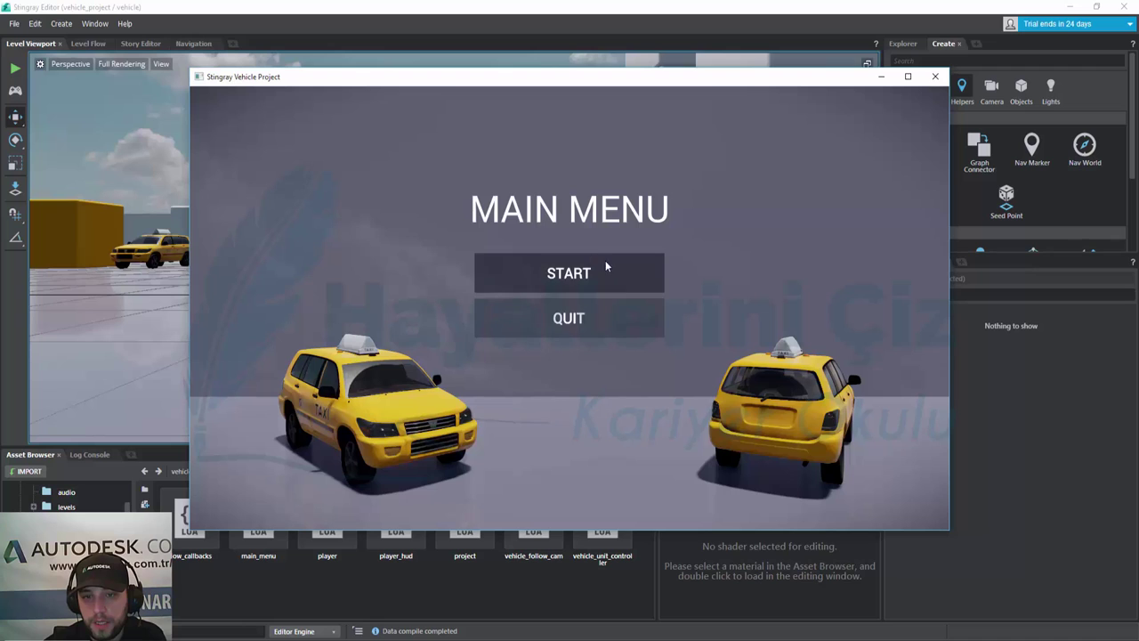
Step: Start the vehicle game and drive the taxi right past the cones onto the white platform
{"action": "left_click", "coordinate": [569, 273]}
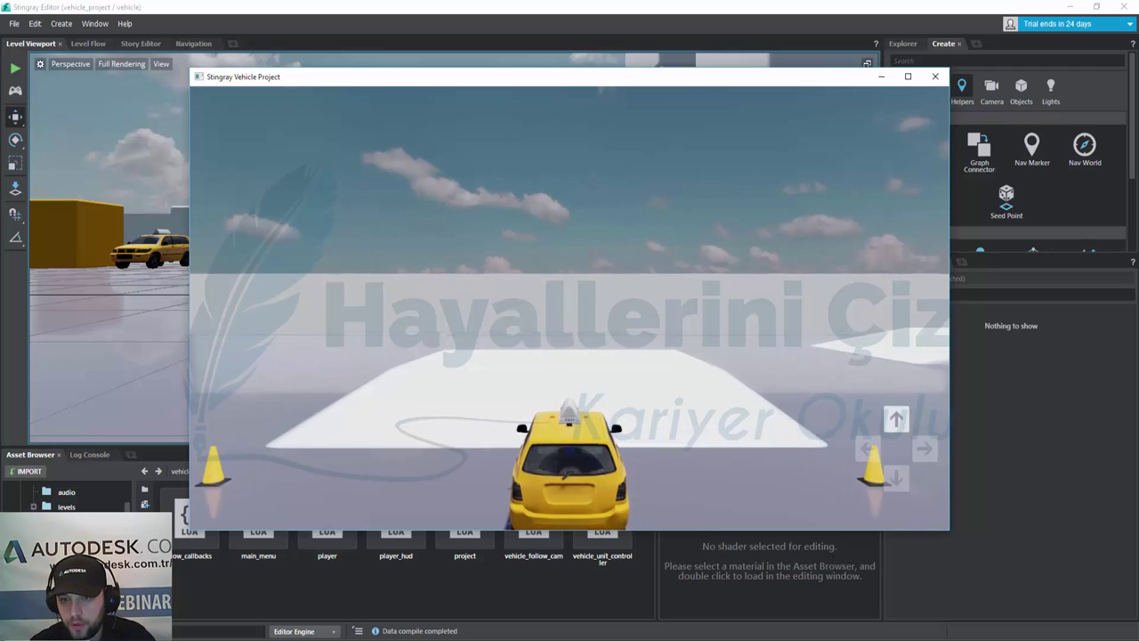
{"action": "key", "text": "Right"}
{"action": "key", "text": "Up"}
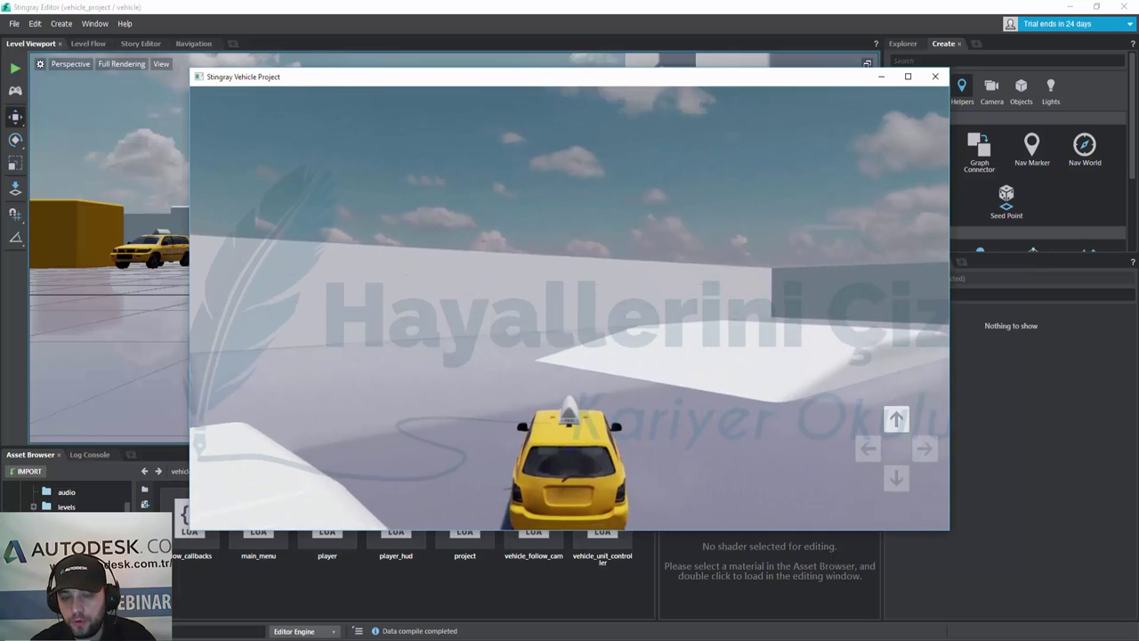
{"action": "key", "text": "Right"}
{"action": "key", "text": "Up"}
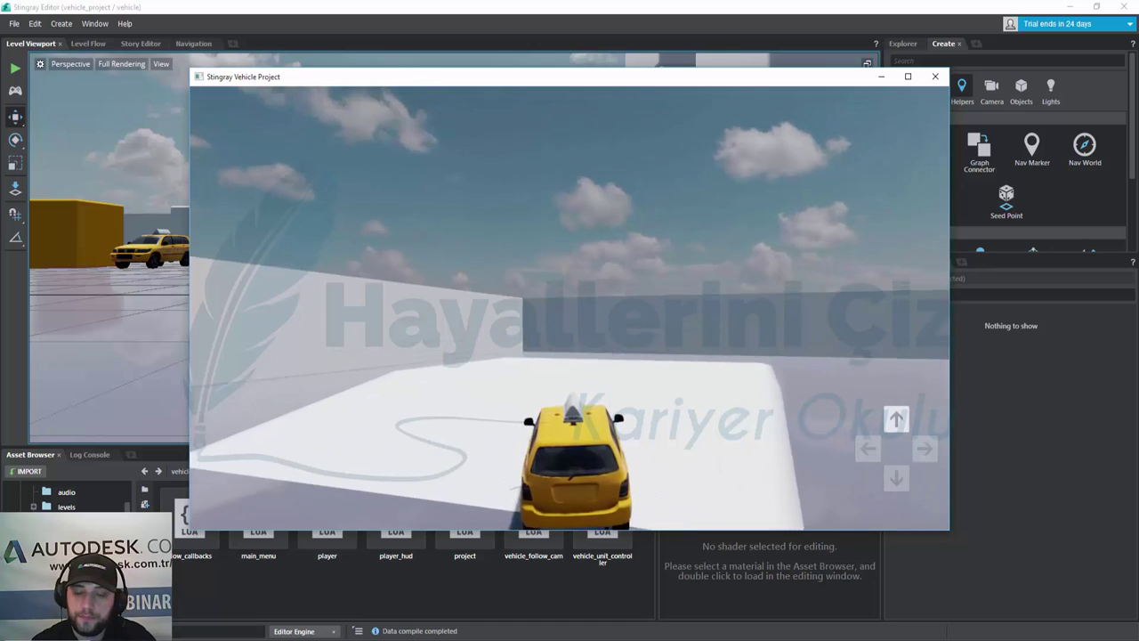
{"action": "key", "text": "Right"}
{"action": "key", "text": "Up"}
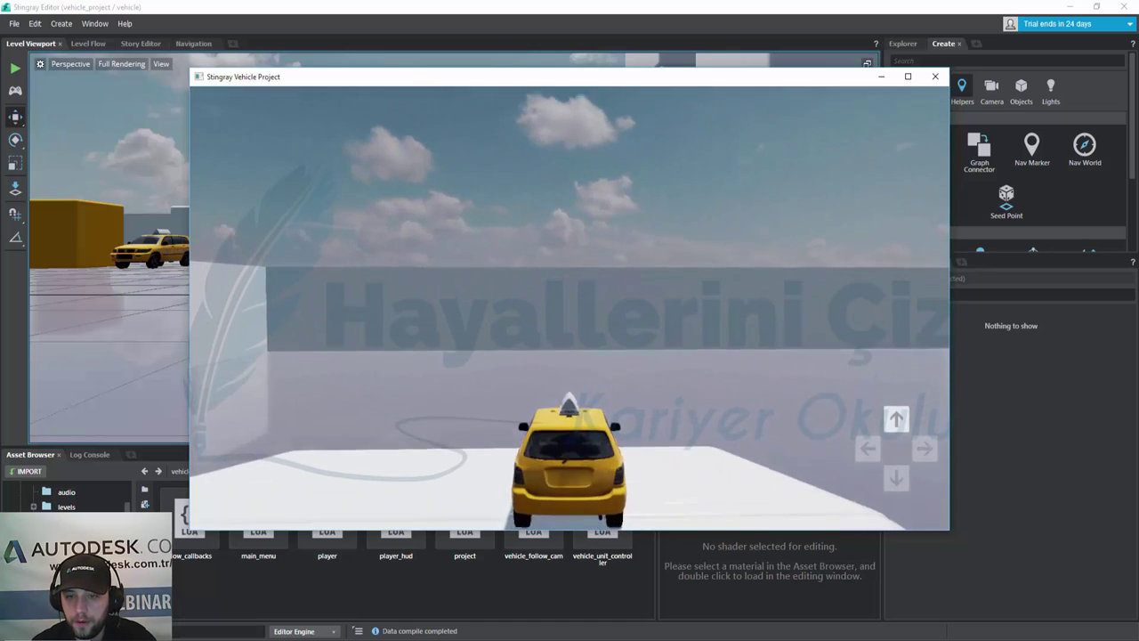
{"action": "key", "text": "Right"}
{"action": "key", "text": "Up"}
{"action": "key", "text": "Right"}
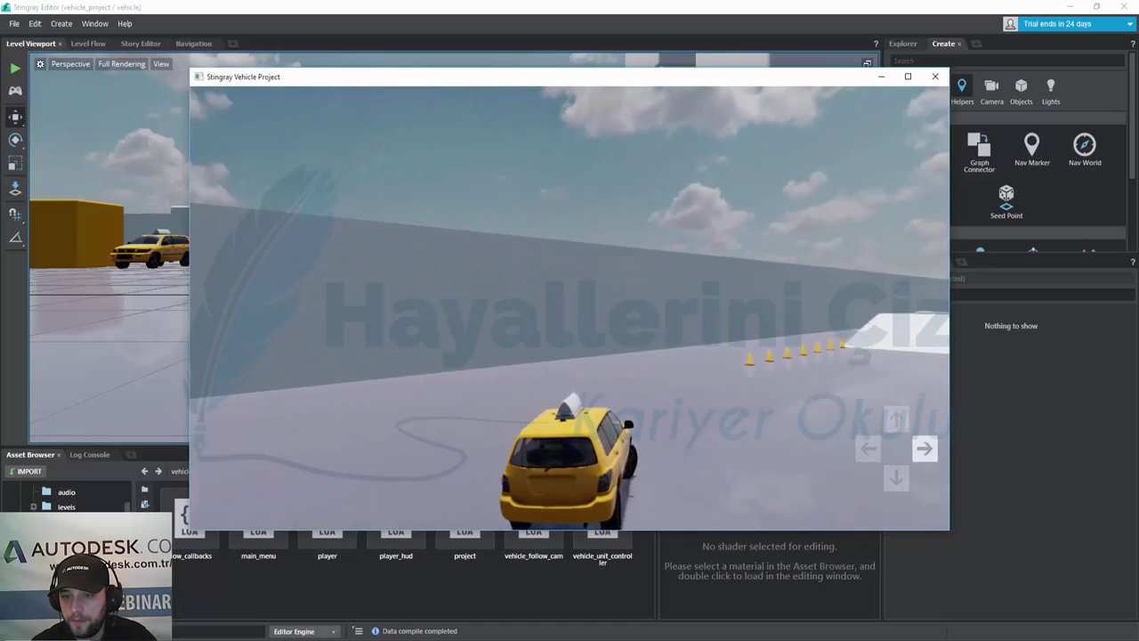
{"action": "key", "text": "Up"}
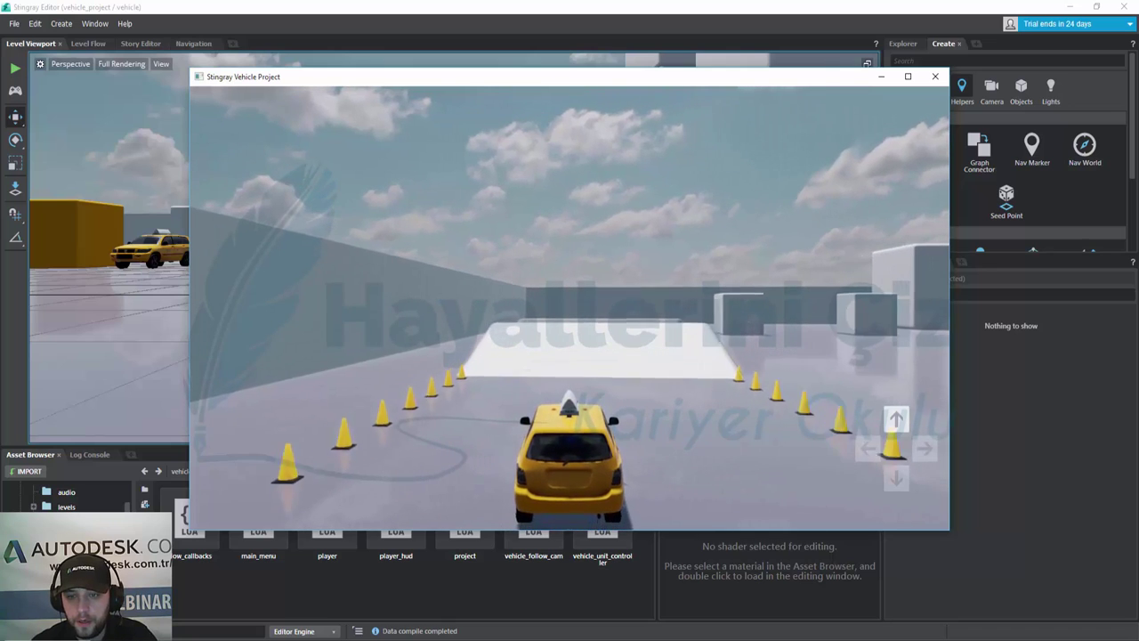
{"action": "key", "text": "Right"}
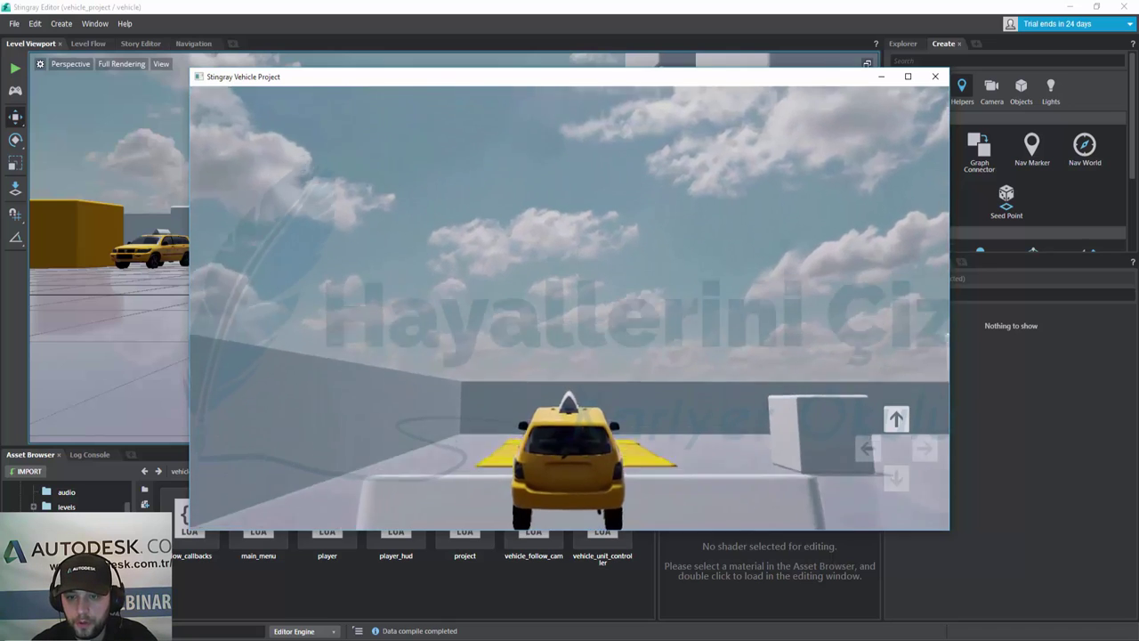
Step: Drive the taxi over the yellow ramp, weaving between the white blocks along the wall
{"action": "key", "text": "Left"}
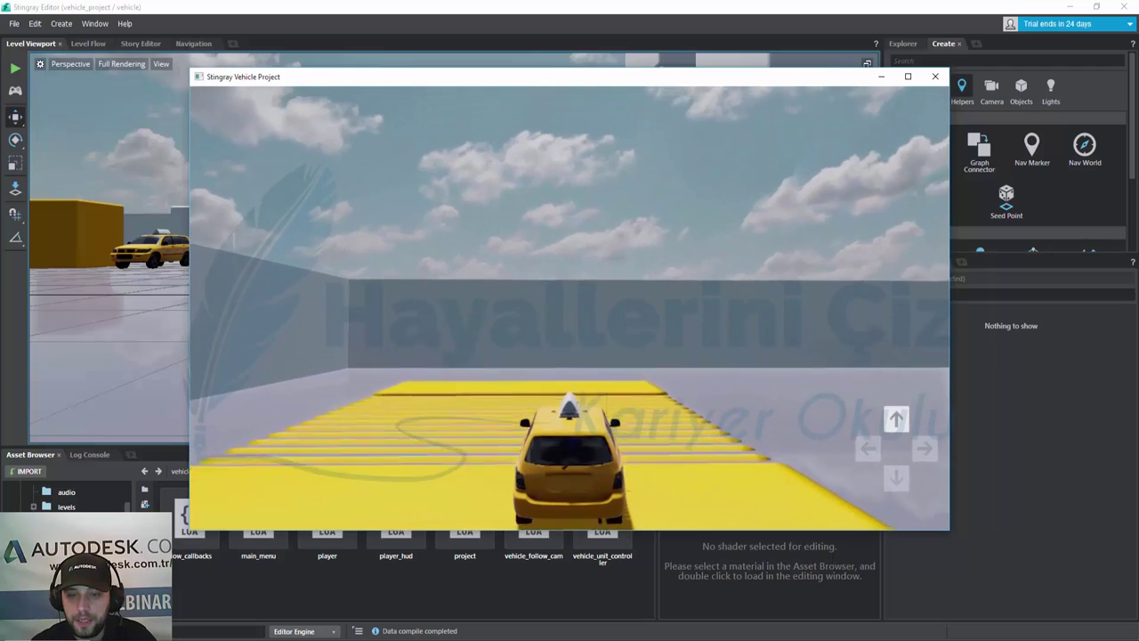
{"action": "key", "text": "Right"}
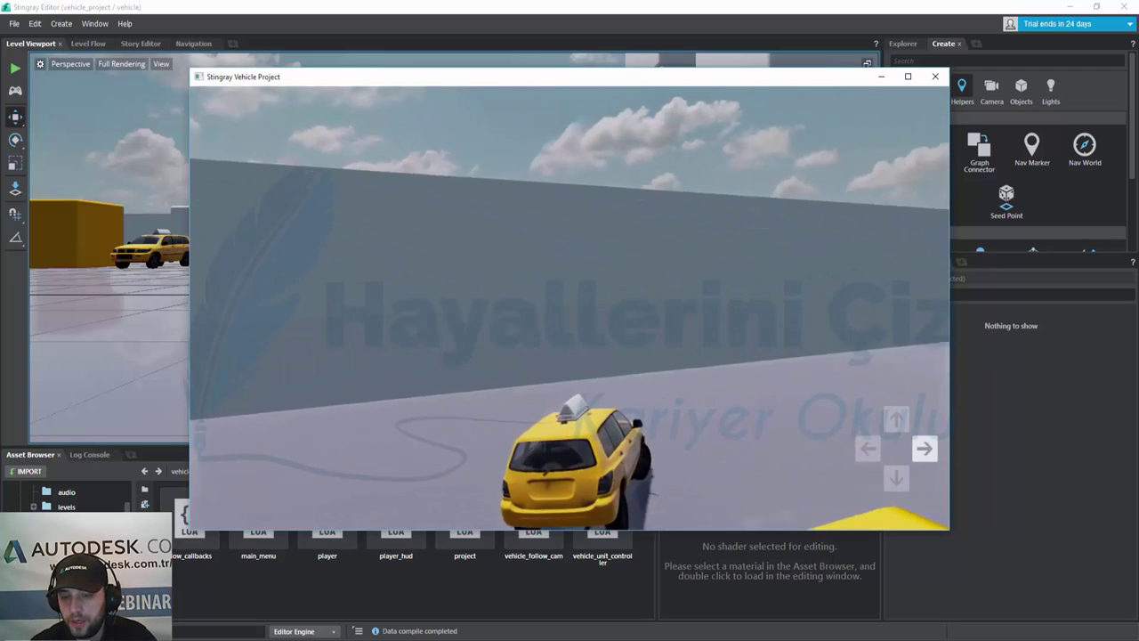
{"action": "key", "text": "Up"}
{"action": "key", "text": "Right"}
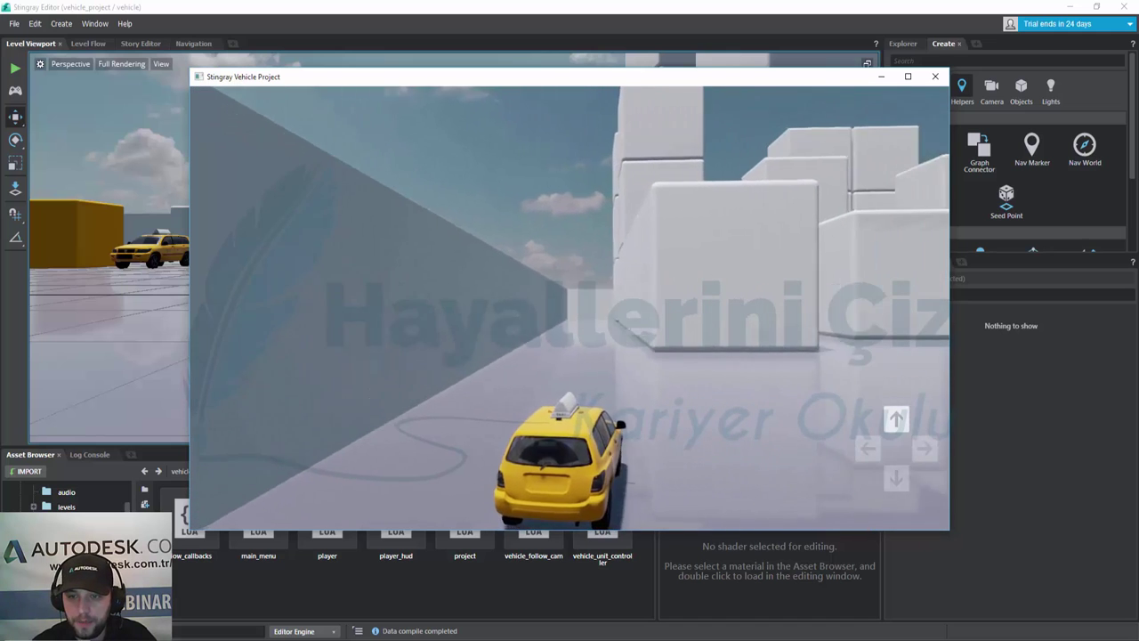
{"action": "key", "text": "Left"}
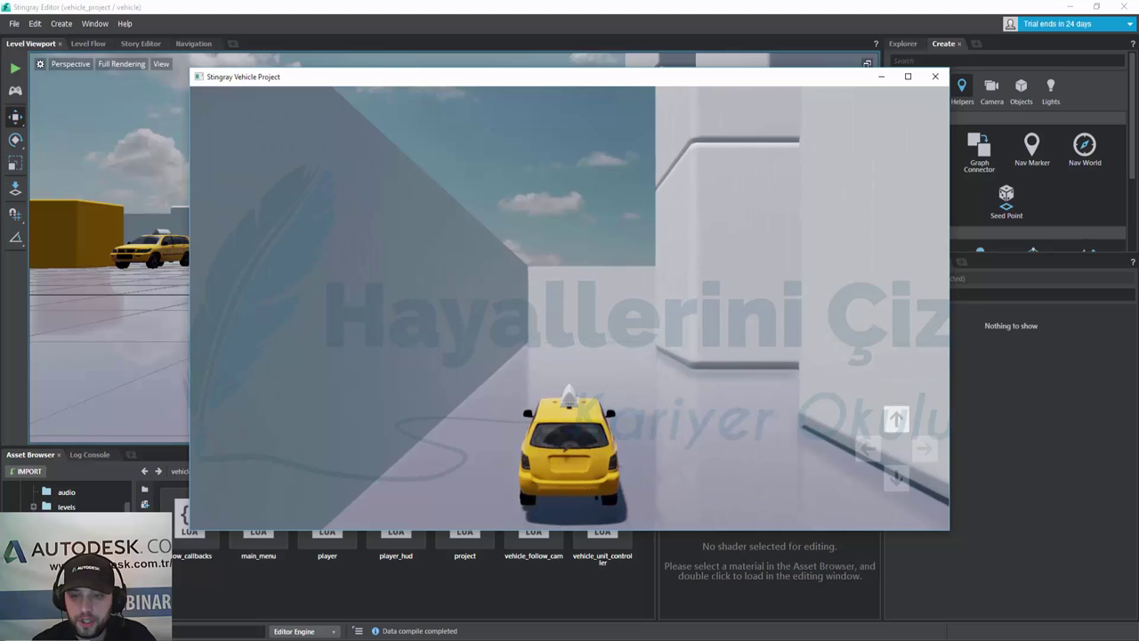
{"action": "key", "text": "Right"}
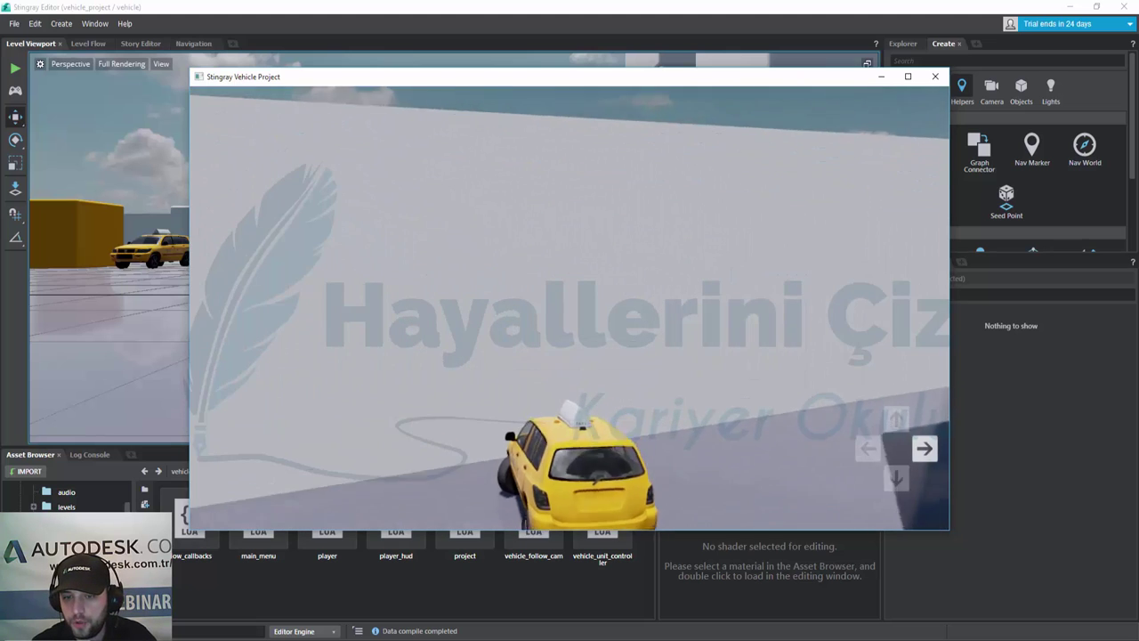
{"action": "key", "text": "Left"}
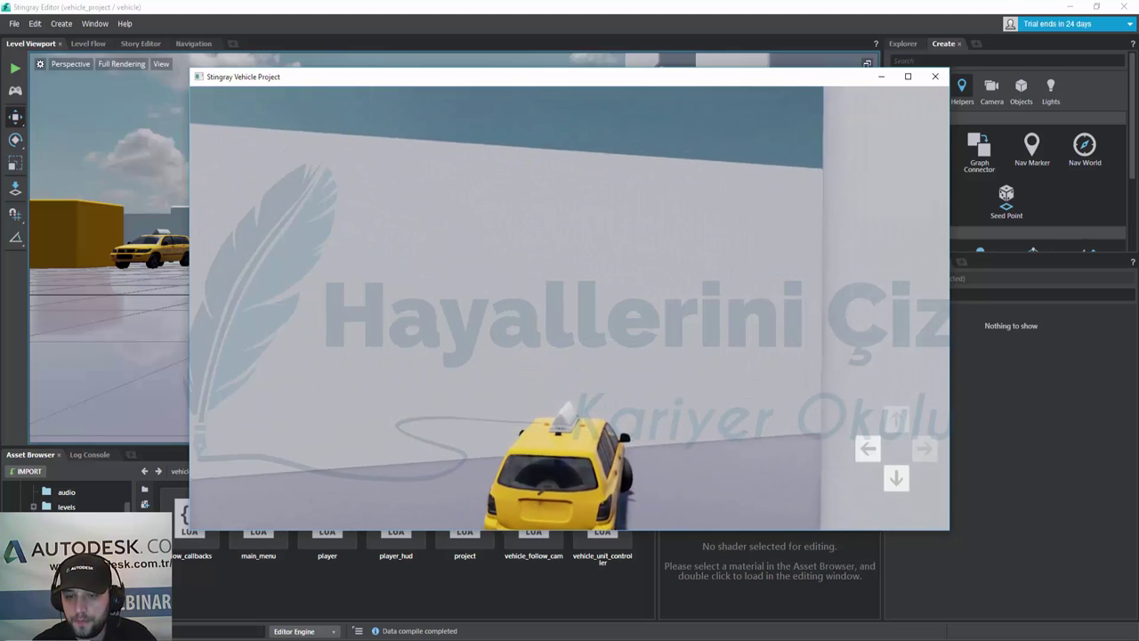
{"action": "key", "text": "Right"}
{"action": "key", "text": "Up"}
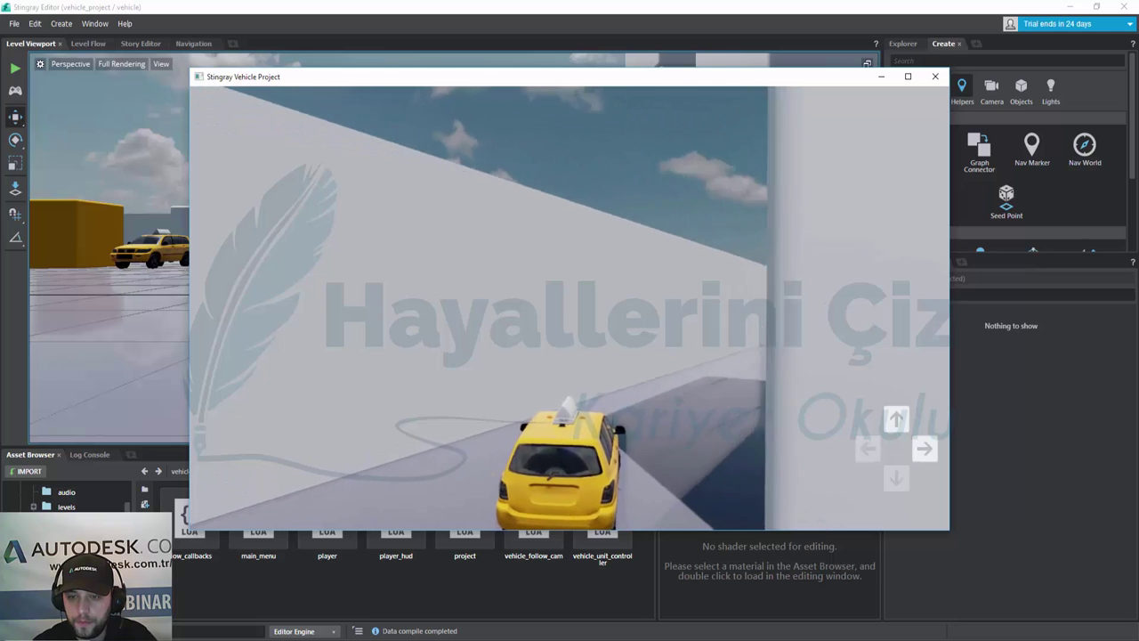
{"action": "key", "text": "Left"}
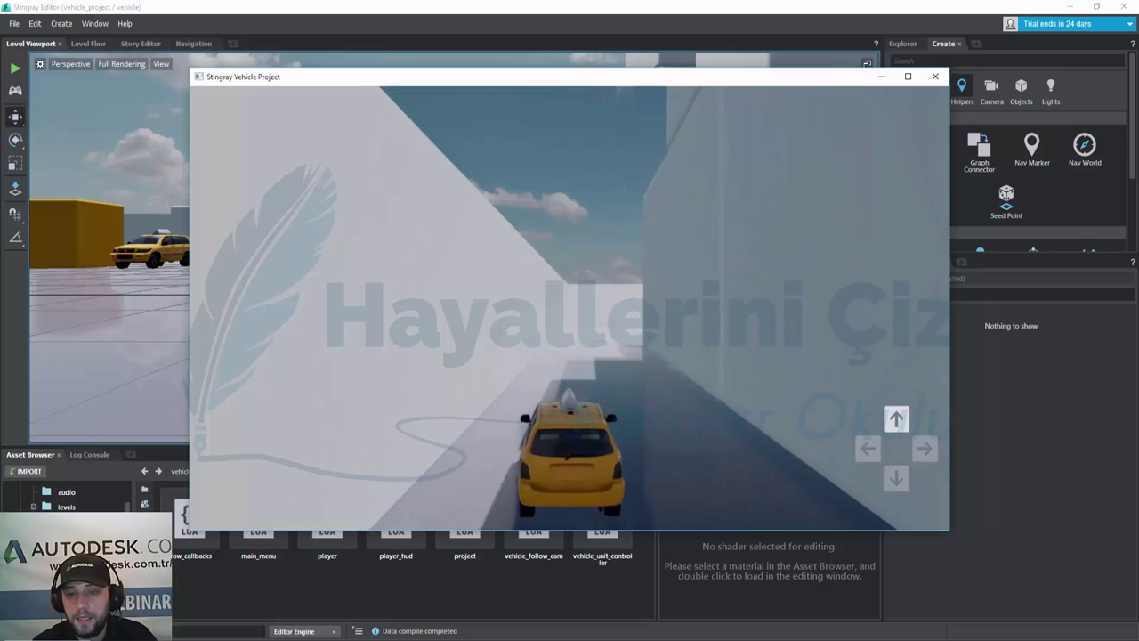
{"action": "key", "text": "Right"}
{"action": "key", "text": "Right"}
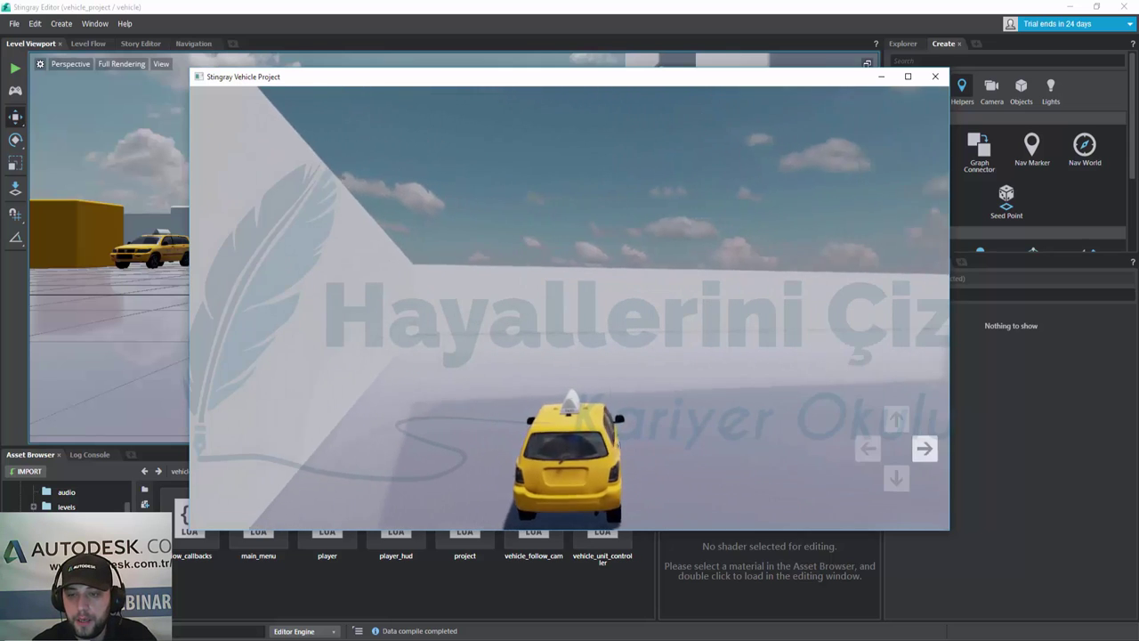
{"action": "key", "text": "Right"}
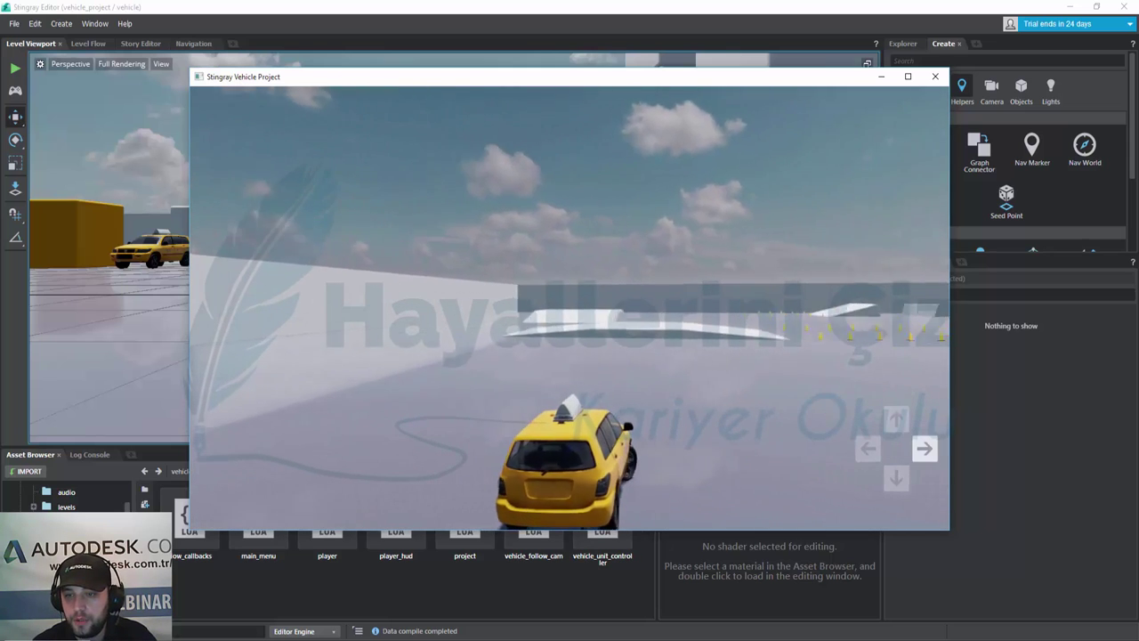
Step: Steer the taxi past the cones and back up the yellow ramp
{"action": "key", "text": "Up"}
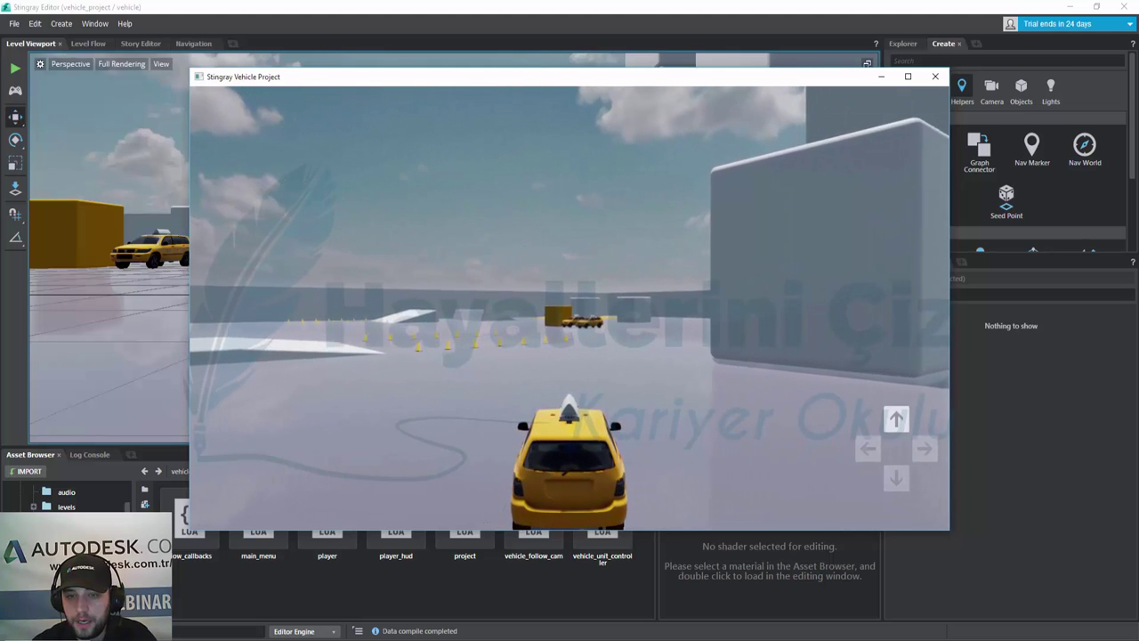
{"action": "key", "text": "Left"}
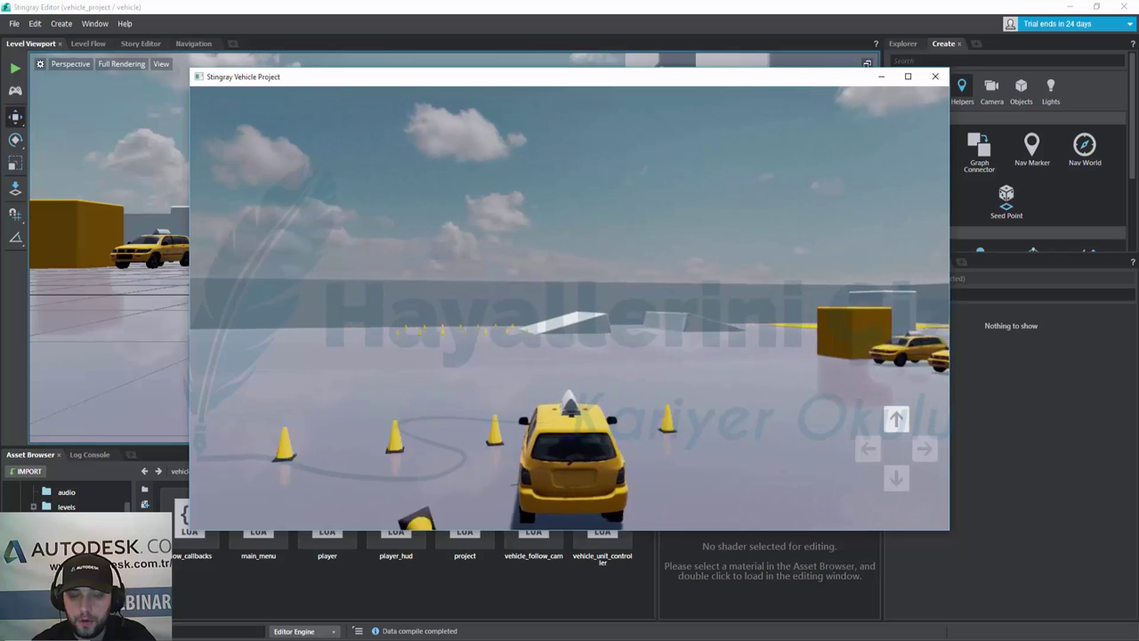
{"action": "key", "text": "Left"}
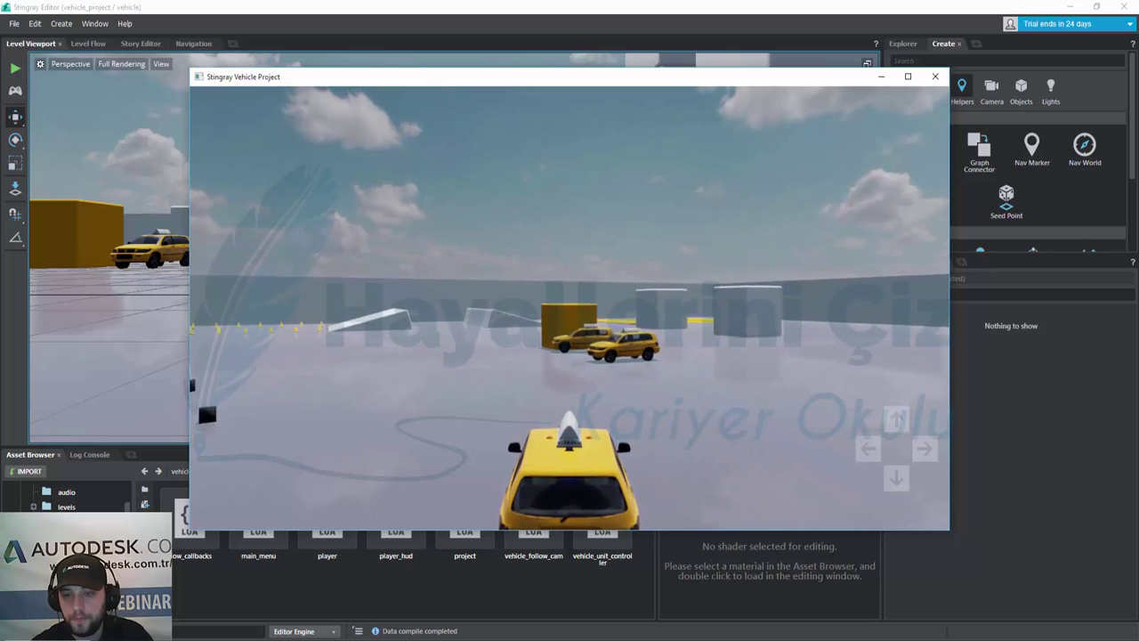
{"action": "key", "text": "Up"}
{"action": "key", "text": "Right"}
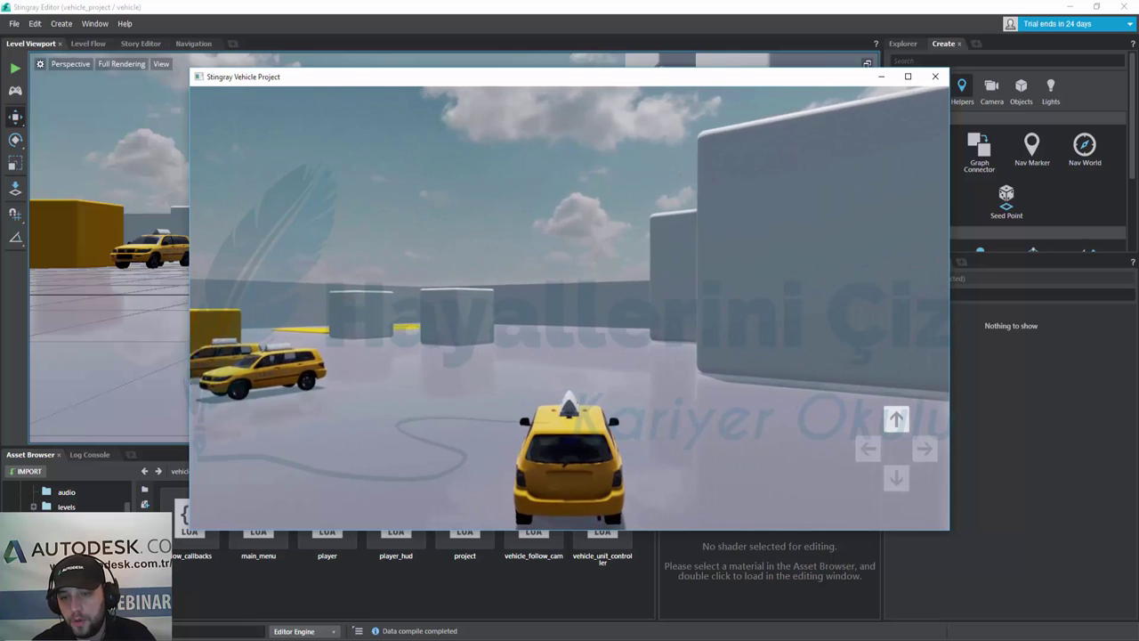
{"action": "key", "text": "Left"}
{"action": "key", "text": "Right"}
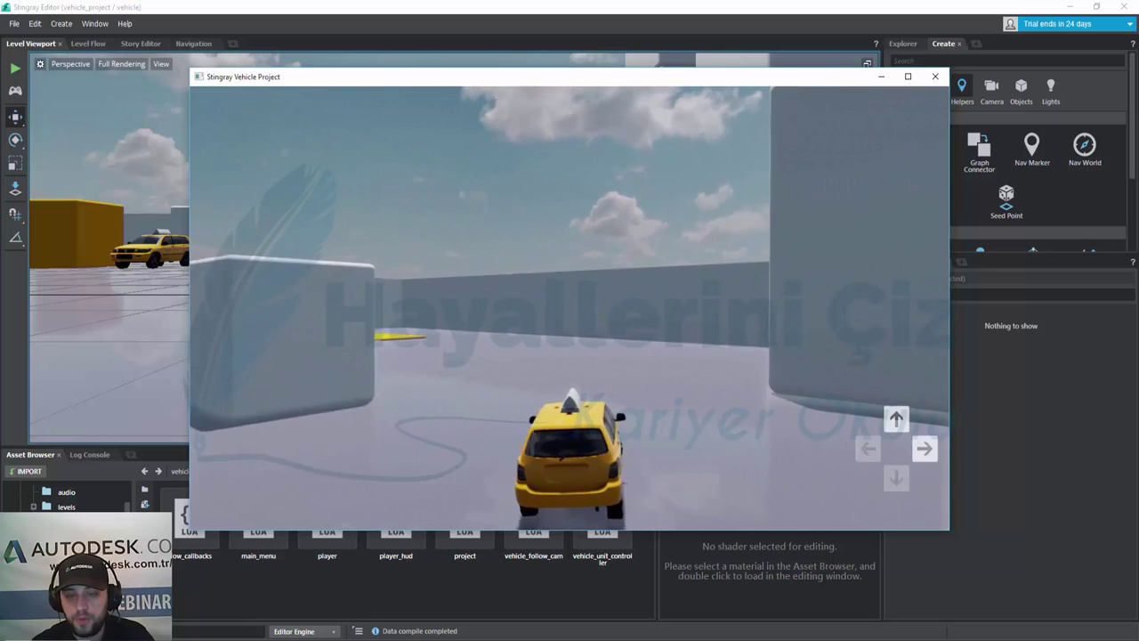
{"action": "key", "text": "Left"}
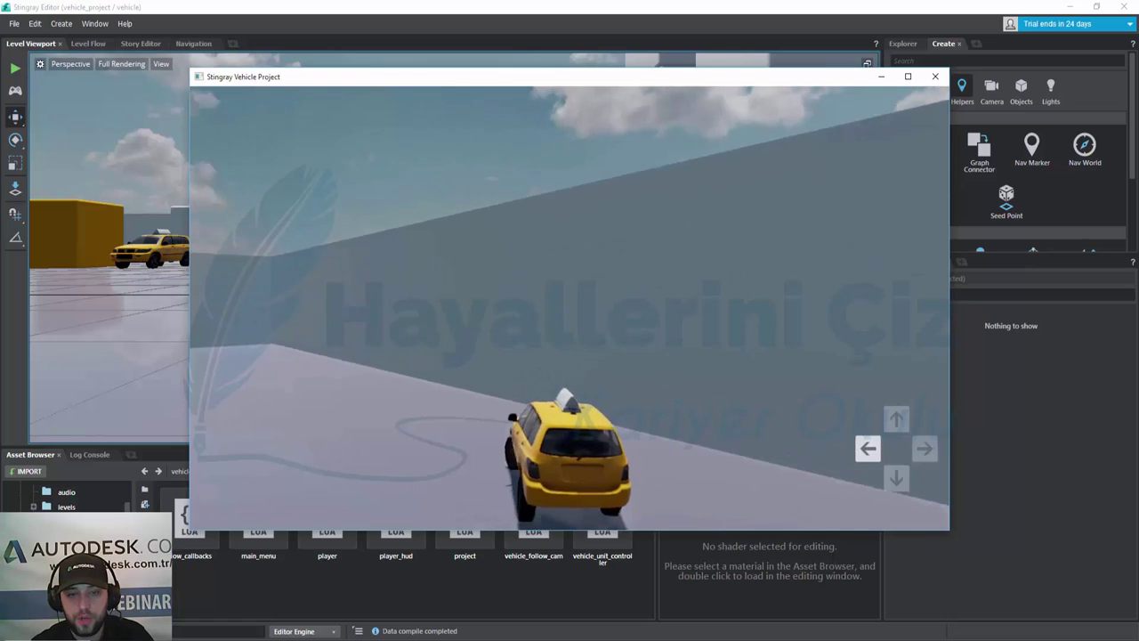
{"action": "key", "text": "Up"}
{"action": "key", "text": "Left"}
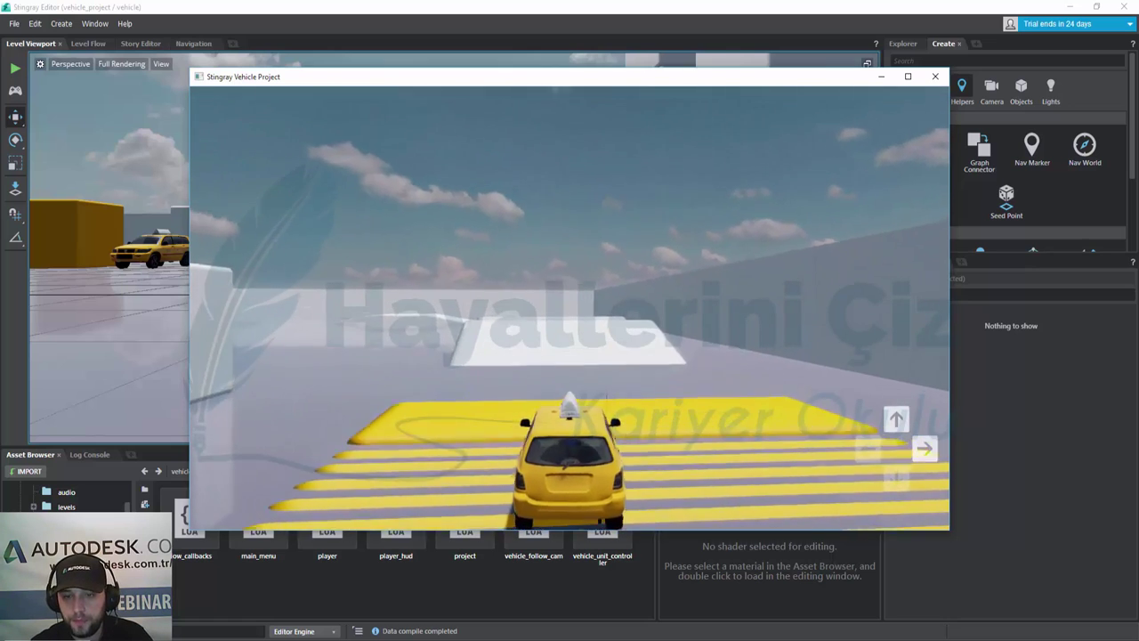
{"action": "key", "text": "Left"}
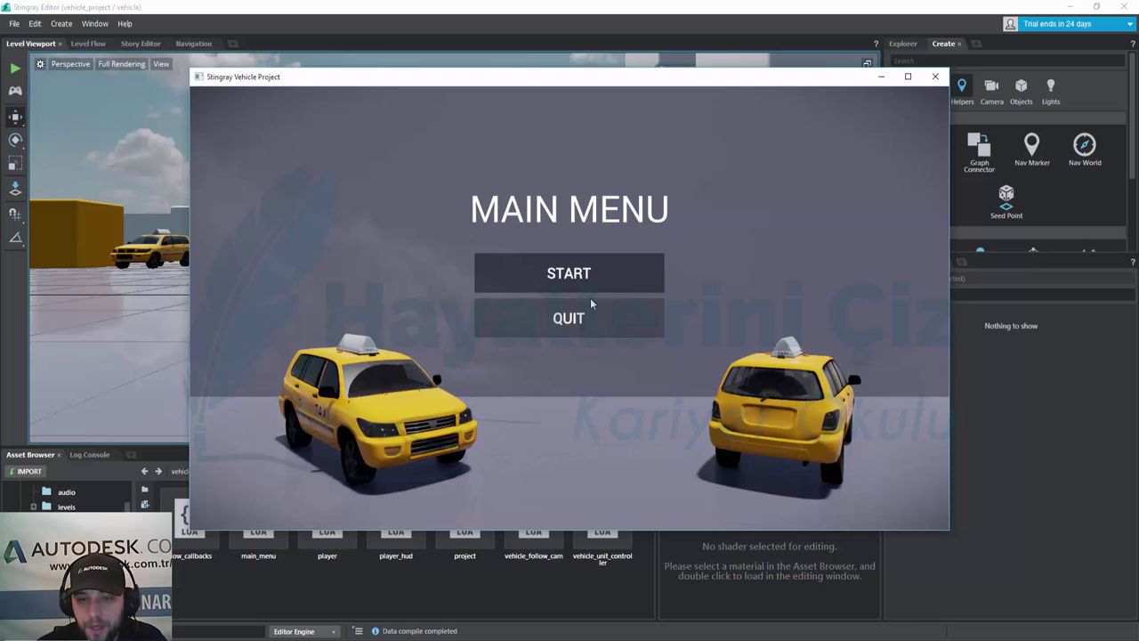
Step: Quit the game and fly the viewport around the cones, white blocks, grid and taxis
{"action": "left_click", "coordinate": [559, 322]}
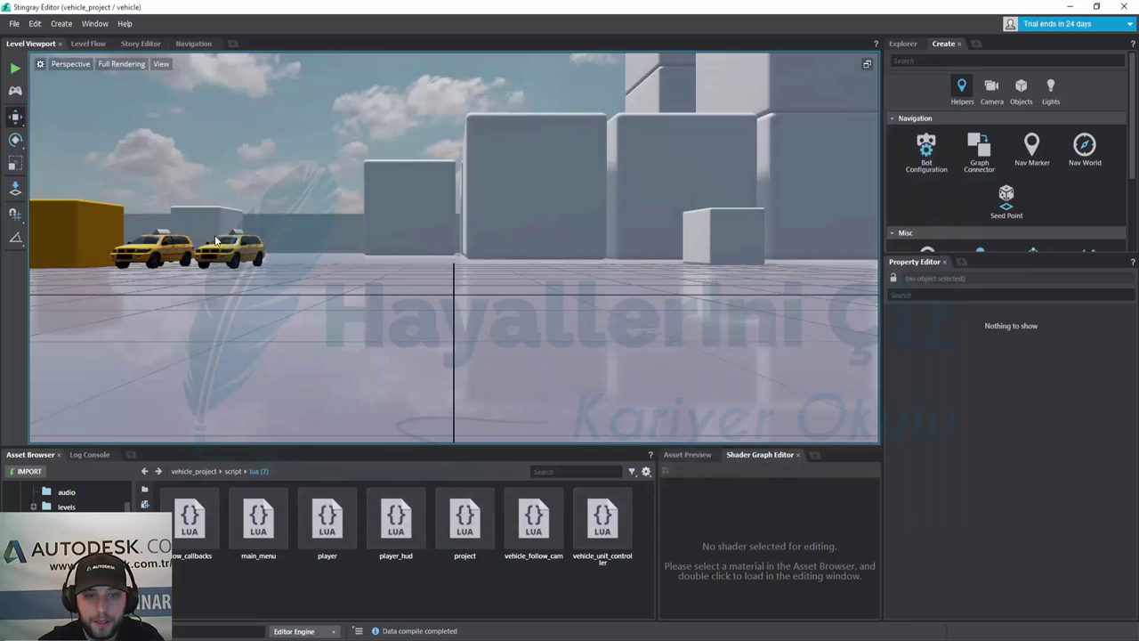
{"action": "mouse_move", "coordinate": [190, 257]}
{"action": "left_mouse_down", "text": "alt"}
{"action": "mouse_move", "coordinate": [658, 242]}
{"action": "mouse_move", "coordinate": [396, 254]}
{"action": "left_mouse_up", "text": "alt"}
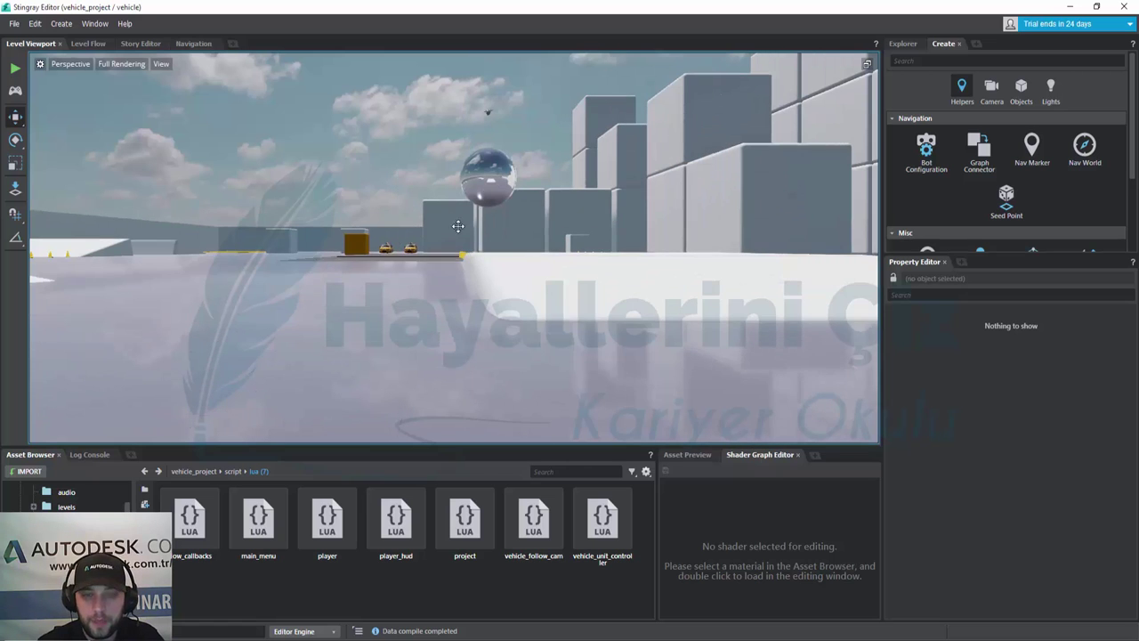
{"action": "left_click_drag", "start_coordinate": [457, 226], "coordinate": [481, 288], "text": "alt"}
{"action": "mouse_move", "coordinate": [470, 239]}
{"action": "middle_mouse_down", "text": "alt"}
{"action": "mouse_move", "coordinate": [766, 302]}
{"action": "mouse_move", "coordinate": [545, 243]}
{"action": "middle_mouse_up", "text": "alt"}
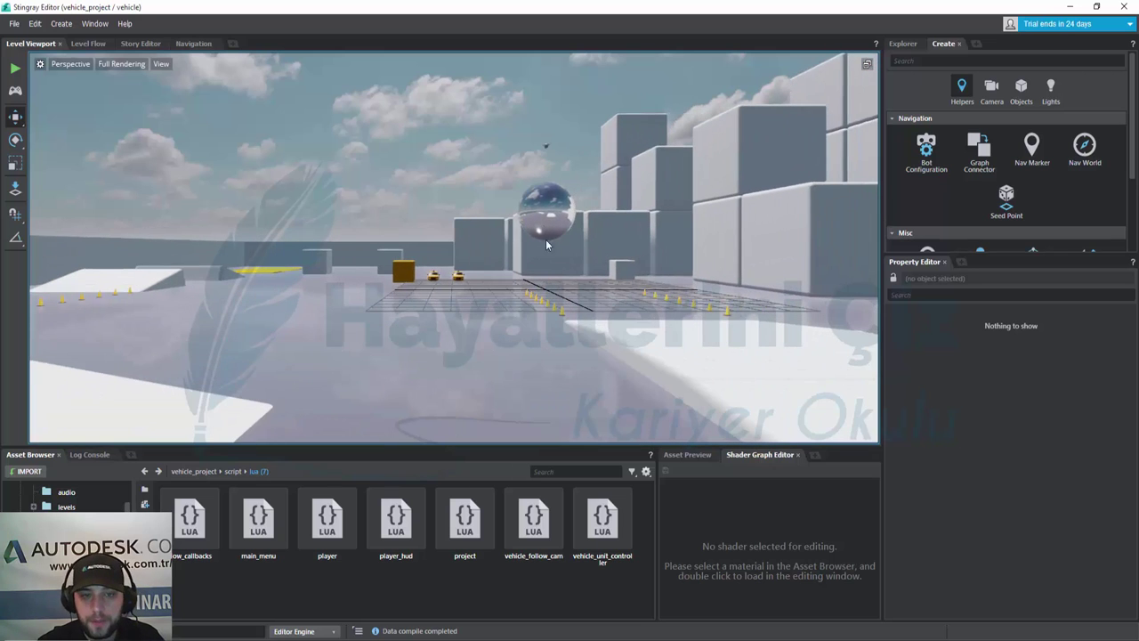
{"action": "mouse_move", "coordinate": [114, 360]}
{"action": "middle_mouse_down", "text": "alt"}
{"action": "mouse_move", "coordinate": [482, 248]}
{"action": "mouse_move", "coordinate": [382, 405]}
{"action": "middle_mouse_up", "text": "alt"}
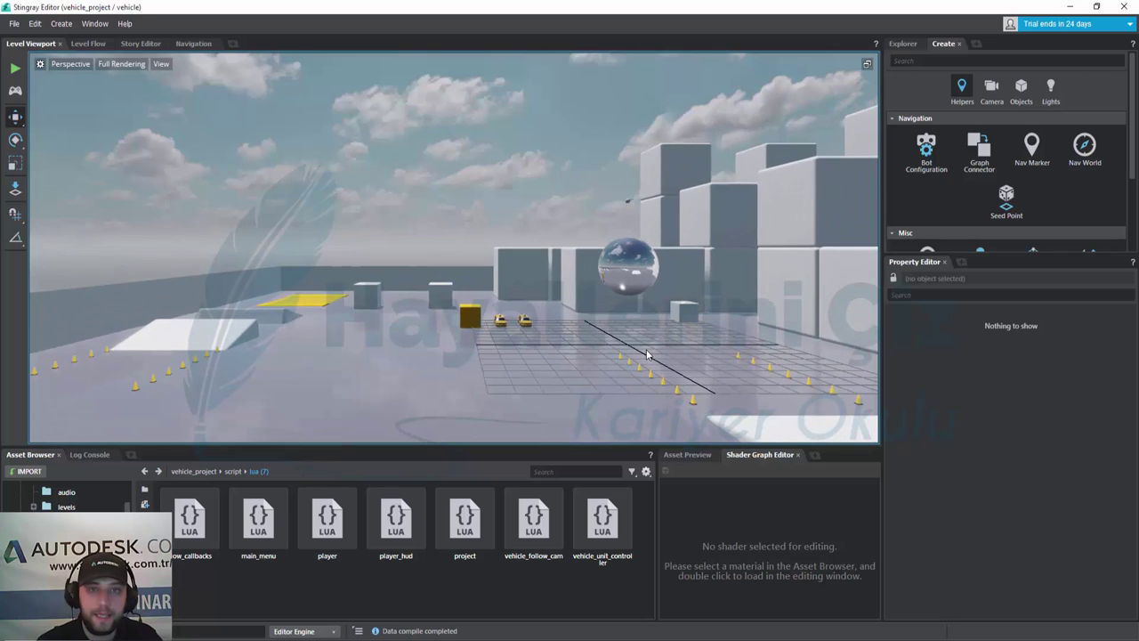
{"action": "mouse_move", "coordinate": [672, 314]}
{"action": "middle_mouse_down", "text": "alt"}
{"action": "mouse_move", "coordinate": [534, 267]}
{"action": "mouse_move", "coordinate": [451, 193]}
{"action": "mouse_move", "coordinate": [308, 188]}
{"action": "mouse_move", "coordinate": [700, 196]}
{"action": "mouse_move", "coordinate": [525, 271]}
{"action": "middle_mouse_up", "text": "alt"}
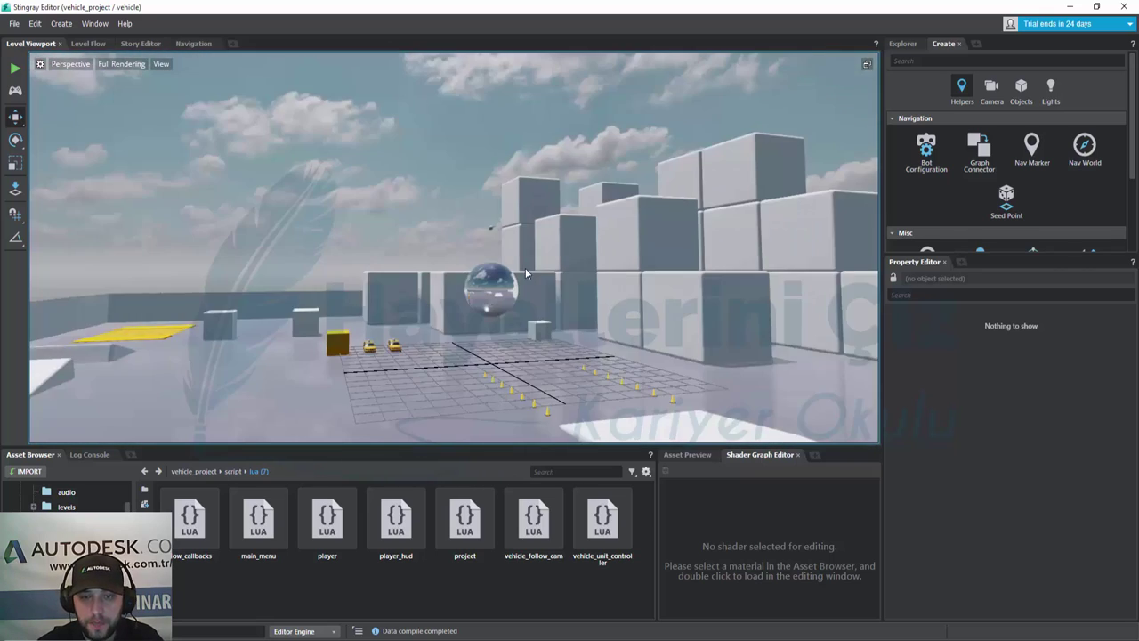
{"action": "right_click_drag", "start_coordinate": [525, 267], "coordinate": [571, 341], "text": "alt"}
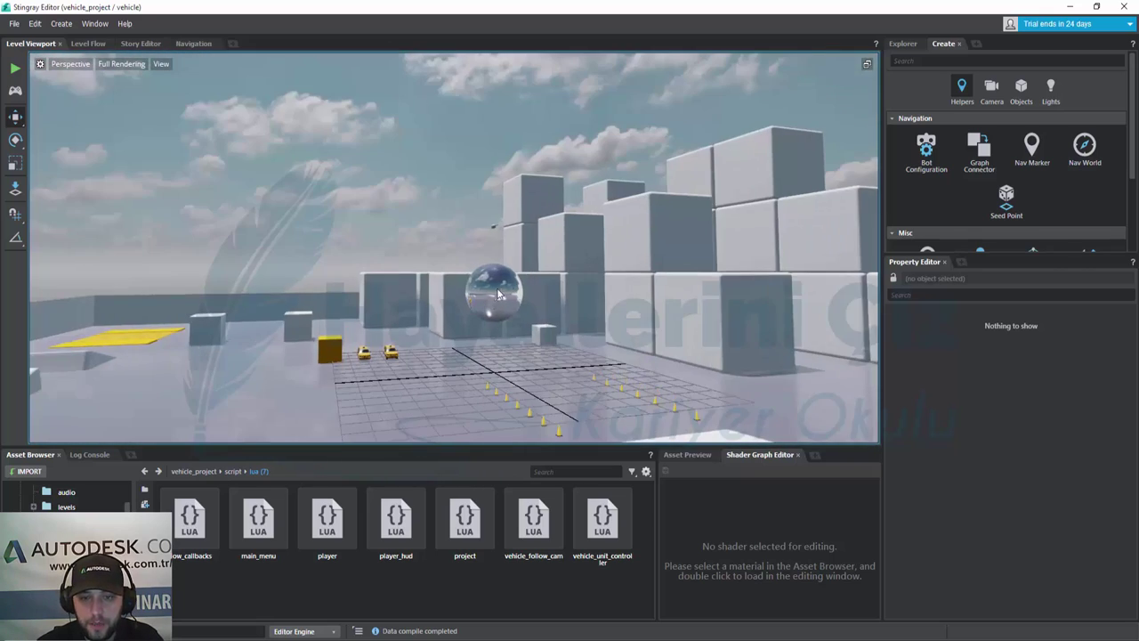
{"action": "mouse_move", "coordinate": [571, 342]}
{"action": "left_mouse_down", "text": "alt"}
{"action": "mouse_move", "coordinate": [572, 328]}
{"action": "mouse_move", "coordinate": [613, 342]}
{"action": "left_mouse_up", "text": "alt"}
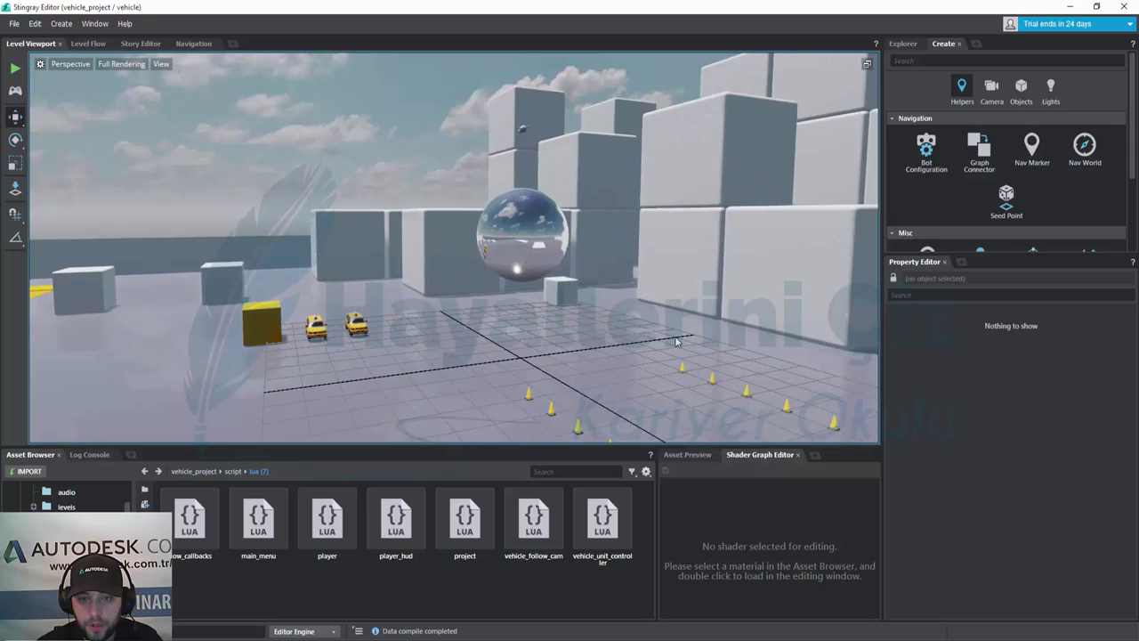
{"action": "mouse_move", "coordinate": [601, 324]}
{"action": "right_mouse_down"}
{"action": "mouse_move", "coordinate": [730, 329]}
{"action": "mouse_move", "coordinate": [605, 322]}
{"action": "right_mouse_up"}
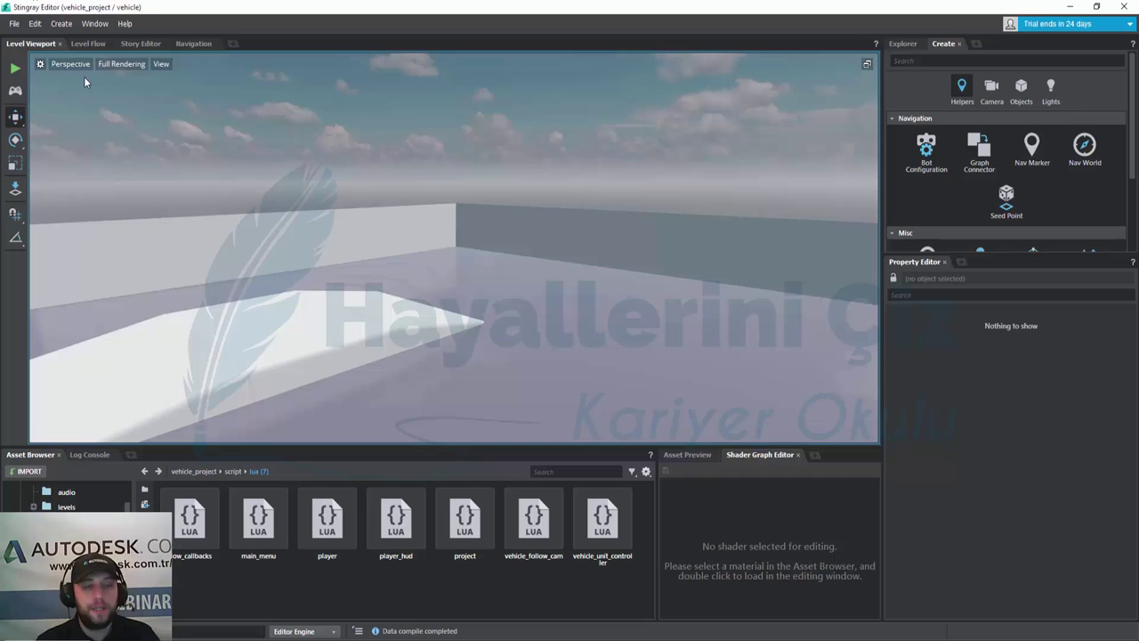
Step: Reload content/levels/vehicle, turn the view to the cones, and start a Test Level run
{"action": "left_click", "coordinate": [15, 24]}
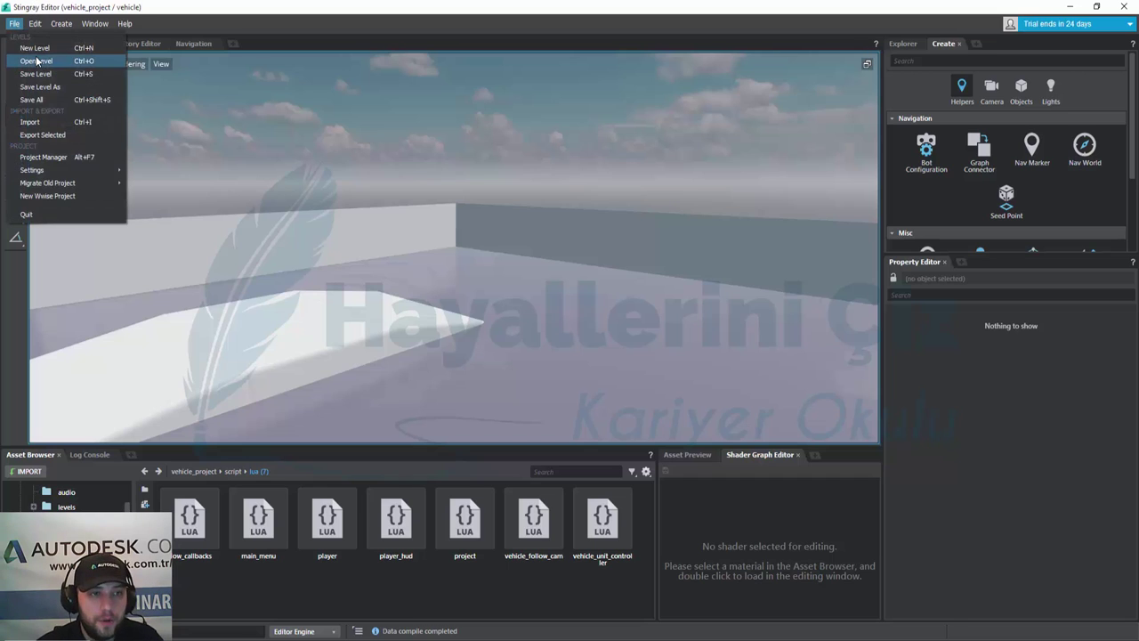
{"action": "left_click", "coordinate": [35, 60]}
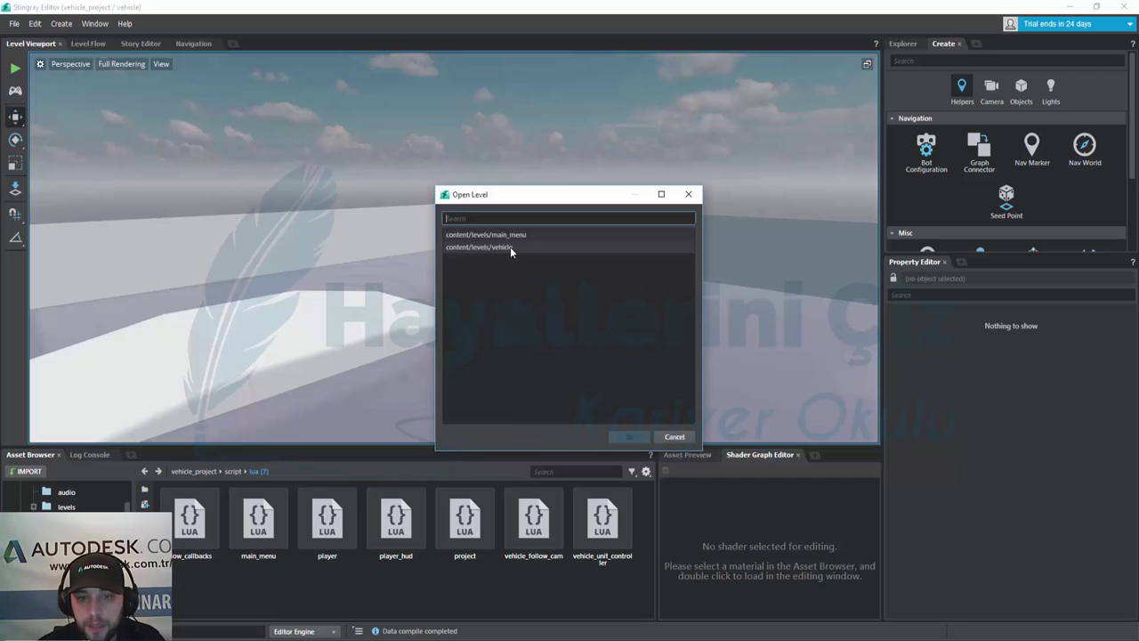
{"action": "double_click", "coordinate": [510, 247]}
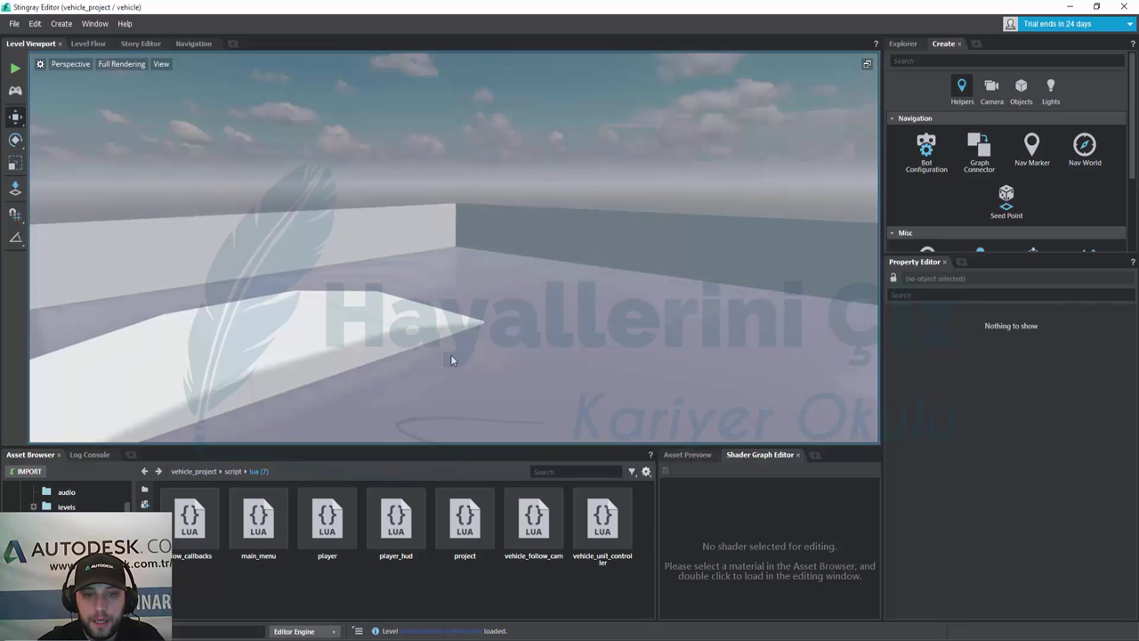
{"action": "mouse_move", "coordinate": [456, 355]}
{"action": "right_mouse_down"}
{"action": "mouse_move", "coordinate": [510, 321]}
{"action": "mouse_move", "coordinate": [2, 18]}
{"action": "right_mouse_up"}
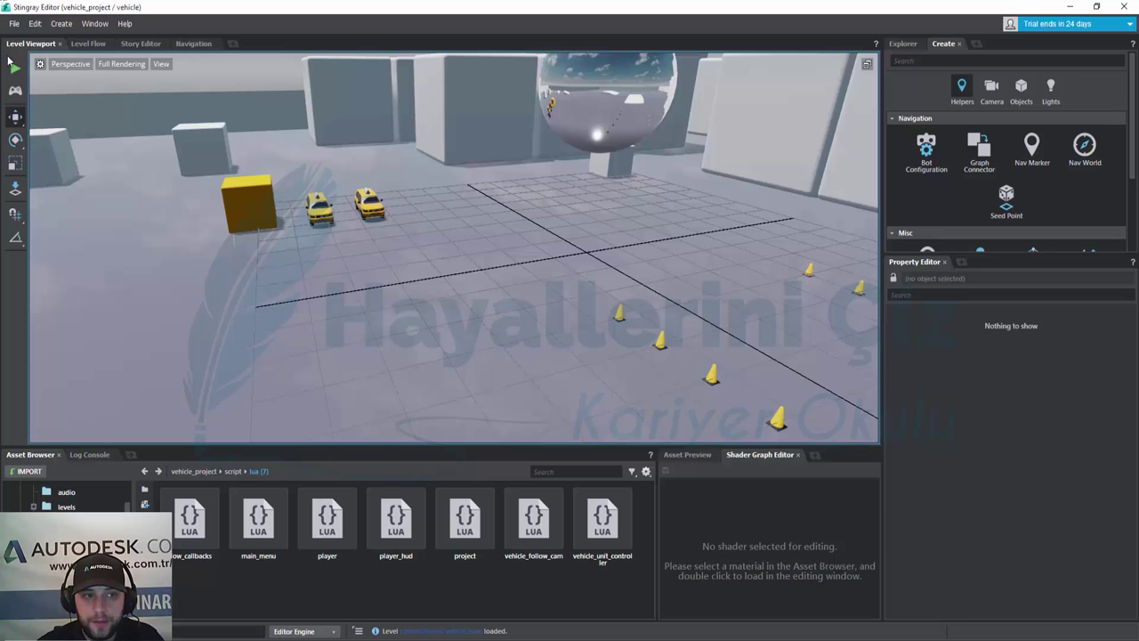
{"action": "left_click", "coordinate": [13, 65]}
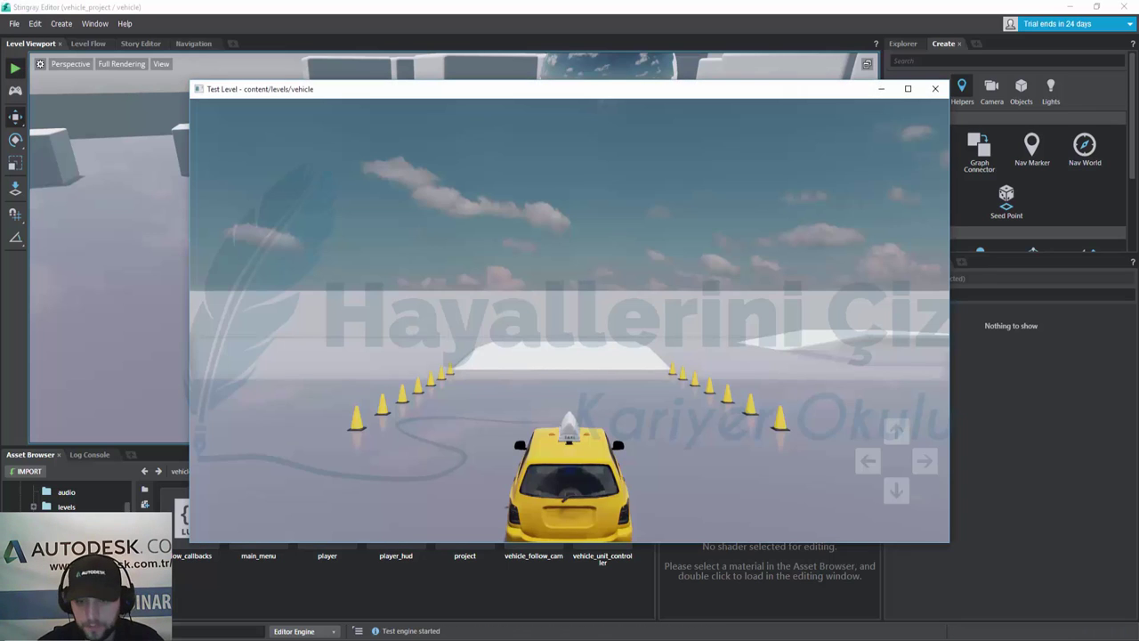
Step: Drive the taxi onto the white platform and between the walls
{"action": "key", "text": "Up"}
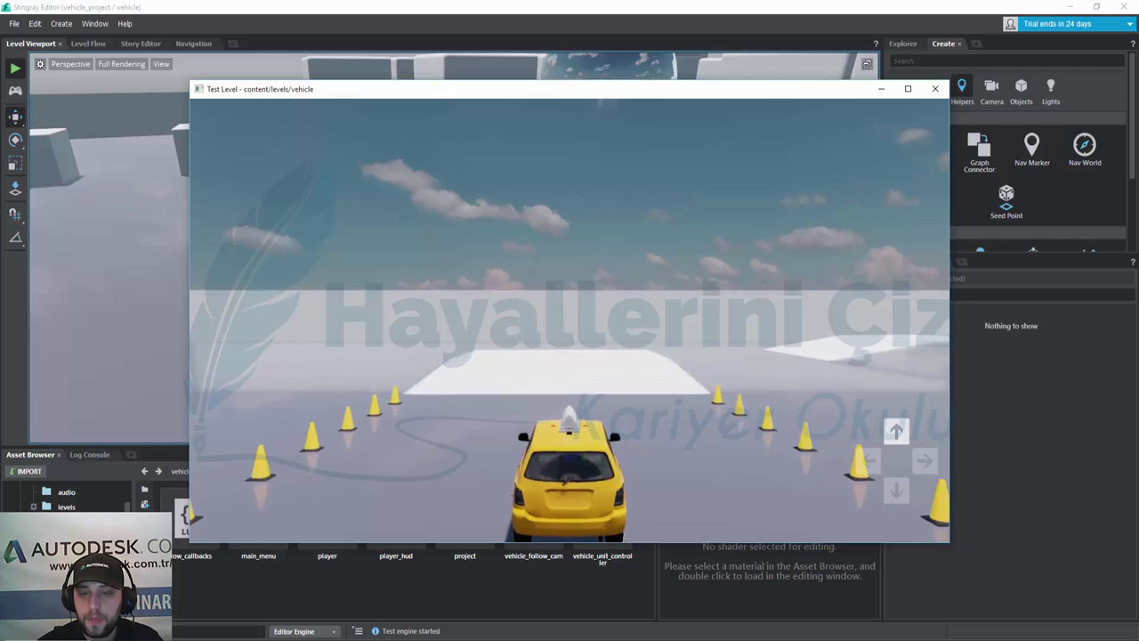
{"action": "key", "text": "Left"}
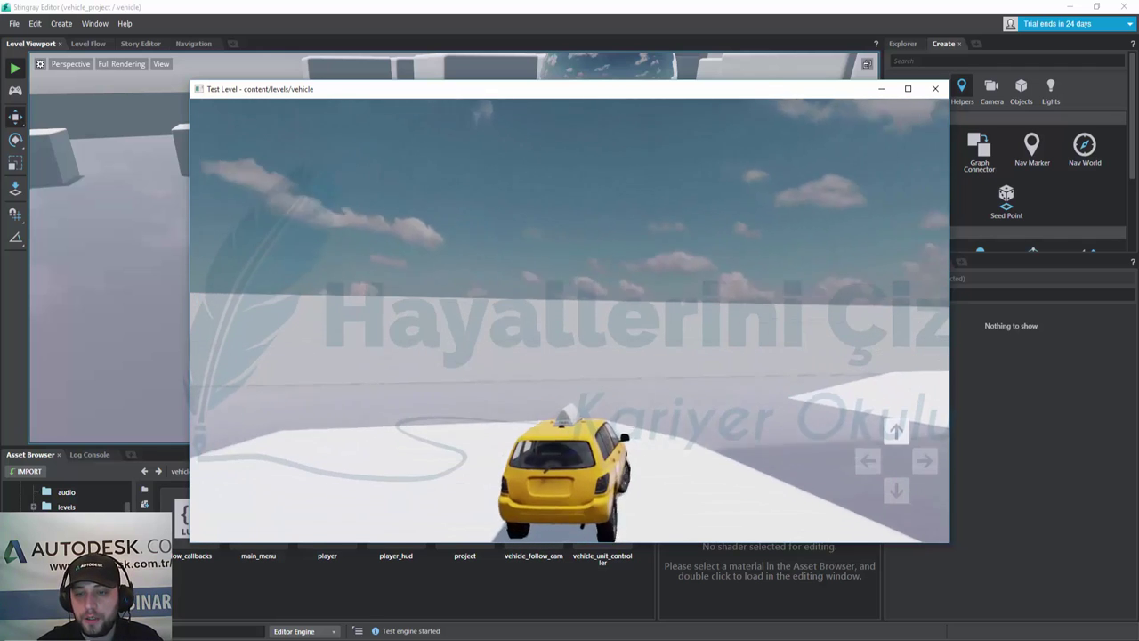
{"action": "key", "text": "Right"}
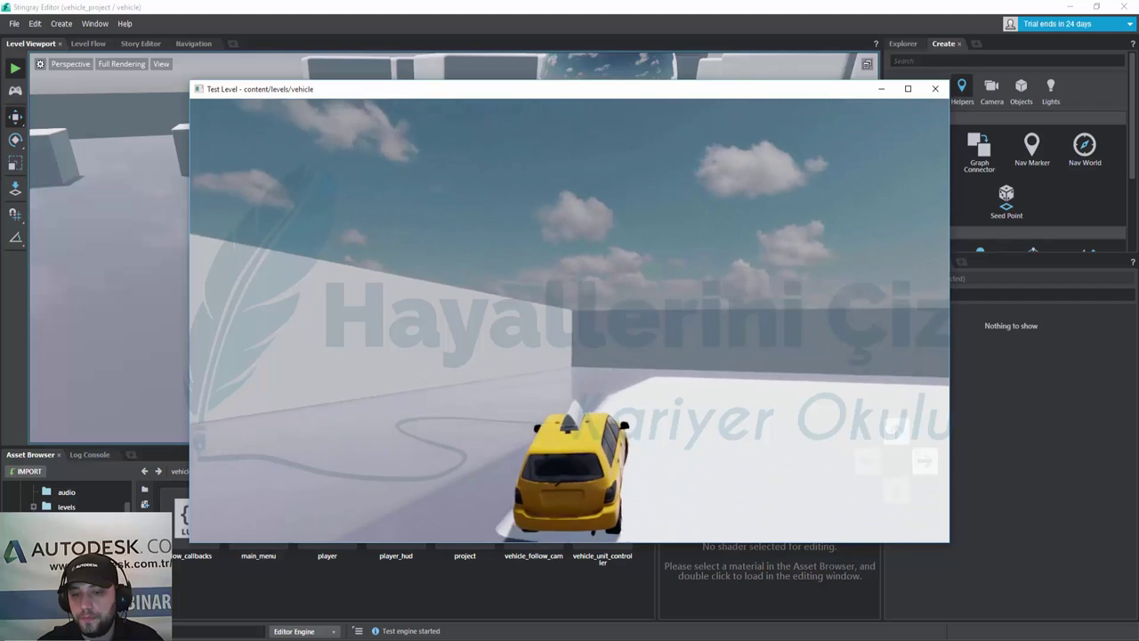
{"action": "key", "text": "Up"}
{"action": "key", "text": "Right"}
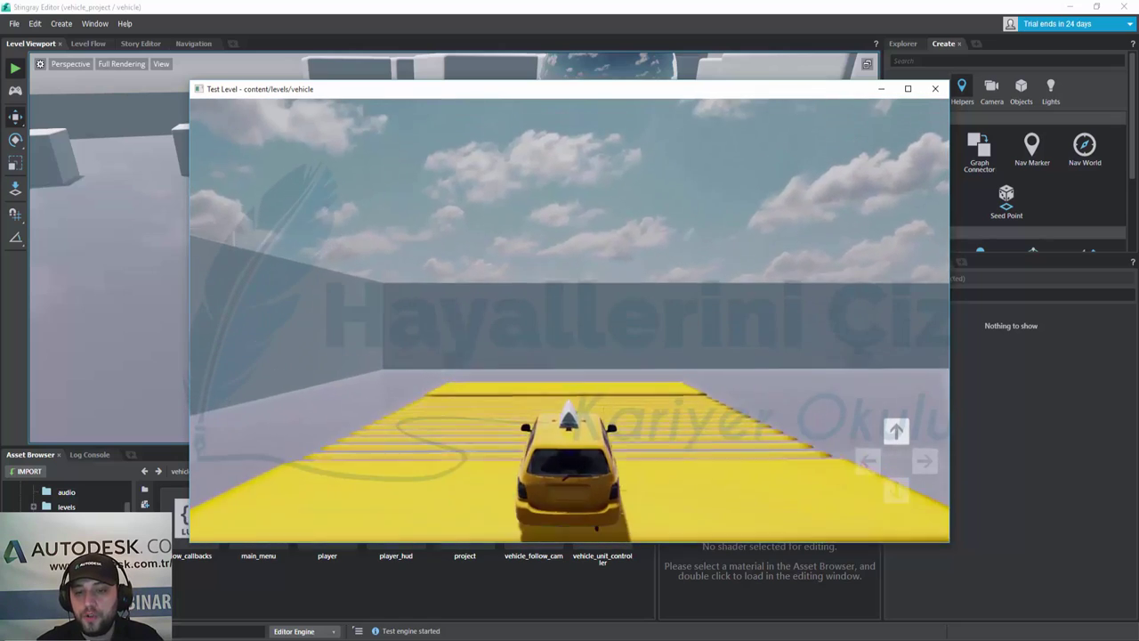
{"action": "key", "text": "Right"}
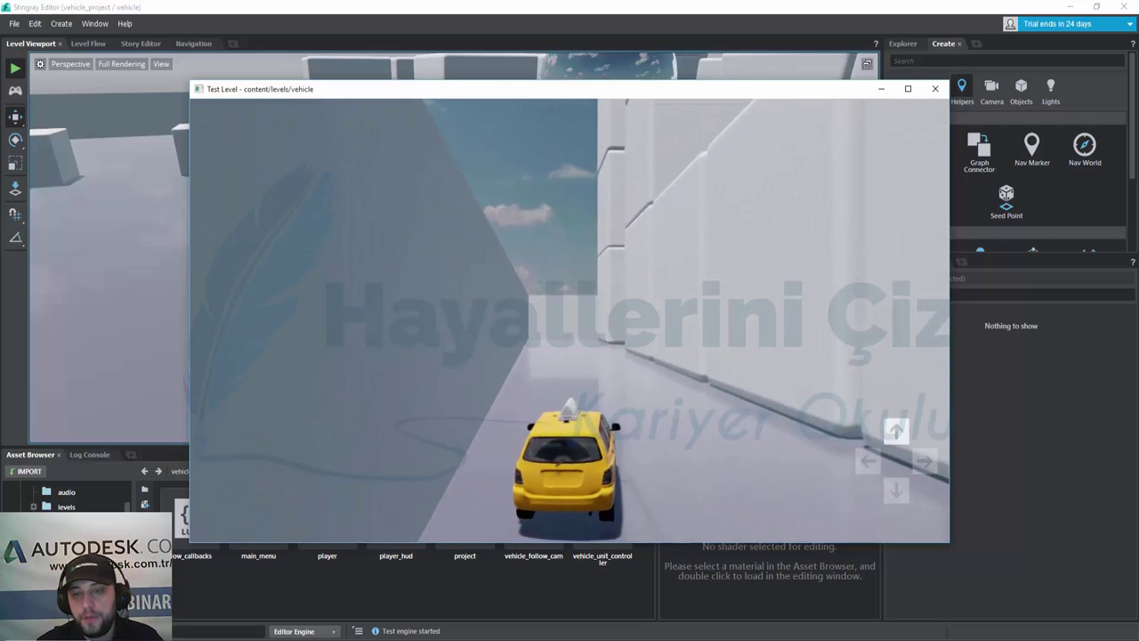
{"action": "key", "text": "Left"}
{"action": "key", "text": "Right"}
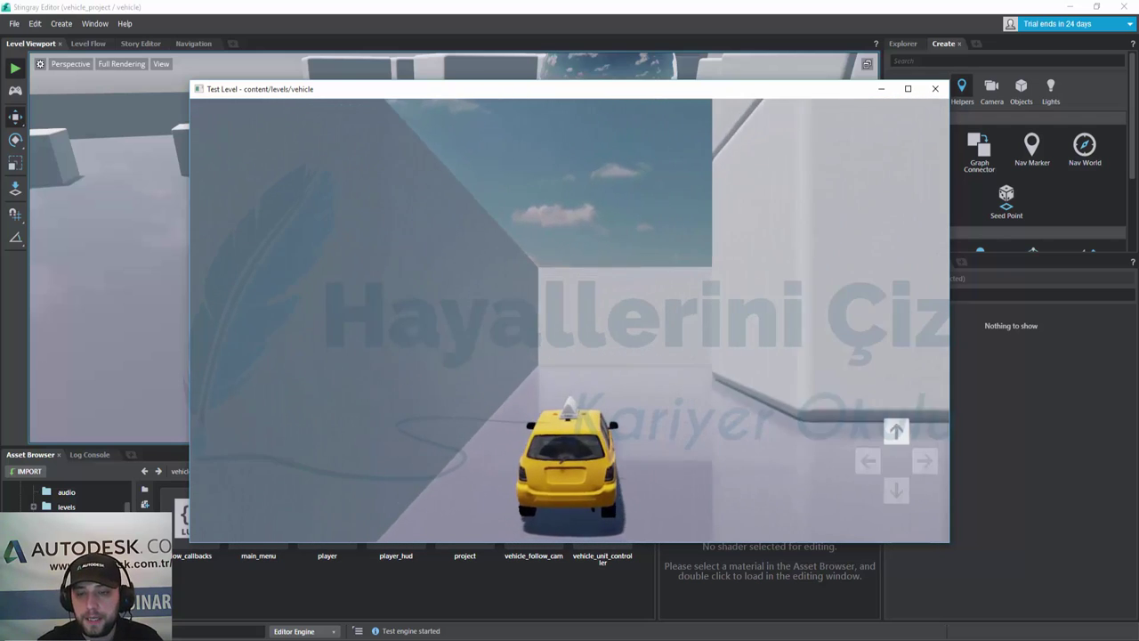
{"action": "key", "text": "Left"}
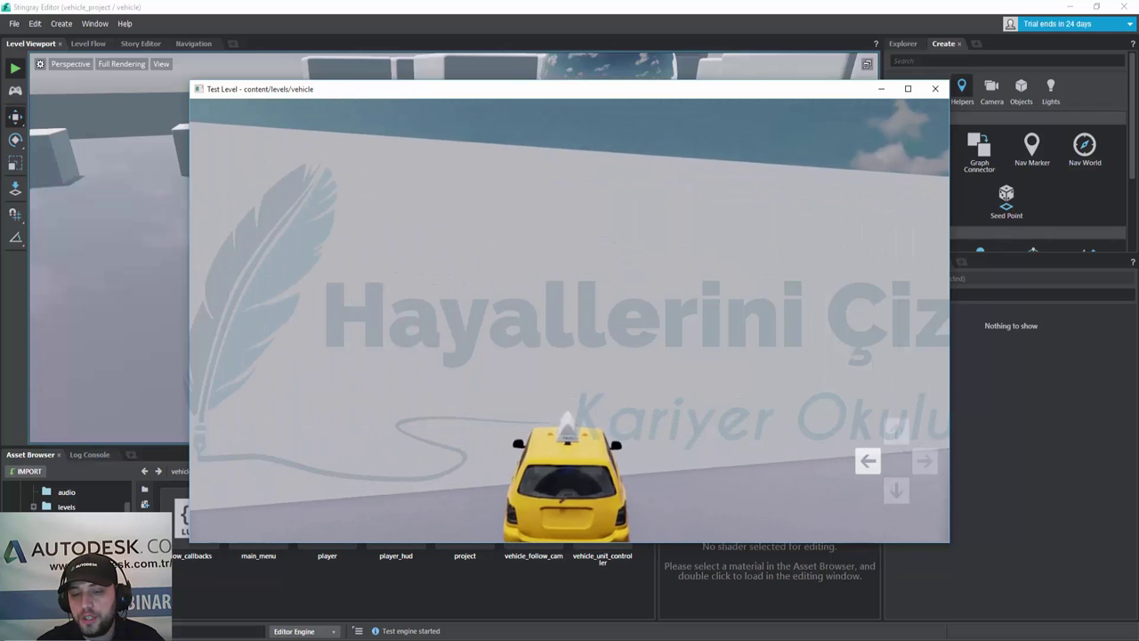
{"action": "key", "text": "Up"}
{"action": "key", "text": "Right"}
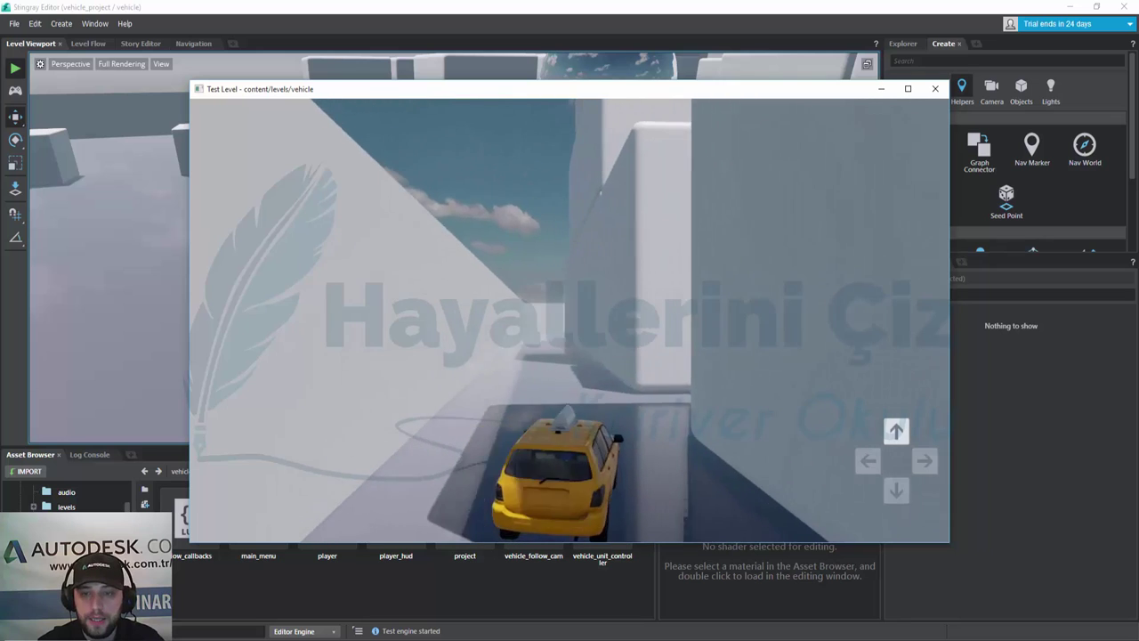
Step: Drive the taxi down the street, recover from a rollover, then stop the test run
{"action": "key", "text": "Left"}
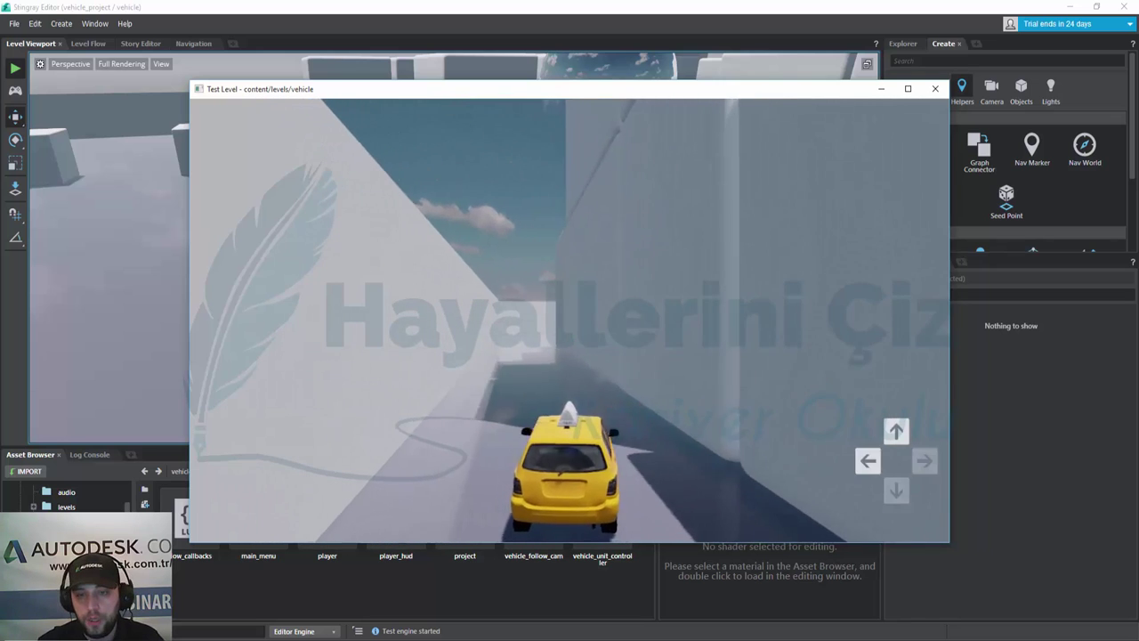
{"action": "key", "text": "Right"}
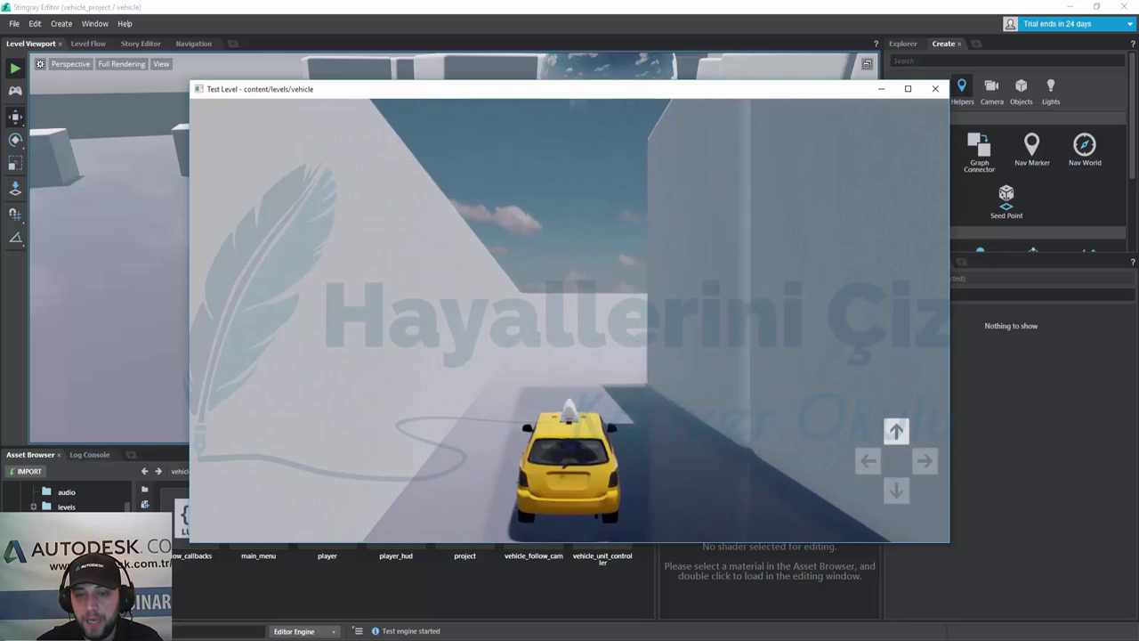
{"action": "key", "text": "Right"}
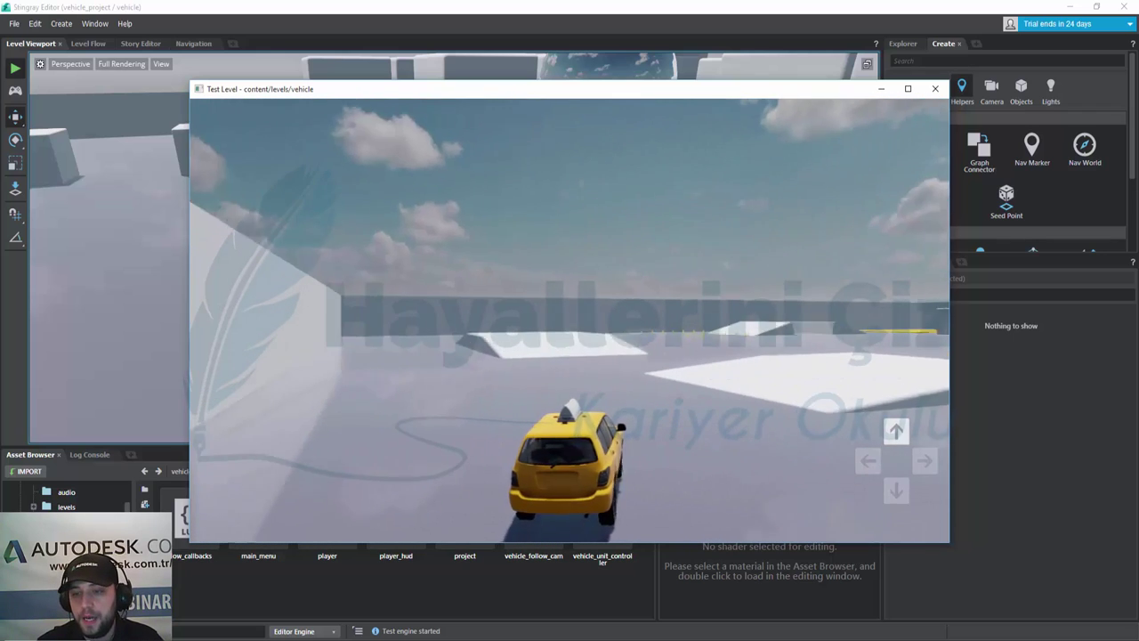
{"action": "key", "text": "Right"}
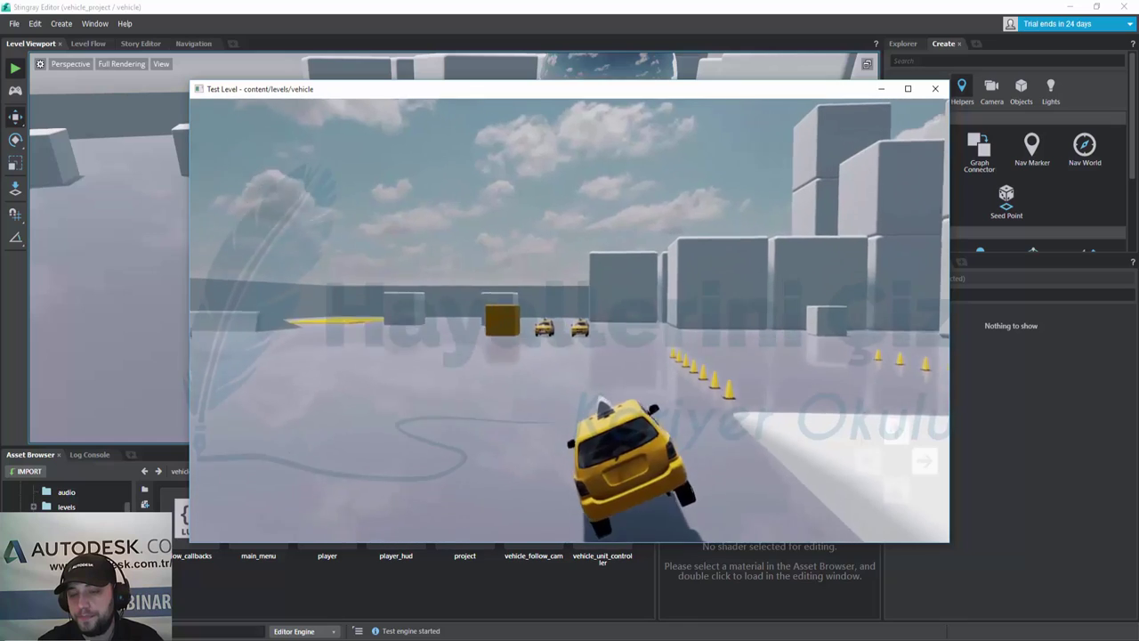
{"action": "key", "text": "Left"}
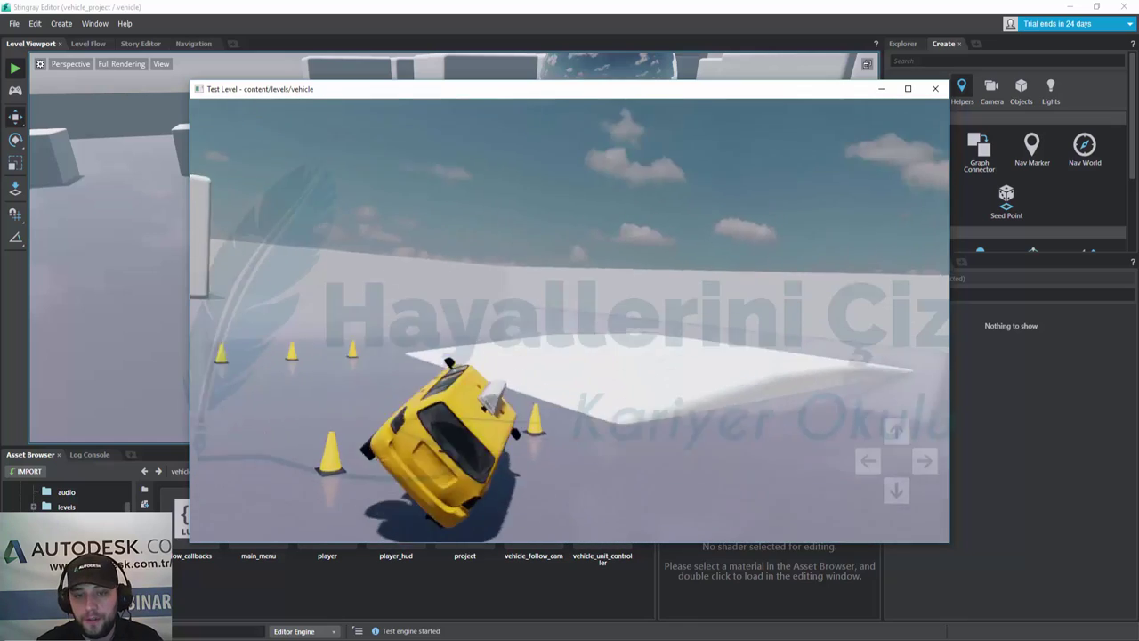
{"action": "key", "text": "Up"}
{"action": "key", "text": "Left"}
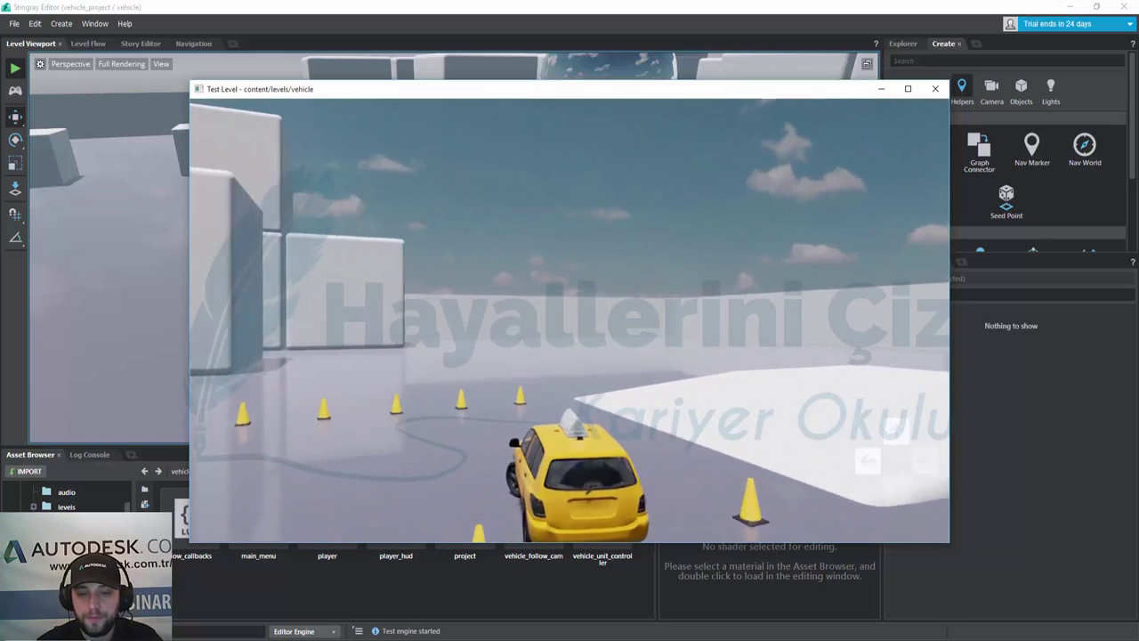
{"action": "key", "text": "Up"}
{"action": "key", "text": "Left"}
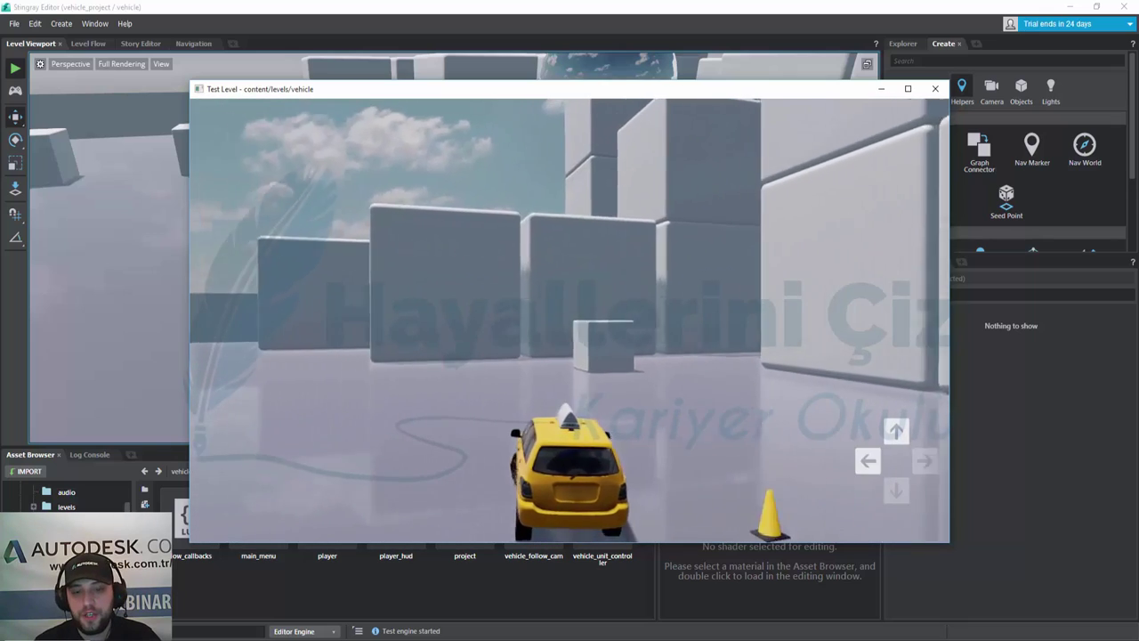
{"action": "key", "text": "Left"}
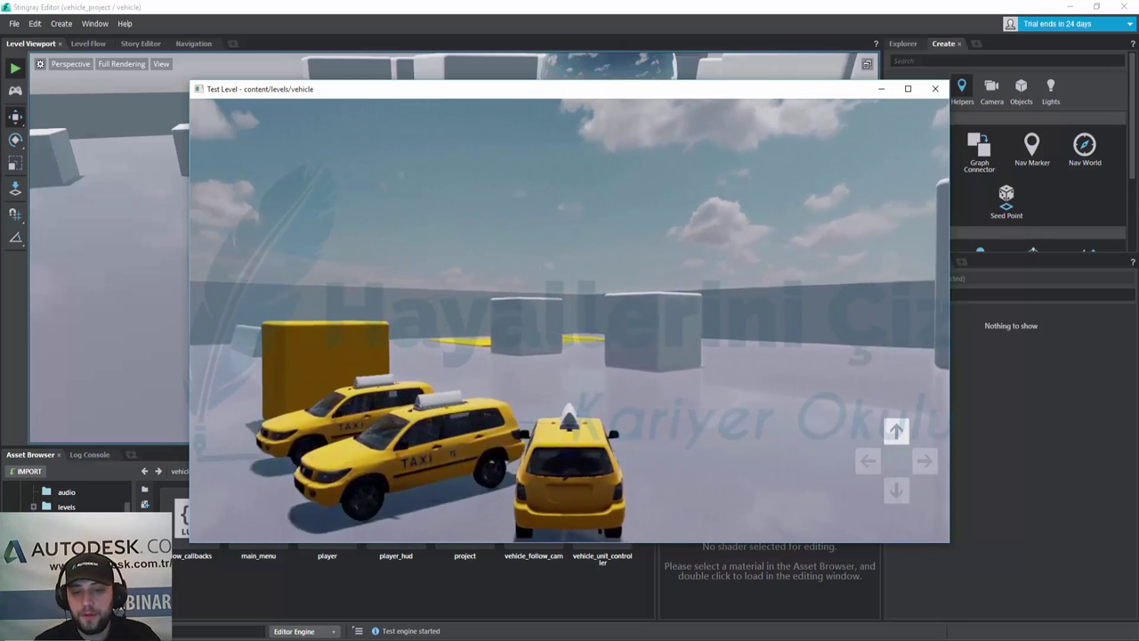
{"action": "key", "text": "Right"}
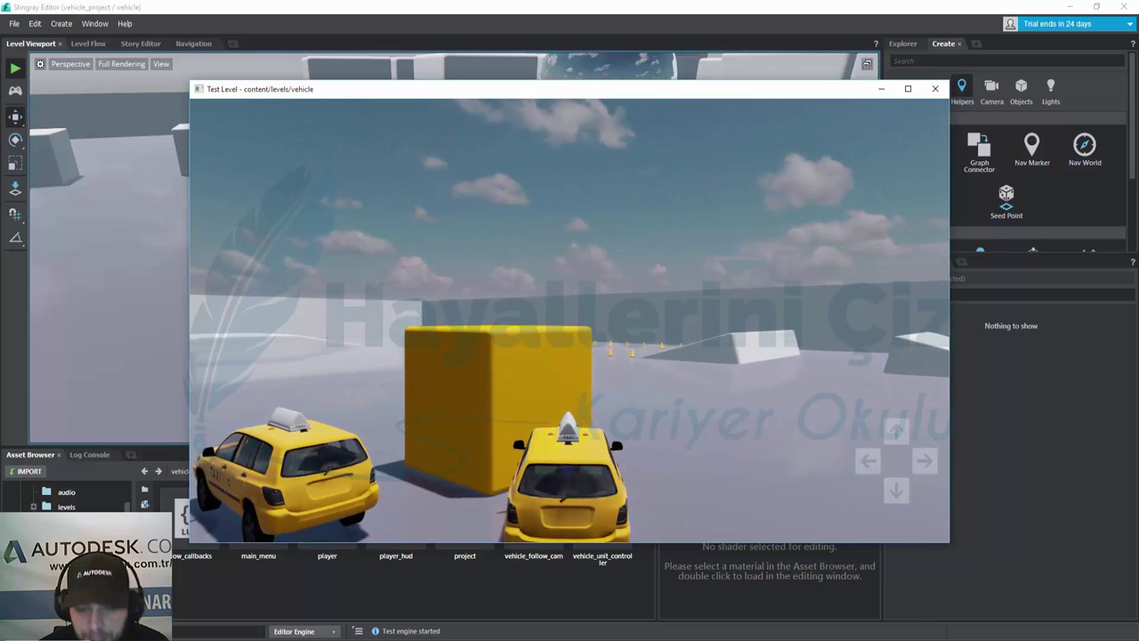
{"action": "key", "text": "Escape"}
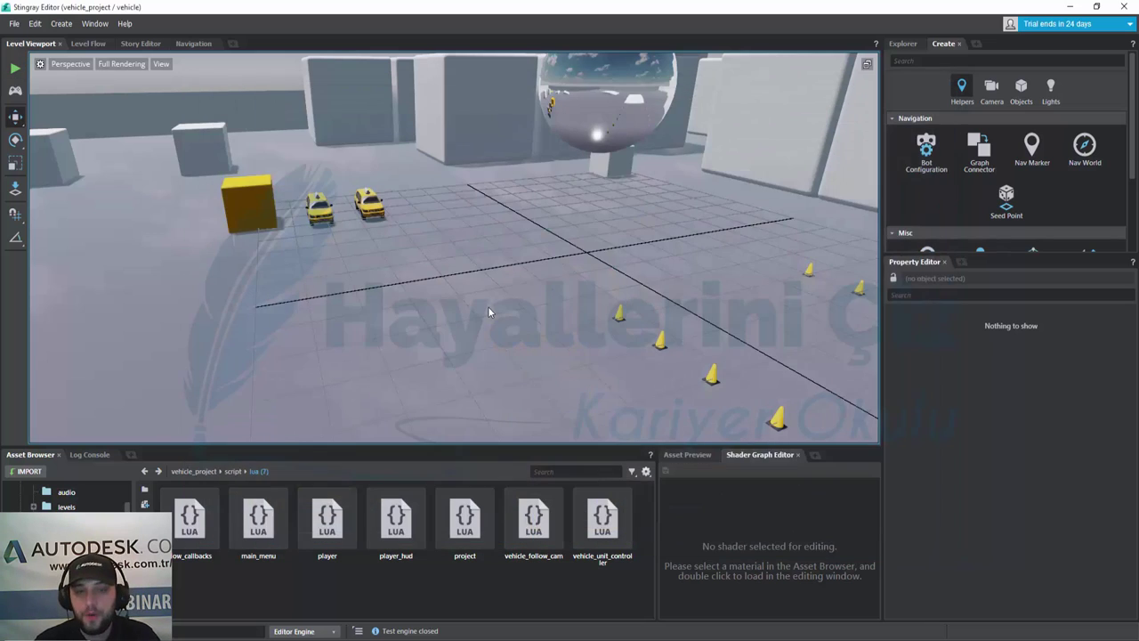
Step: Exit the editor and create vr_project1 from the vr template in Stingray Projects
{"action": "left_click", "coordinate": [15, 24]}
{"action": "left_click", "coordinate": [36, 218]}
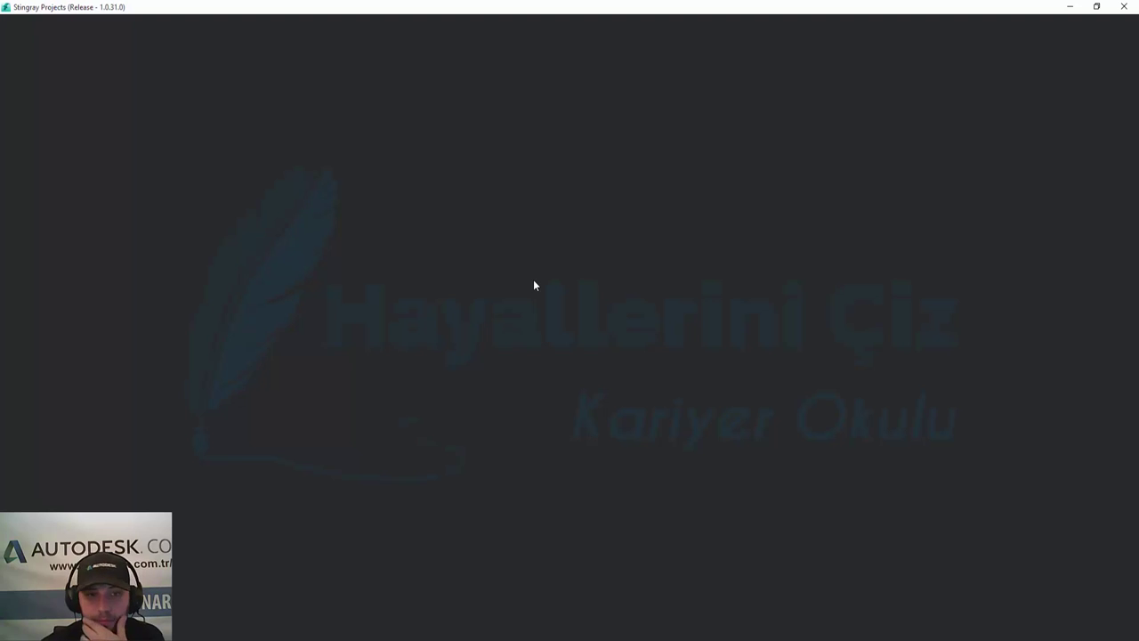
{"action": "left_click", "coordinate": [89, 25]}
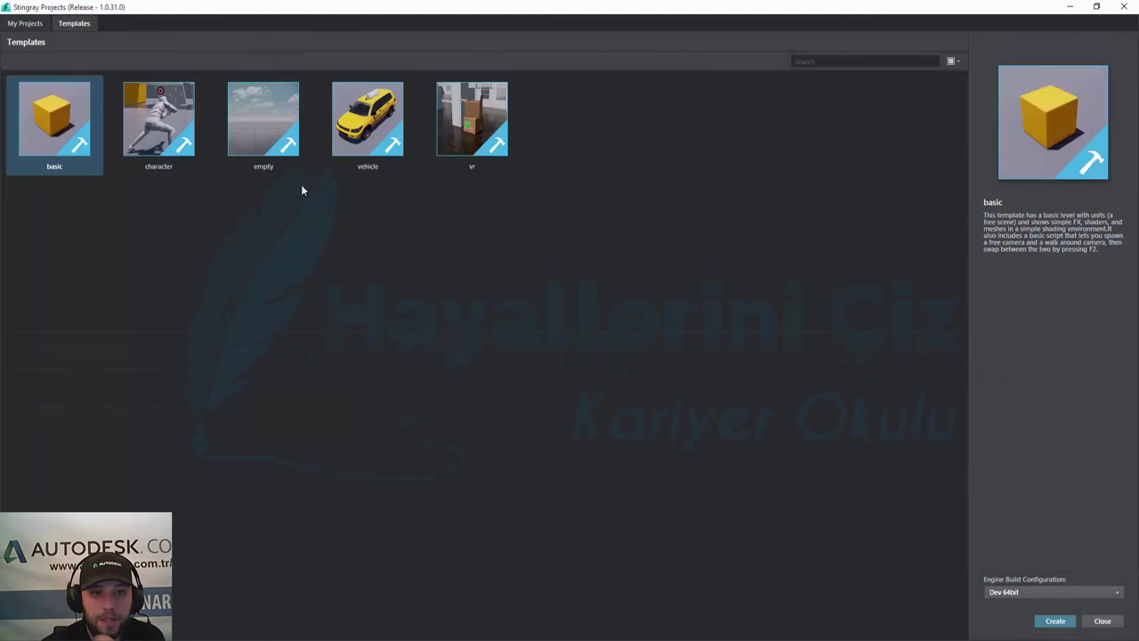
{"action": "left_click", "coordinate": [488, 131]}
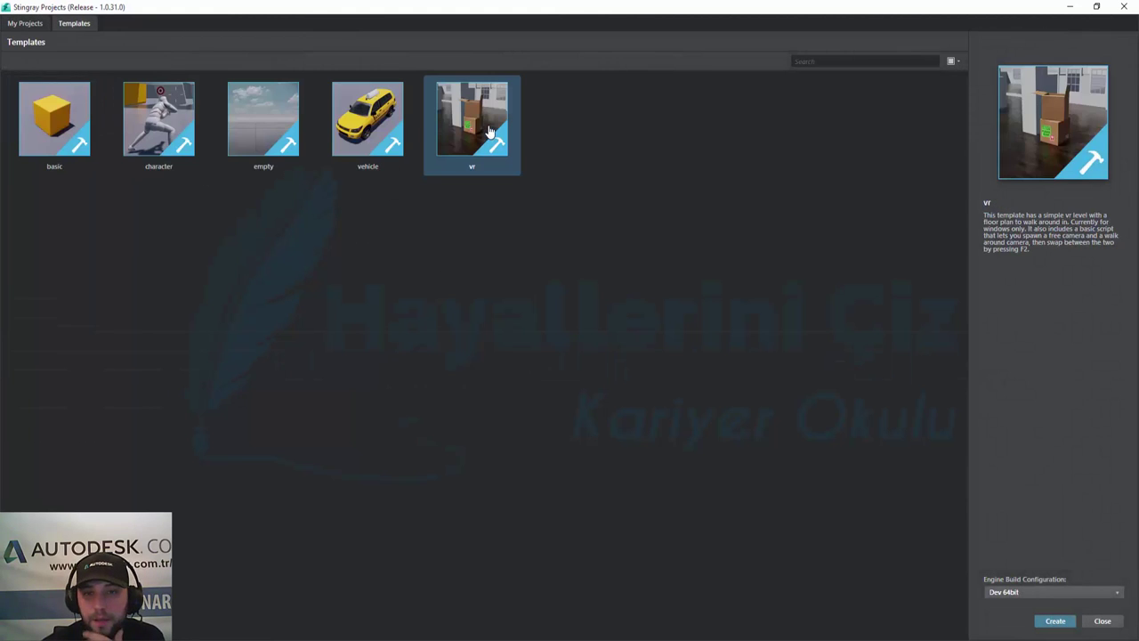
{"action": "double_click", "coordinate": [489, 131]}
{"action": "left_click", "coordinate": [709, 457]}
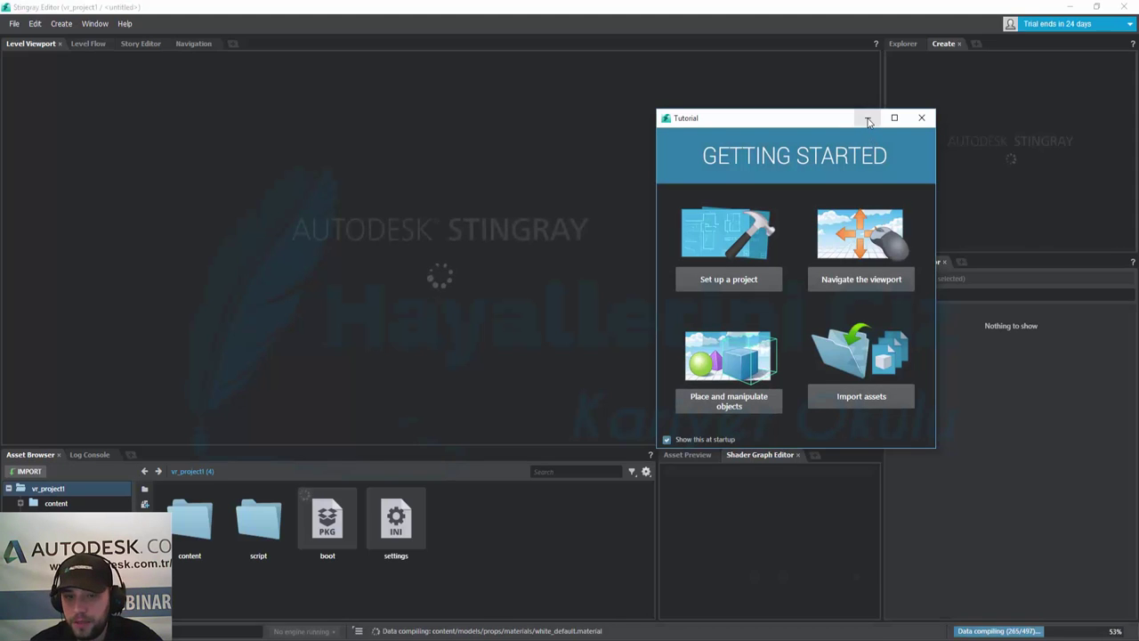
Step: Minimize the Tutorial Getting Started window so the project can finish loading
{"action": "left_click", "coordinate": [869, 118]}
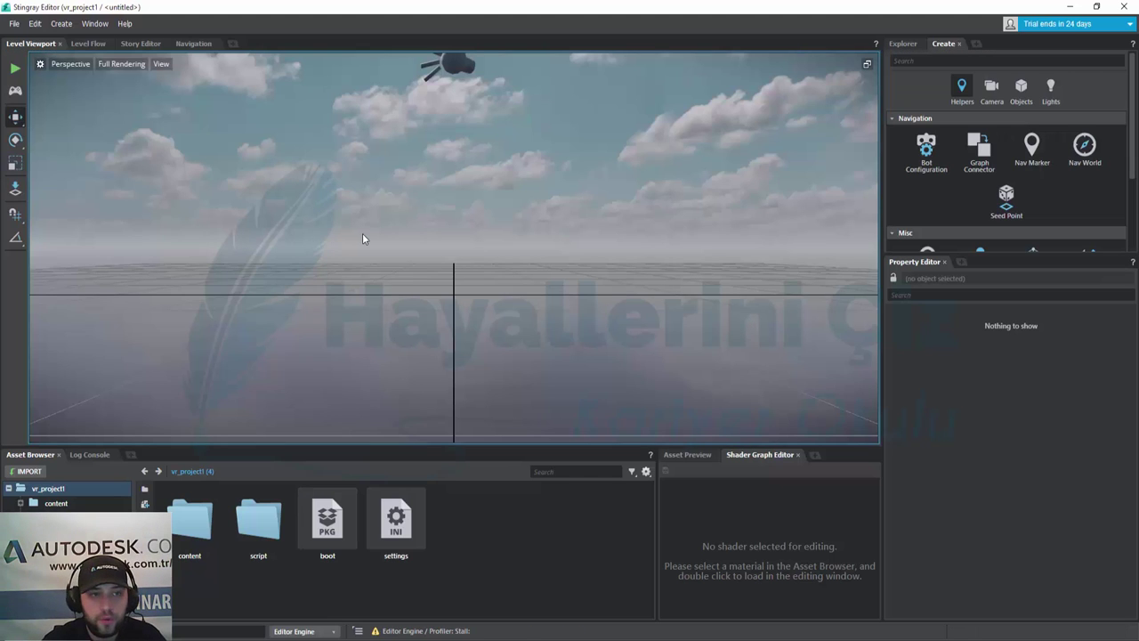
Step: Load the floorplan level from content > levels in the Asset Browser
{"action": "mouse_move", "coordinate": [373, 235]}
{"action": "right_mouse_down"}
{"action": "mouse_move", "coordinate": [338, 267]}
{"action": "mouse_move", "coordinate": [377, 245]}
{"action": "right_mouse_up"}
{"action": "double_click", "coordinate": [190, 520]}
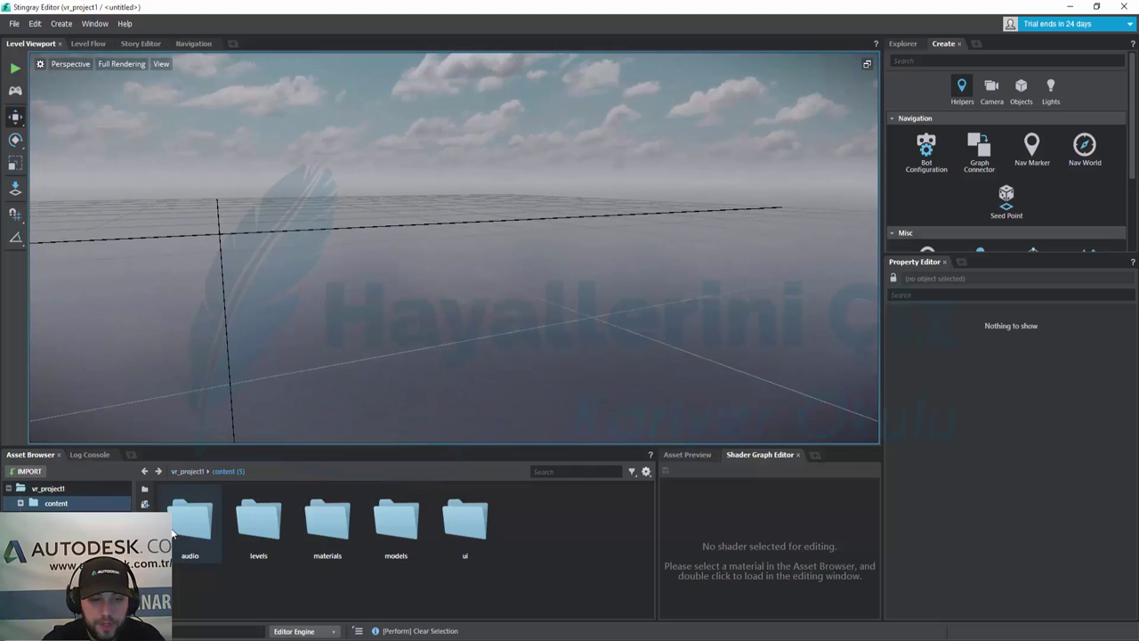
{"action": "double_click", "coordinate": [258, 523]}
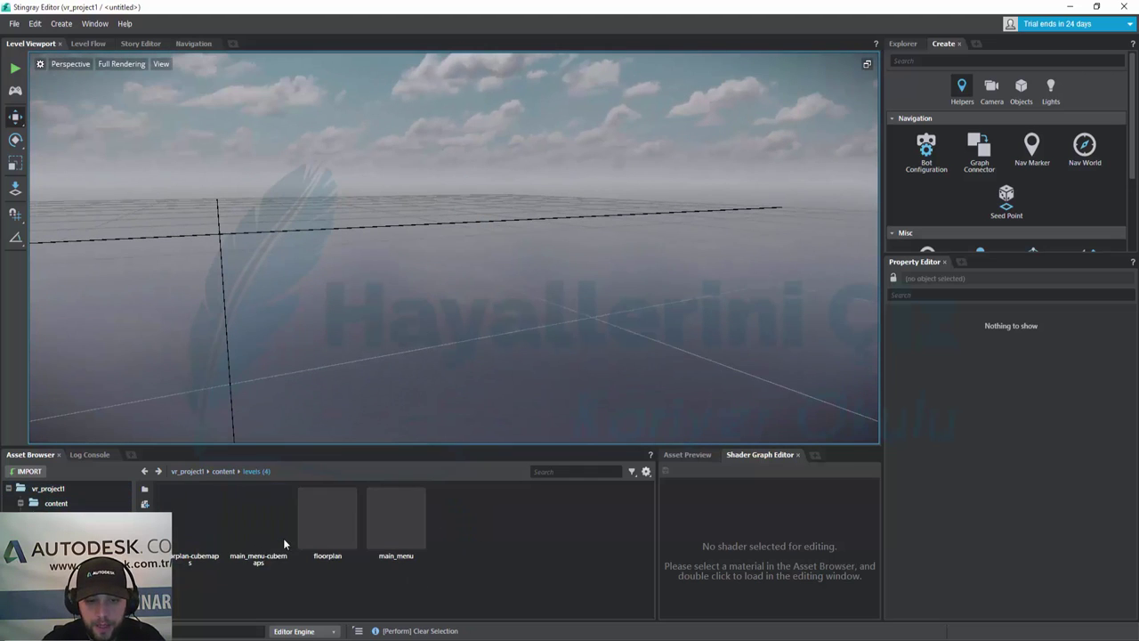
{"action": "double_click", "coordinate": [349, 525]}
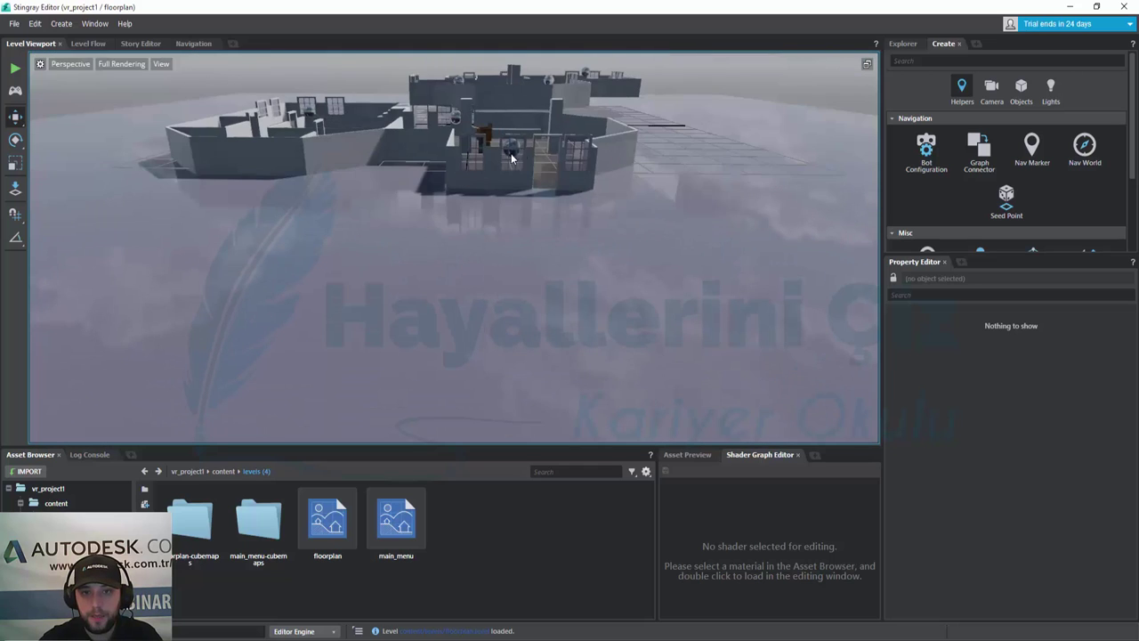
Step: Orbit and pan the viewport to look over the whole floorplan building
{"action": "middle_click_drag", "start_coordinate": [511, 157], "coordinate": [443, 371]}
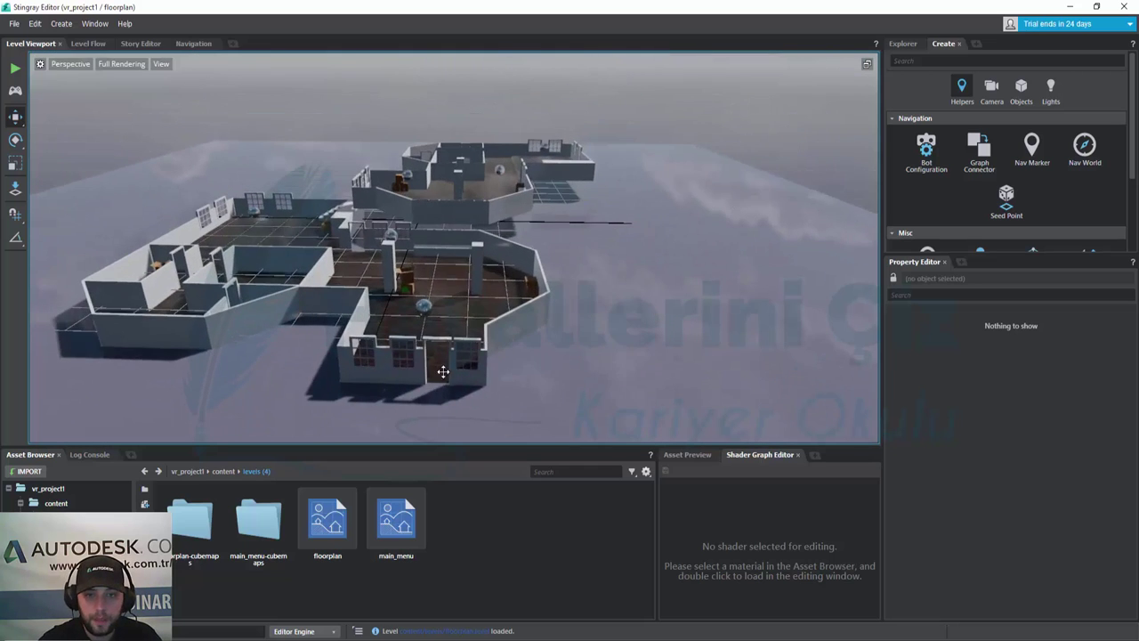
{"action": "mouse_move", "coordinate": [581, 244]}
{"action": "middle_mouse_down"}
{"action": "mouse_move", "coordinate": [800, 232]}
{"action": "mouse_move", "coordinate": [750, 257]}
{"action": "mouse_move", "coordinate": [617, 260]}
{"action": "middle_mouse_up"}
{"action": "middle_click_drag", "start_coordinate": [514, 286], "coordinate": [471, 219]}
{"action": "mouse_move", "coordinate": [423, 265]}
{"action": "middle_mouse_down"}
{"action": "mouse_move", "coordinate": [404, 275]}
{"action": "mouse_move", "coordinate": [253, 194]}
{"action": "middle_mouse_up"}
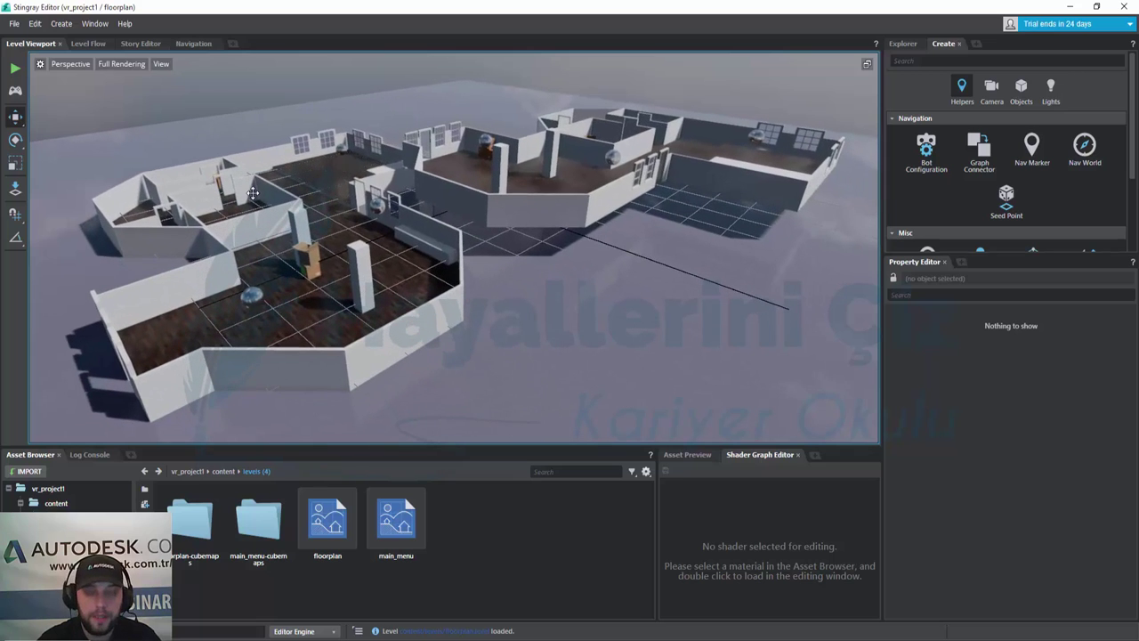
{"action": "middle_click_drag", "start_coordinate": [550, 265], "coordinate": [482, 271]}
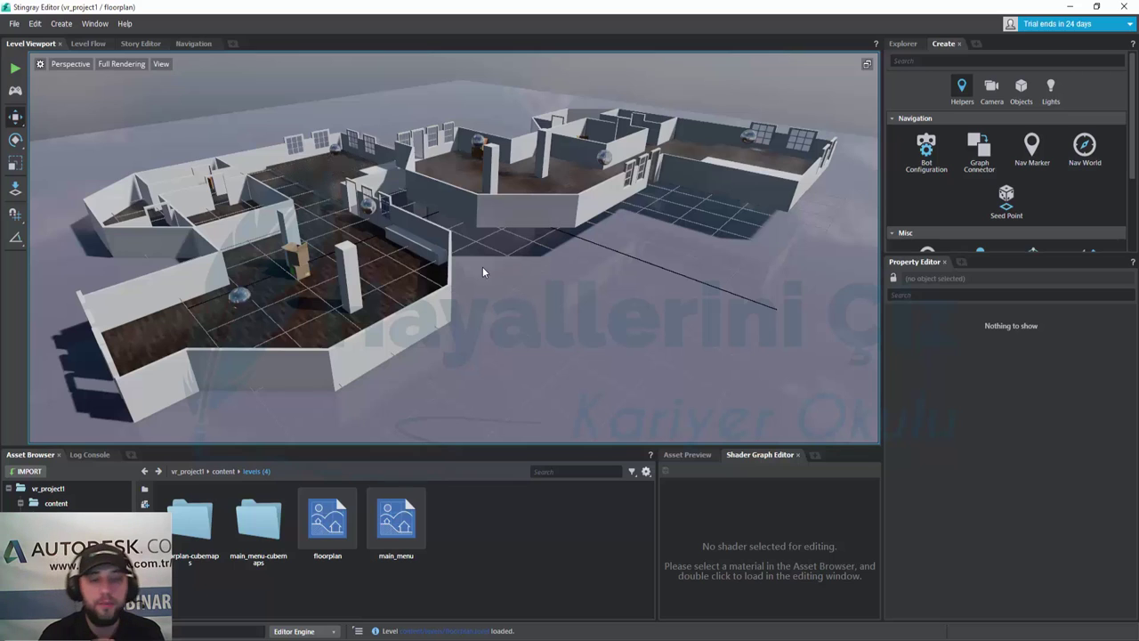
{"action": "left_click", "coordinate": [65, 66]}
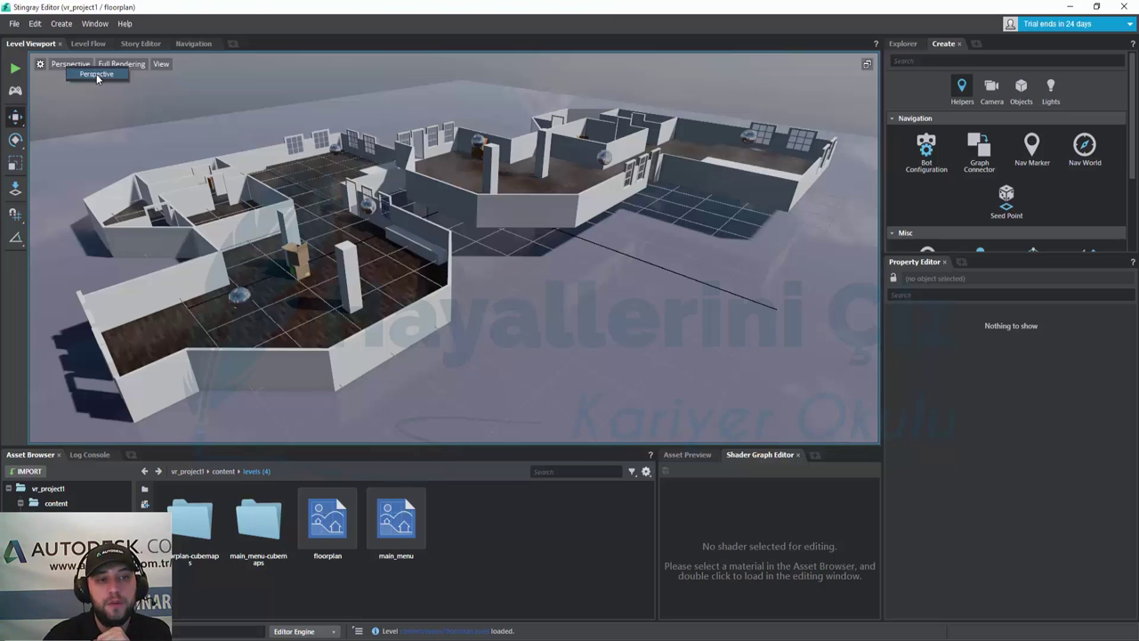
{"action": "left_click", "coordinate": [15, 68]}
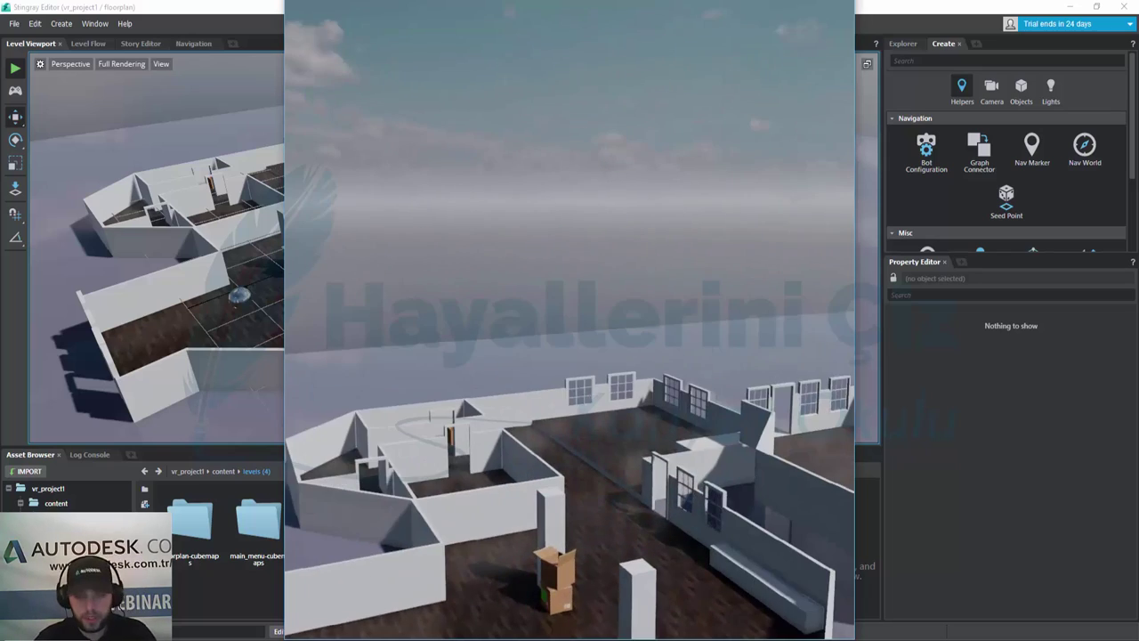
{"action": "key", "text": "Escape"}
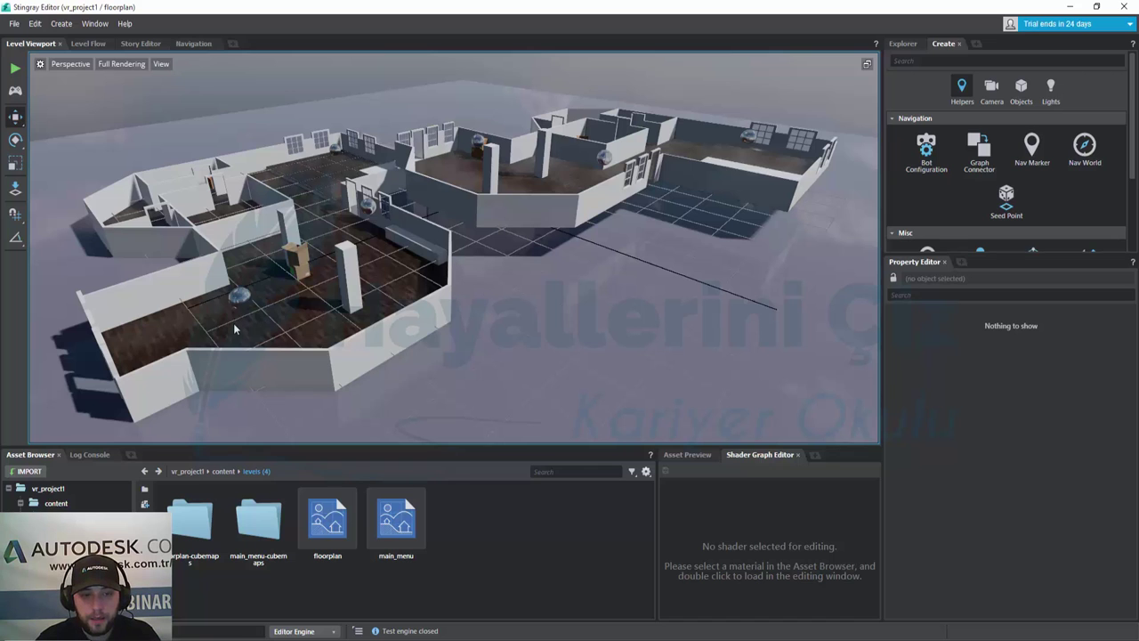
Step: Orbit the floorplan and place a new camera inside the building
{"action": "scroll", "coordinate": [247, 325], "scroll_direction": "up", "scroll_amount": 4}
{"action": "scroll", "coordinate": [248, 326], "scroll_direction": "up", "scroll_amount": 3}
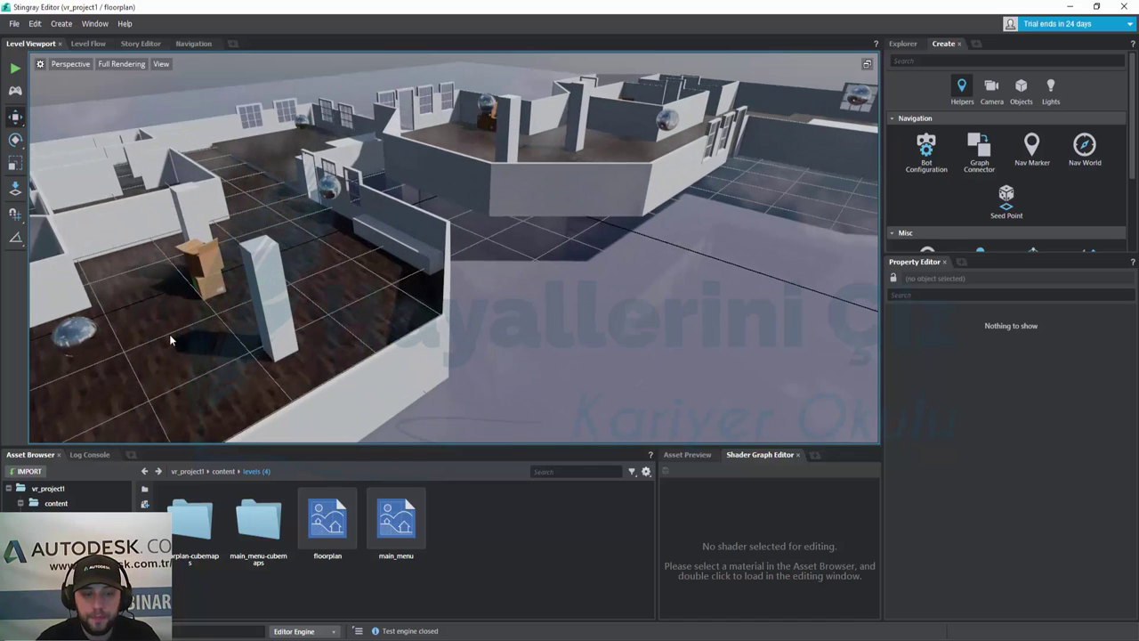
{"action": "scroll", "coordinate": [169, 333], "scroll_direction": "down", "scroll_amount": 3}
{"action": "scroll", "coordinate": [197, 325], "scroll_direction": "down", "scroll_amount": 3}
{"action": "scroll", "coordinate": [201, 329], "scroll_direction": "down", "scroll_amount": 3}
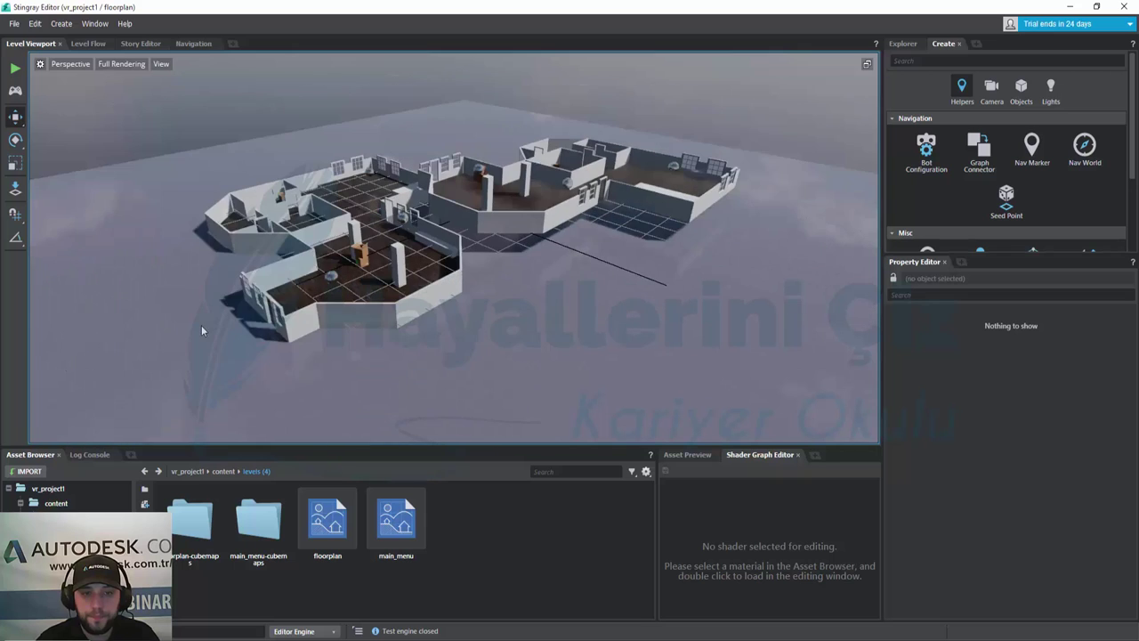
{"action": "left_click_drag", "start_coordinate": [201, 330], "coordinate": [472, 275], "text": "alt"}
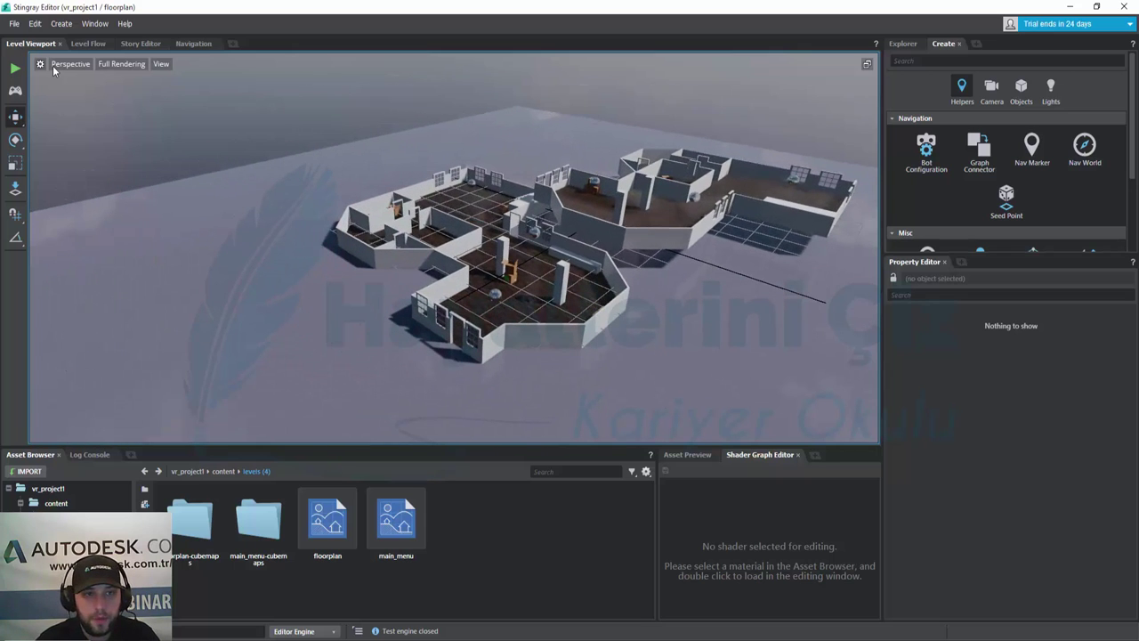
{"action": "left_click", "coordinate": [991, 87]}
{"action": "left_click", "coordinate": [1009, 148]}
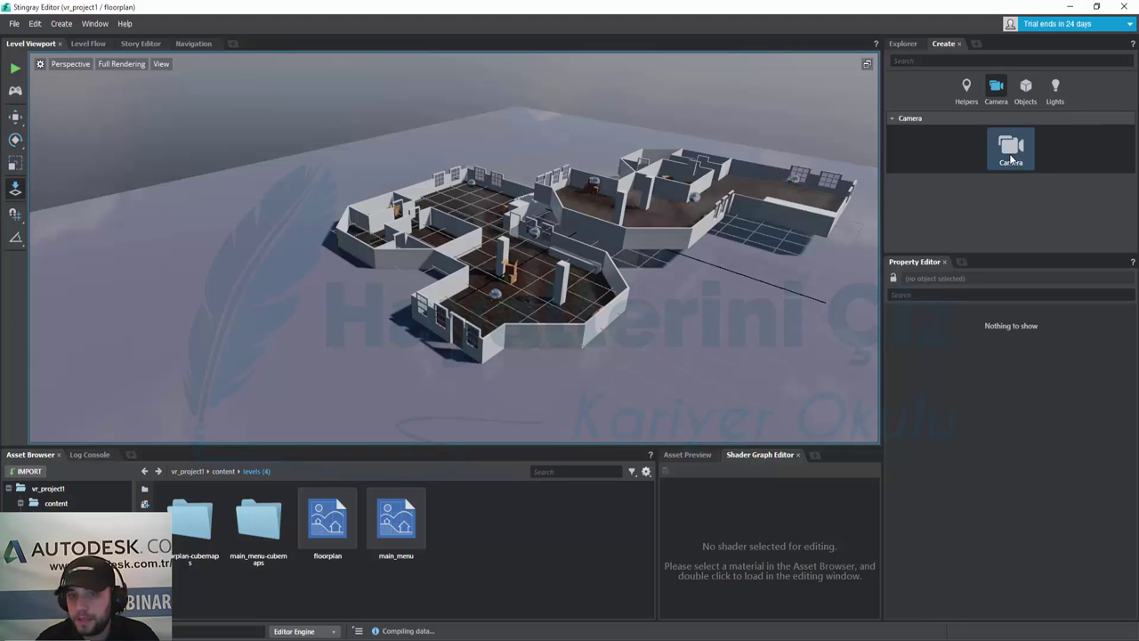
{"action": "left_click", "coordinate": [485, 208]}
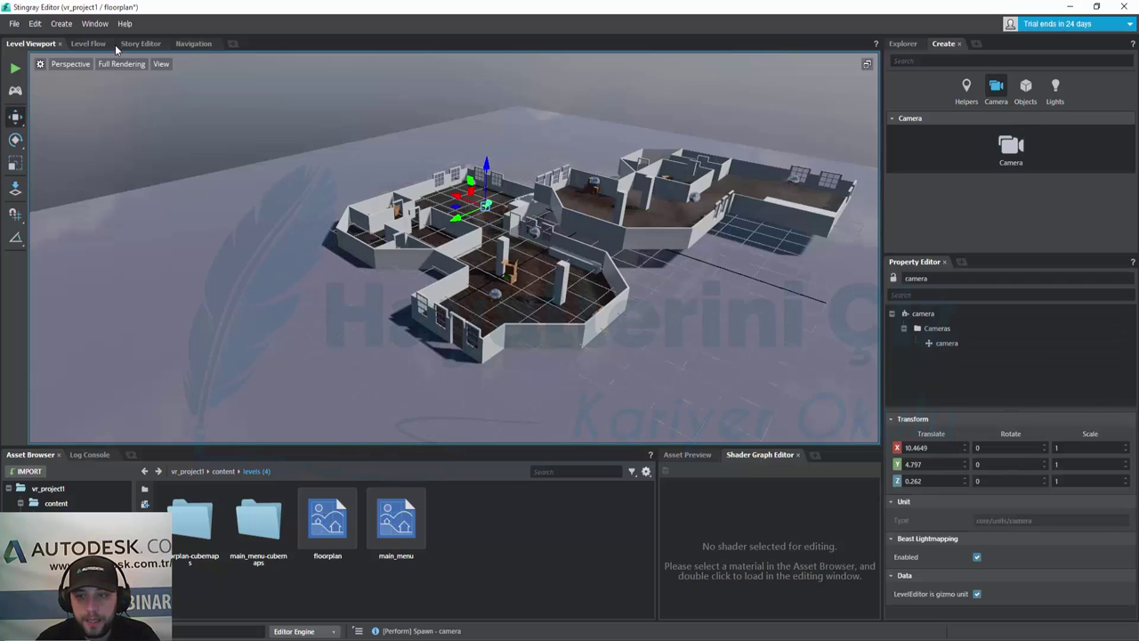
Step: Select the new camera and switch the viewport from Perspective to that camera's view
{"action": "left_click", "coordinate": [934, 343]}
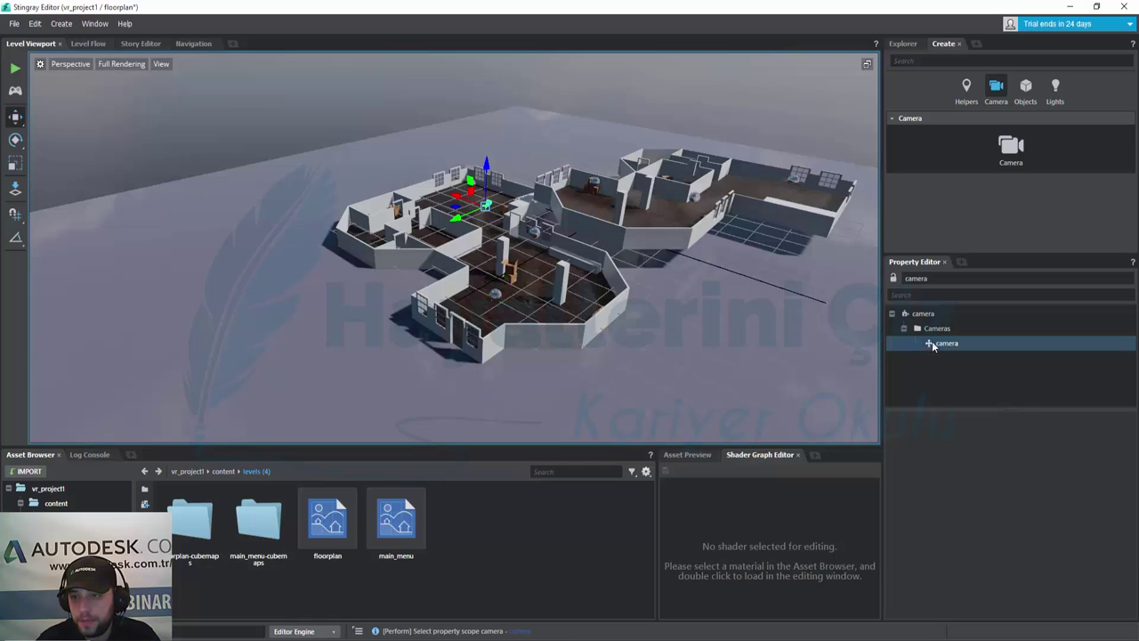
{"action": "left_click", "coordinate": [79, 69]}
{"action": "mouse_move", "coordinate": [111, 93]}
{"action": "left_click", "coordinate": [168, 92]}
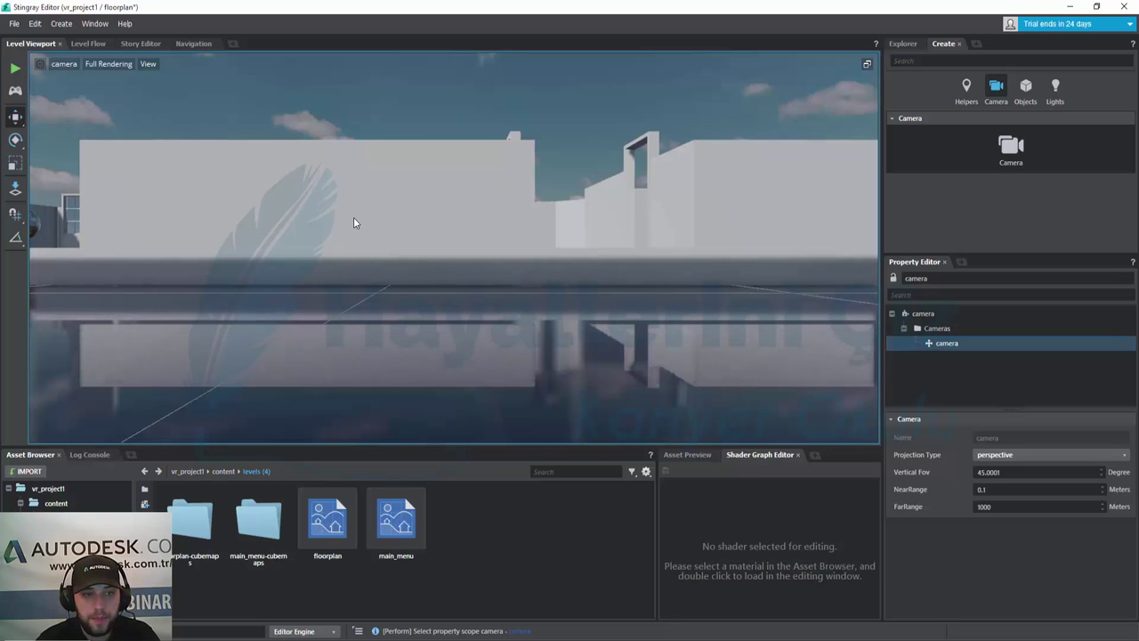
Step: Lower the camera toward the floor facing the walls, then start Test Level and dismiss the save prompt twice
{"action": "mouse_move", "coordinate": [353, 221]}
{"action": "right_mouse_down"}
{"action": "mouse_move", "coordinate": [294, 222]}
{"action": "mouse_move", "coordinate": [351, 223]}
{"action": "right_mouse_up"}
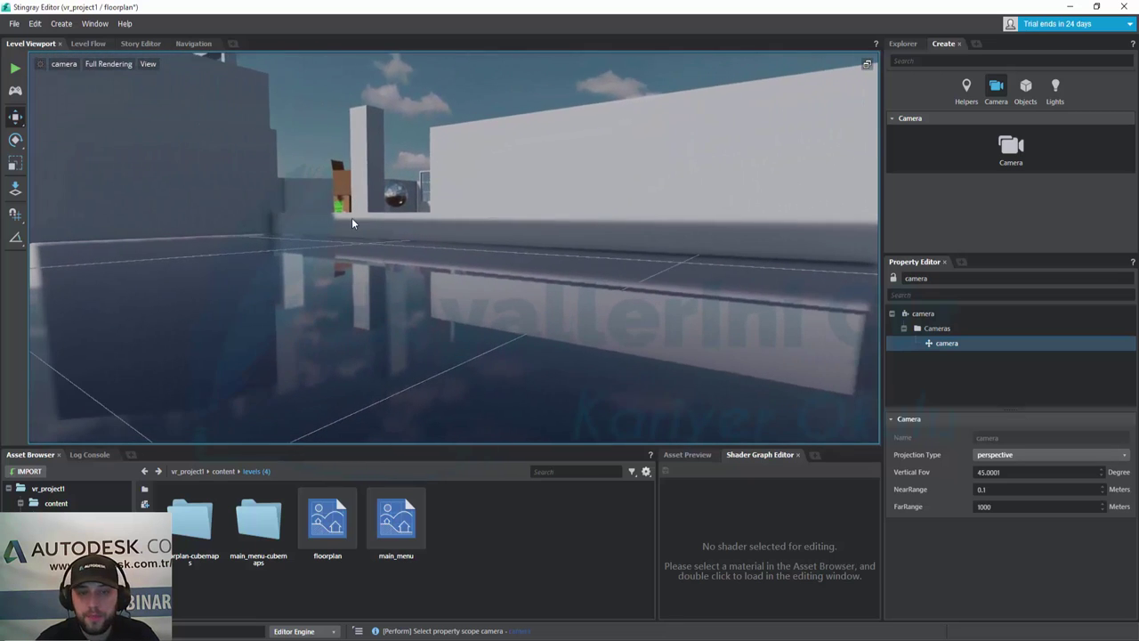
{"action": "right_click_drag", "start_coordinate": [387, 186], "coordinate": [318, 264]}
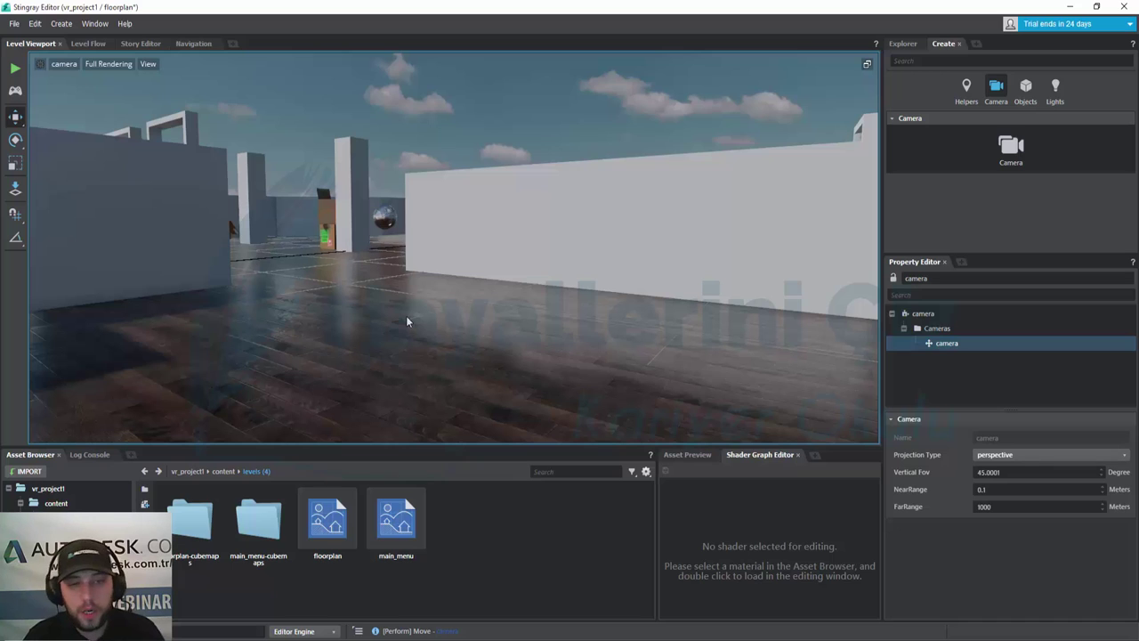
{"action": "left_click", "coordinate": [15, 90]}
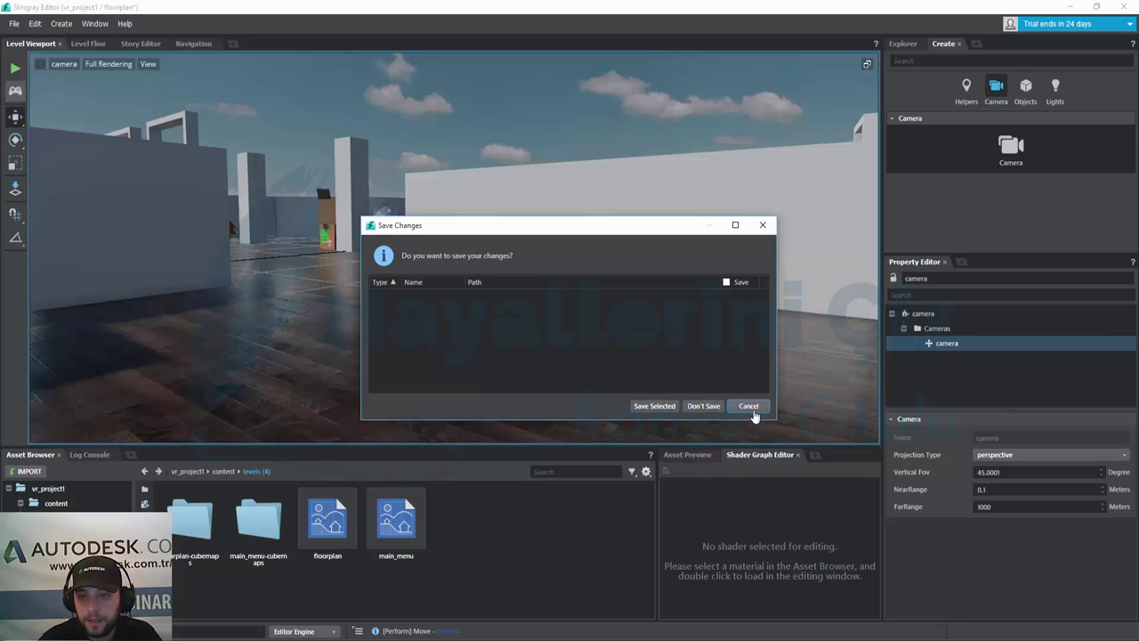
{"action": "left_click", "coordinate": [763, 225]}
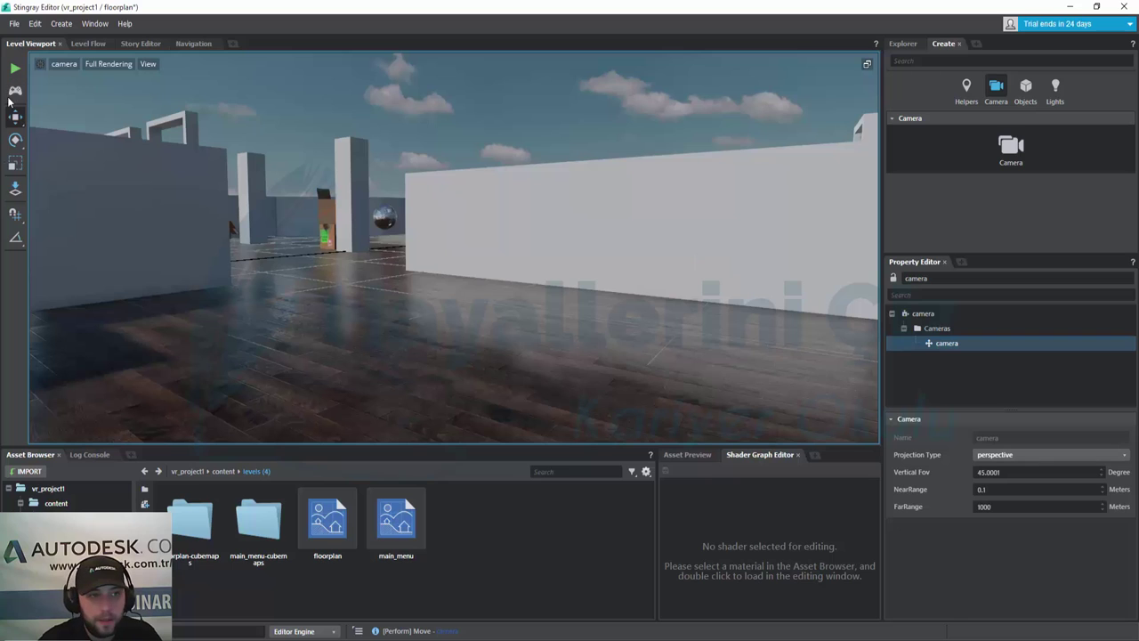
{"action": "left_click", "coordinate": [15, 90]}
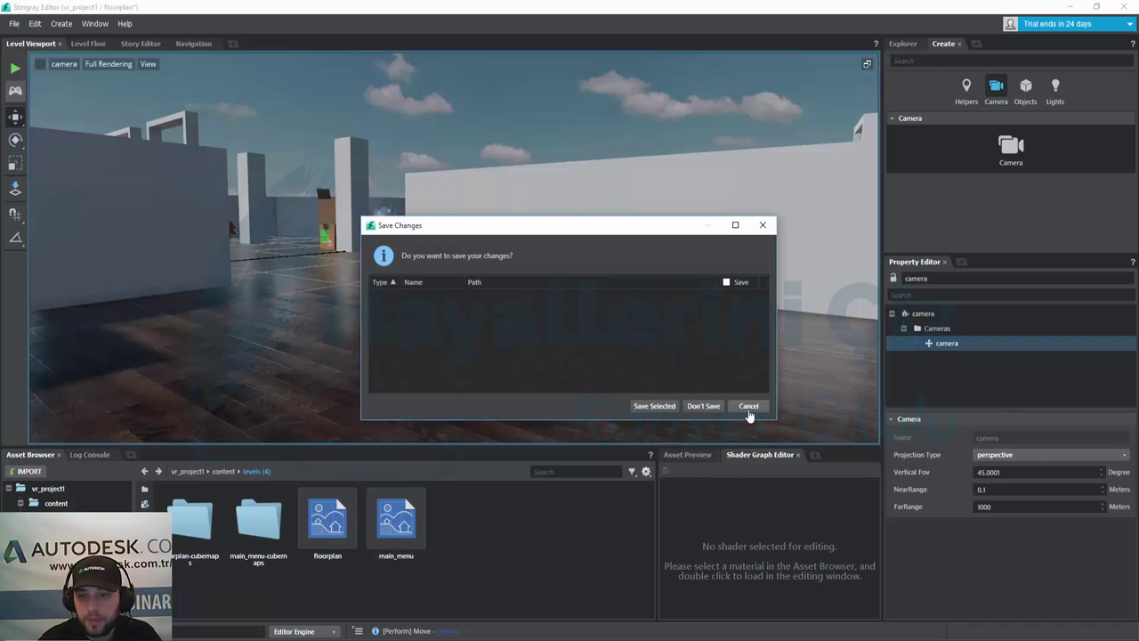
{"action": "left_click", "coordinate": [762, 225]}
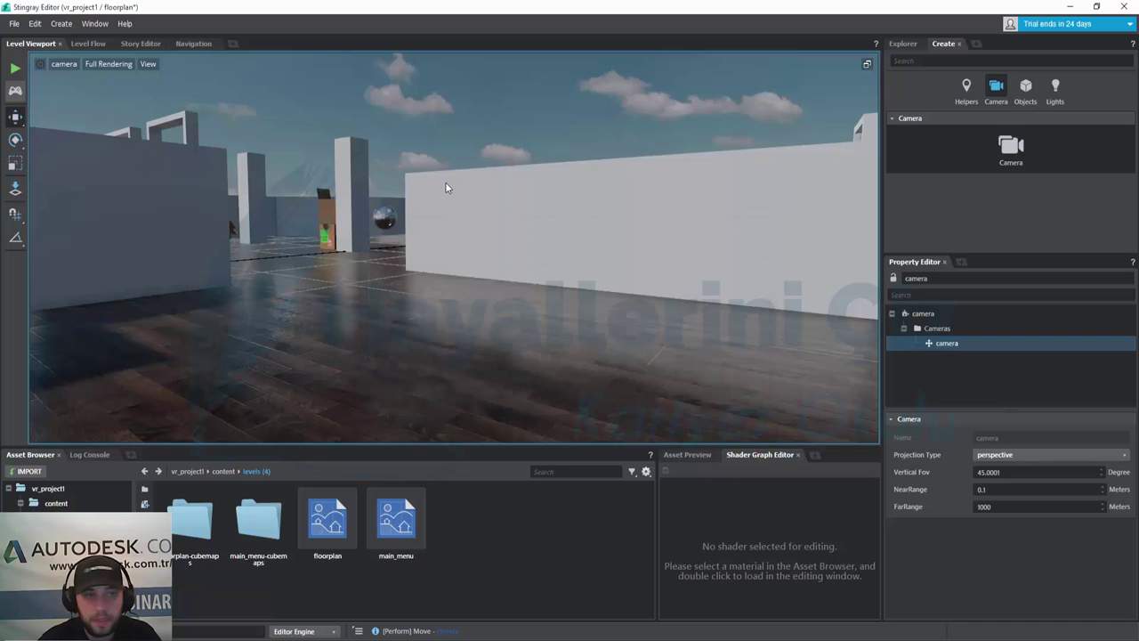
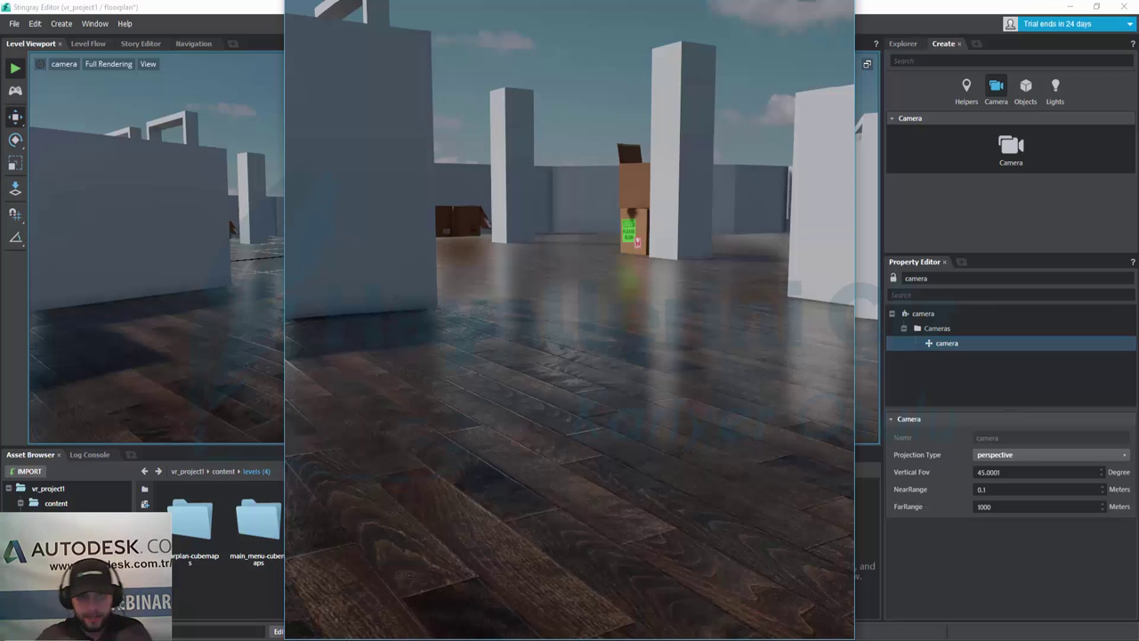
Step: Walk forward through the floorplan level with W, then exit the test run with Escape
{"action": "key", "text": "w"}
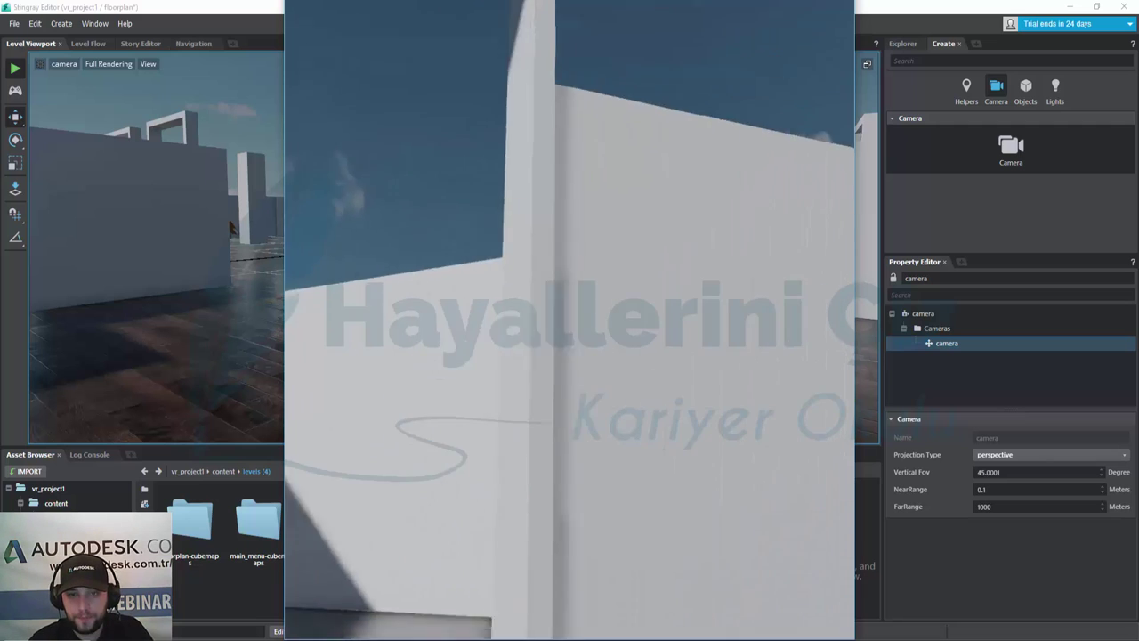
{"action": "key", "text": "Escape"}
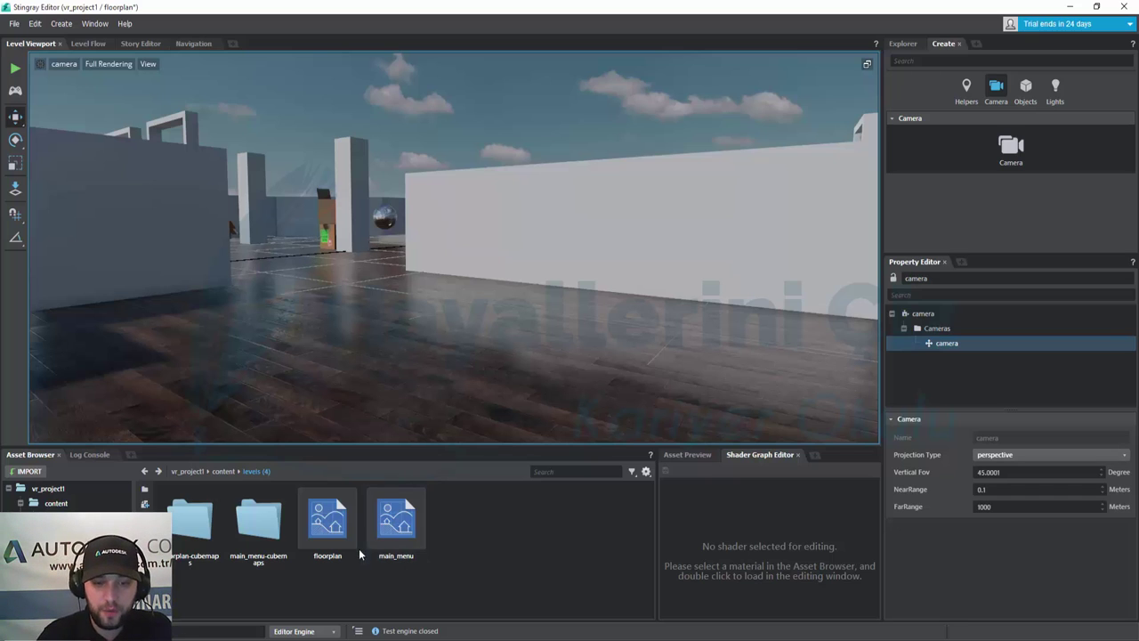
{"action": "double_click", "coordinate": [396, 523]}
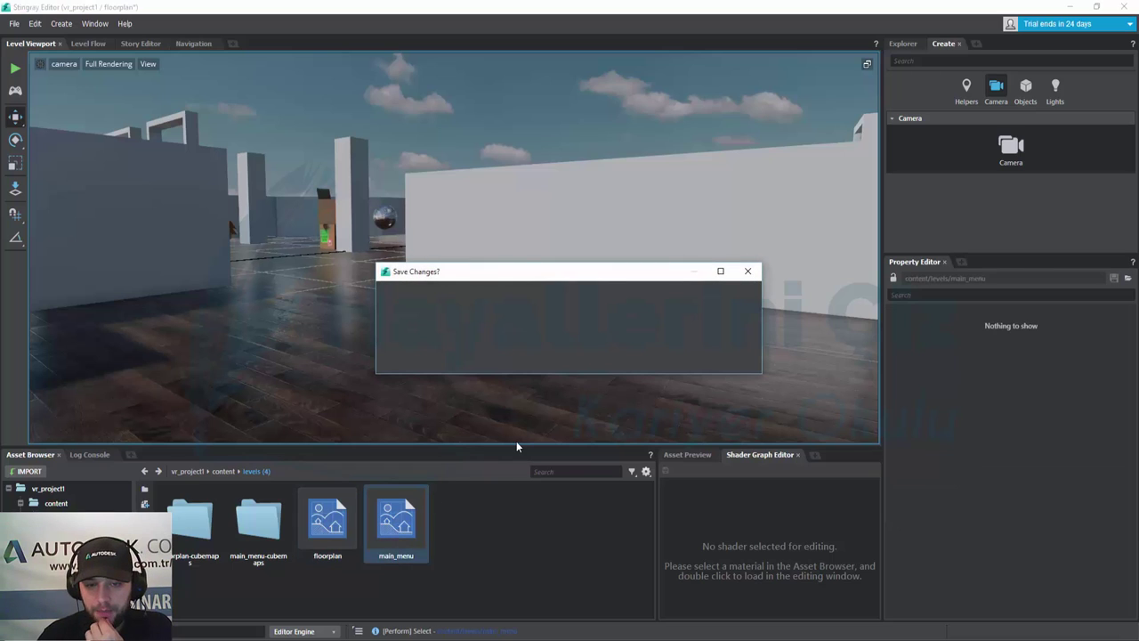
{"action": "left_click_drag", "start_coordinate": [600, 271], "coordinate": [505, 234]}
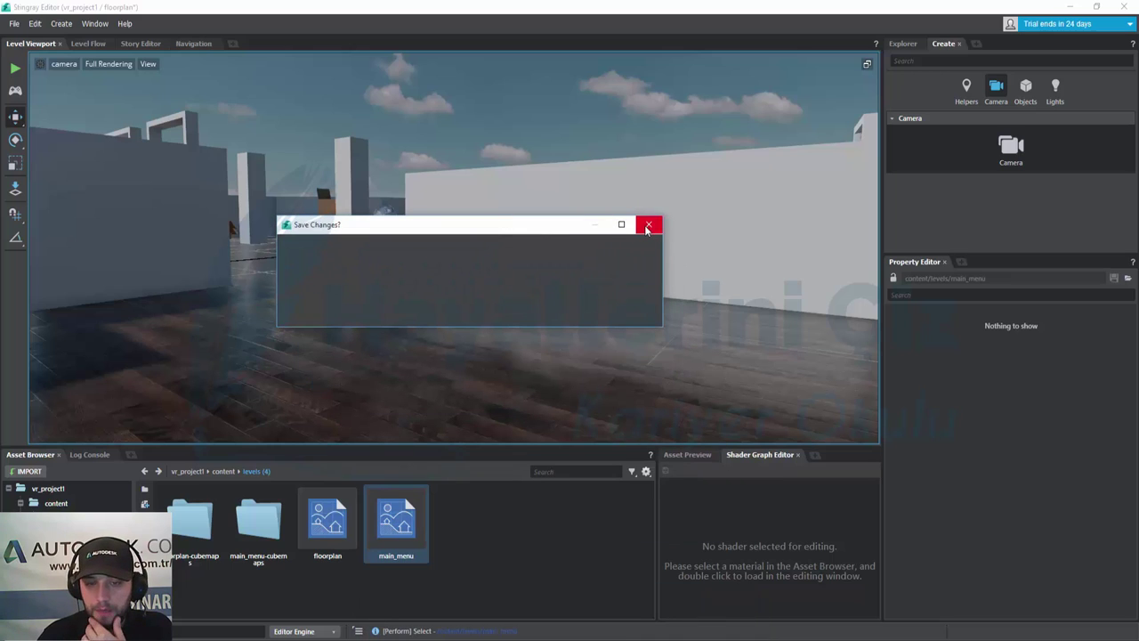
{"action": "left_click", "coordinate": [652, 233]}
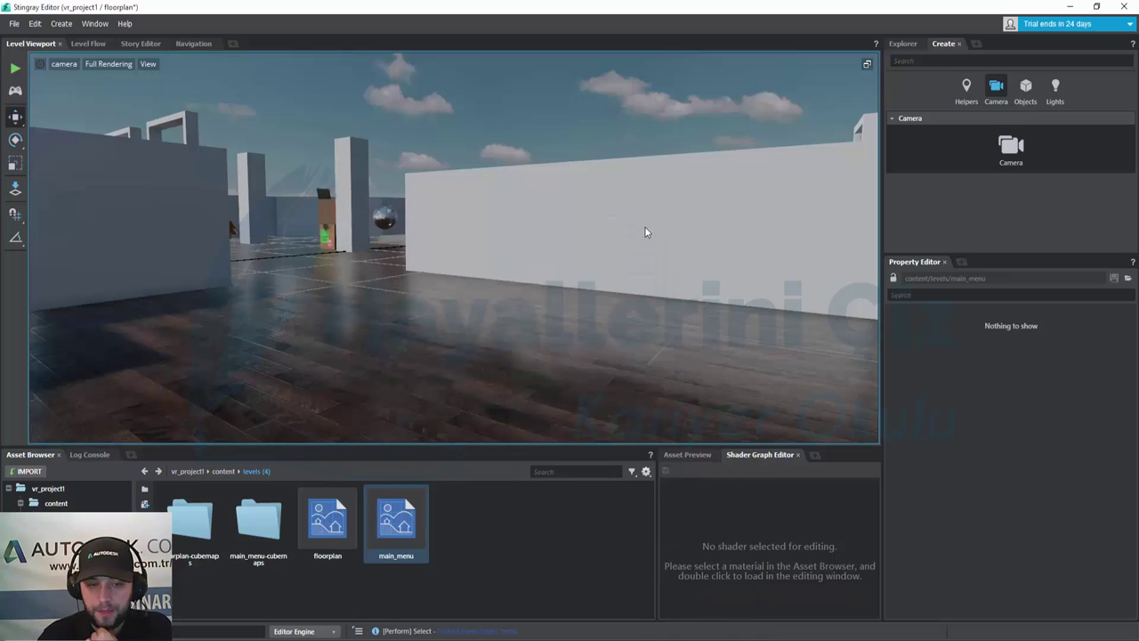
Step: Look inside the floorplan-cubemaps and main_menu-cubemaps folders under levels
{"action": "double_click", "coordinate": [198, 537]}
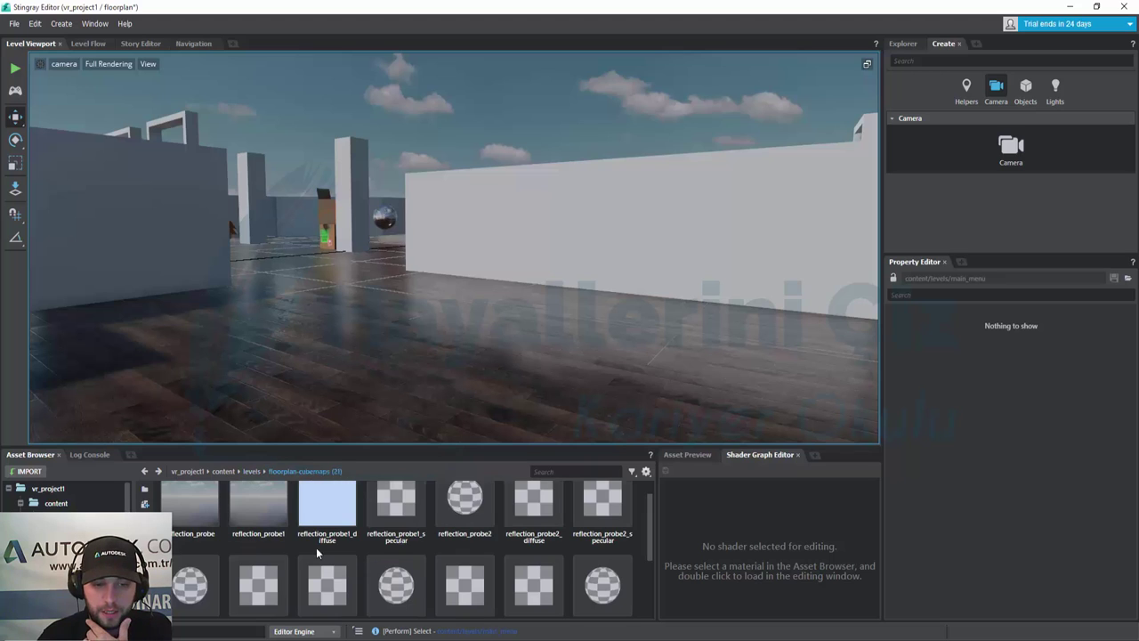
{"action": "scroll", "coordinate": [347, 544], "scroll_direction": "up", "scroll_amount": 1}
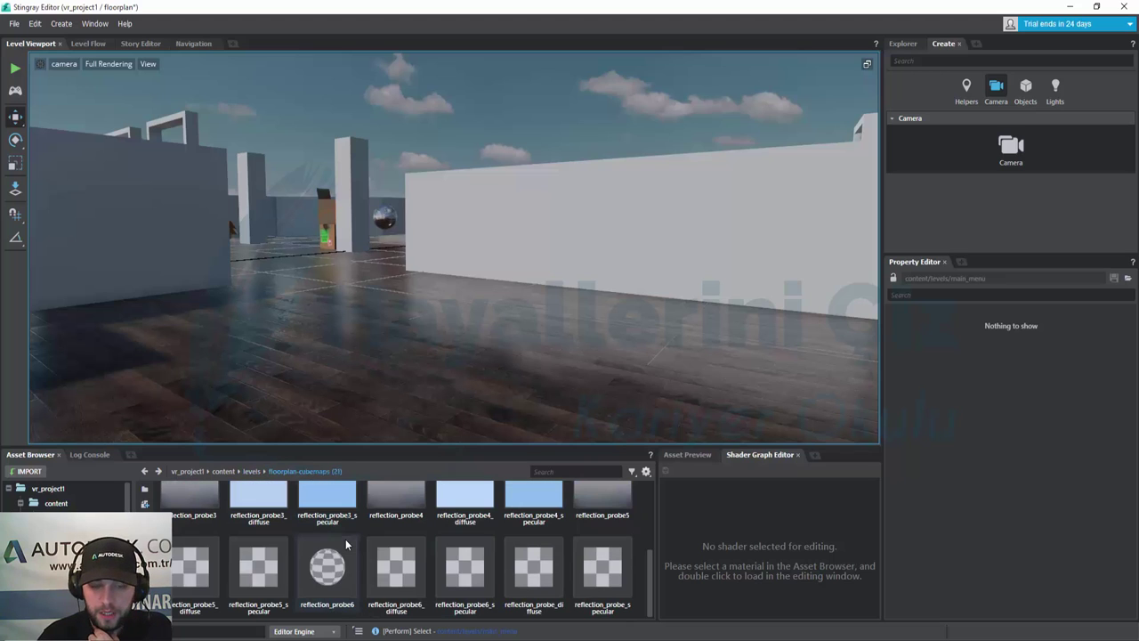
{"action": "left_click", "coordinate": [251, 471]}
{"action": "double_click", "coordinate": [263, 533]}
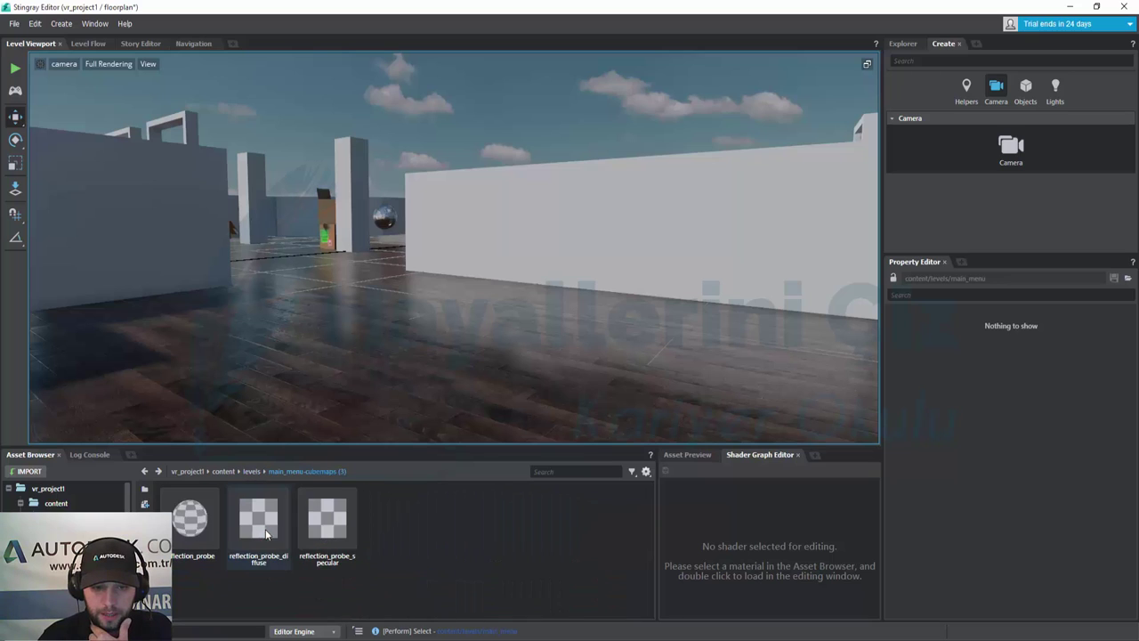
{"action": "left_click", "coordinate": [251, 470]}
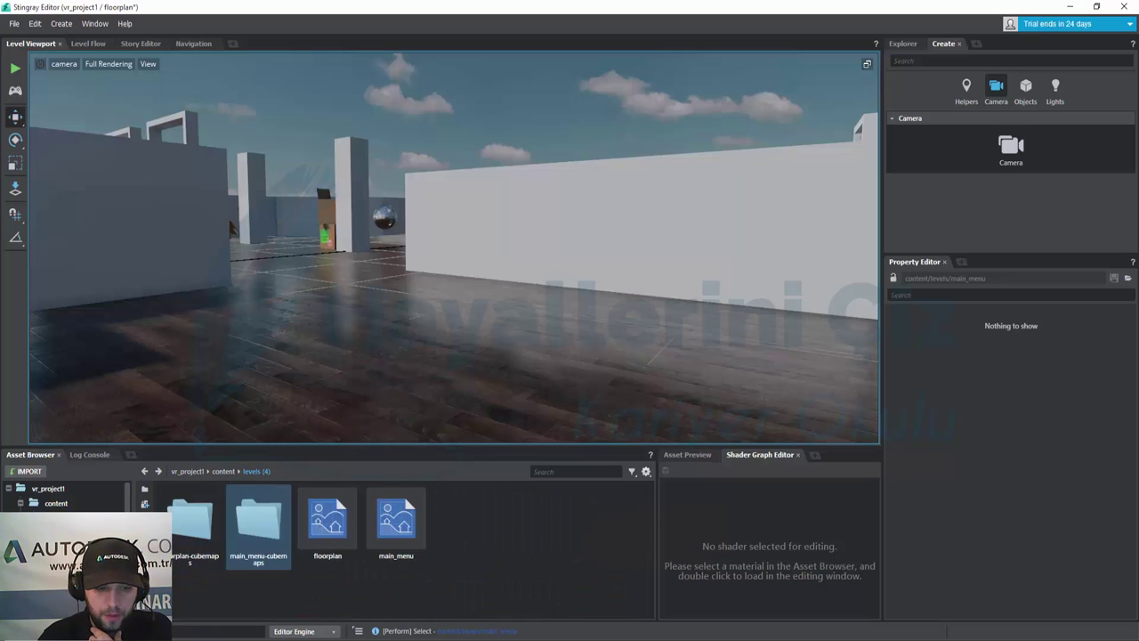
Step: Browse through materials and models into the floor folder holding Basic_Floor
{"action": "left_click", "coordinate": [125, 556]}
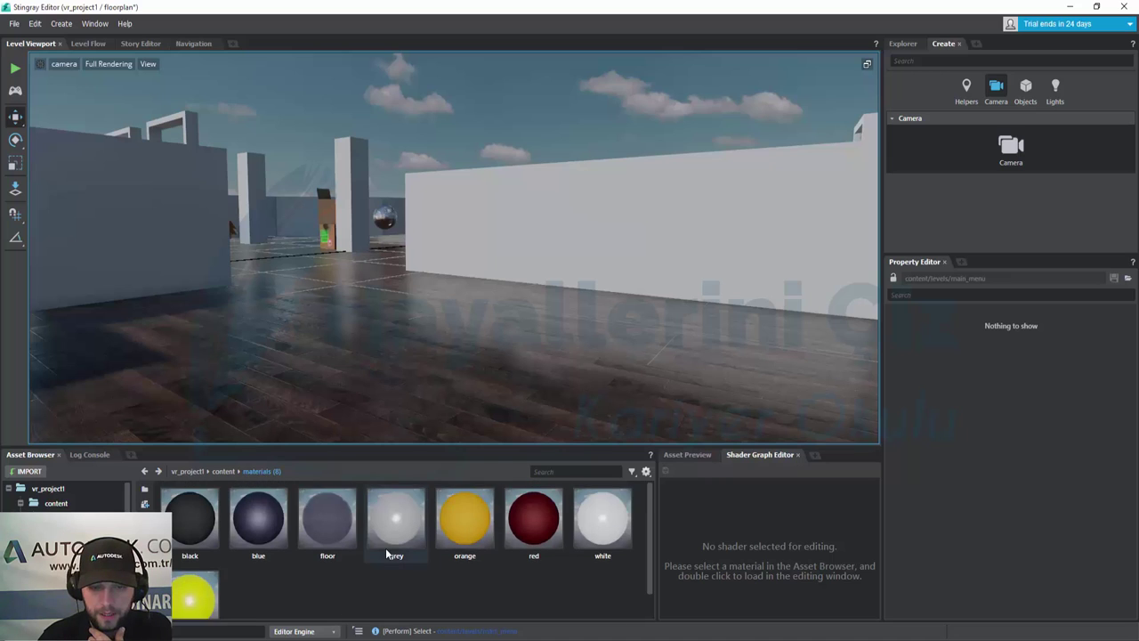
{"action": "left_click", "coordinate": [125, 571]}
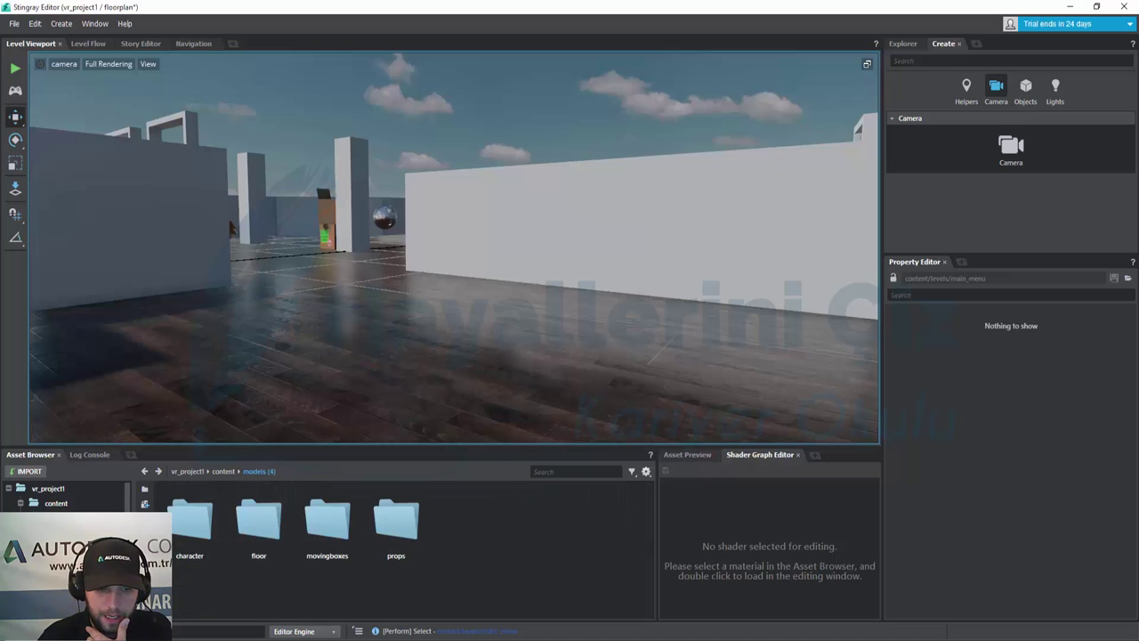
{"action": "double_click", "coordinate": [260, 526]}
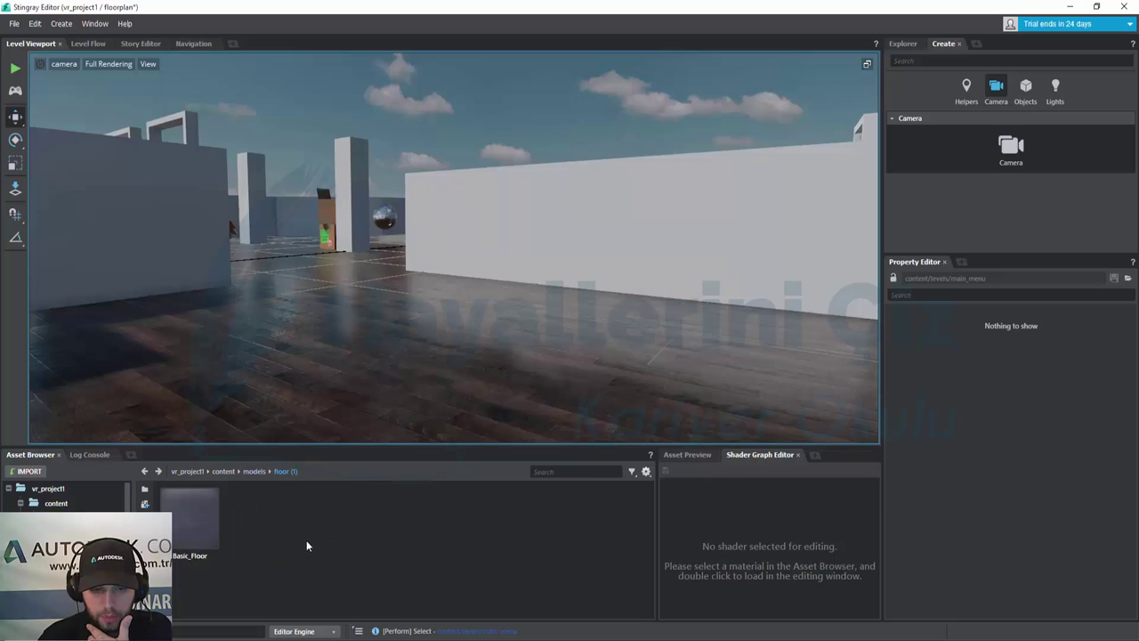